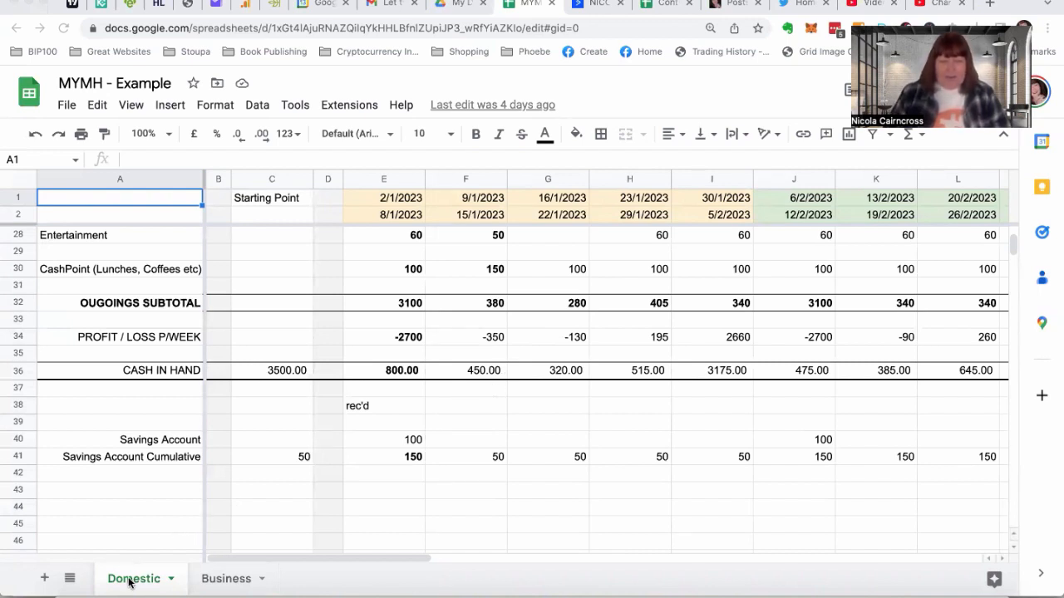
Add a new sheet to the workbook and place it before the Domestic sheet
left_click(47, 560)
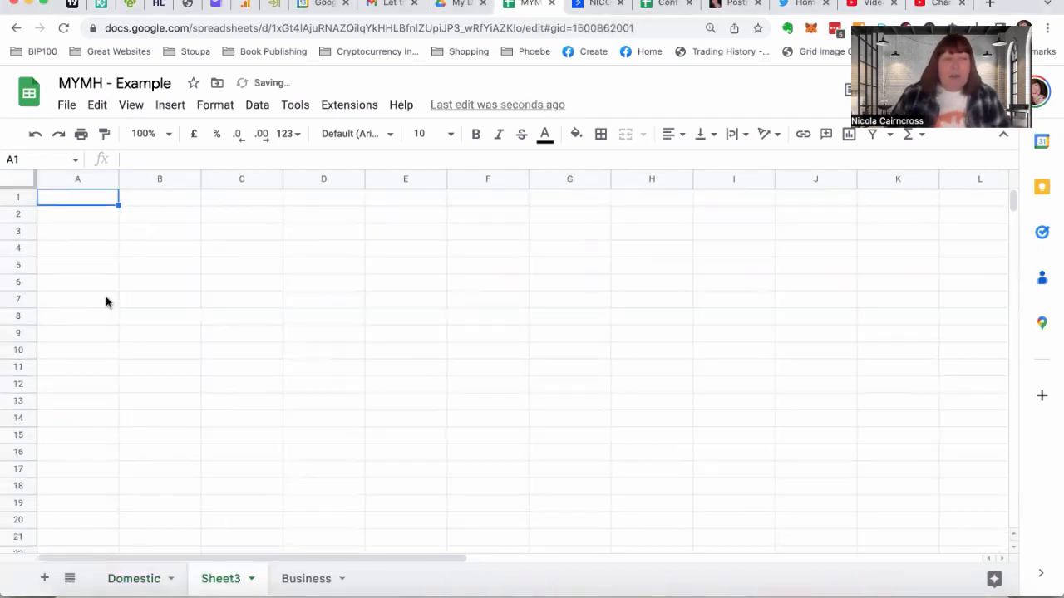
left_click_drag(207, 577, 116, 578)
Copy the labels in A1:A41 of the Domestic sheet into the new sheet from A1 and widen column A to fit them
left_click(222, 582)
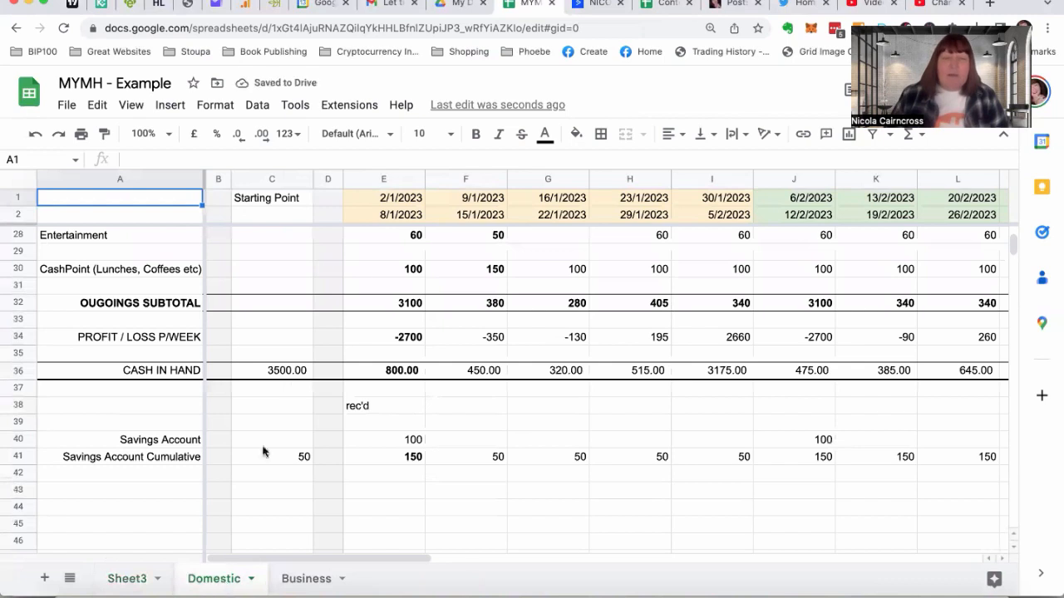
scroll(318, 324, "up", 5)
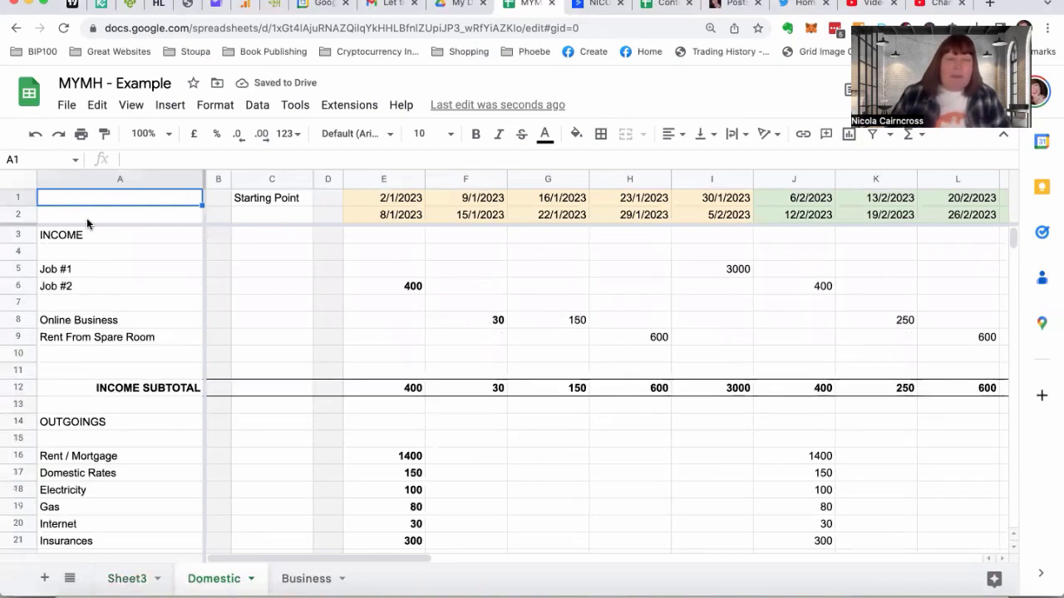
left_click(105, 232)
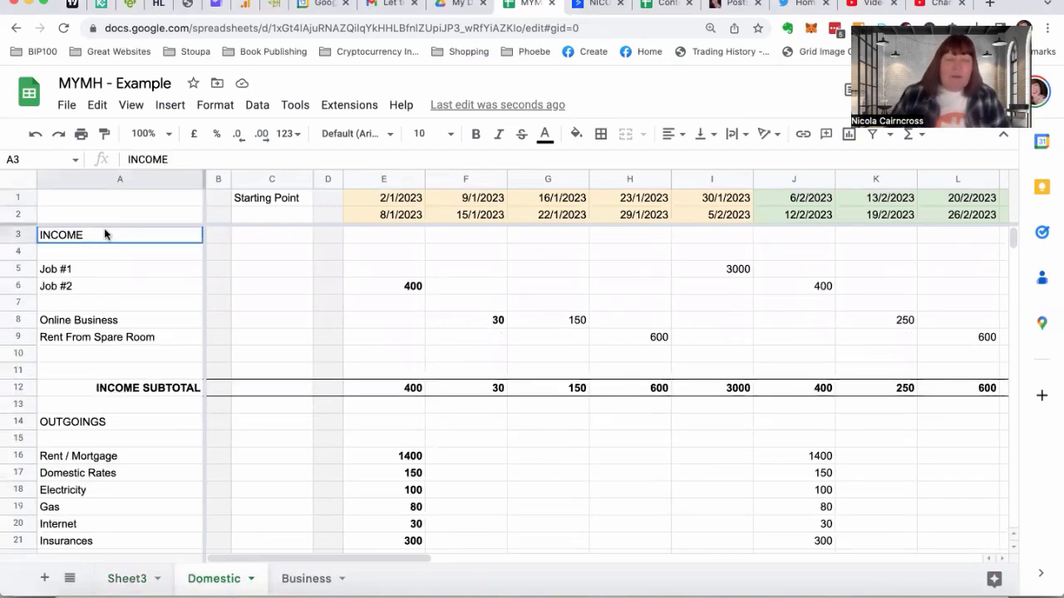
mouse_move(97, 200)
left_mouse_down()
mouse_move(100, 575)
mouse_move(106, 422)
mouse_move(106, 438)
left_mouse_up()
right_click(107, 438)
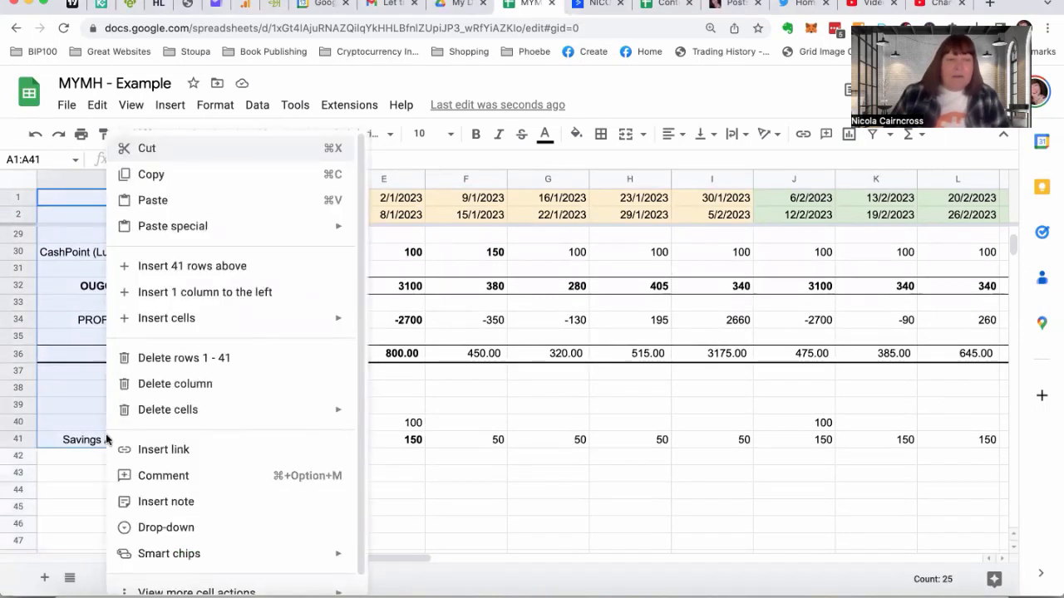
left_click(150, 176)
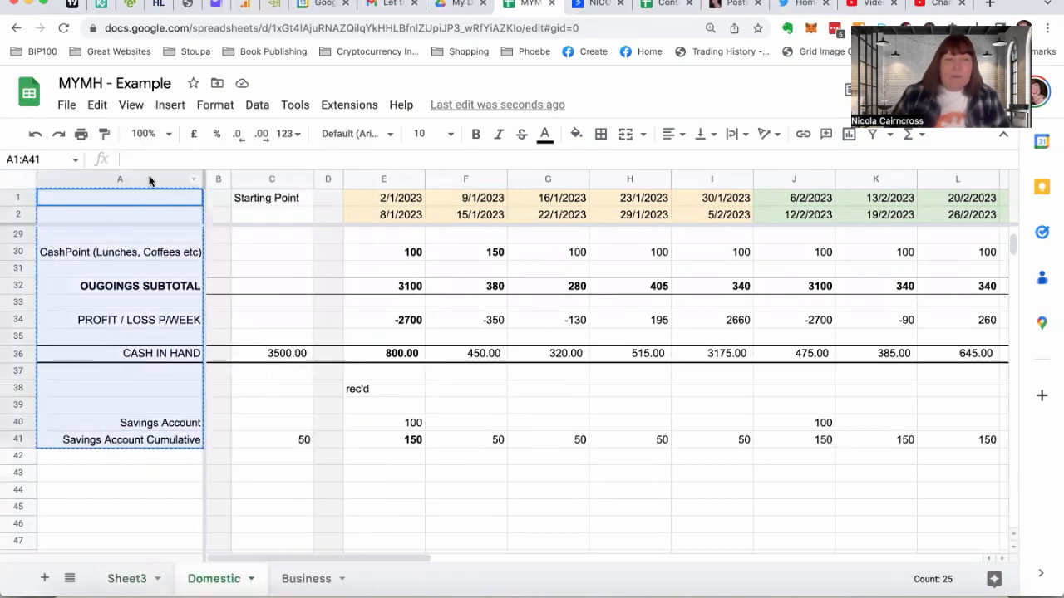
left_click(124, 578)
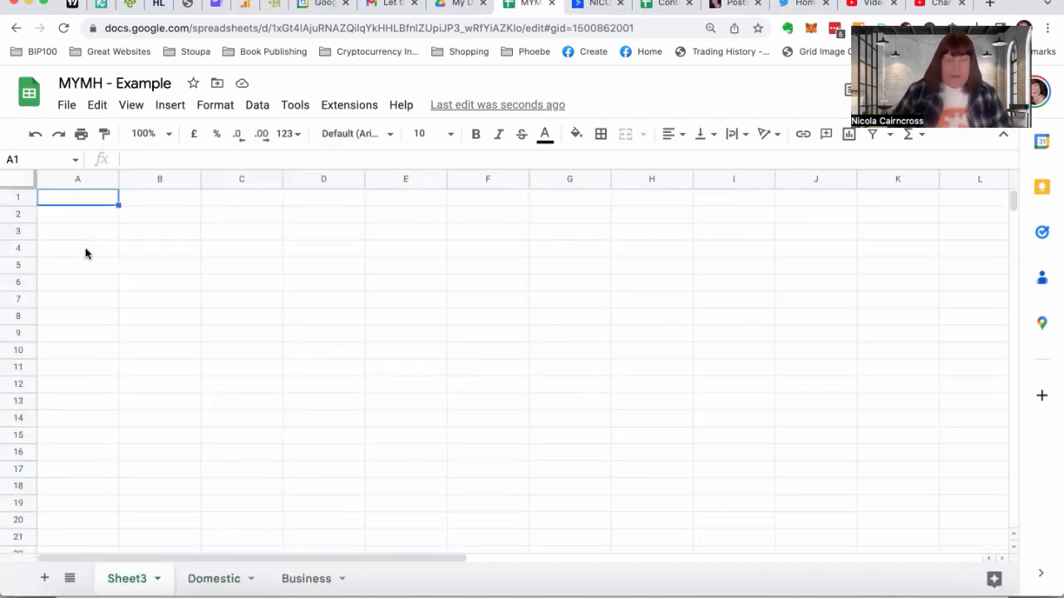
key("ctrl+v")
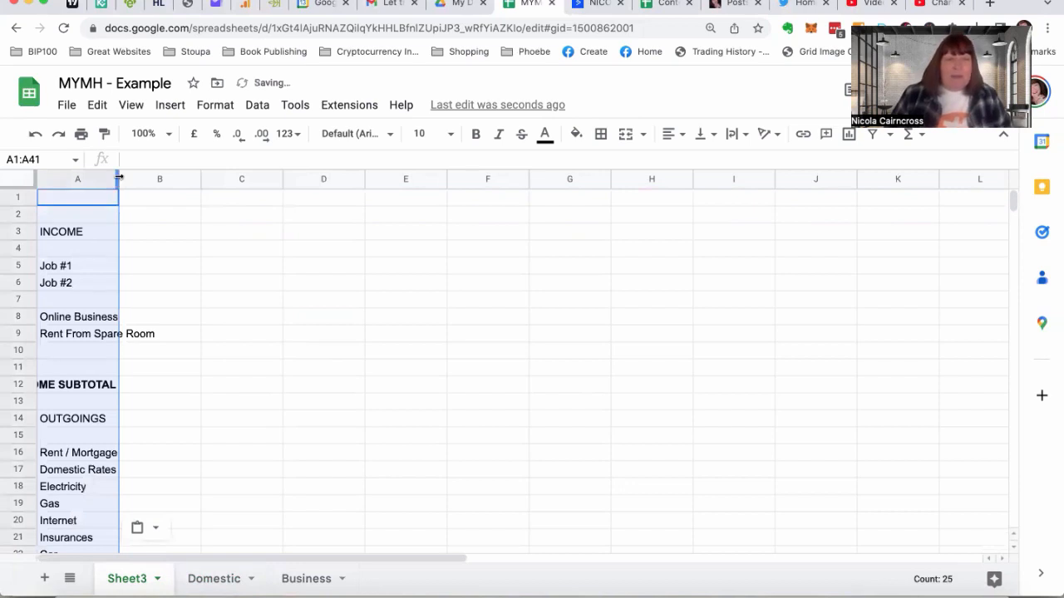
left_click_drag(119, 177, 195, 177)
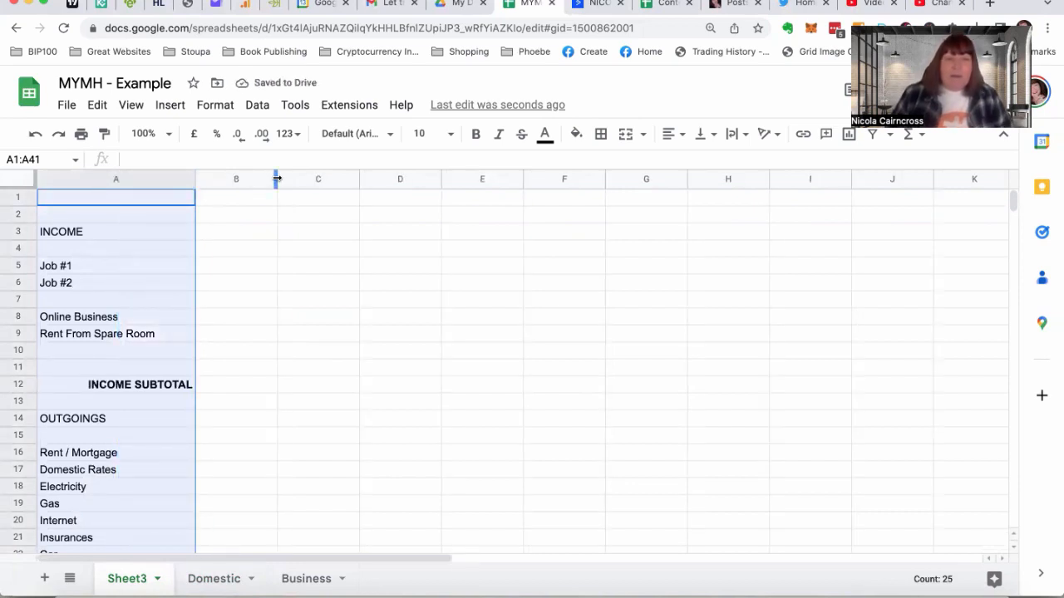
Narrow column B to a thin spacer and fill the whole column with the lightest grey
left_click_drag(267, 179, 221, 182)
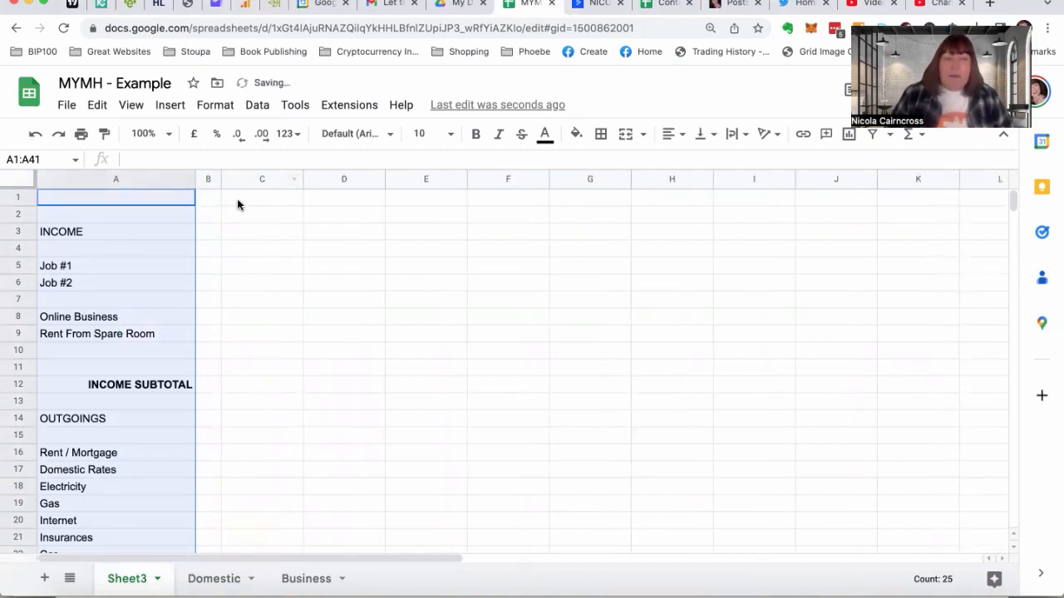
left_click(207, 178)
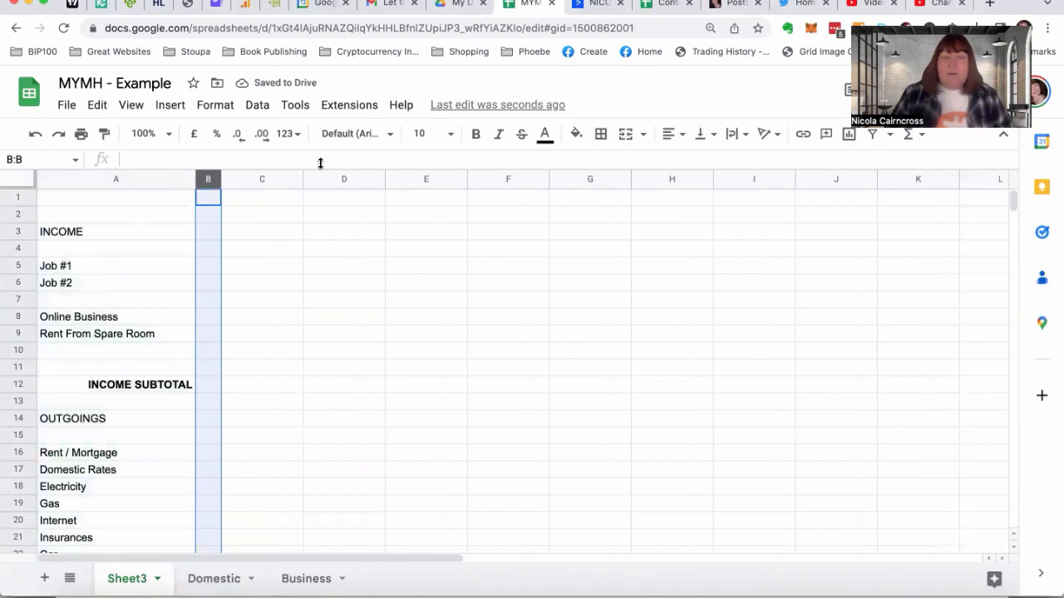
left_click(576, 135)
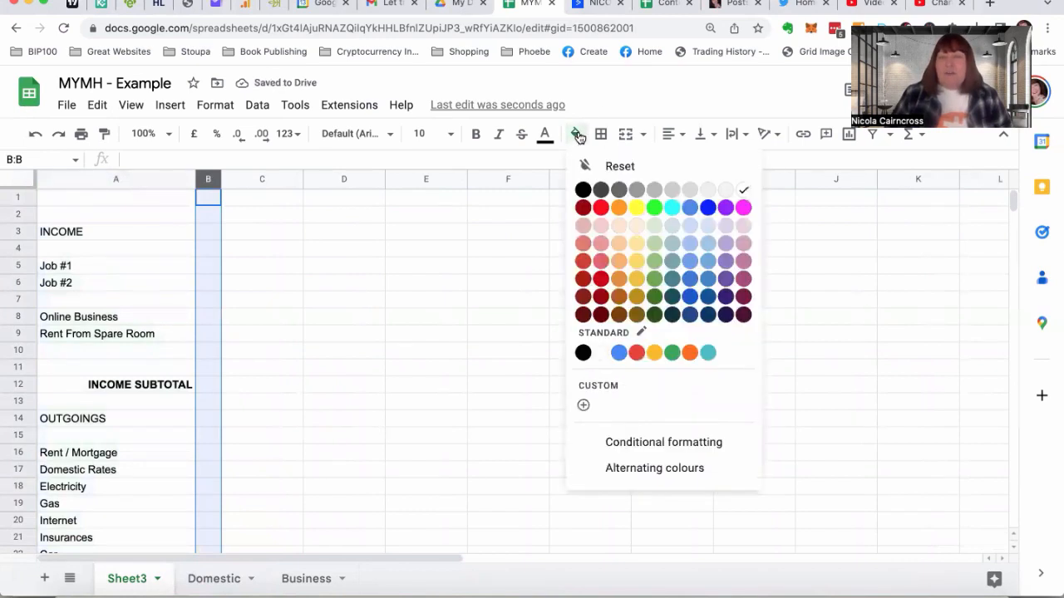
left_click(724, 189)
left_click(284, 263)
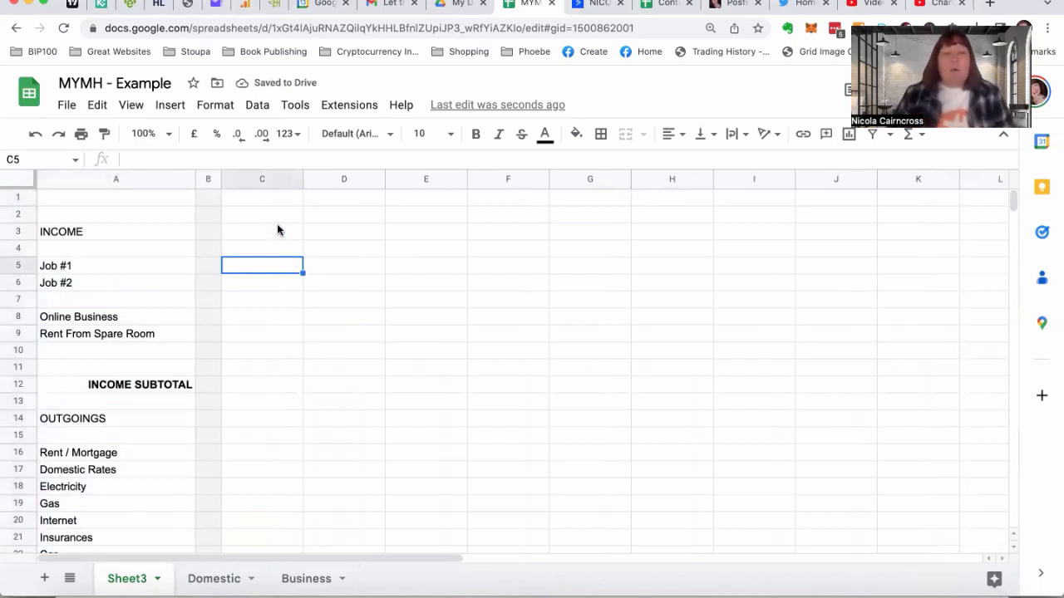
Enter January in C1 and 2023 in A1, and left-align the year
left_click(268, 200)
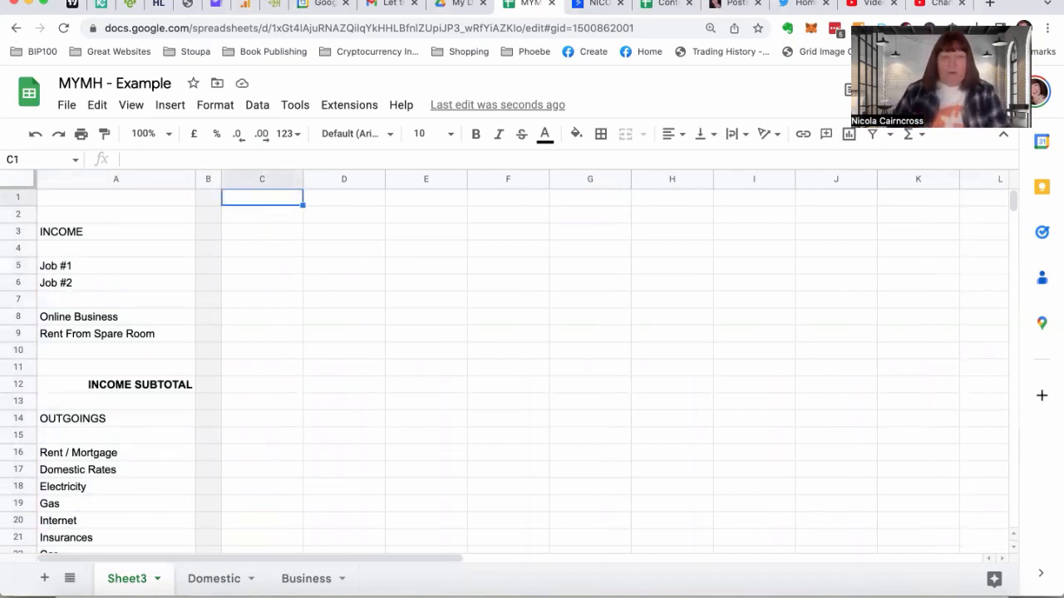
type("January")
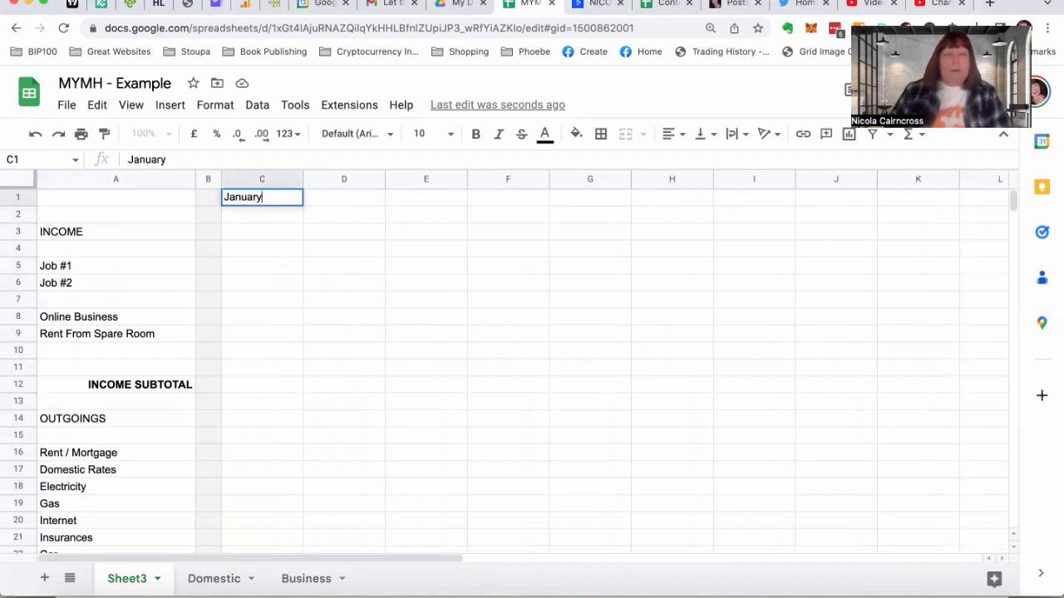
left_click(116, 198)
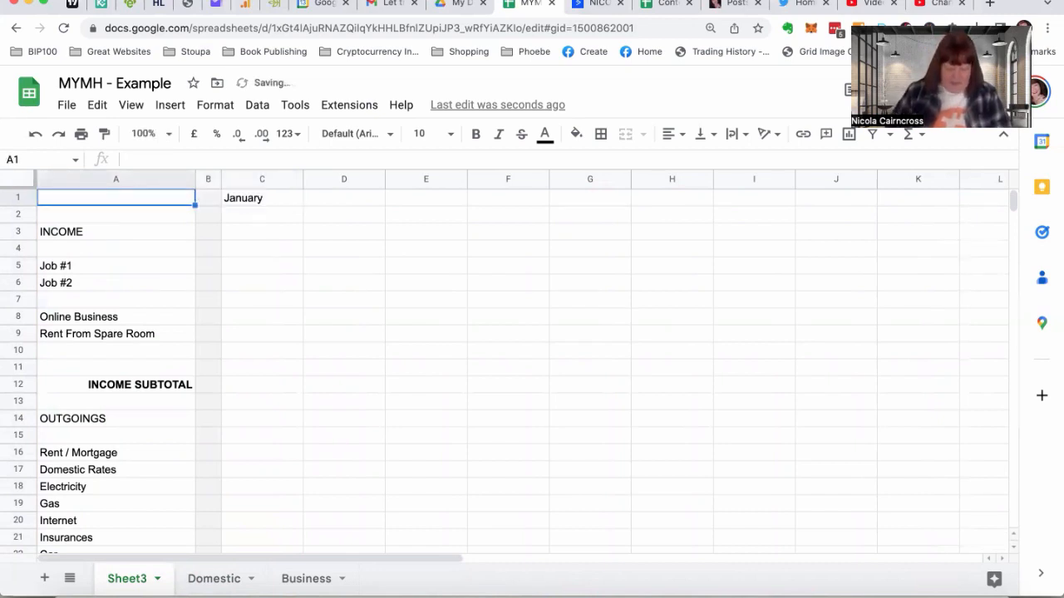
type("2023")
key("Return")
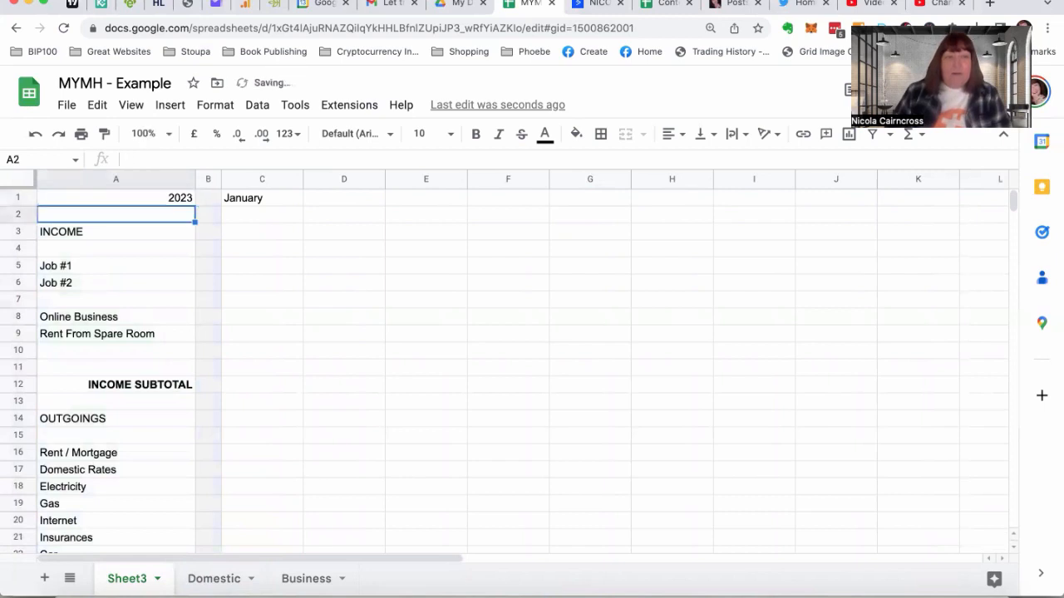
left_click(163, 198)
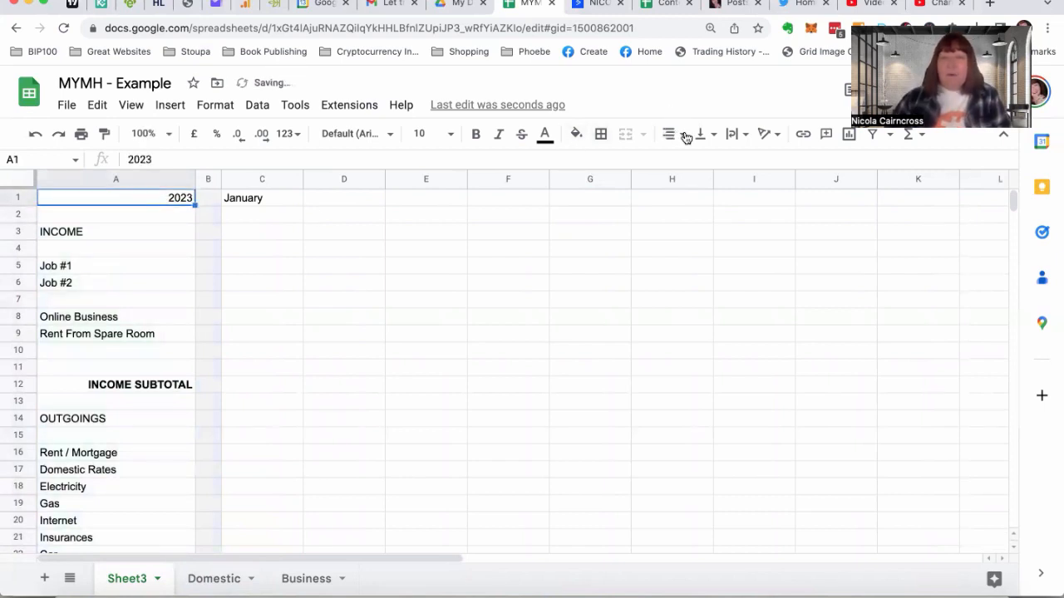
left_click(683, 135)
left_click(670, 162)
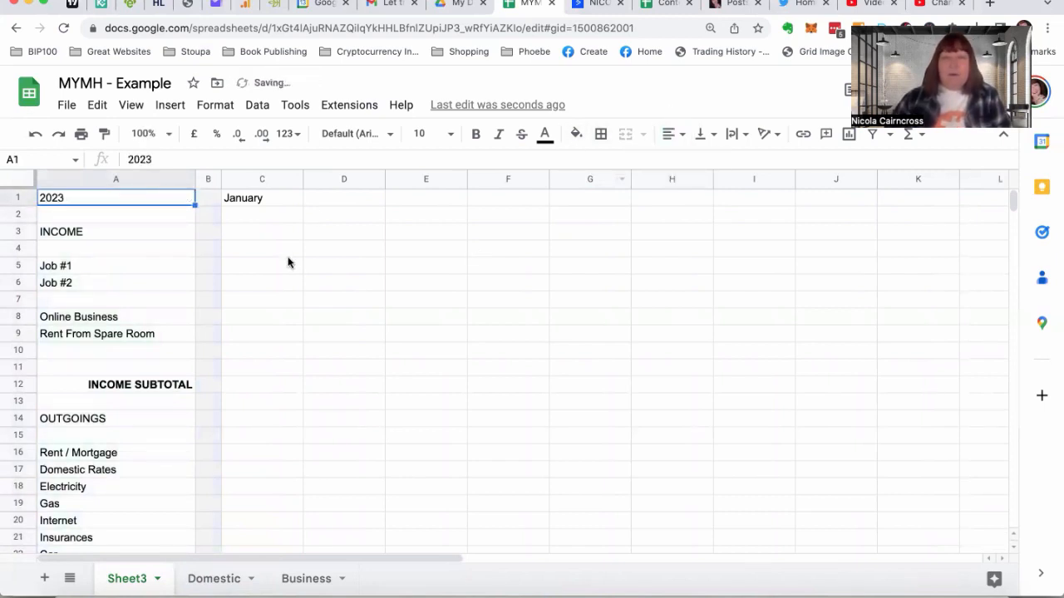
Enter February in D1 and extend the month series from C1:D1 across row 1 to December in N1
left_click(324, 200)
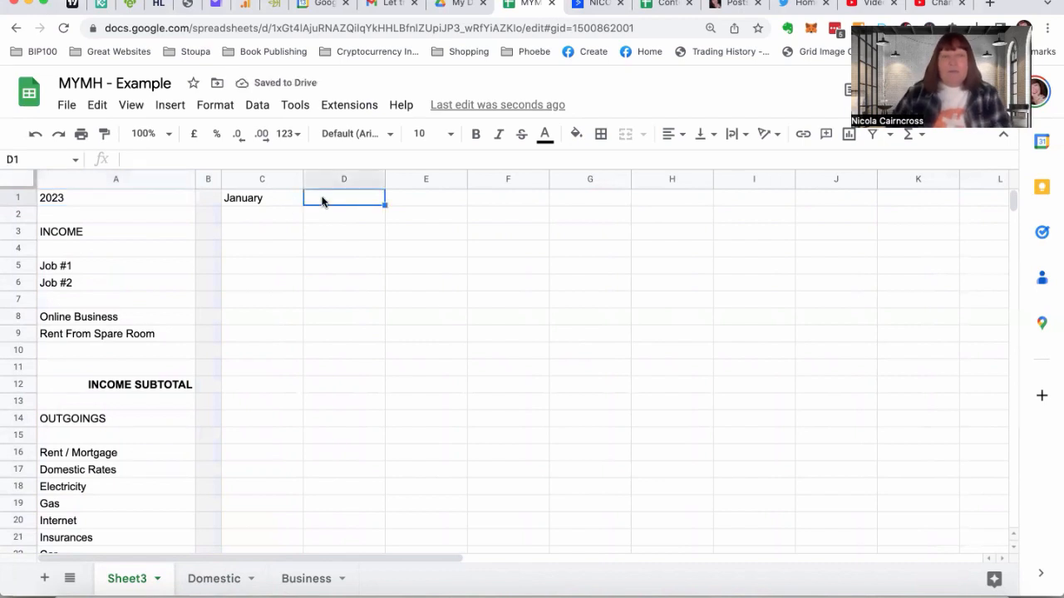
type("February")
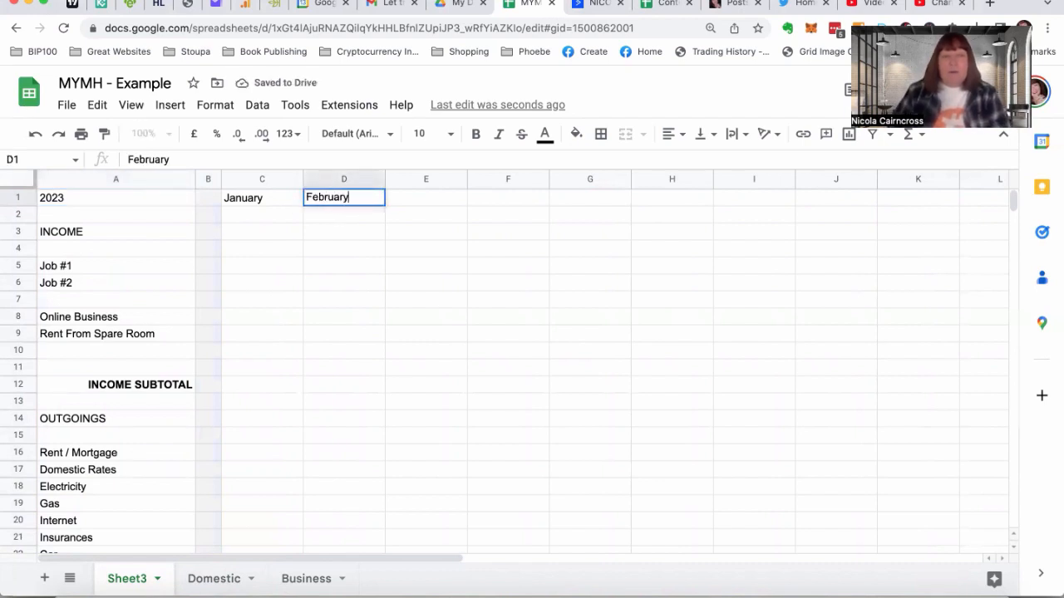
left_click(325, 216)
left_click(267, 203)
key("shift+Right")
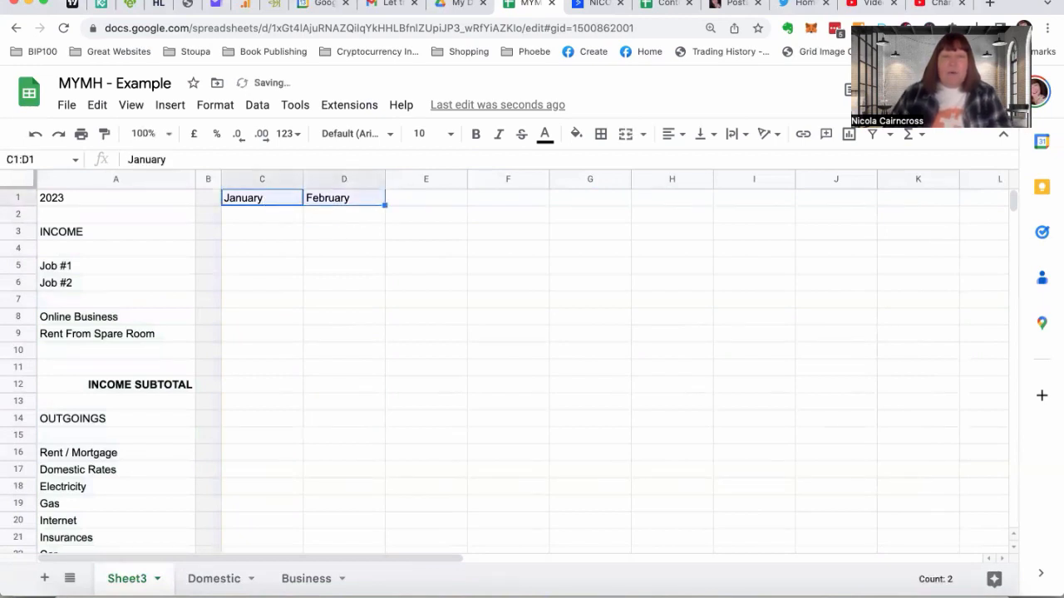
left_click_drag(385, 205, 895, 209)
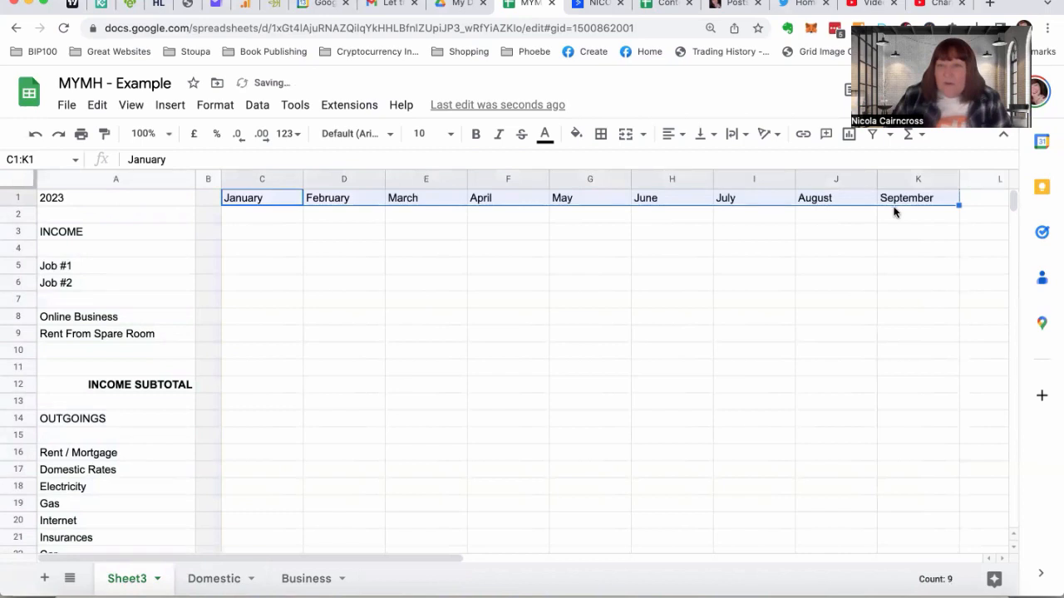
scroll(904, 233, "right", 7)
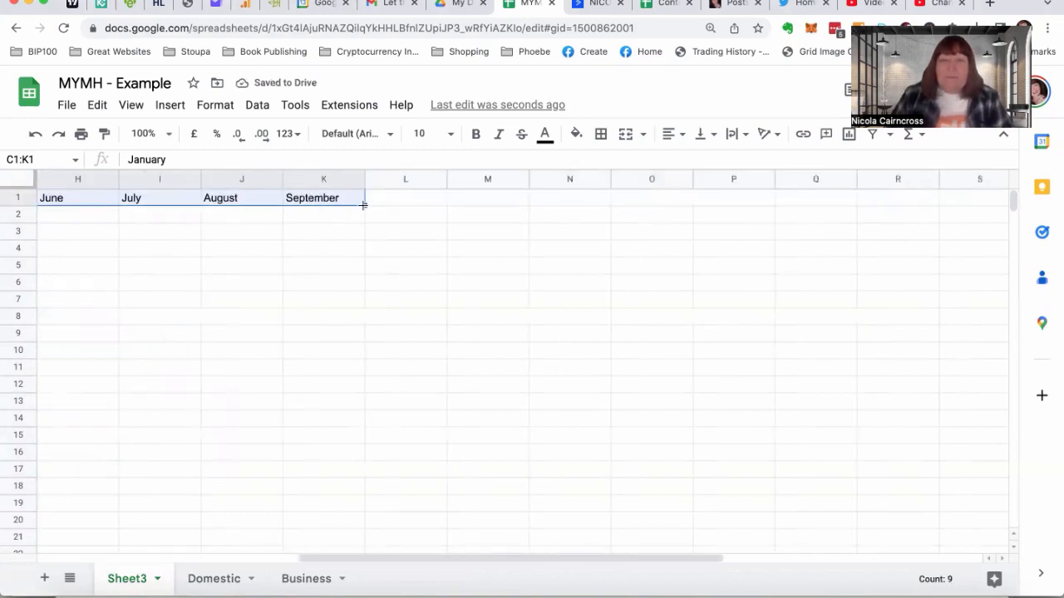
left_click_drag(364, 205, 592, 204)
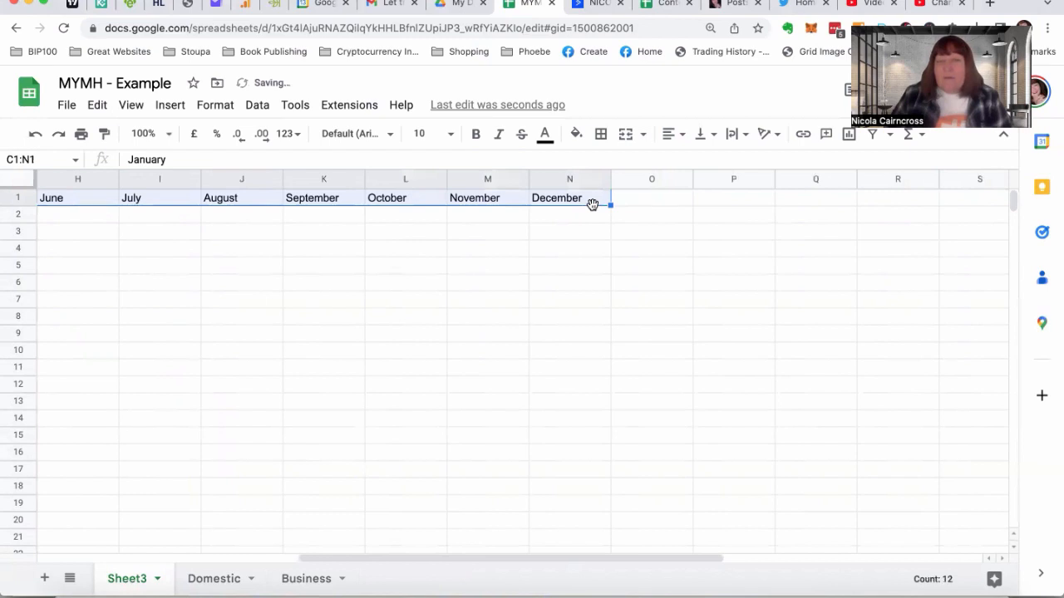
Narrow column O after December to a thin spacer and fill cell O2 with the lightest grey
left_click(680, 210)
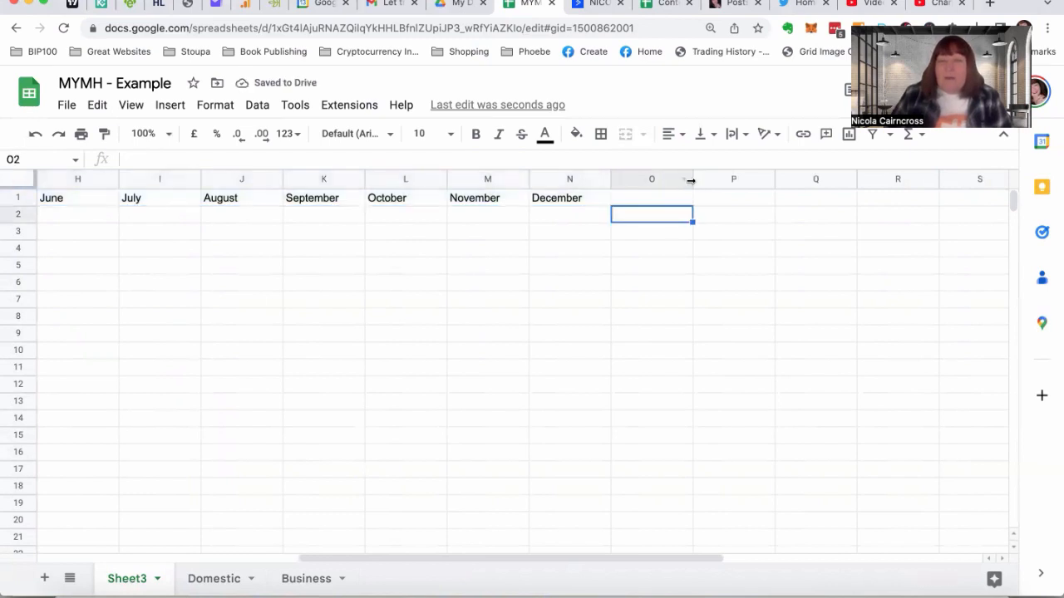
left_click_drag(690, 181, 634, 184)
left_click(576, 134)
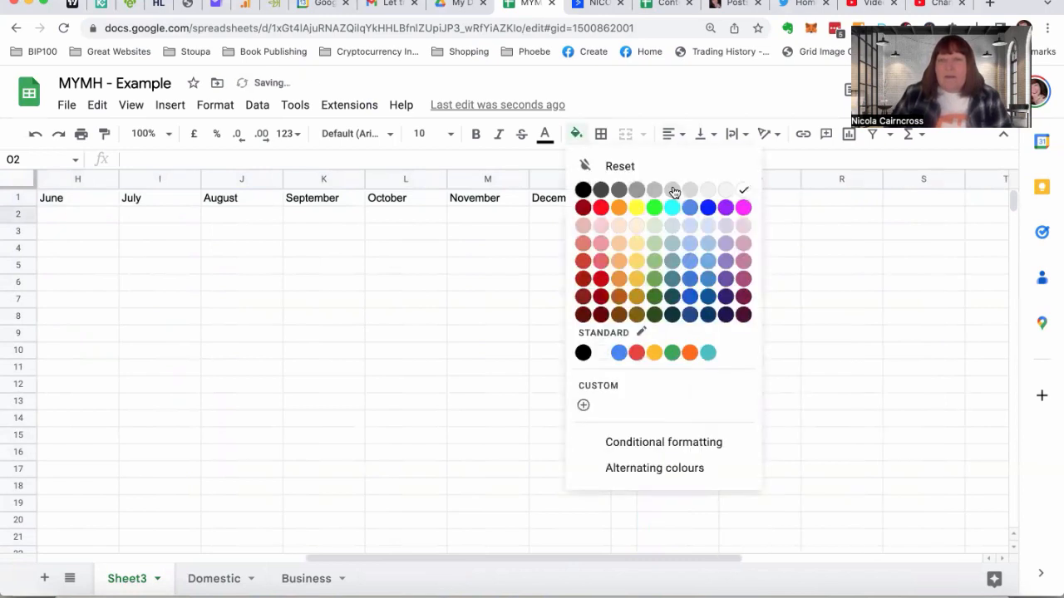
left_click(728, 188)
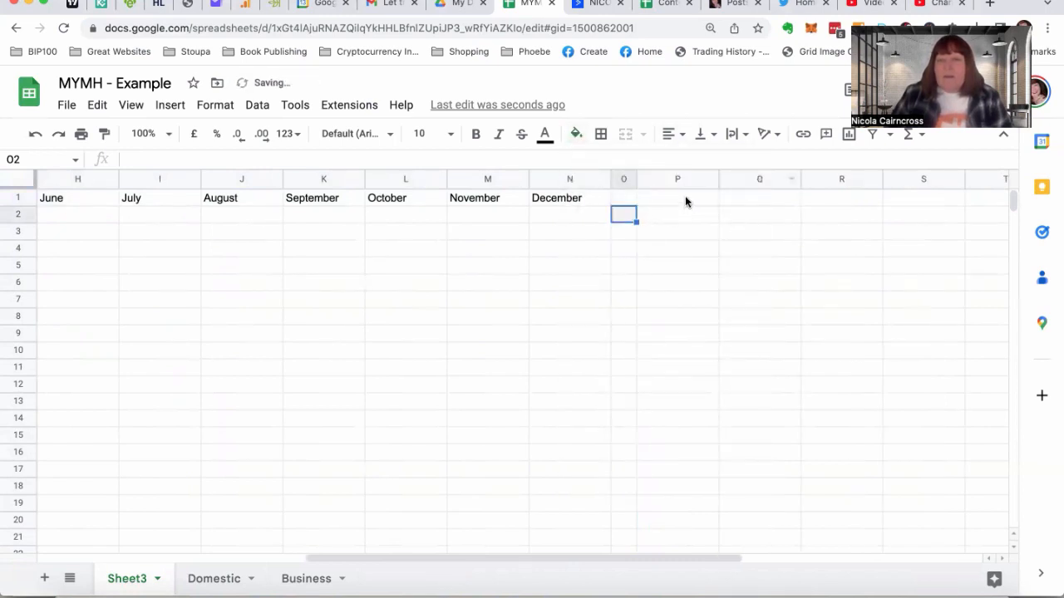
Enter the heading Totals in P1 and return to the 2023 cell at the start of the row
left_click(685, 200)
type("Total")
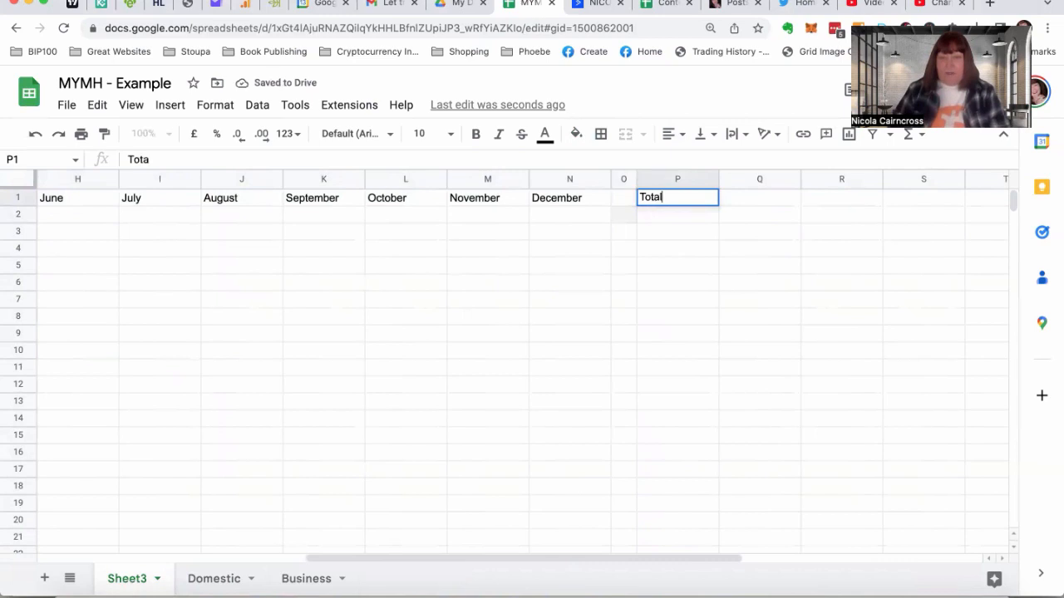
type("s")
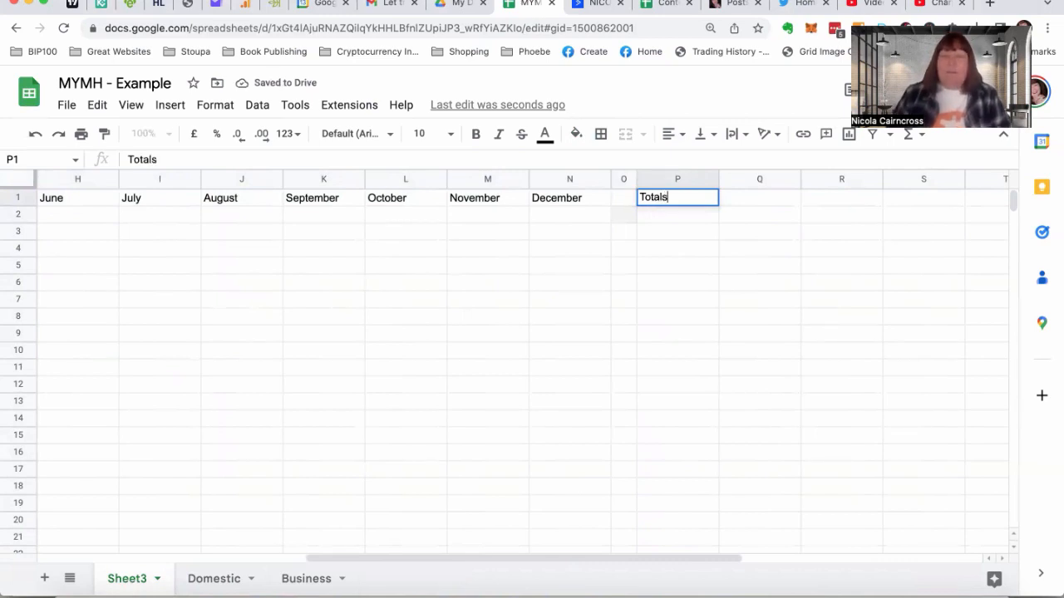
key("Left")
key("Left")
key("Left")
key("Left")
key("Left")
key("Left")
key("Left")
key("Left")
key("Left")
key("Left")
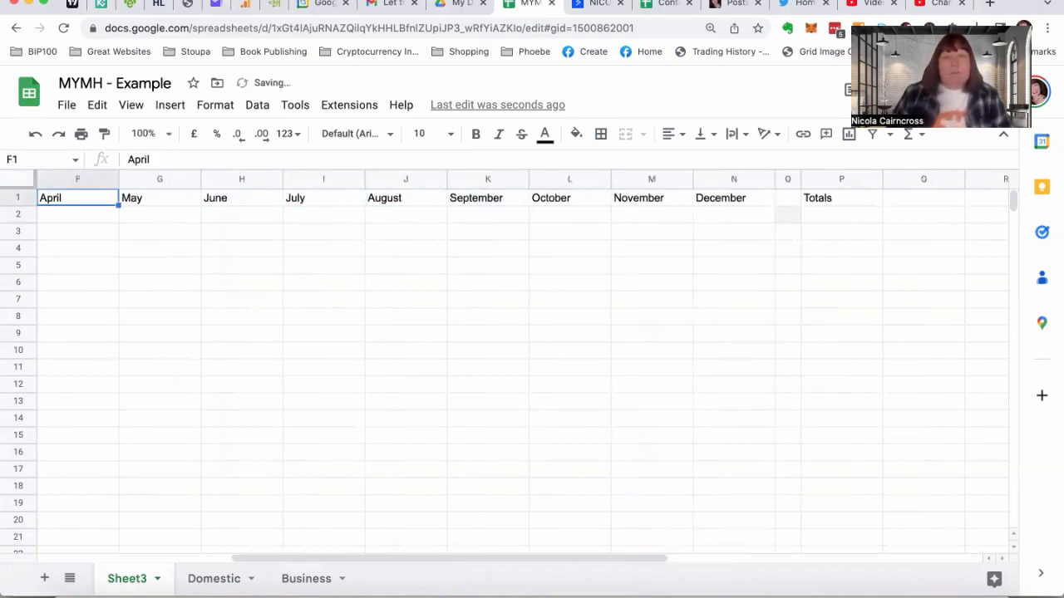
key("Left")
key("Left")
key("Left")
key("Left")
key("Left")
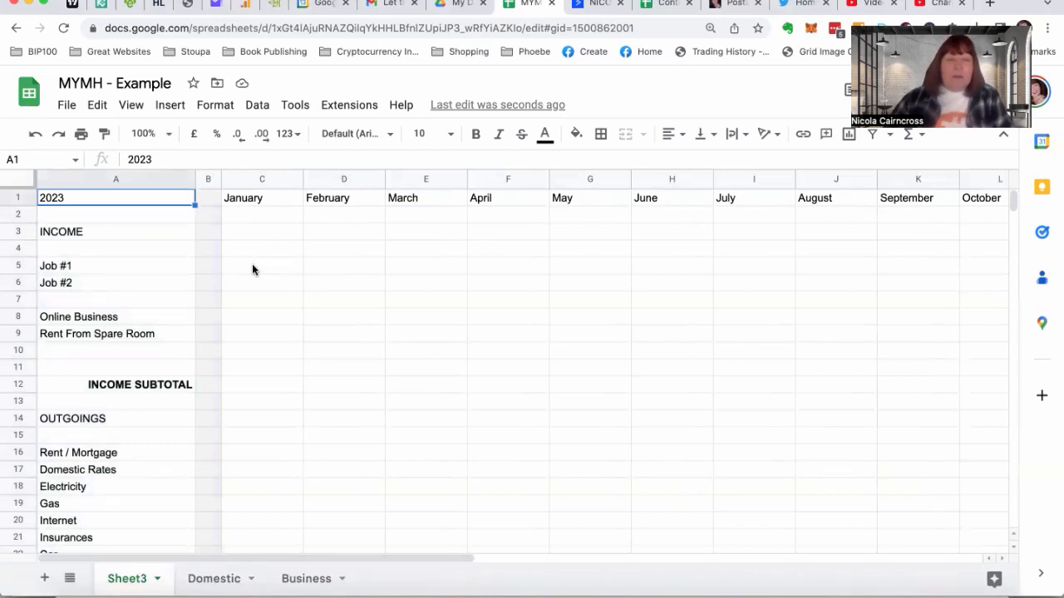
Enter a SUM formula in C5 that totals the Domestic sheet's January Job #1 weeks, range E5:I5
left_click(253, 266)
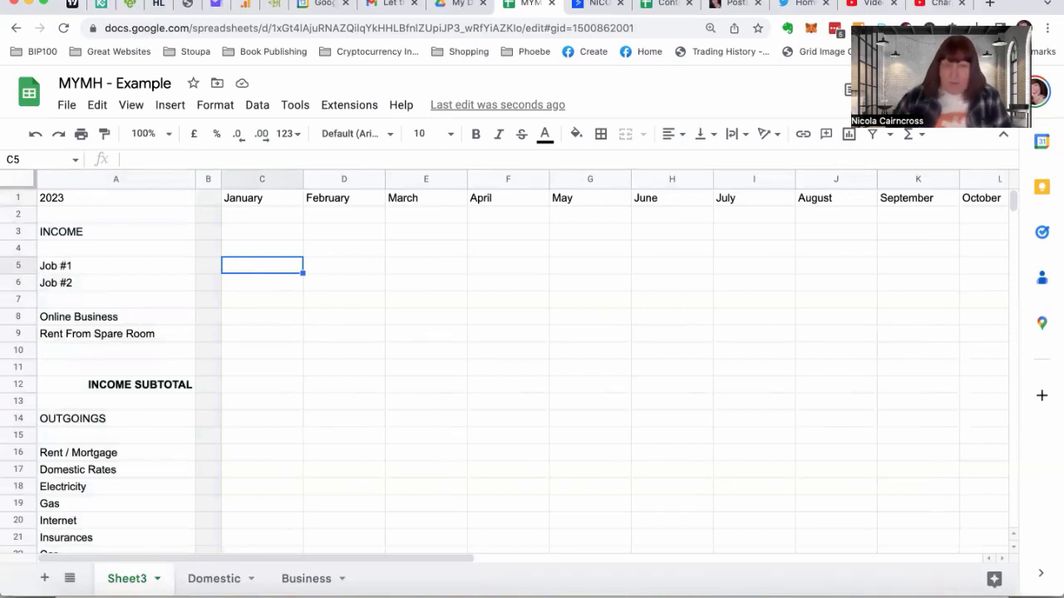
type("=sum")
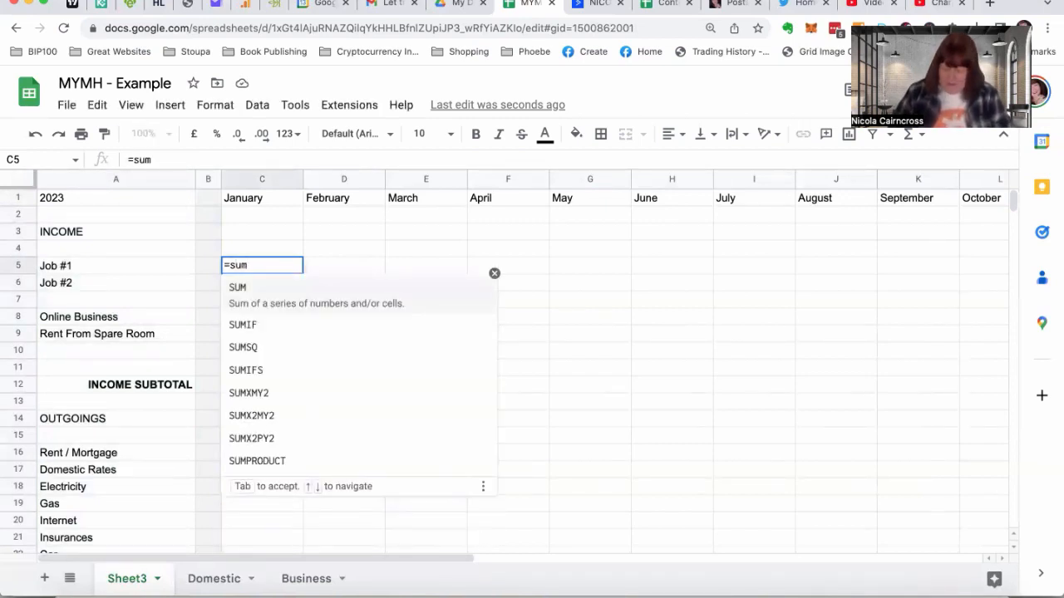
type("(")
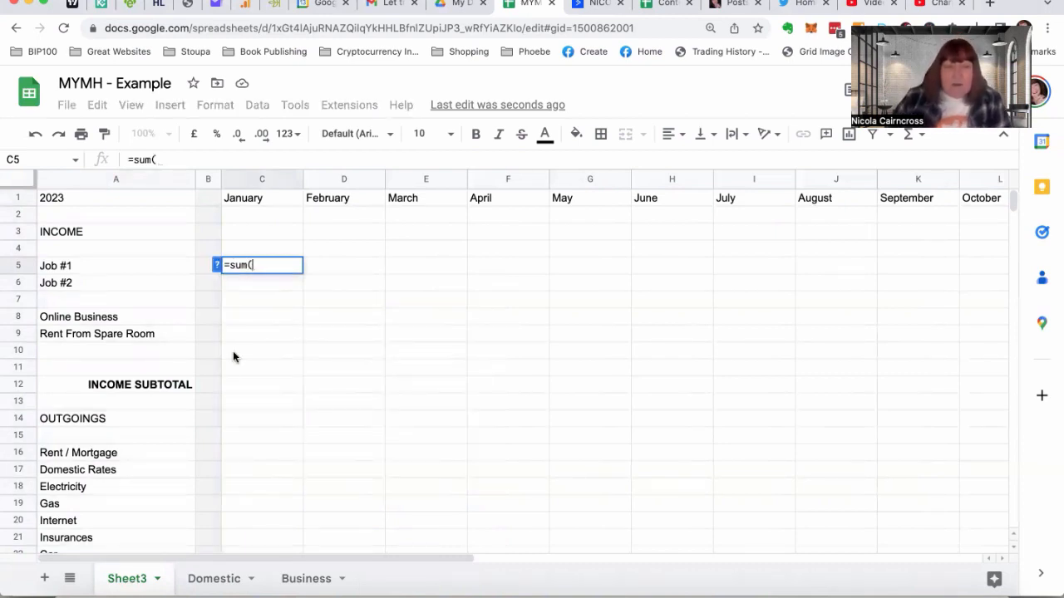
left_click(212, 581)
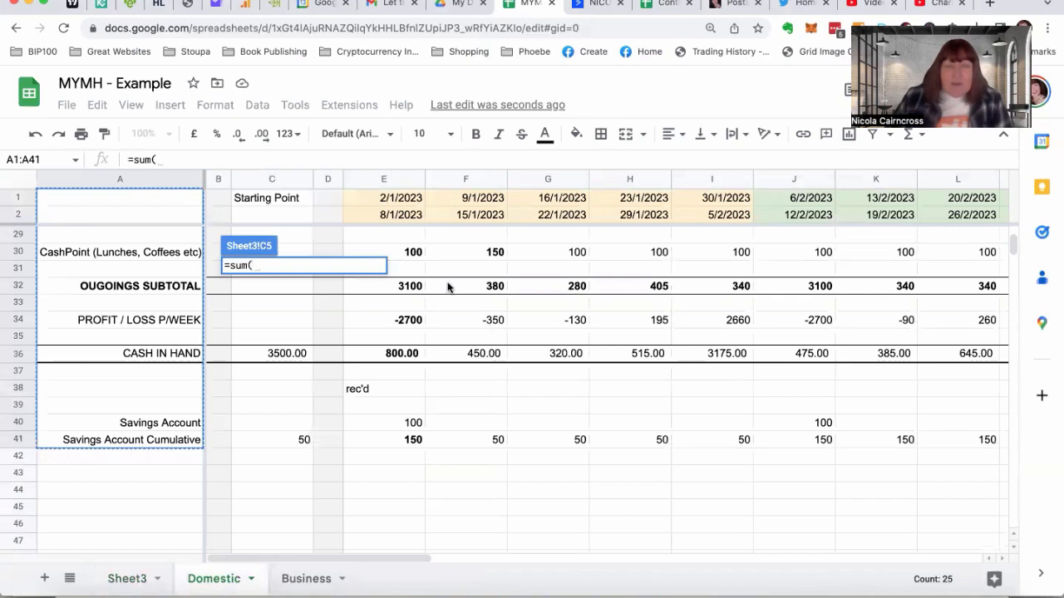
scroll(463, 291, "up", 9)
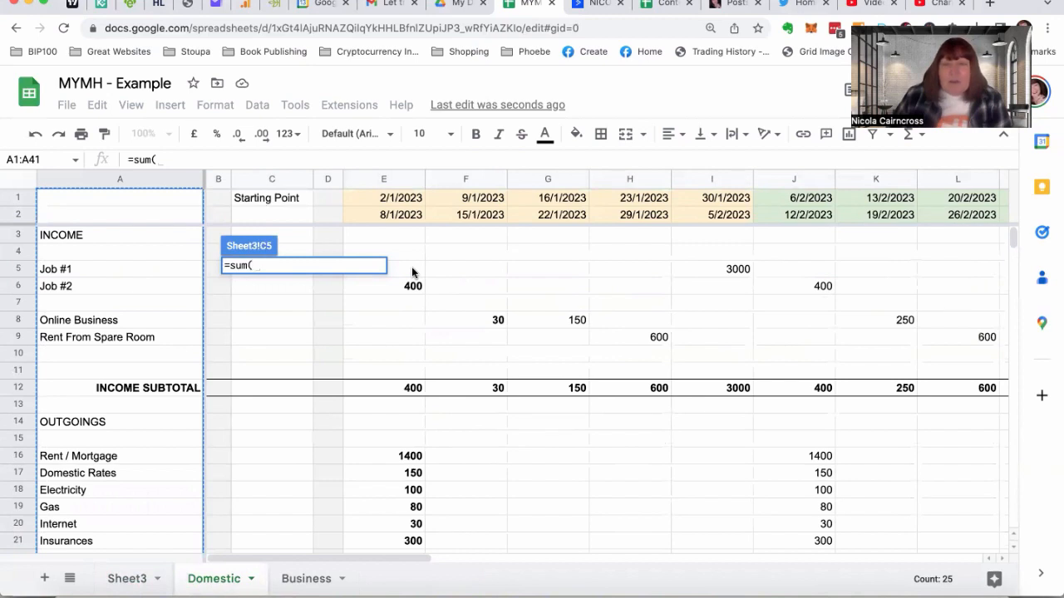
left_click_drag(413, 272, 718, 271)
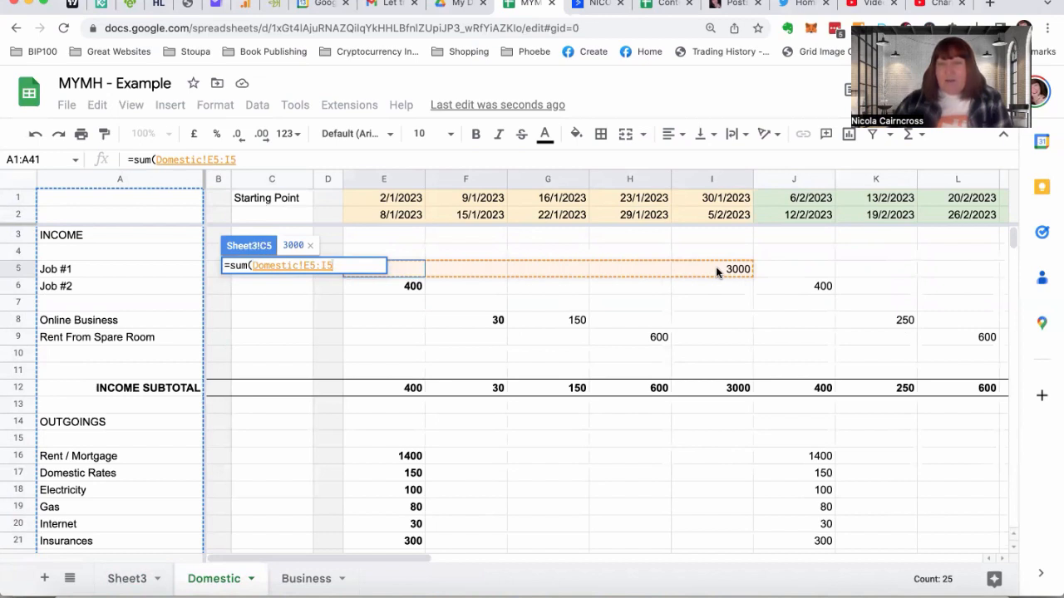
left_click_drag(717, 272, 717, 272)
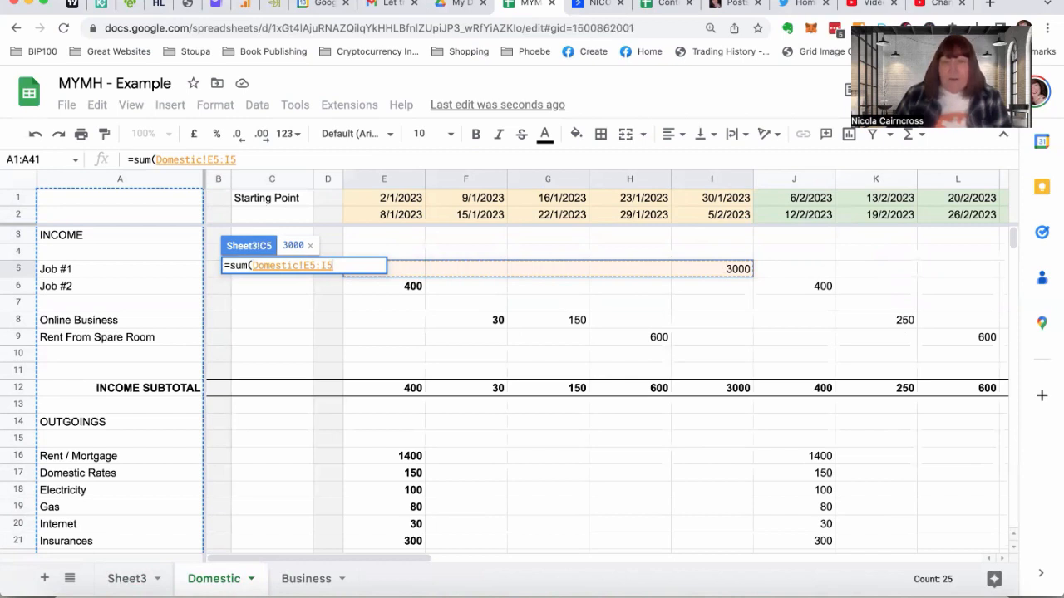
key("Return")
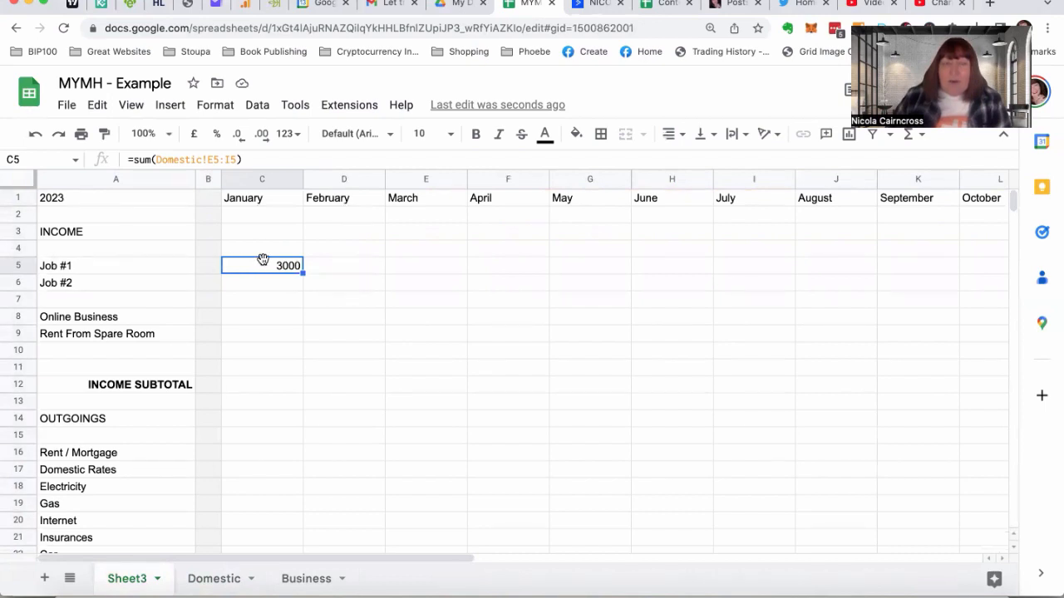
Enter a SUM formula in D5 that totals the Domestic sheet's February Job #1 weeks, range J5:M5
left_click(345, 266)
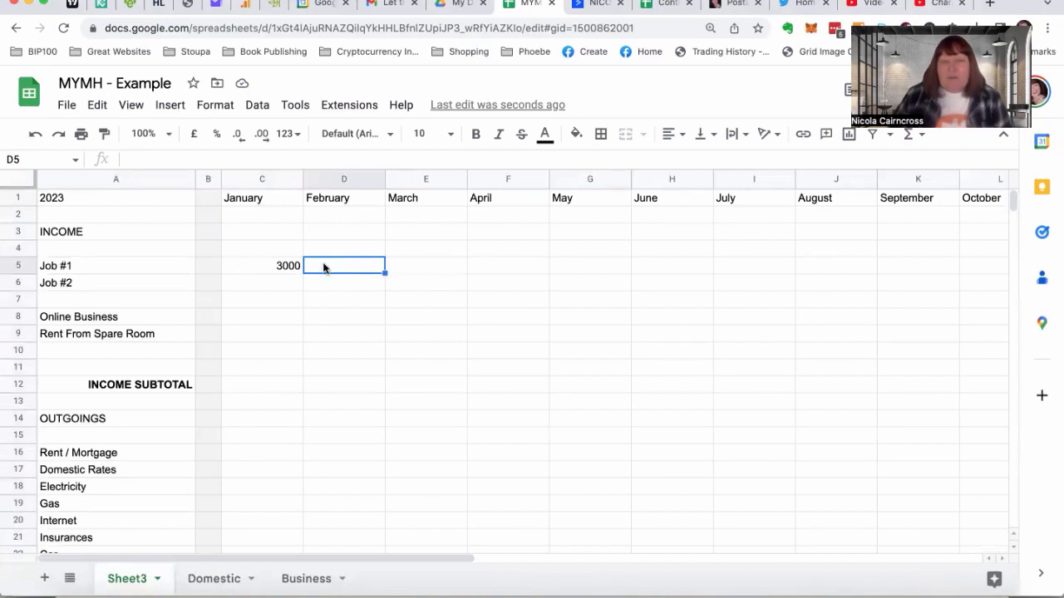
type("=su")
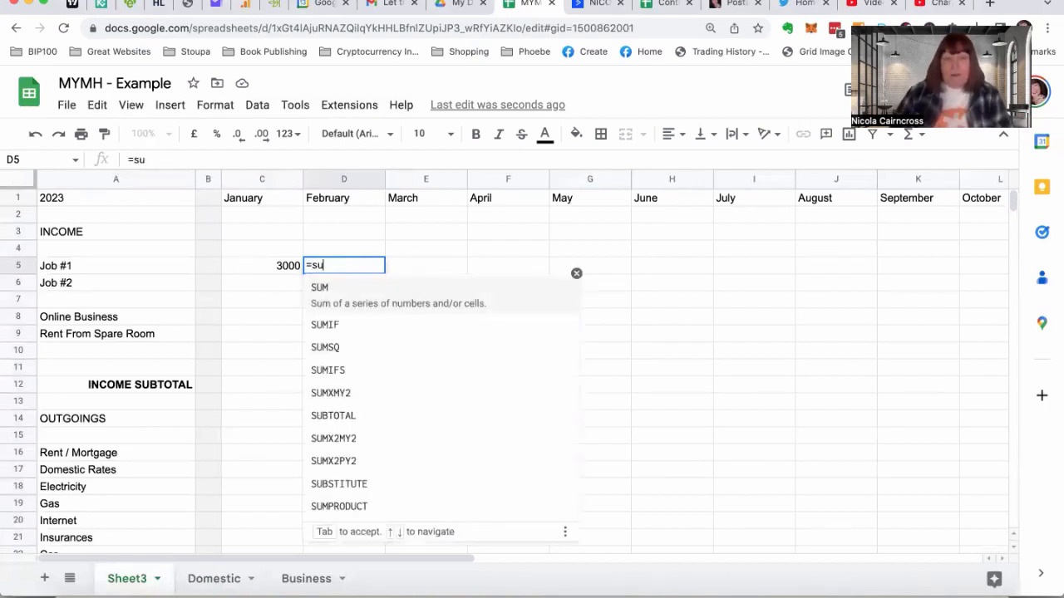
type("m(")
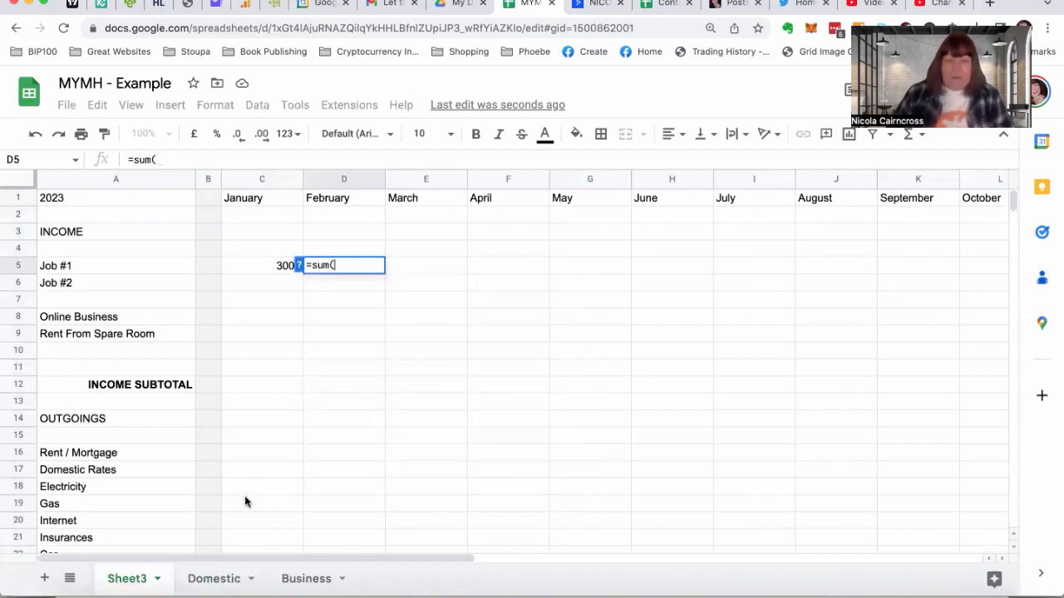
left_click(213, 579)
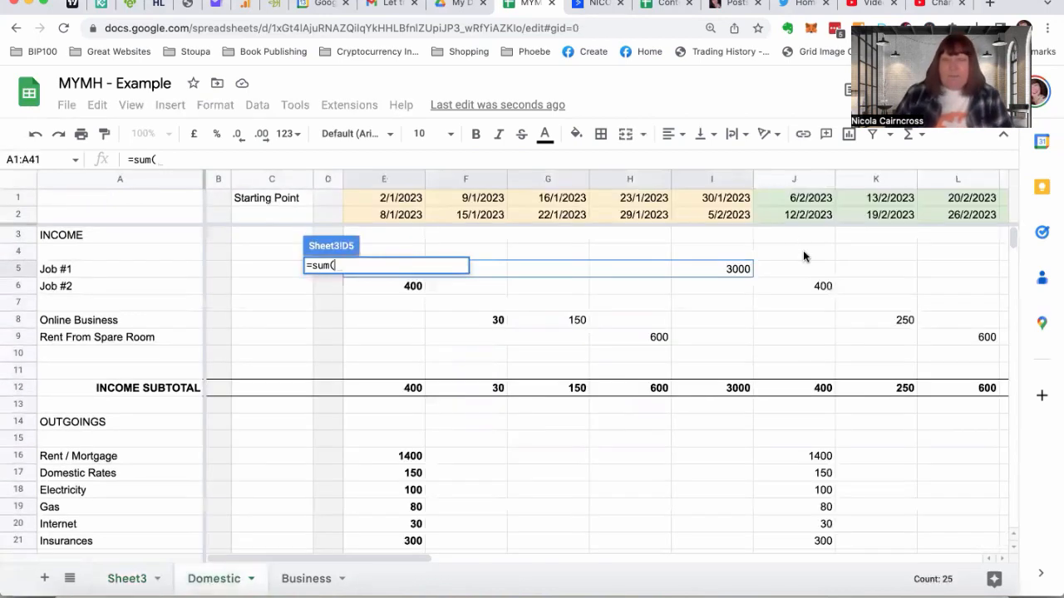
left_click_drag(799, 267, 753, 272)
key("Return")
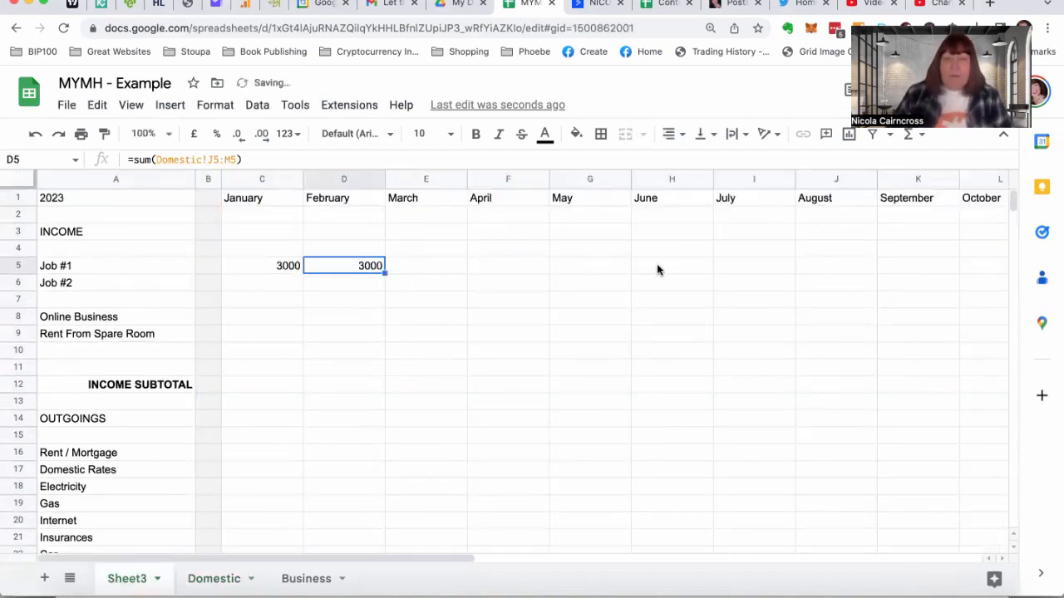
Enter a SUM formula in E5 that totals the Domestic sheet's March Job #1 weeks, range N5:Q5
left_click(426, 267)
type("=")
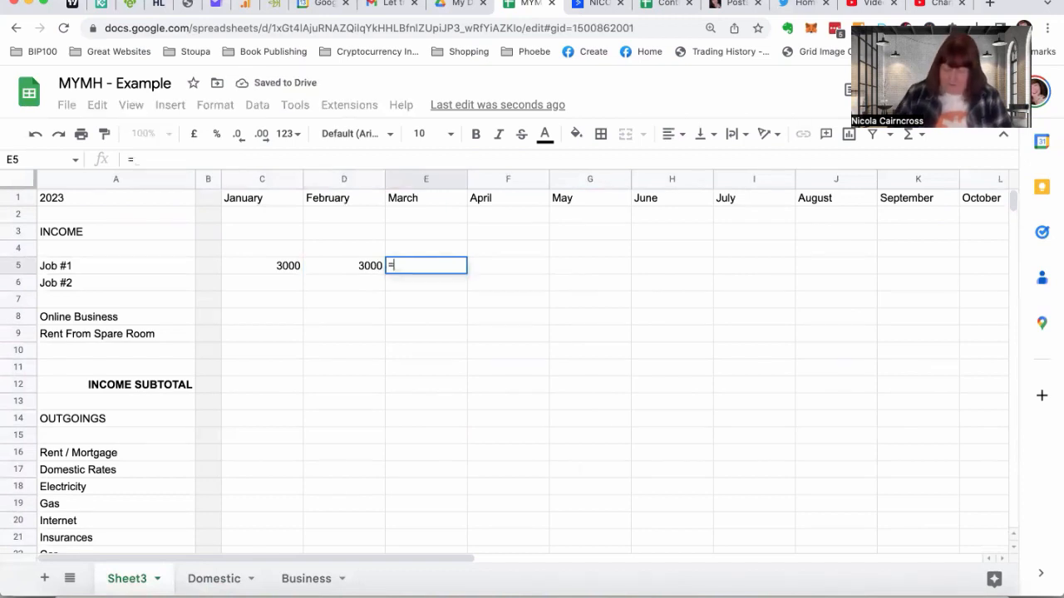
type("sum(")
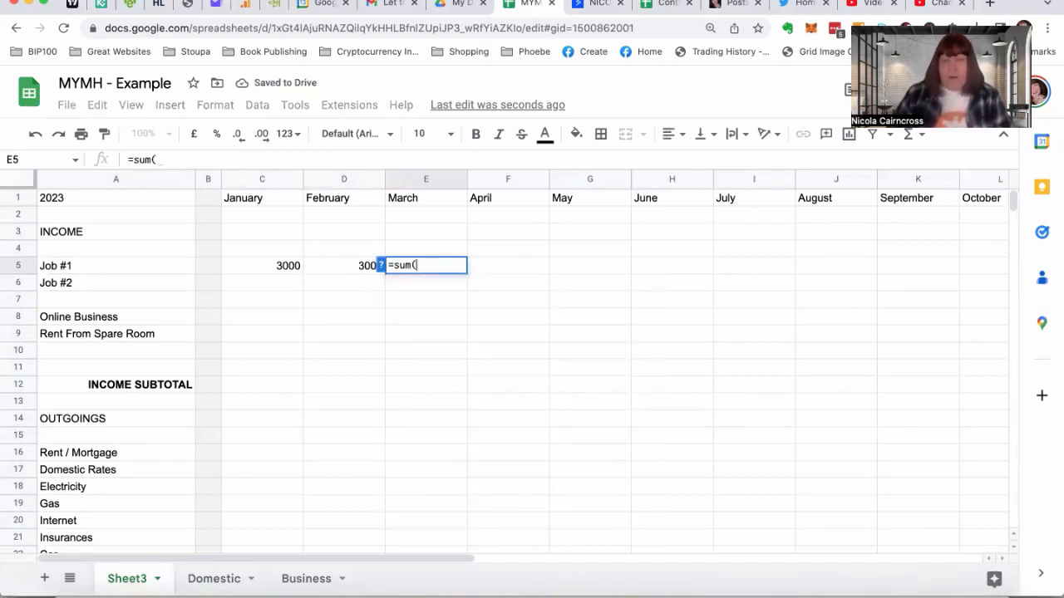
left_click(209, 578)
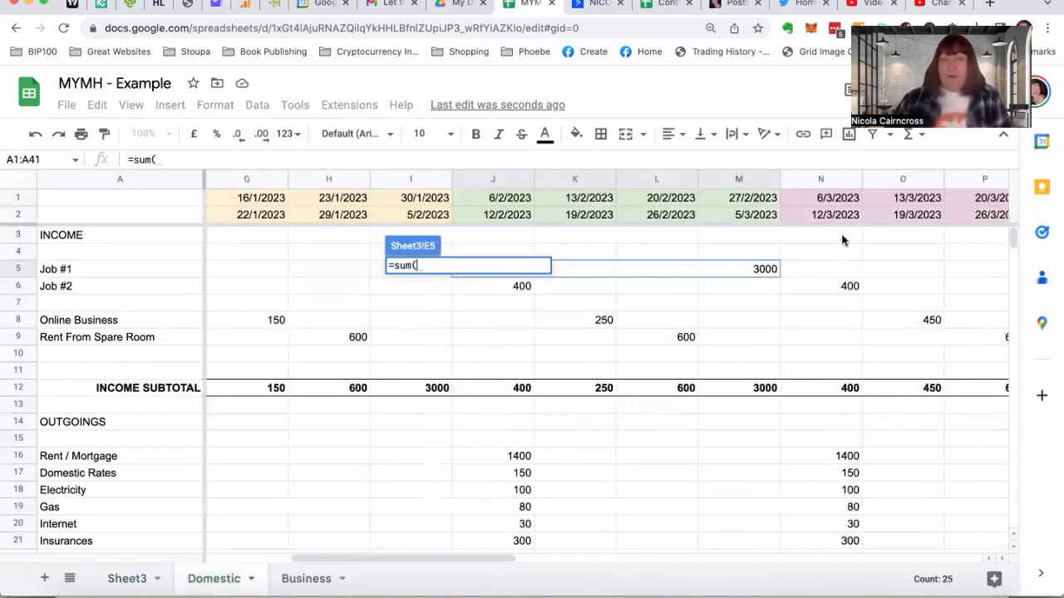
left_click_drag(823, 266, 522, 269)
key("Return")
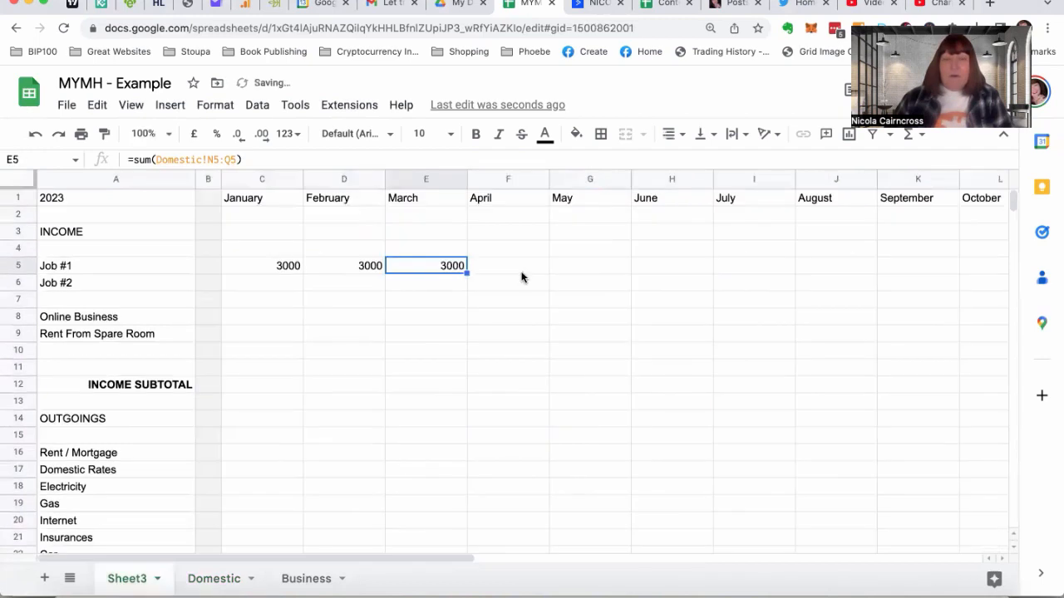
Enter a SUM formula in F5 that totals the Domestic sheet's April Job #1 weeks, range R5:U5
left_click(522, 269)
type("=")
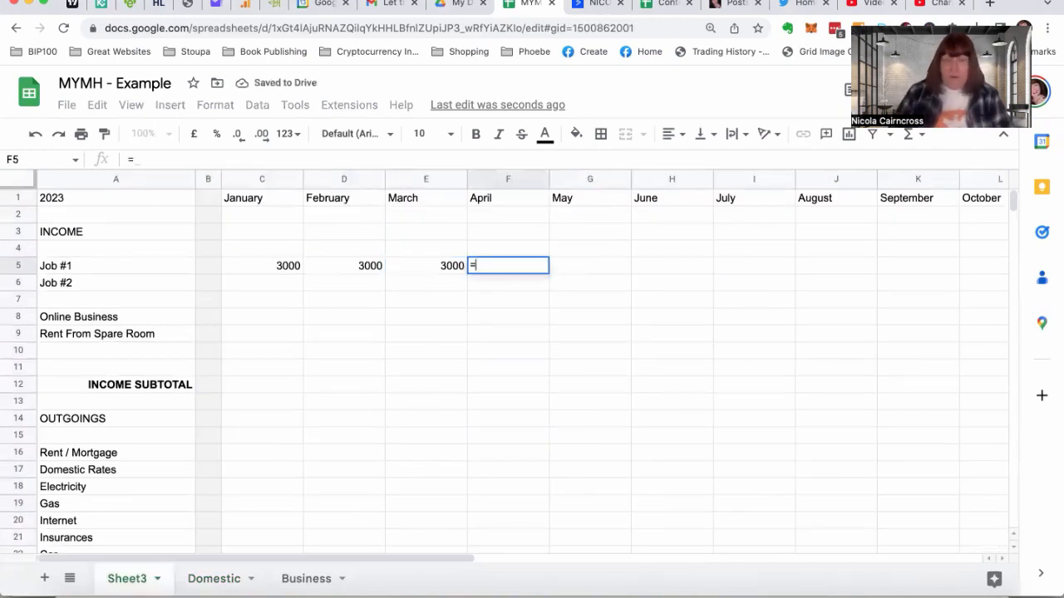
type("sum(")
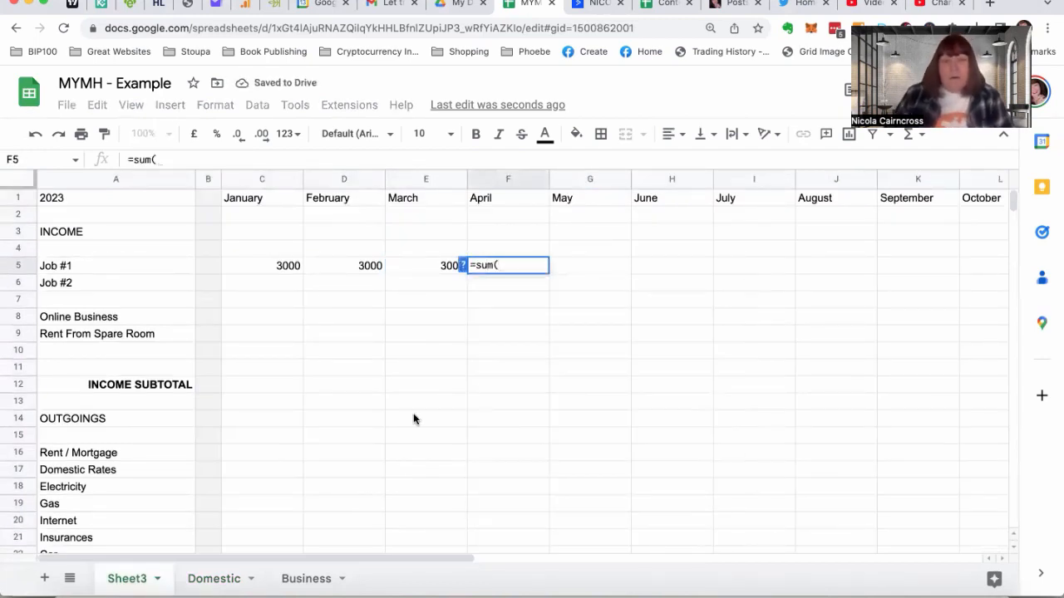
left_click(201, 579)
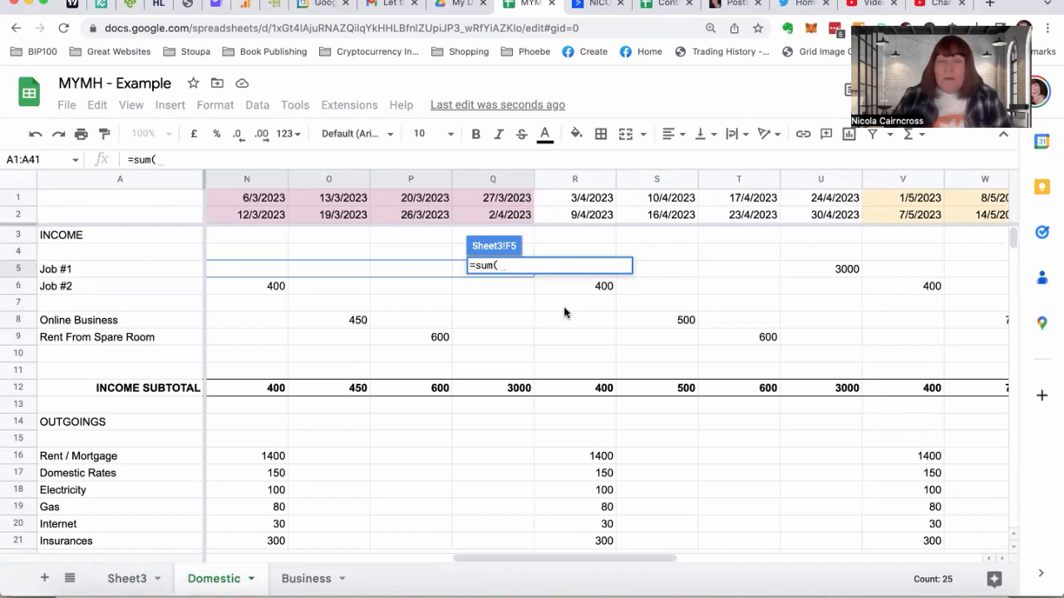
scroll(565, 312, "down", 3)
scroll(565, 312, "up", 2)
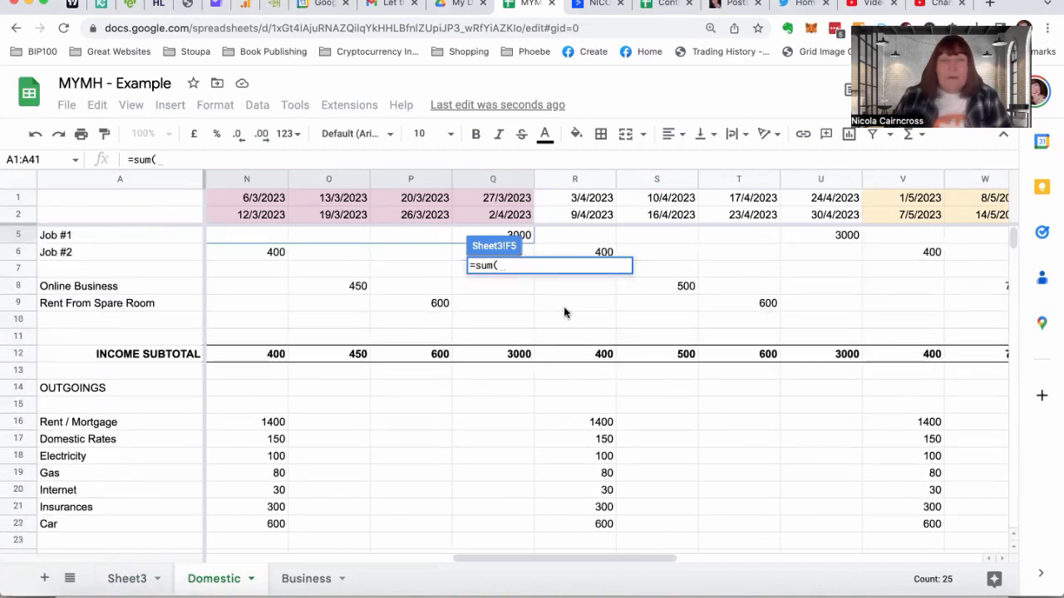
left_click_drag(571, 233, 828, 235)
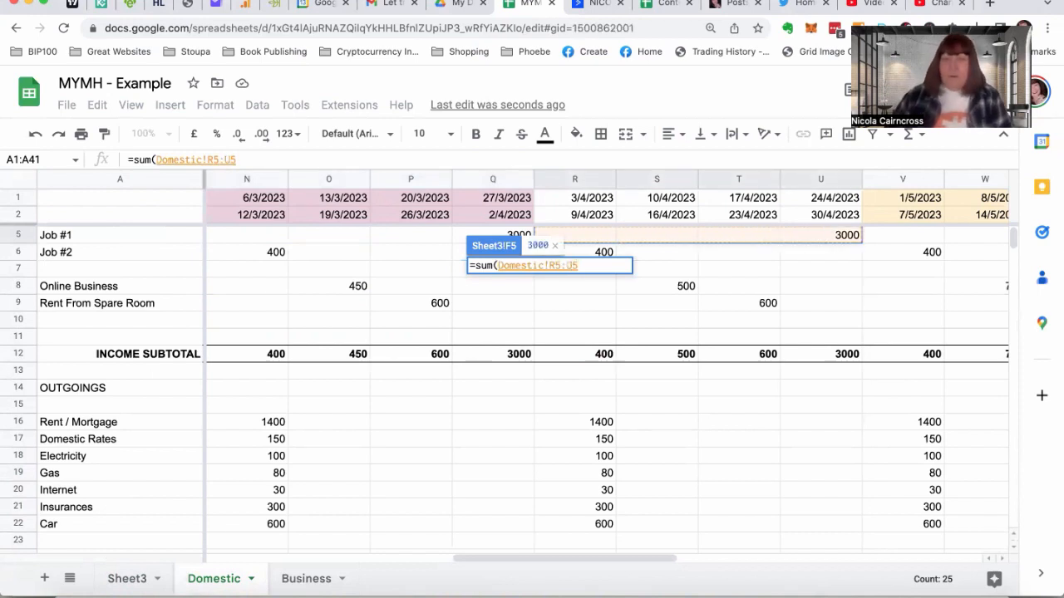
key("Return")
Enter a SUM formula in G5 that totals the Domestic sheet's May Job #1 weeks, range V5:Y5
left_click(595, 266)
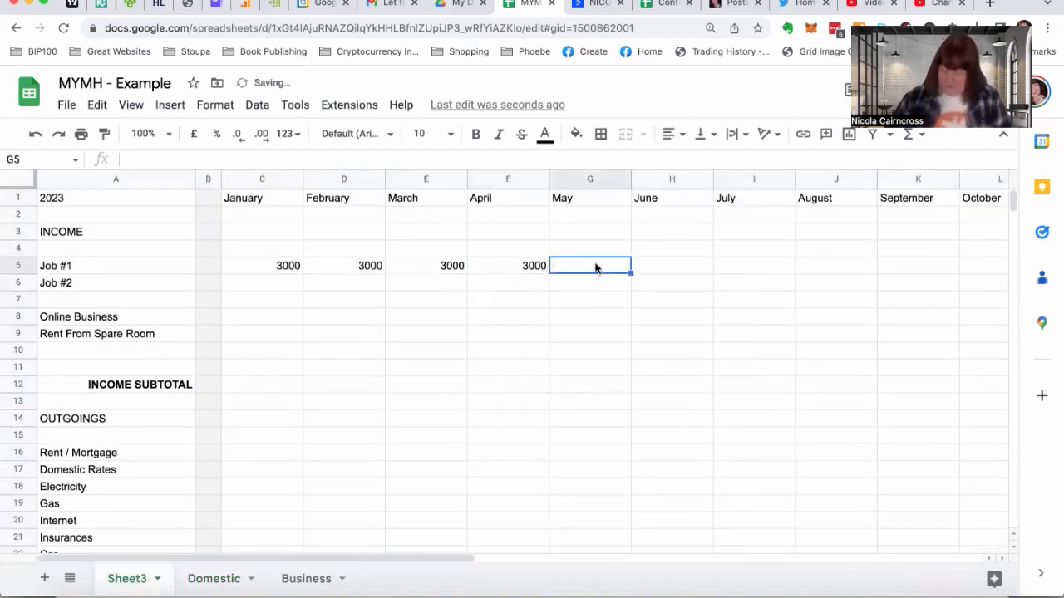
type("=sum")
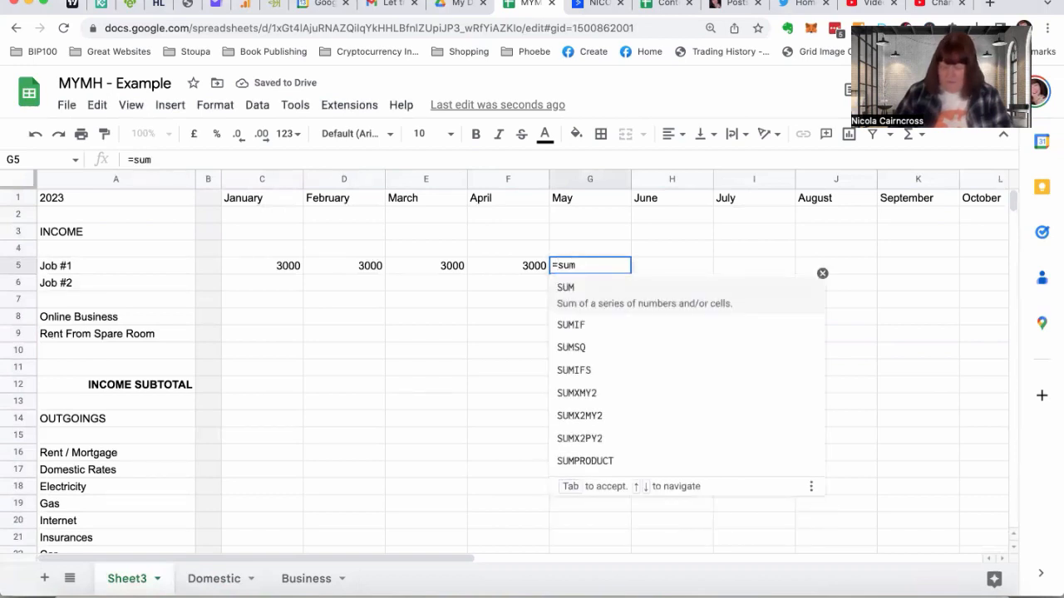
type("(")
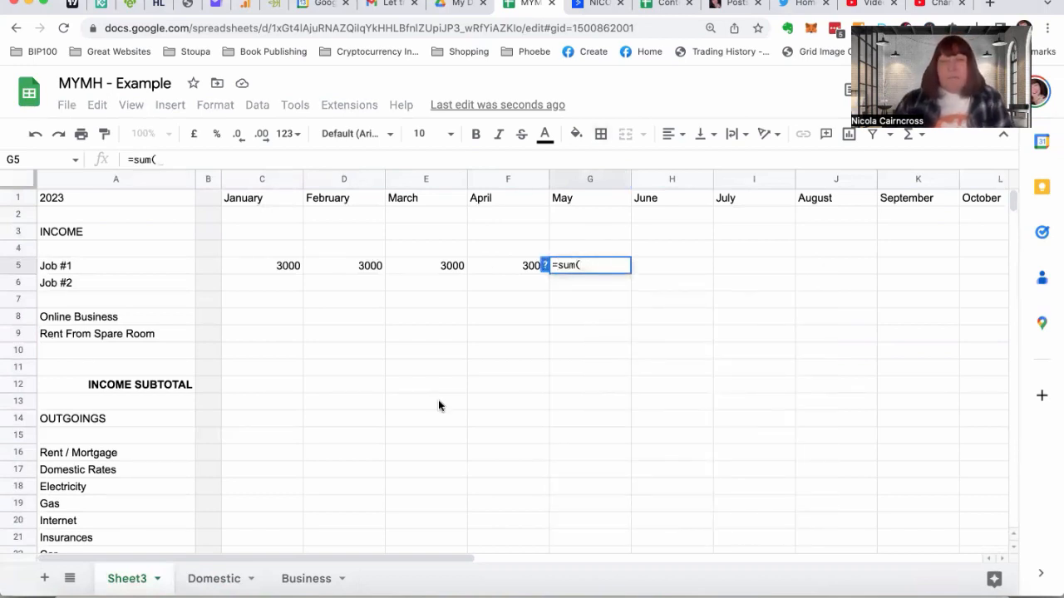
left_click(230, 577)
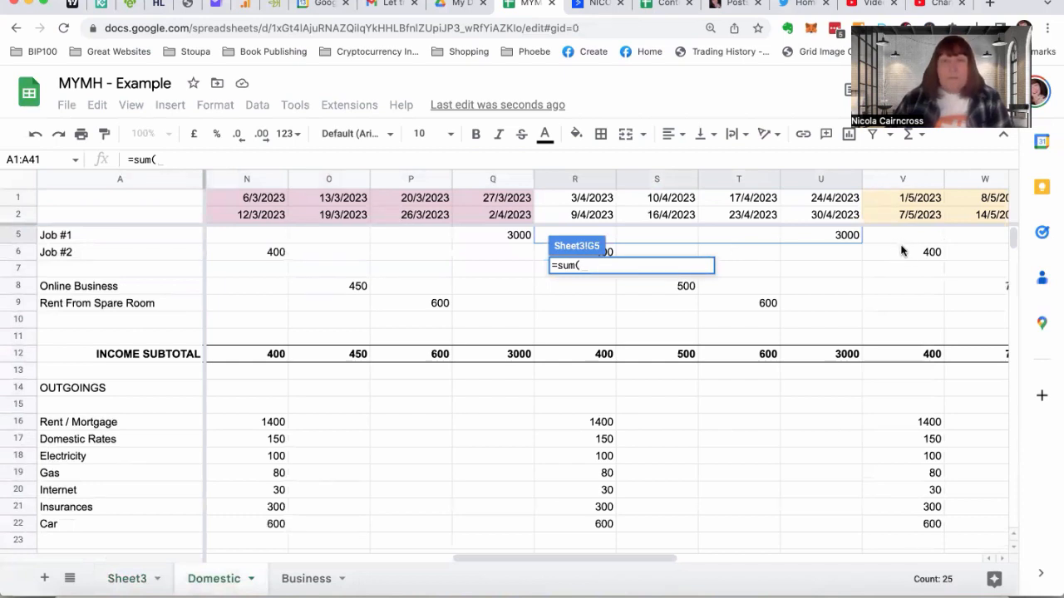
left_click_drag(897, 240, 1010, 237)
left_click_drag(857, 239, 679, 238)
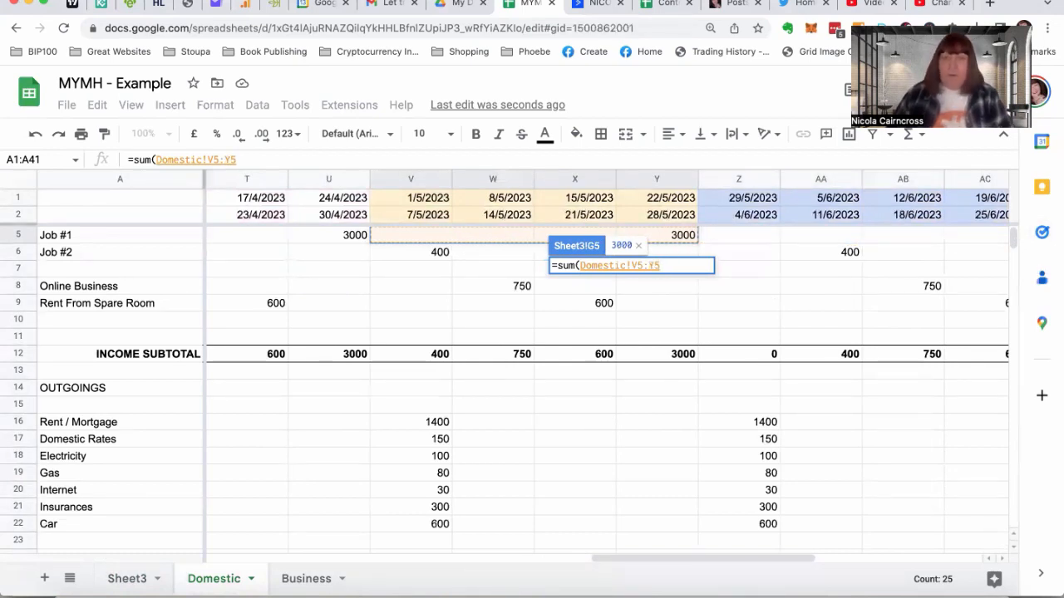
key("Return")
Enter a SUM formula in H5 that totals the Domestic sheet's June Job #1 weeks, range Z5:AD5
left_click(669, 268)
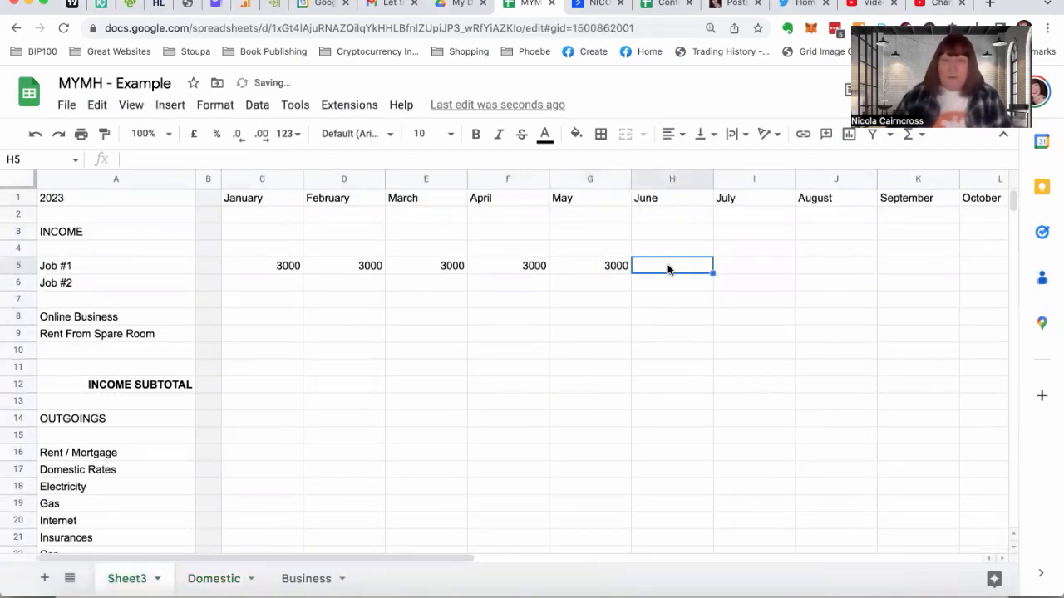
type("=")
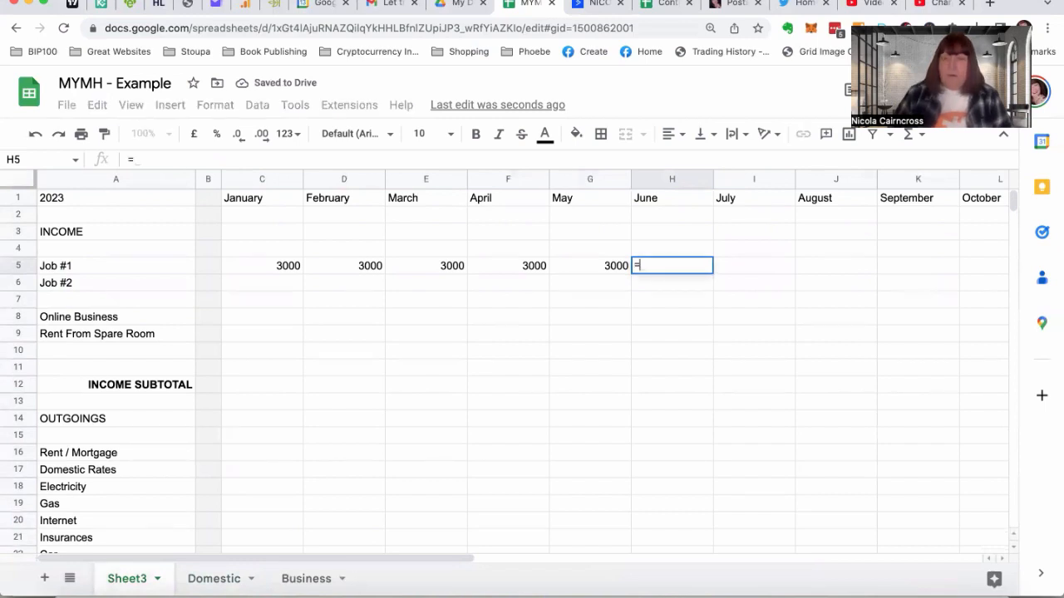
type("sum(")
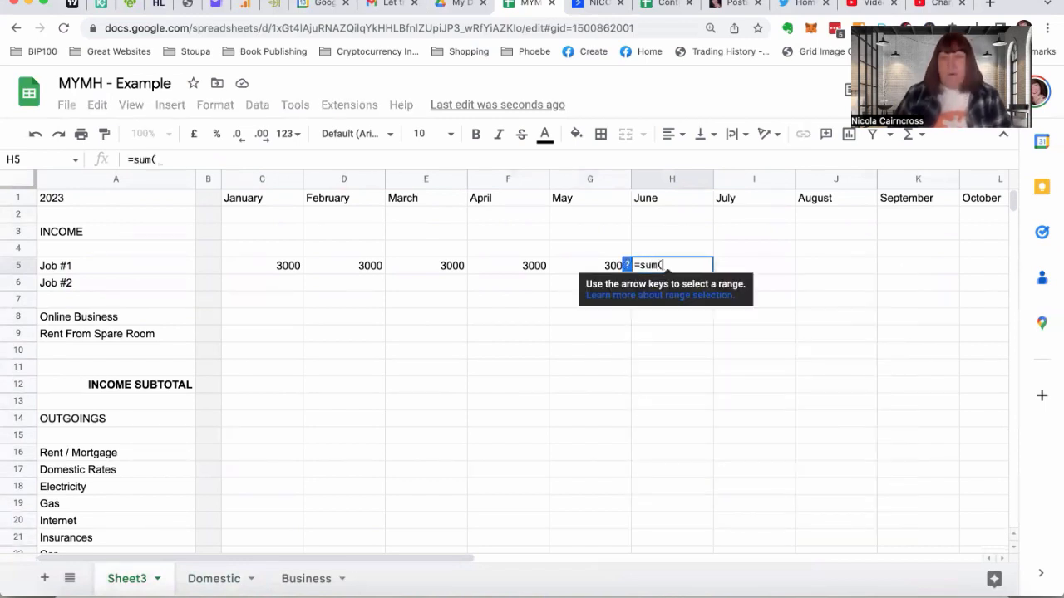
left_click(216, 579)
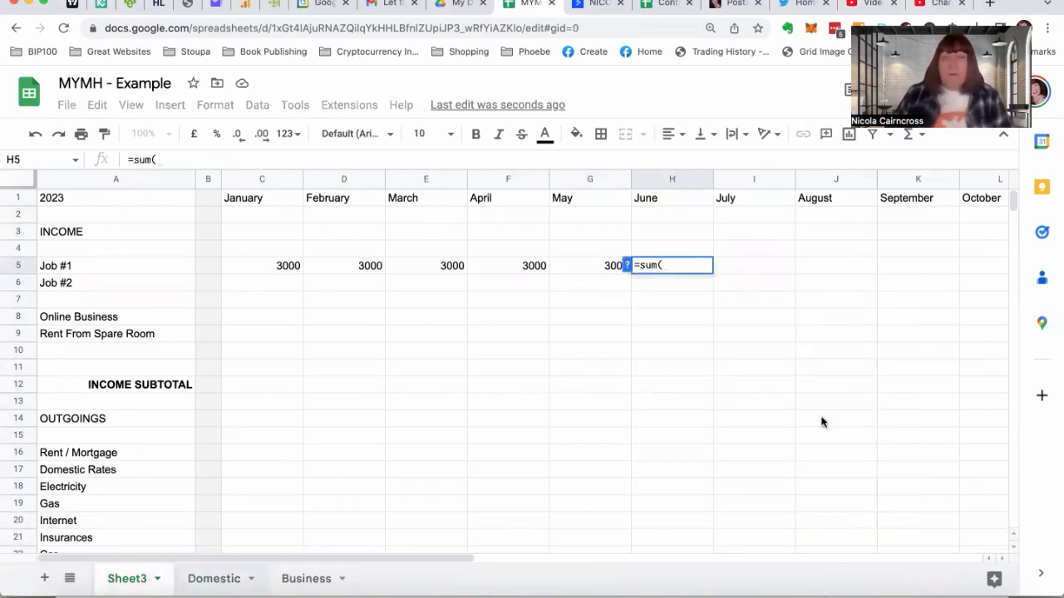
scroll(853, 267, "right", 5)
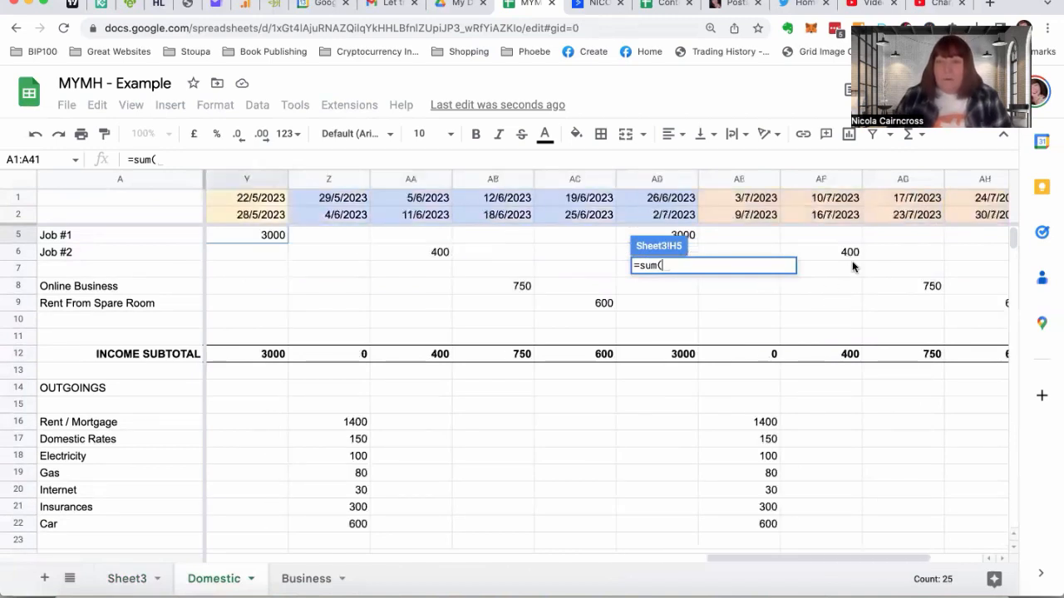
scroll(852, 266, "left", 2)
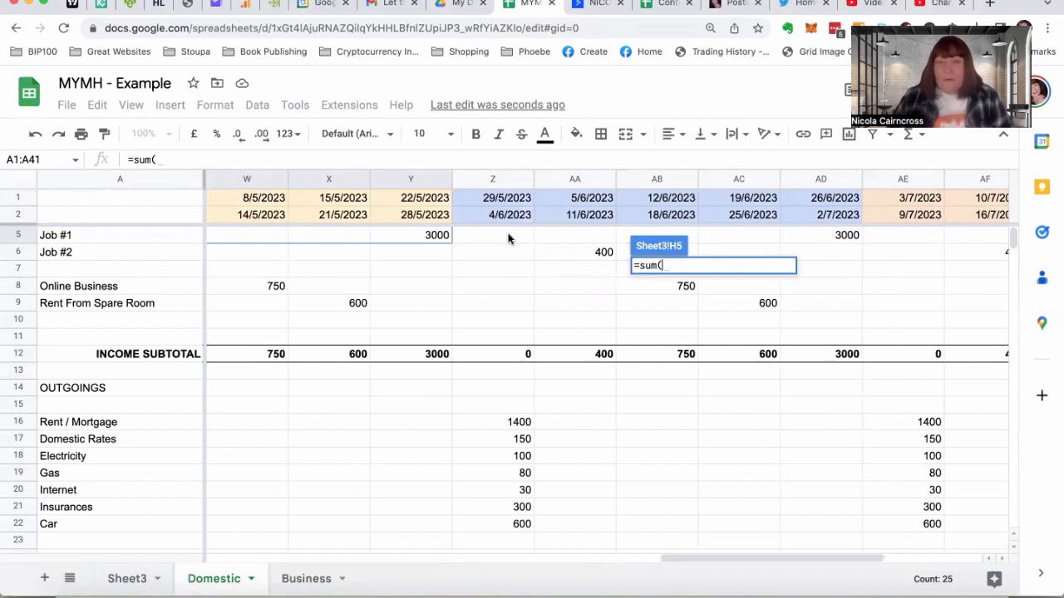
left_click_drag(497, 240, 820, 237)
key("Return")
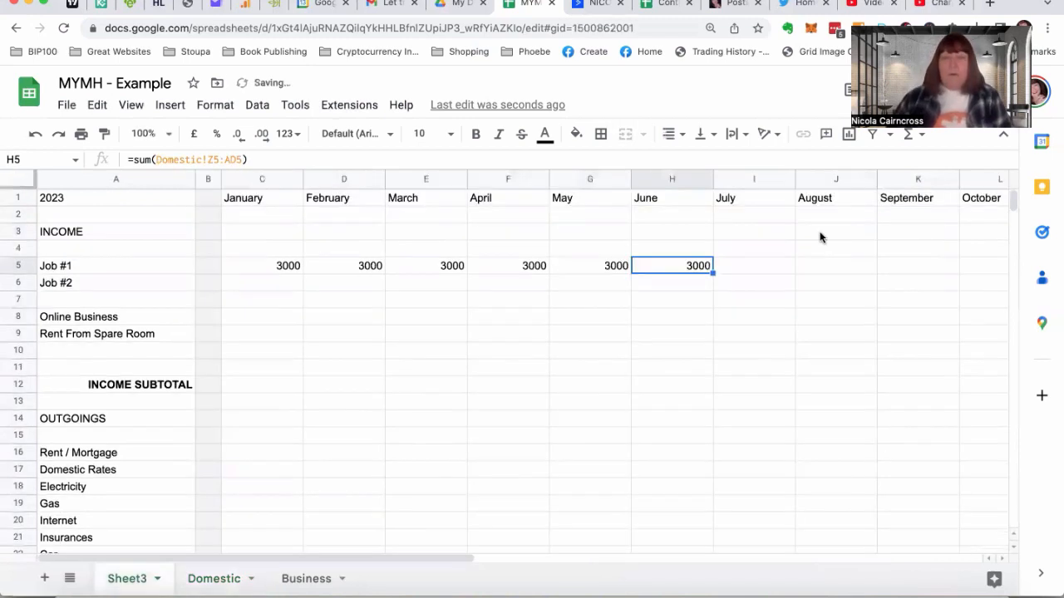
Enter a SUM formula in I5 that totals the Domestic sheet's July Job #1 weeks, range AE5:AH5
left_click(754, 269)
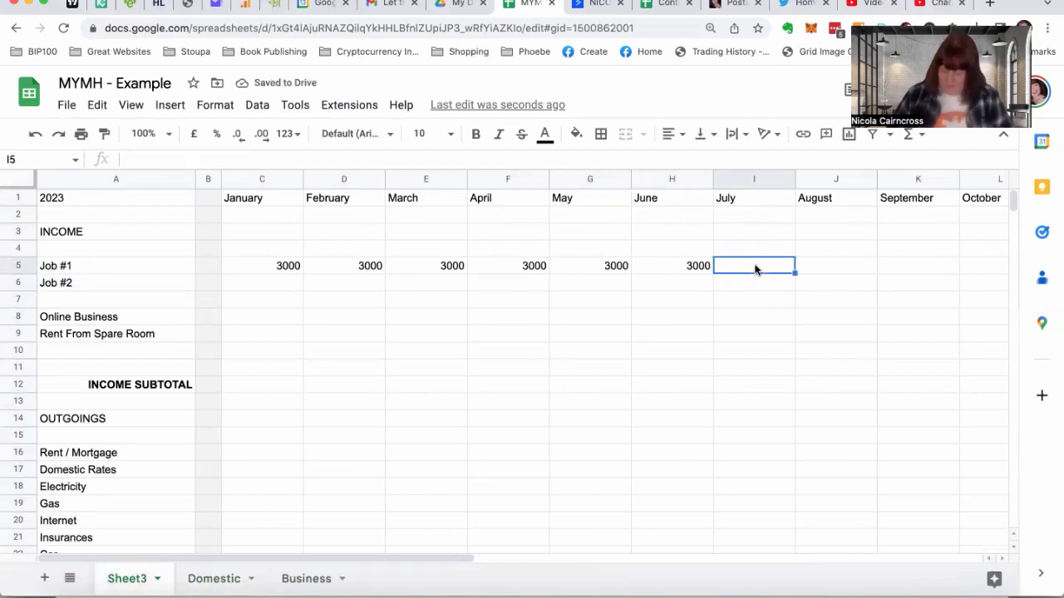
type("=sum")
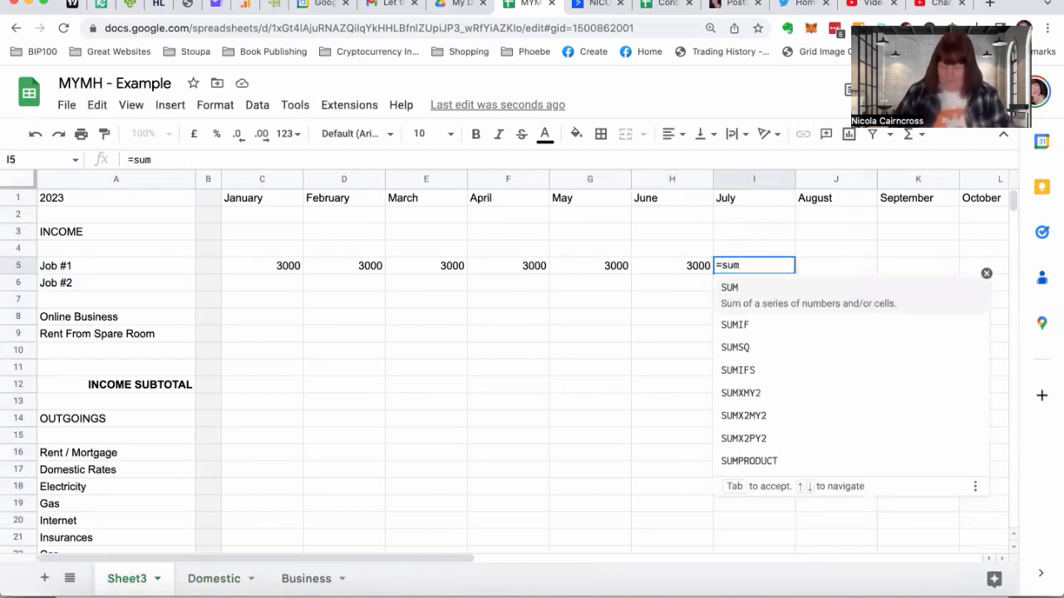
type("(")
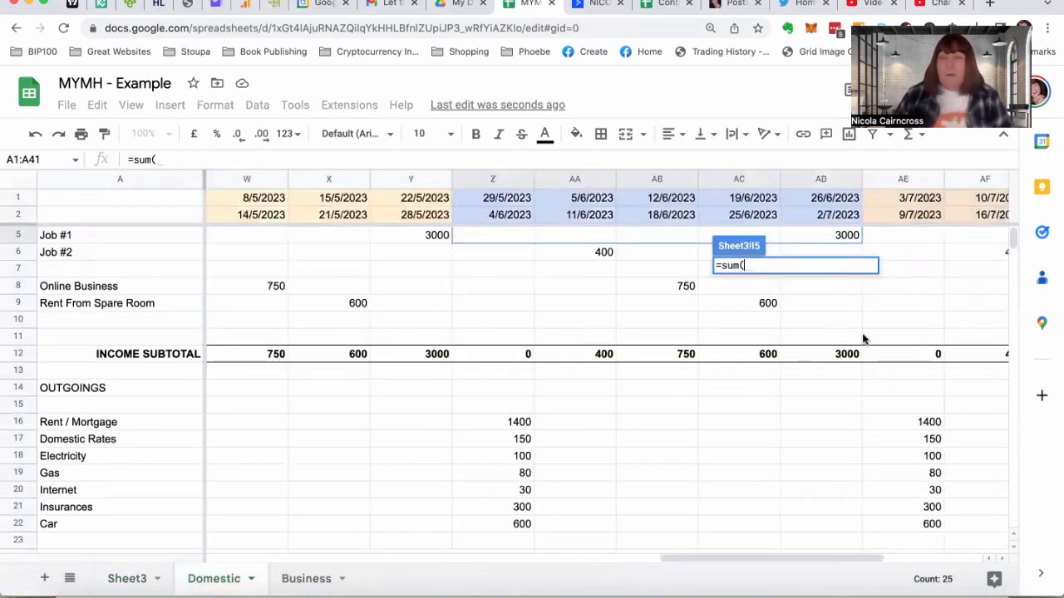
left_click_drag(911, 234, 743, 238)
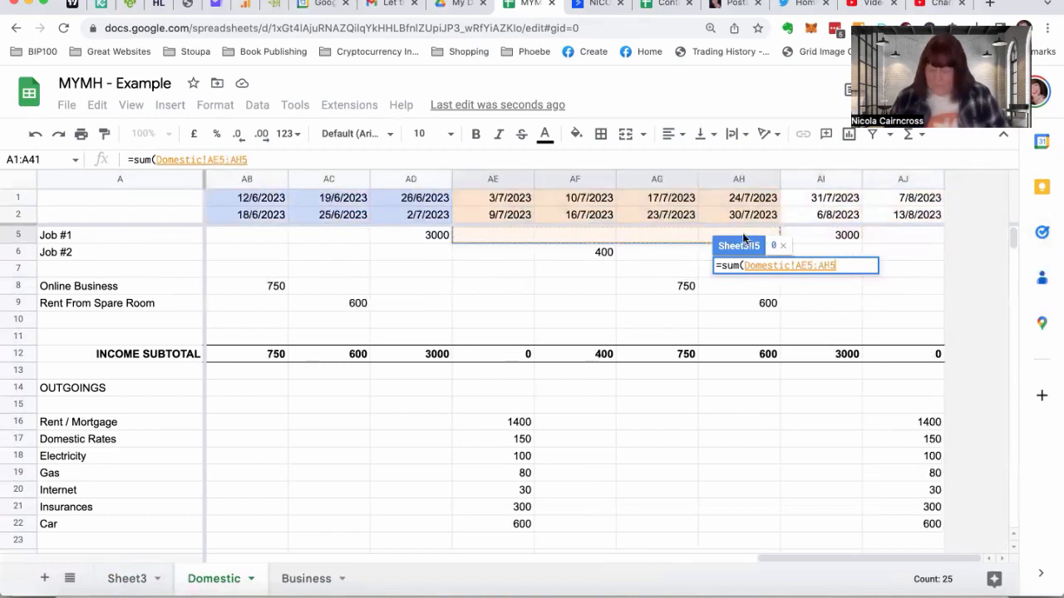
key("Return")
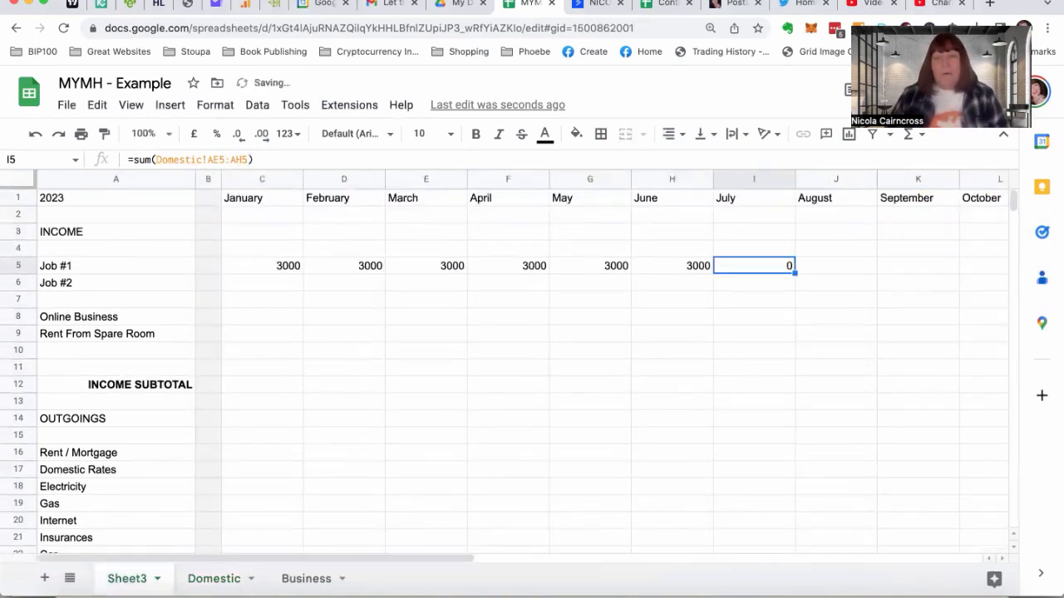
Enter a SUM formula in J5 that totals the Domestic sheet's August Job #1 weeks, range AI5:AJ5
left_click(833, 267)
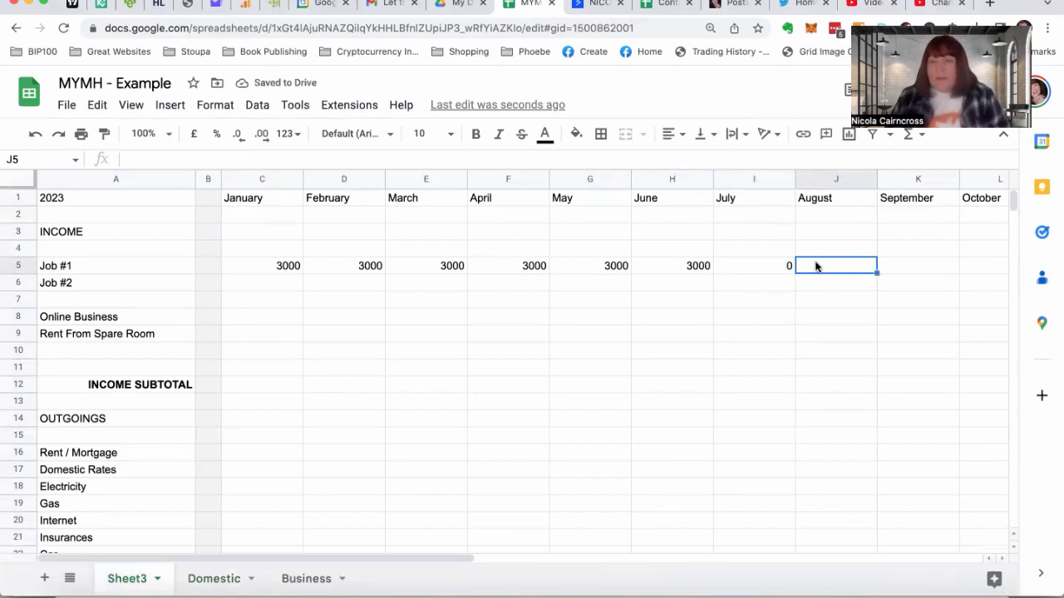
type("=s")
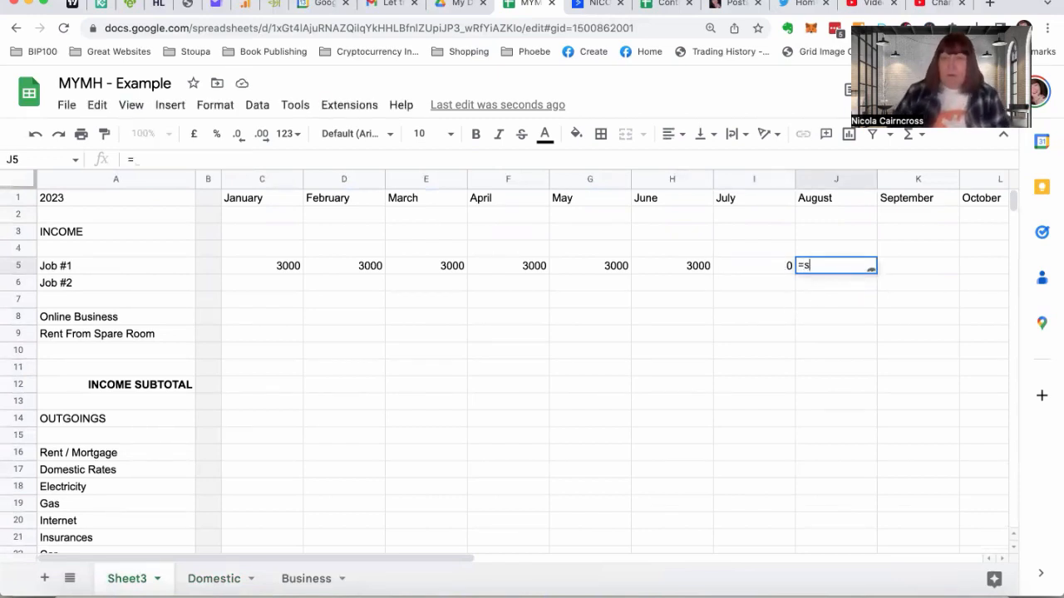
type("um(")
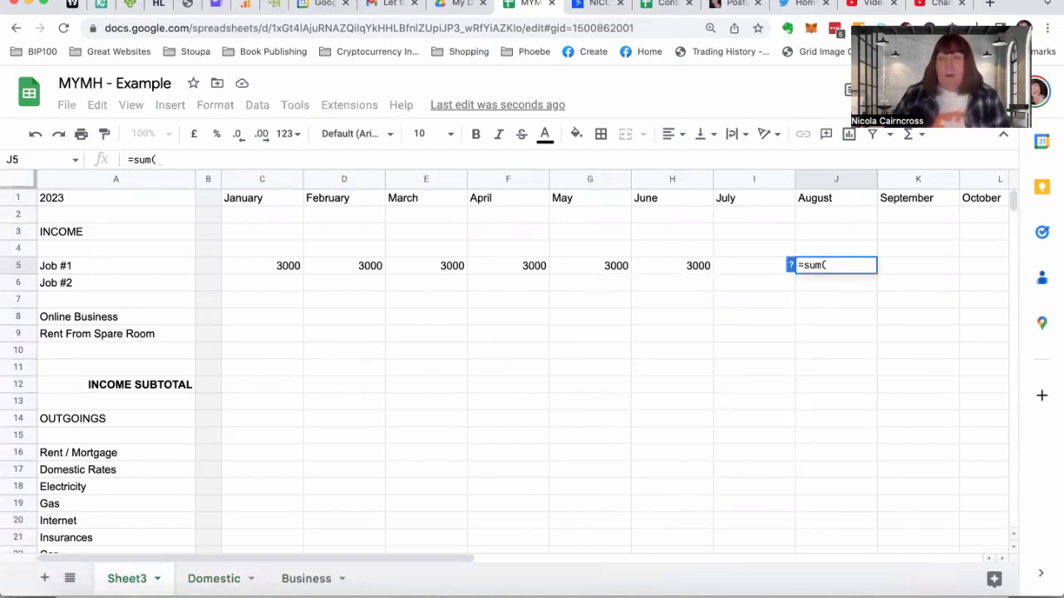
left_click(213, 580)
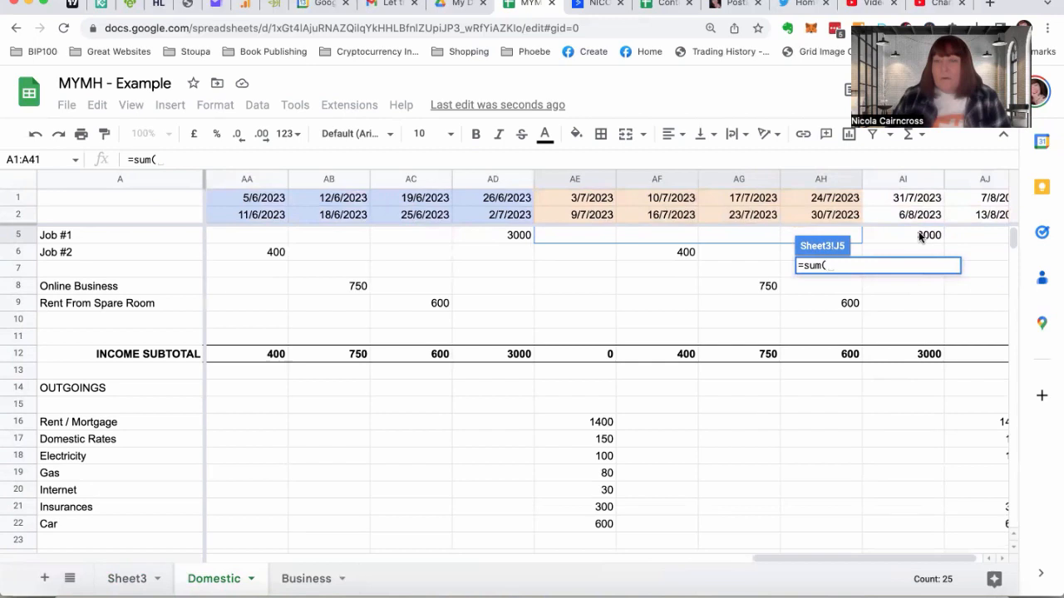
left_click(920, 236)
left_click_drag(919, 231, 989, 236)
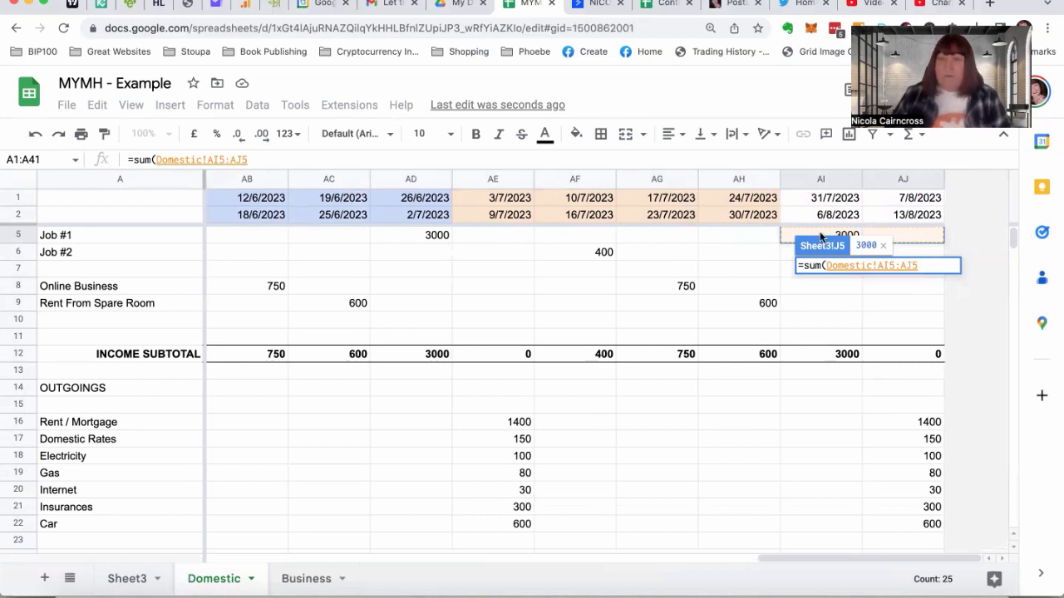
key("Return")
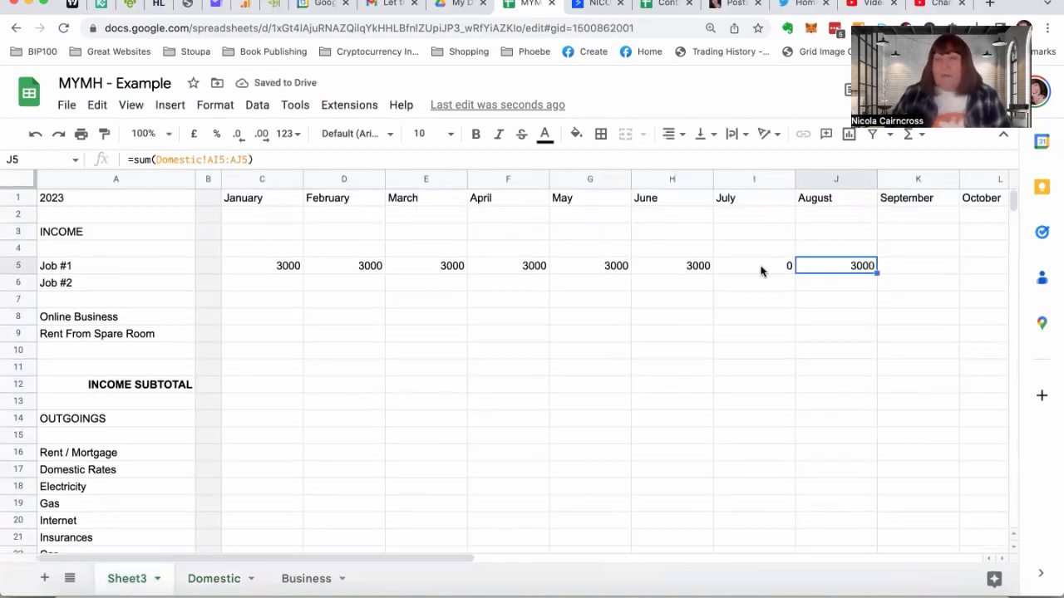
On the Domestic sheet, move the Job #1 income of 3000 from the week starting 31/7/2023 (AI5) to the week starting 24/7/2023 (AH5)
left_click(761, 271)
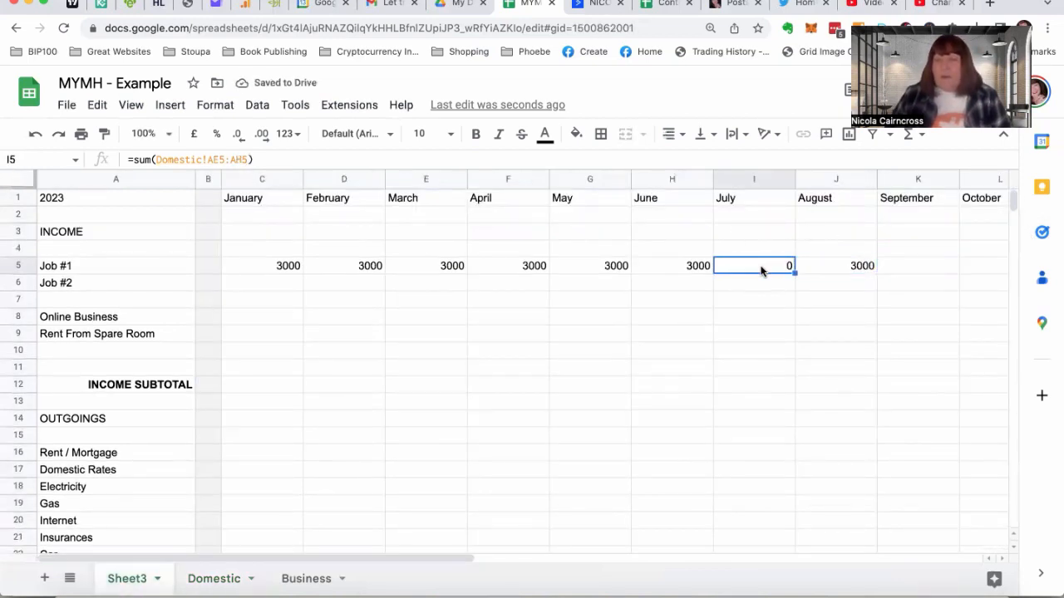
left_click(207, 580)
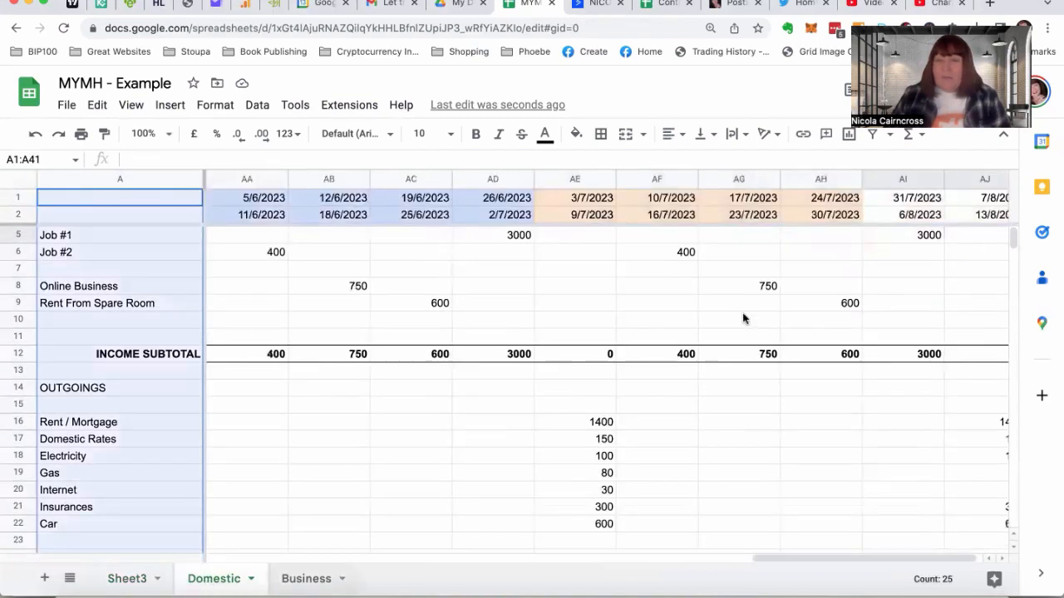
scroll(892, 250, "up", 1)
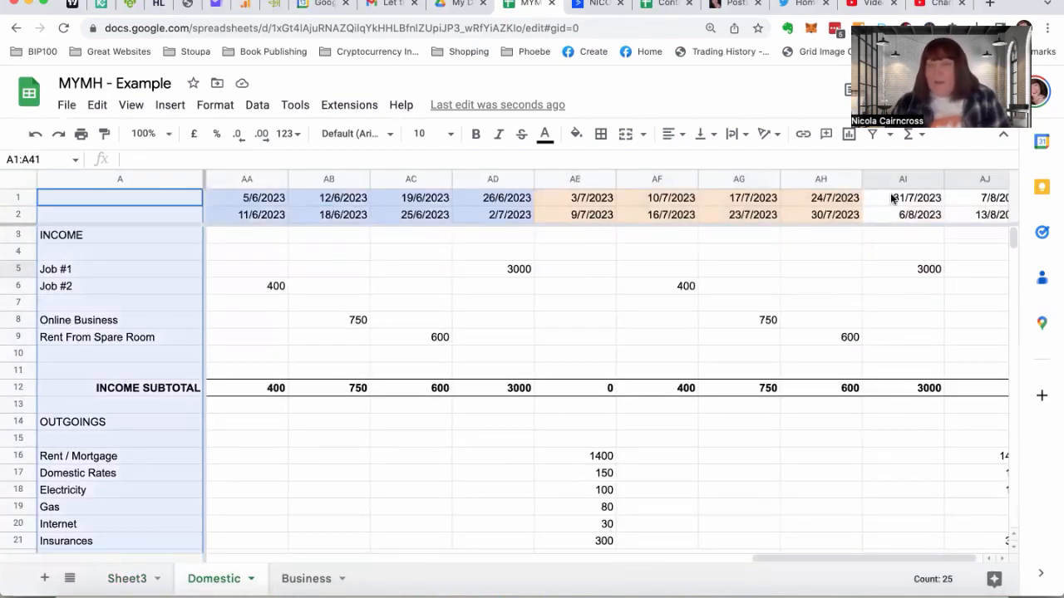
left_click(828, 264)
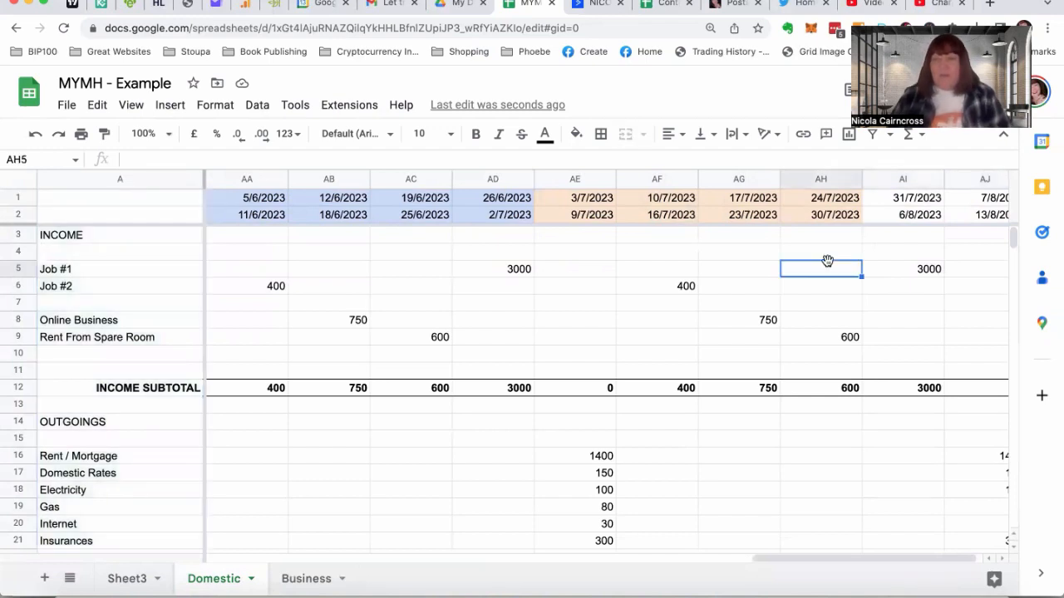
type("3000")
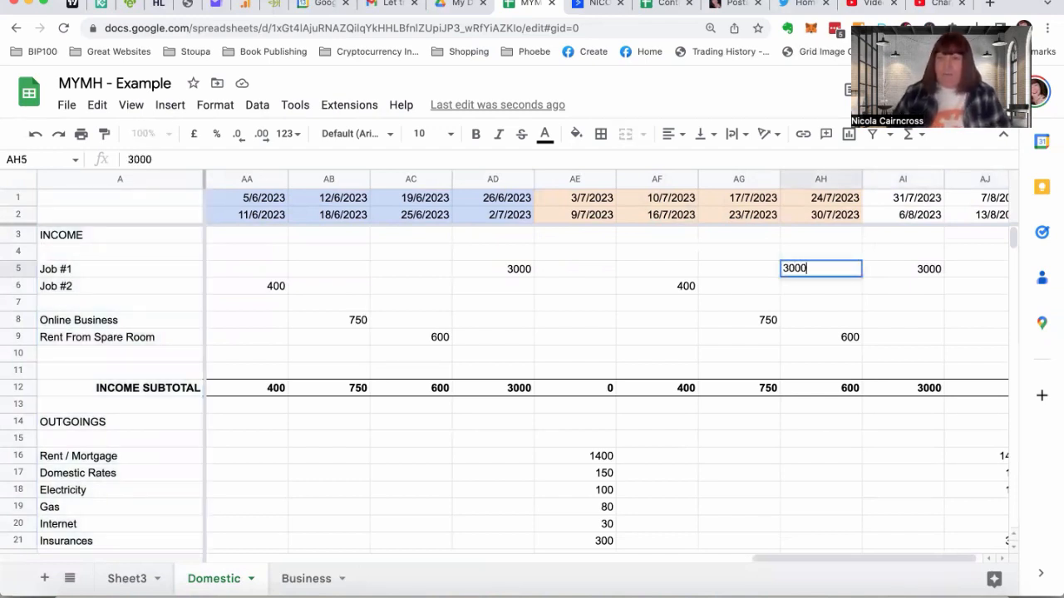
key("Return")
left_click(894, 275)
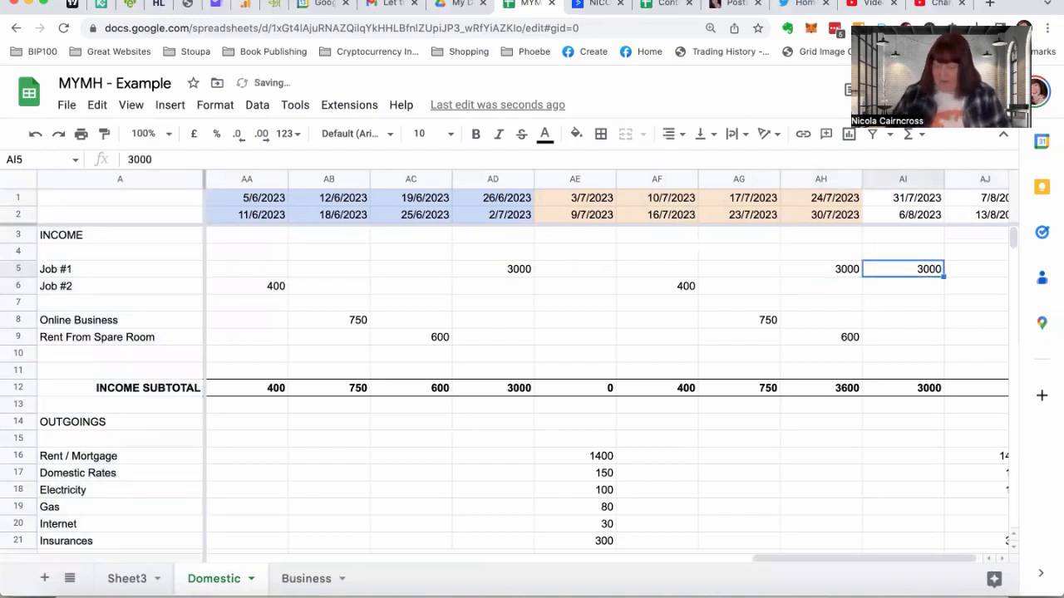
key("Delete")
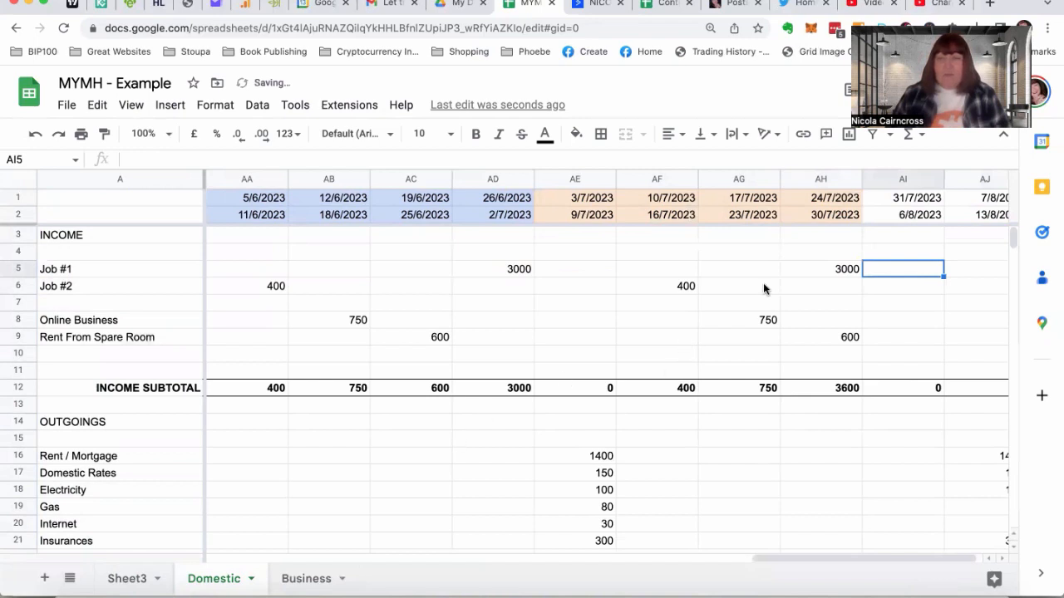
Insert two new columns to the right of column AJ on the Domestic sheet
scroll(763, 287, "right", 1)
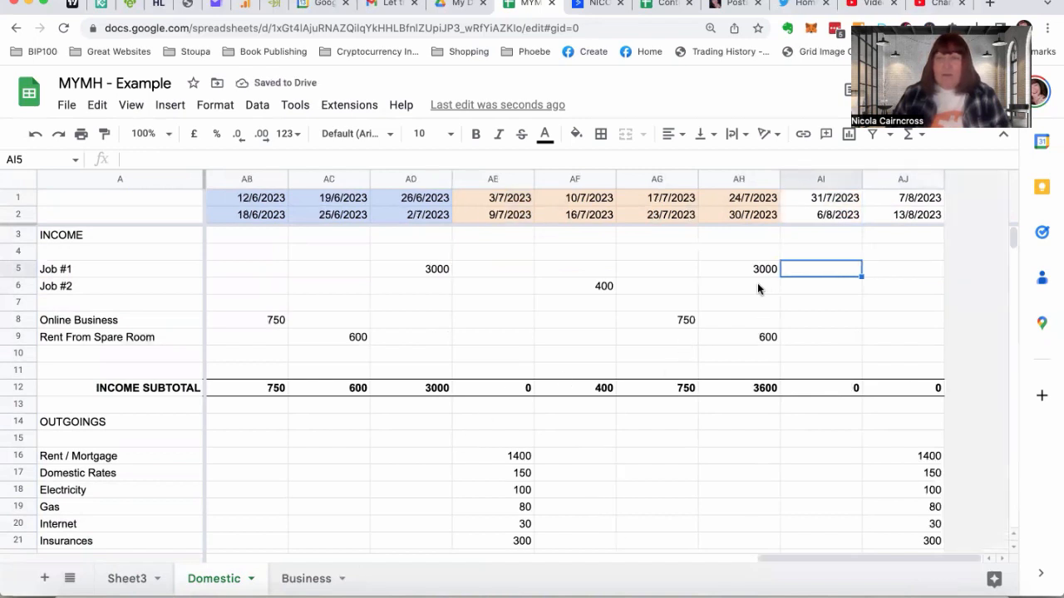
left_click(897, 240)
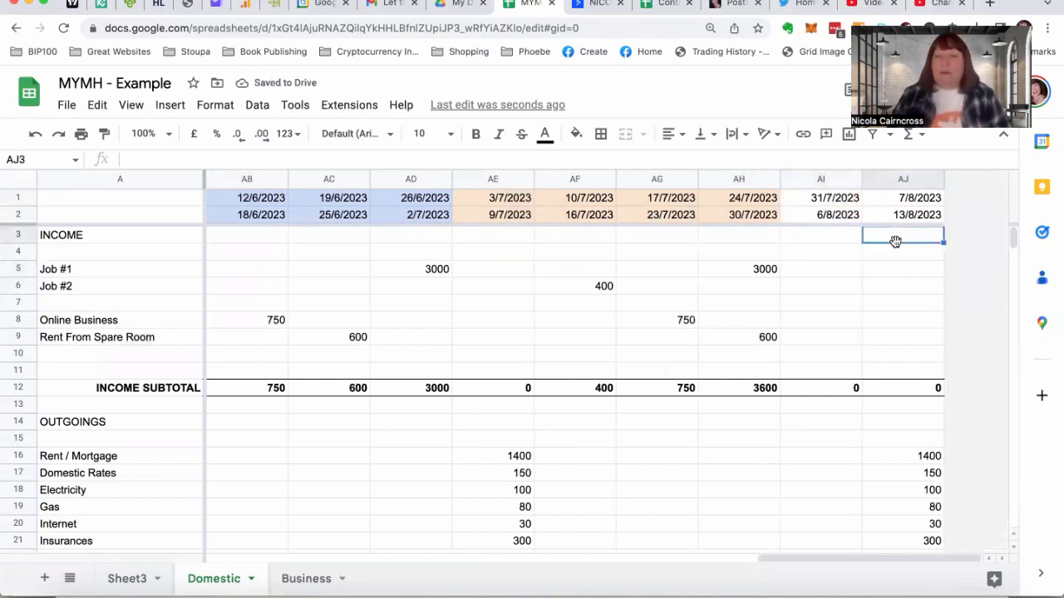
left_click(169, 105)
mouse_move(208, 166)
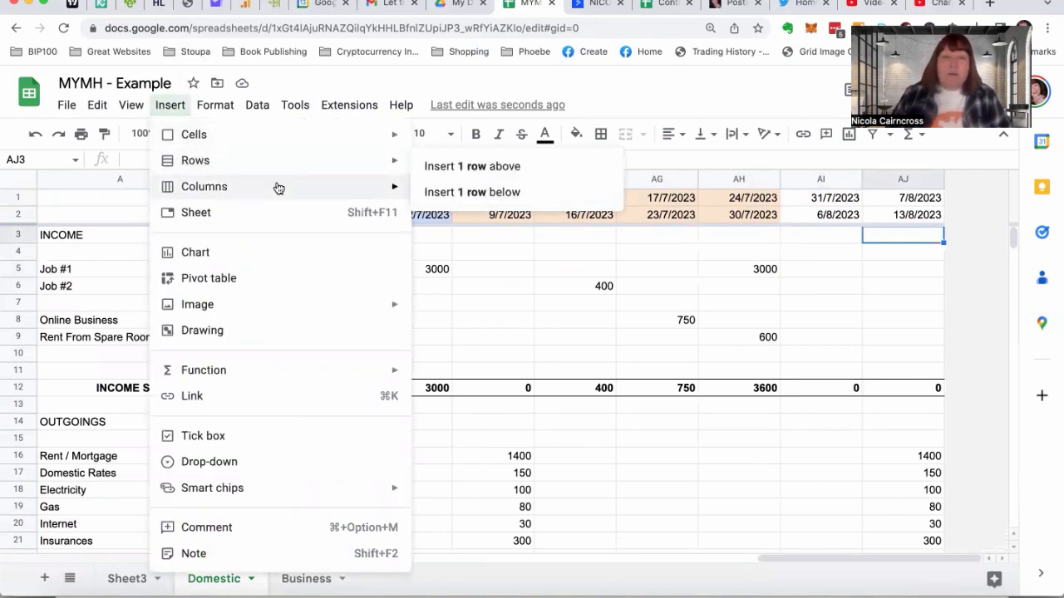
mouse_move(387, 191)
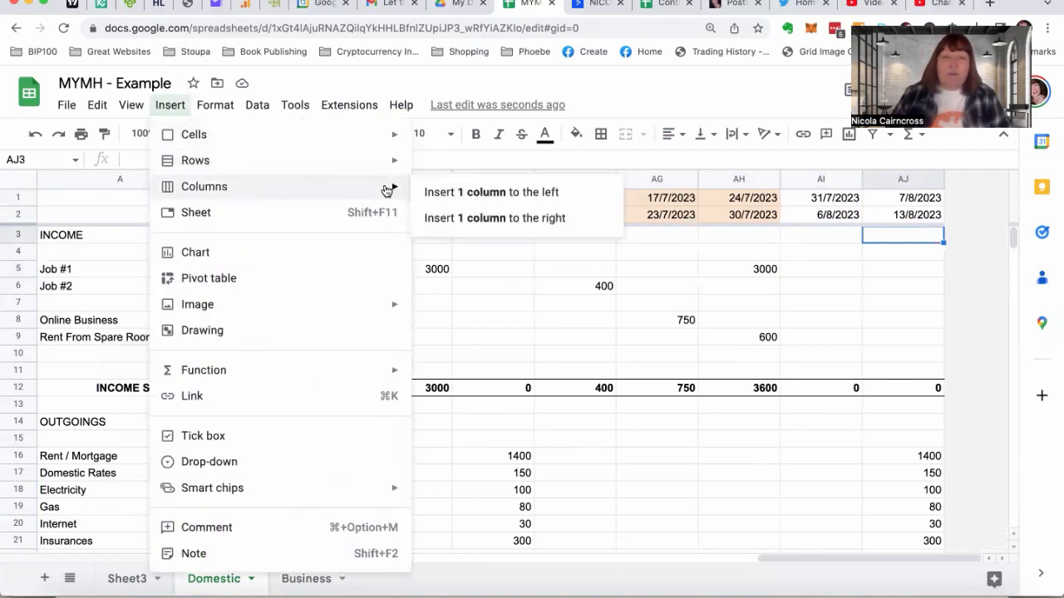
left_click(433, 215)
left_click(166, 106)
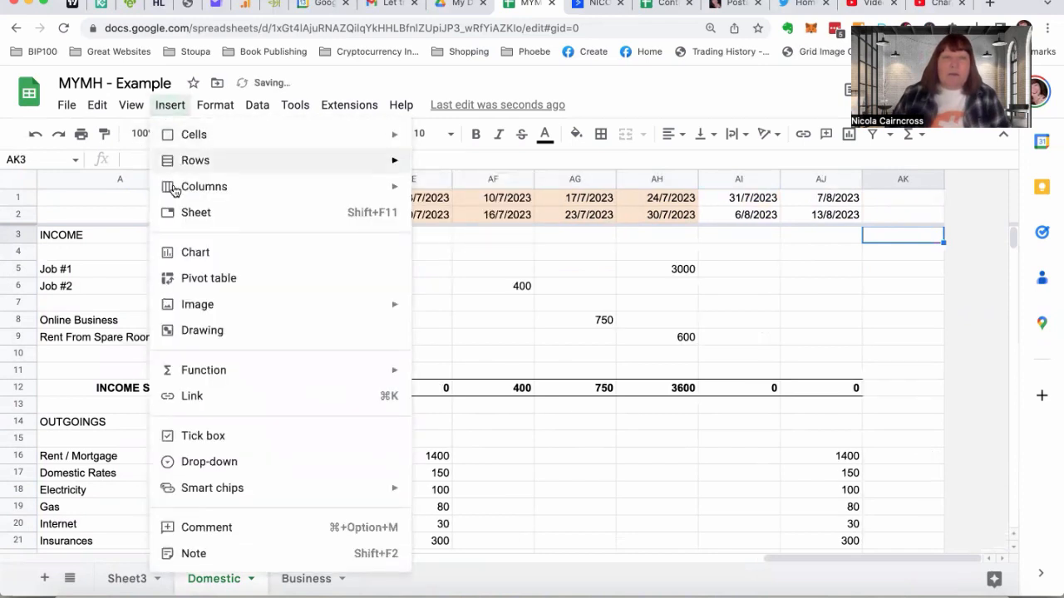
mouse_move(396, 190)
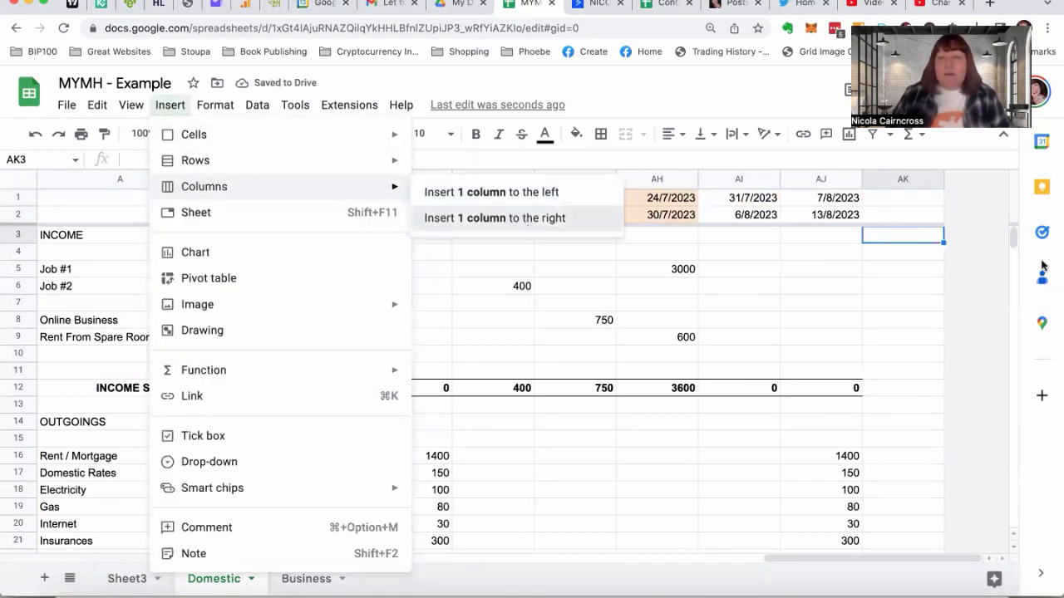
left_click(435, 217)
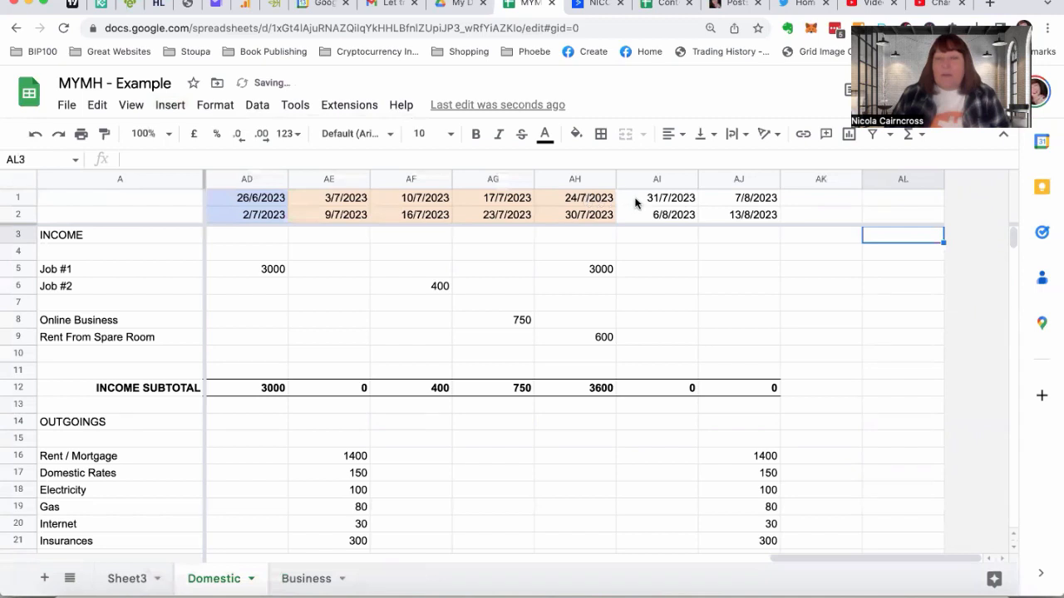
Extend the weekly start and end dates from AI1:AJ2 across to column AL, through the week 21/8/2023 to 27/8/2023
left_click_drag(637, 202, 637, 216)
left_click_drag(702, 218, 705, 213)
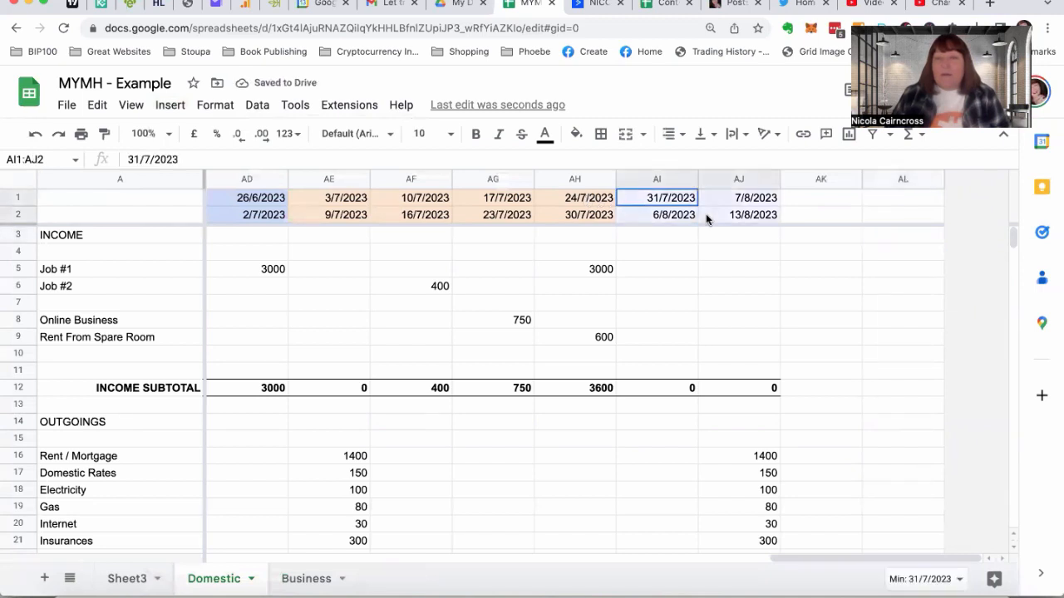
left_click_drag(778, 221, 900, 219)
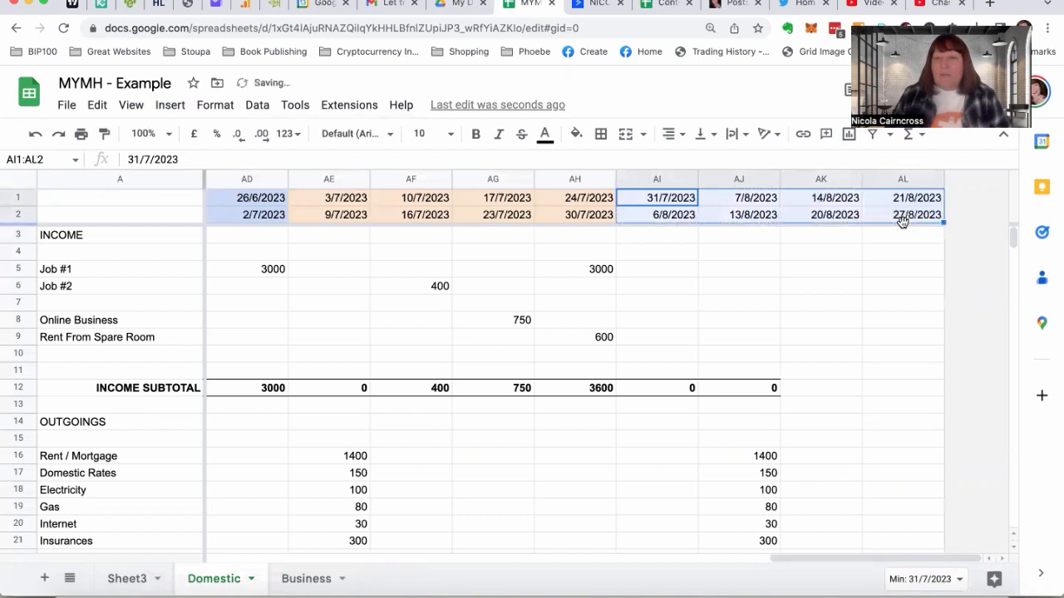
Fill the income subtotal formula in row 12 and the outgoings subtotal formula in row 32 from AJ across to AL
left_click(713, 389)
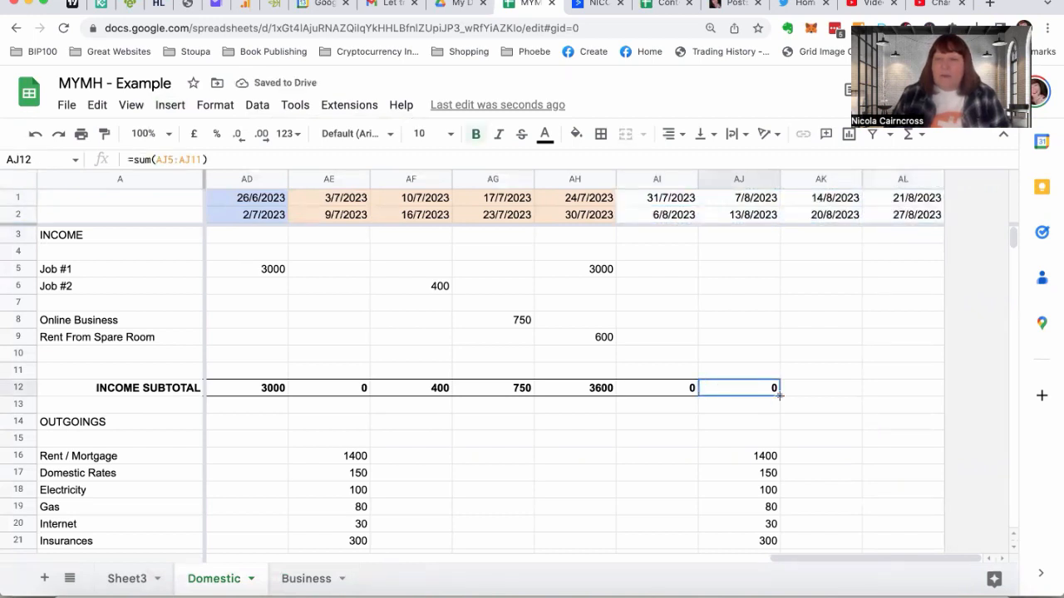
left_click_drag(779, 395, 896, 397)
scroll(895, 399, "down", 10)
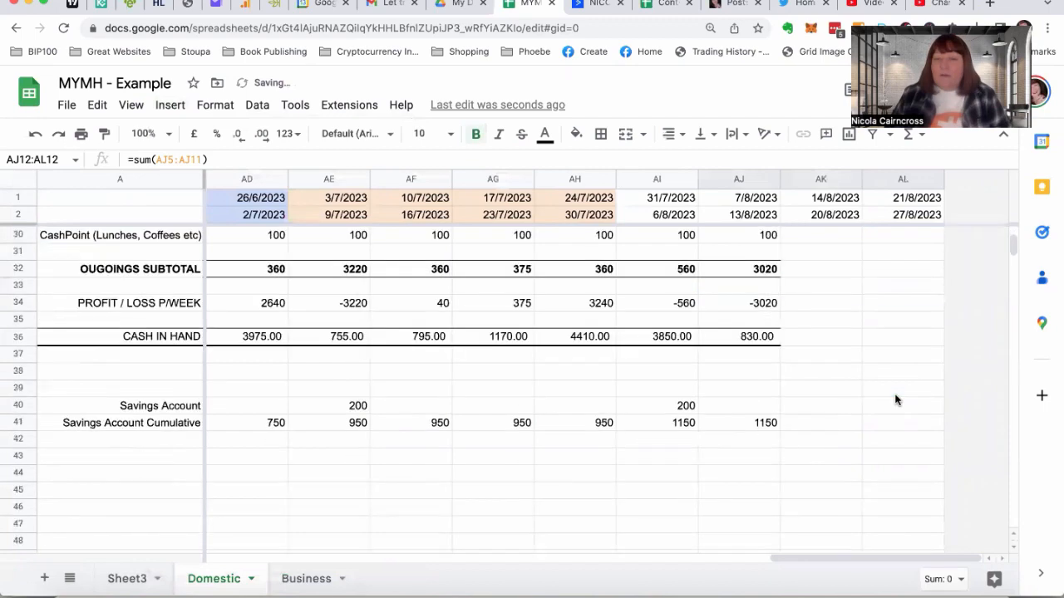
scroll(831, 398, "up", 3)
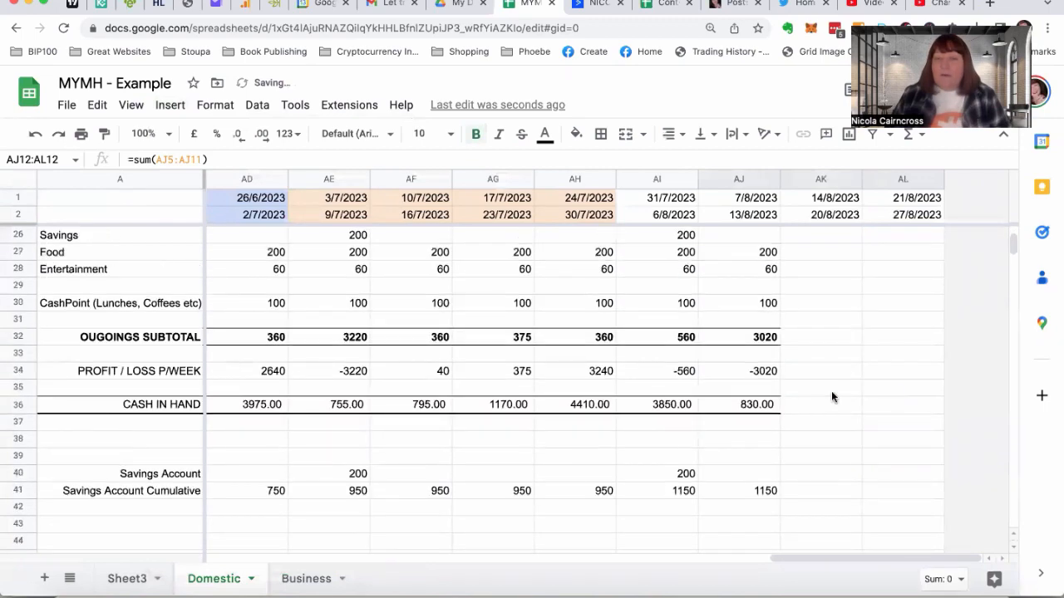
left_click(763, 340)
left_click_drag(780, 345, 864, 350)
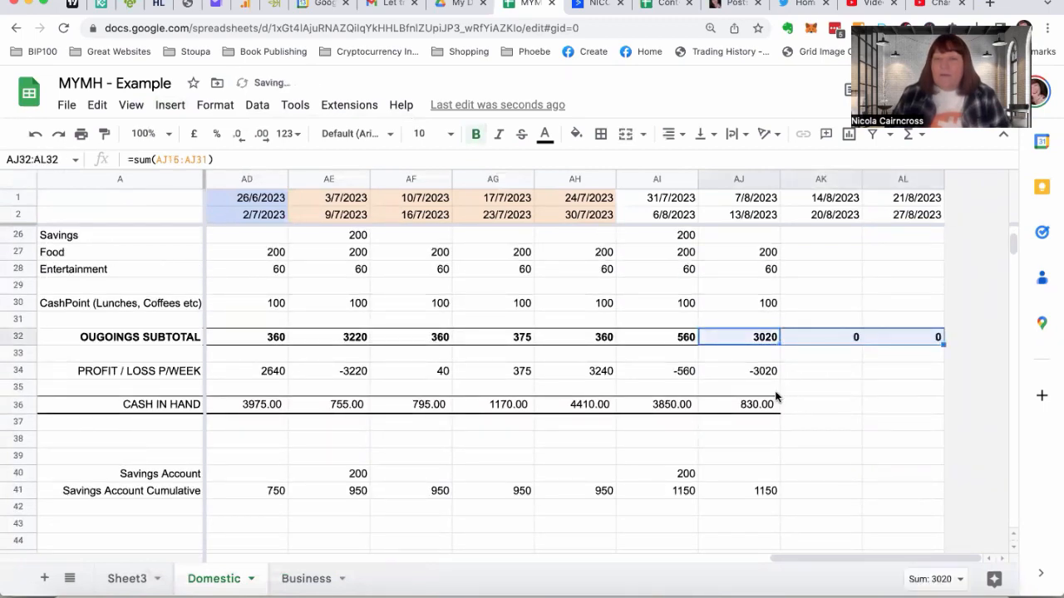
Fill the Cash in Hand formula in row 36 and the Profit / Loss formula in row 34 from AJ across to AL
left_click(770, 406)
left_click_drag(778, 413, 898, 414)
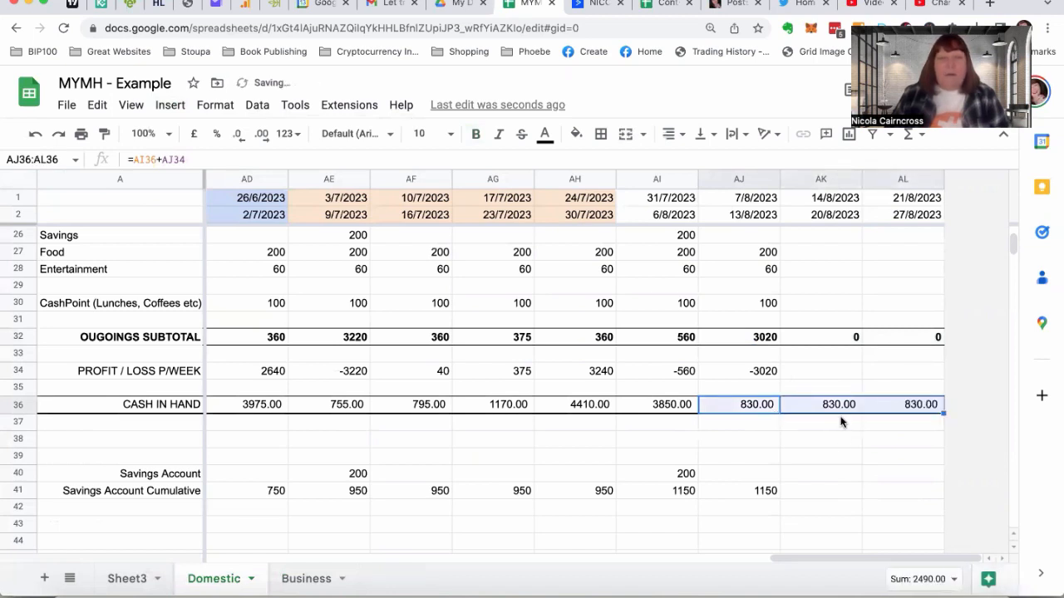
left_click(759, 374)
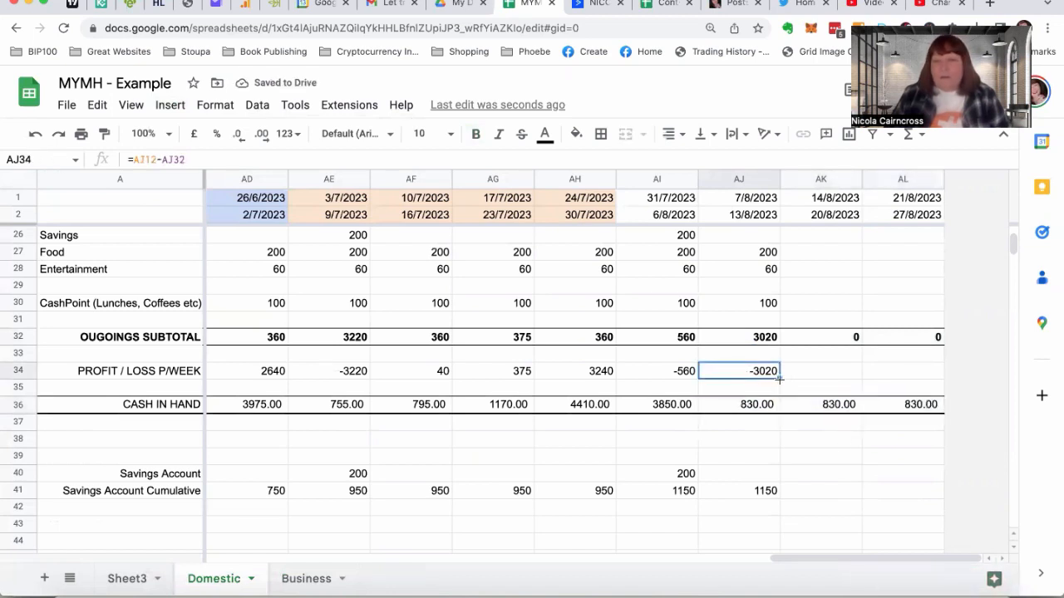
left_click_drag(779, 379, 905, 385)
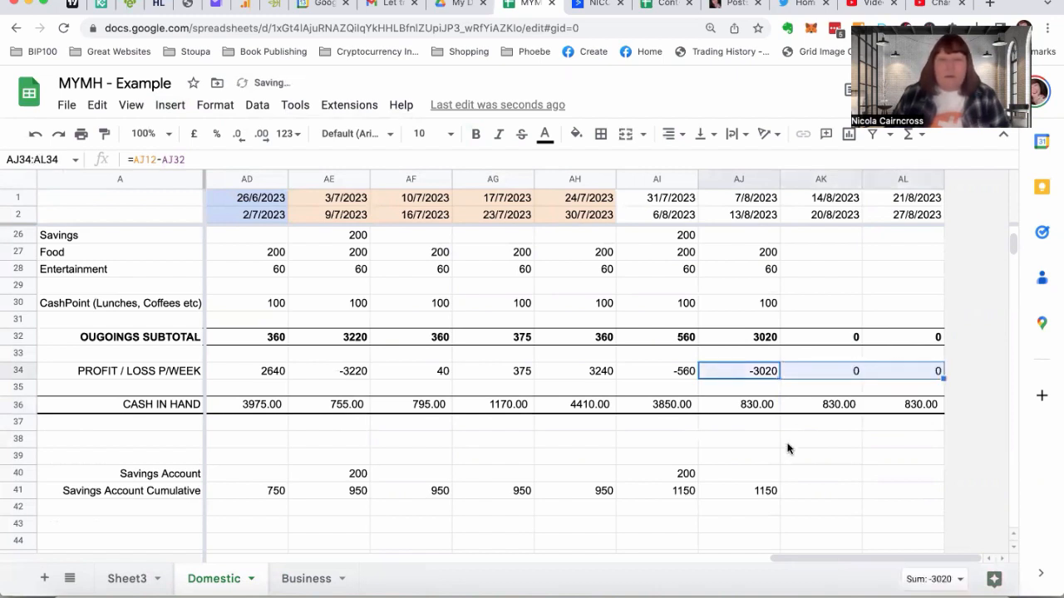
Fill the Savings Account formula in row 40 from AI to AL and the Savings Account Cumulative formula in row 41 from AJ to AL
left_click(657, 475)
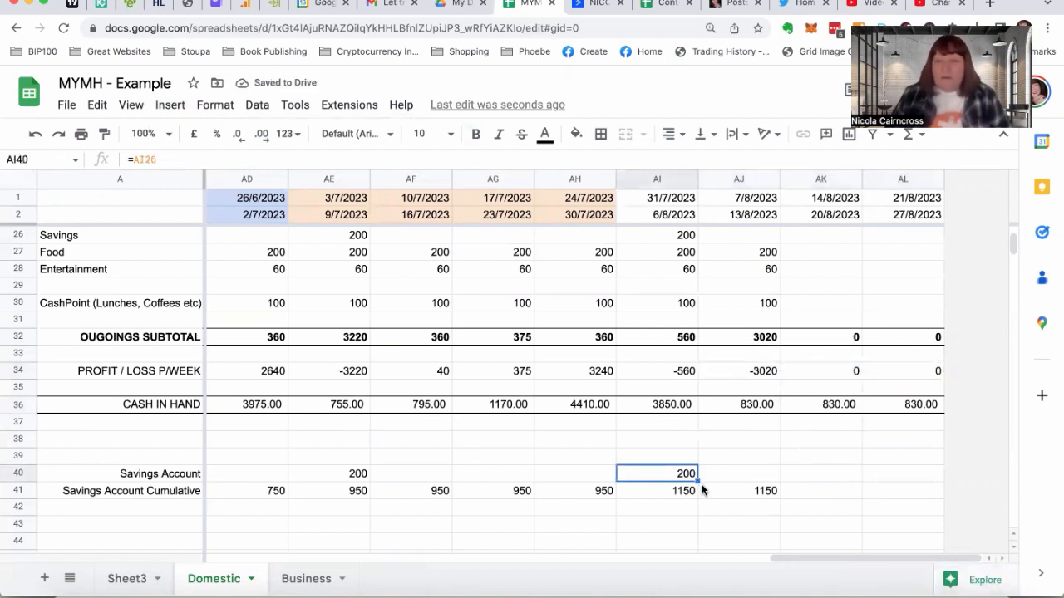
left_click_drag(698, 481, 768, 482)
left_click_drag(893, 485, 894, 485)
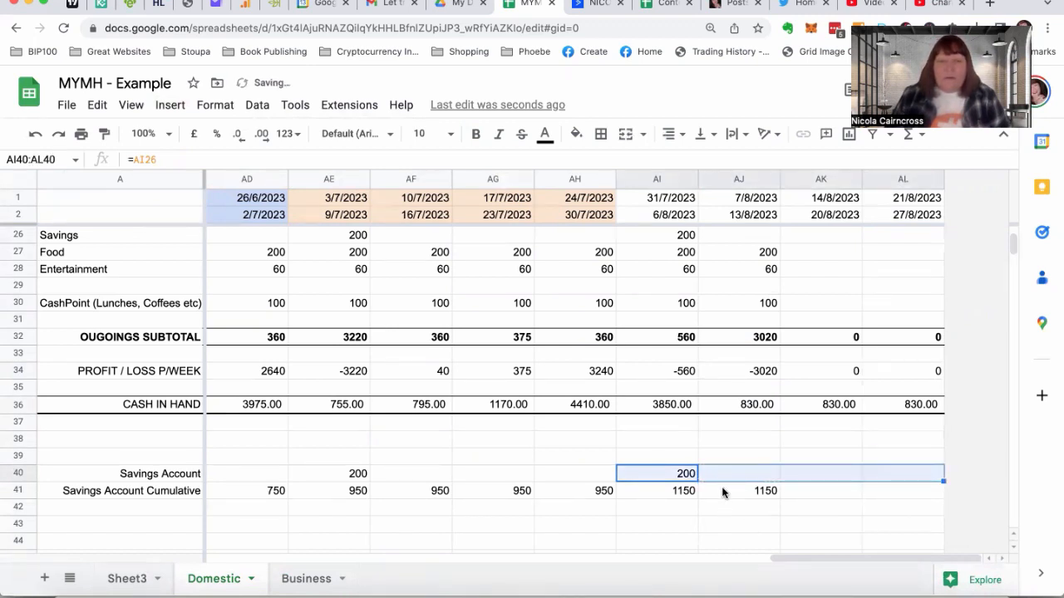
left_click(722, 493)
left_click_drag(780, 499, 893, 509)
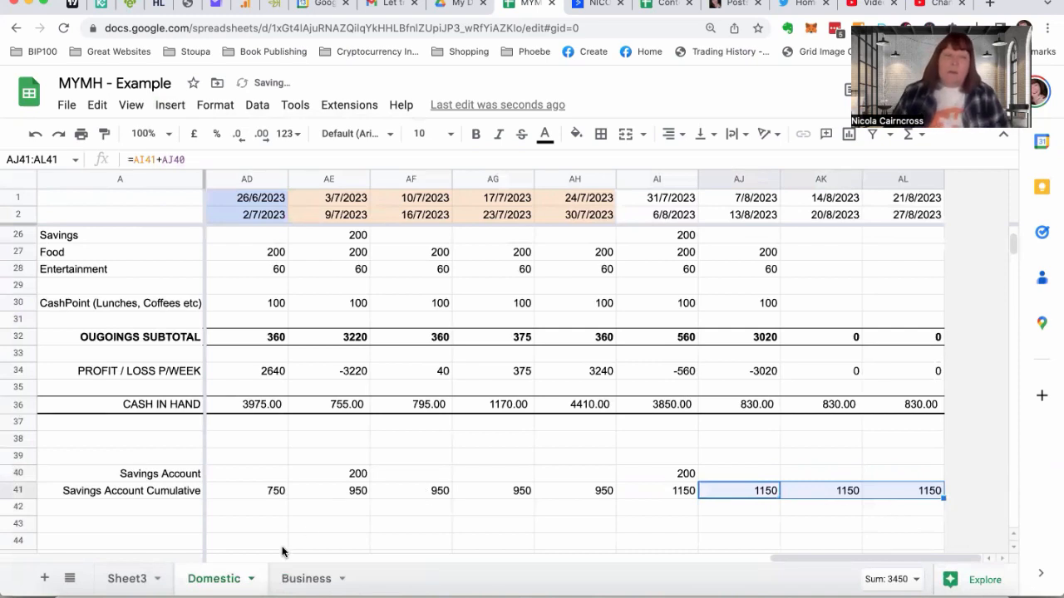
Copy the July income entries in AF5:AH9 of the Domestic sheet into the August weeks starting at AJ5
left_click(133, 578)
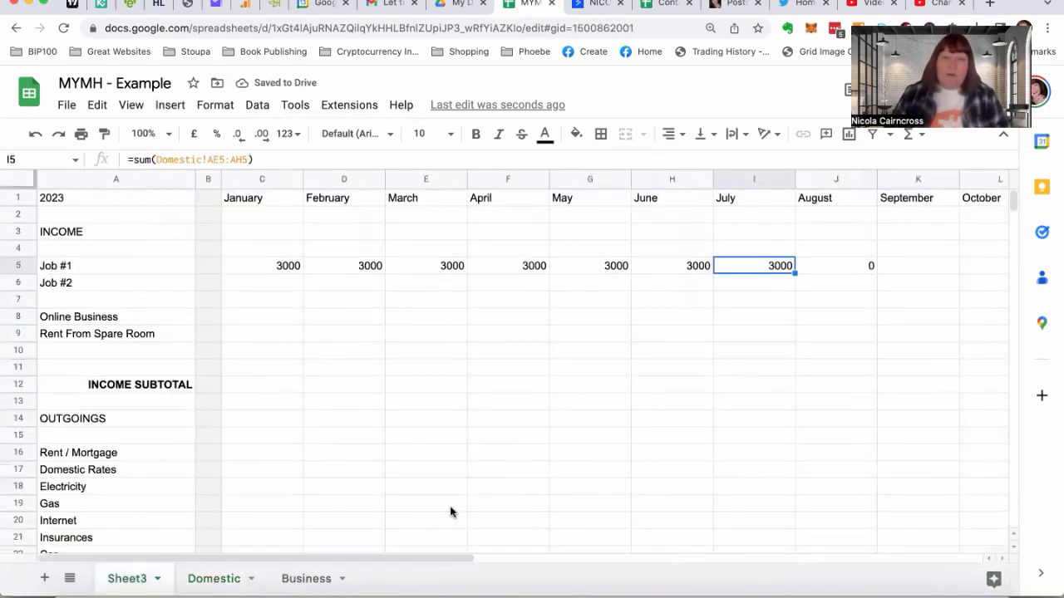
left_click(818, 267)
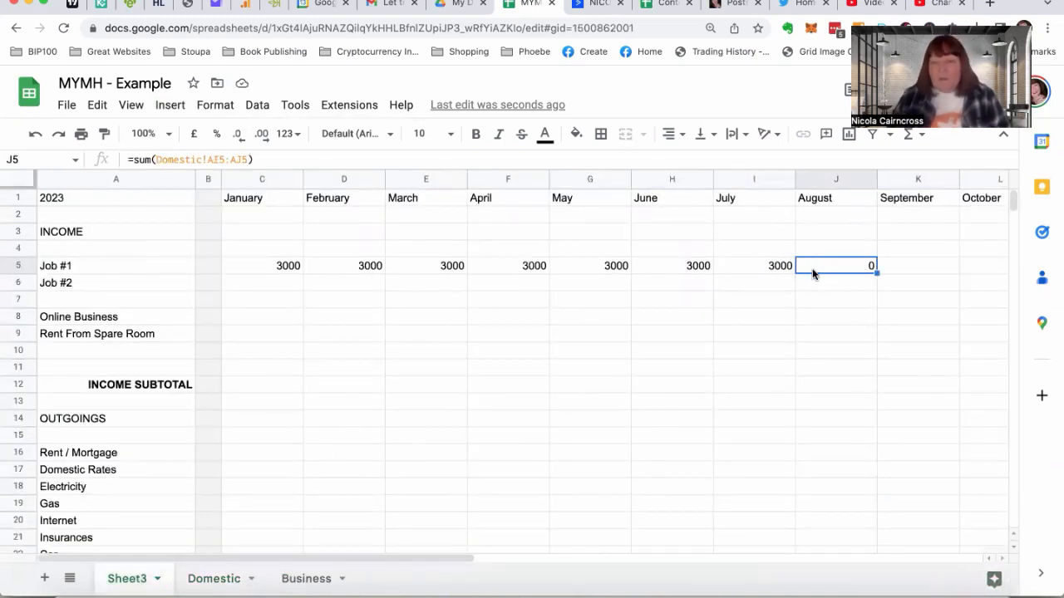
left_click(217, 579)
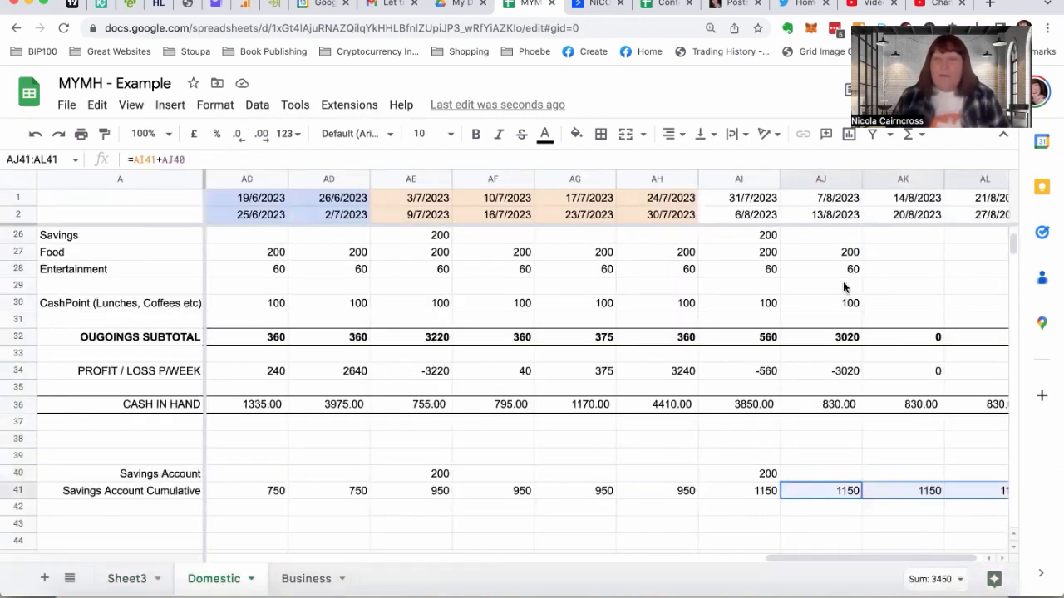
scroll(843, 287, "up", 5)
scroll(843, 281, "right", 1)
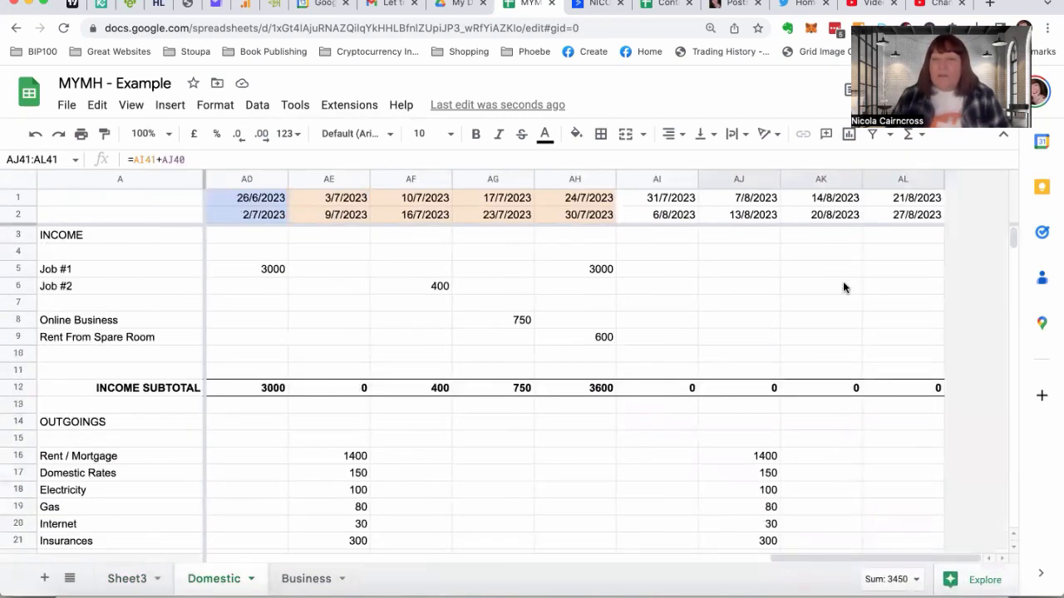
left_click(889, 268)
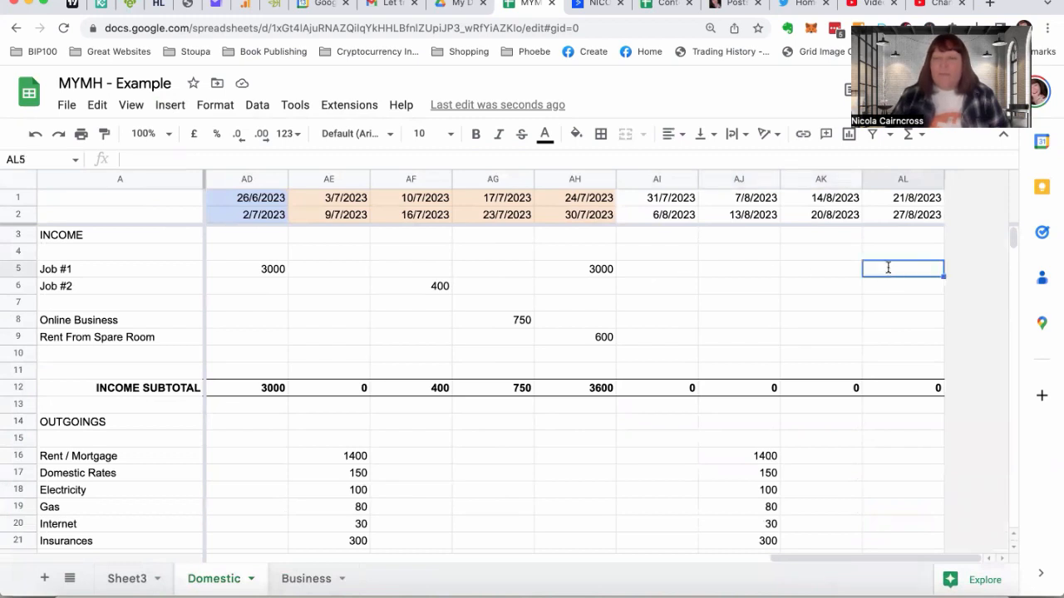
left_click(580, 273)
left_click(410, 270)
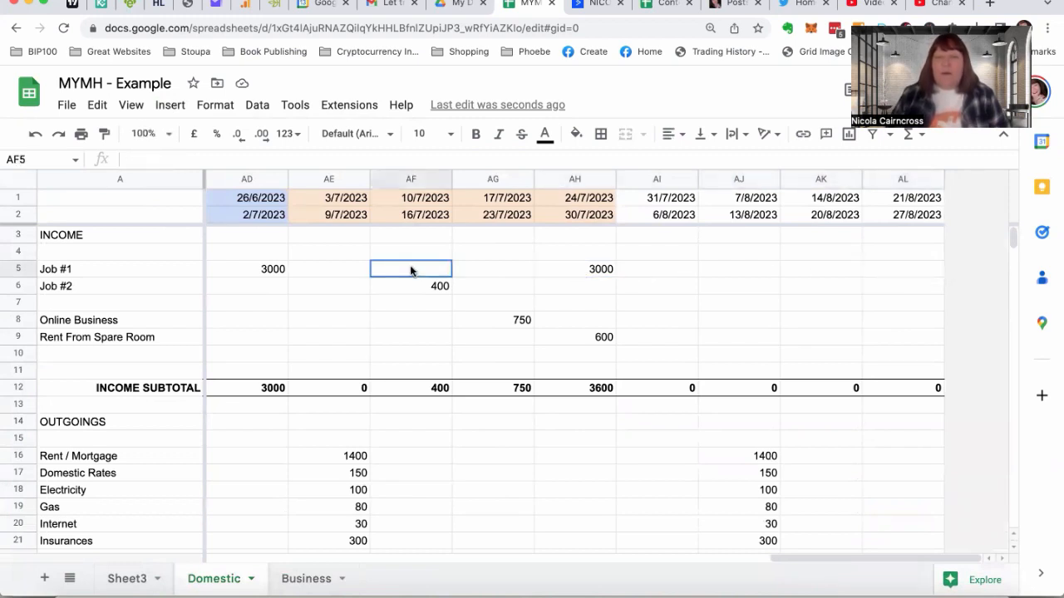
left_click_drag(410, 270, 563, 337)
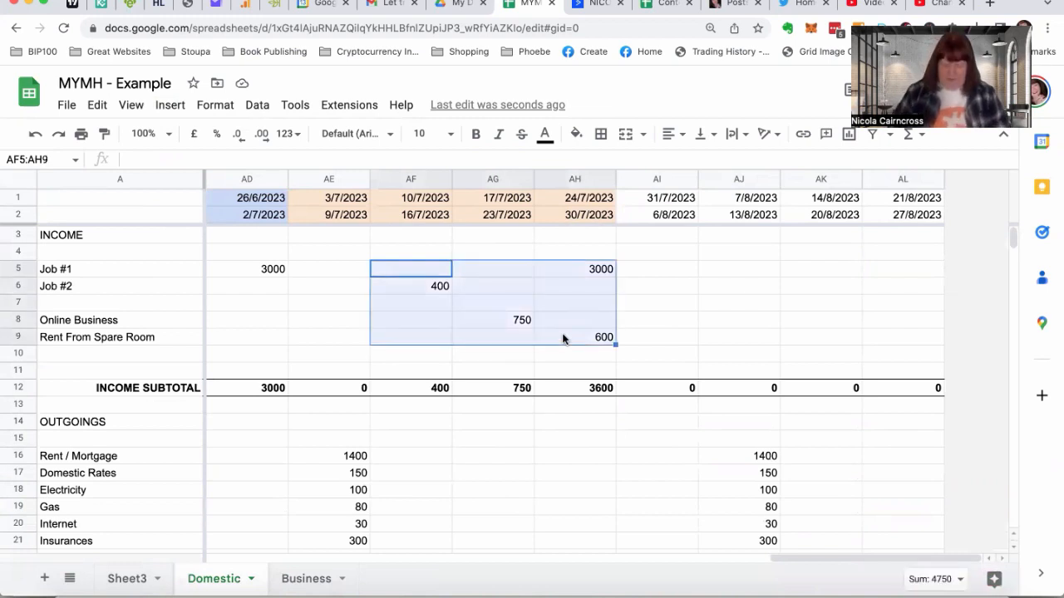
key("ctrl+c")
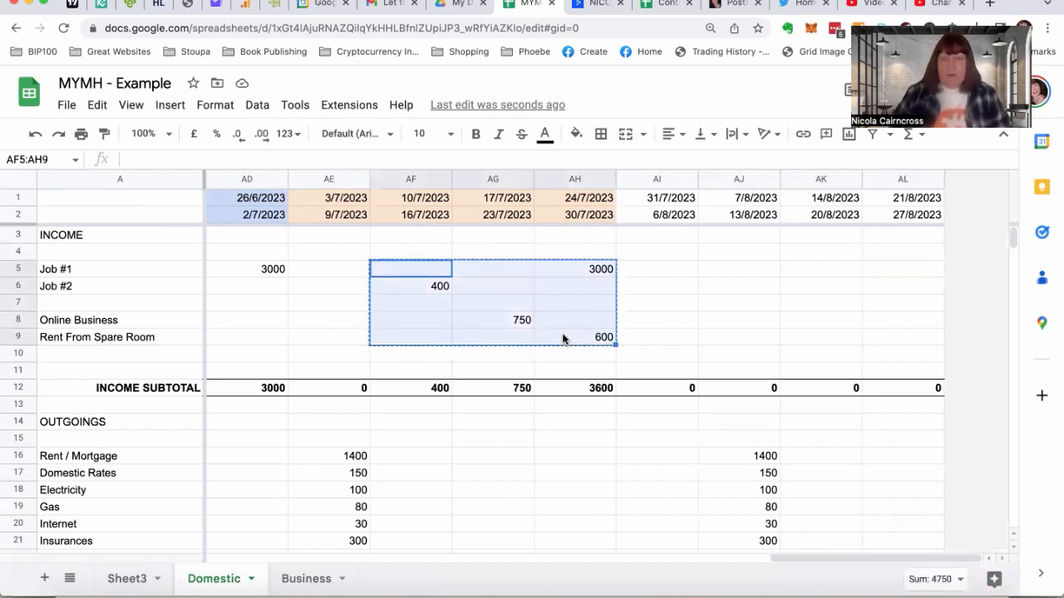
left_click(734, 271)
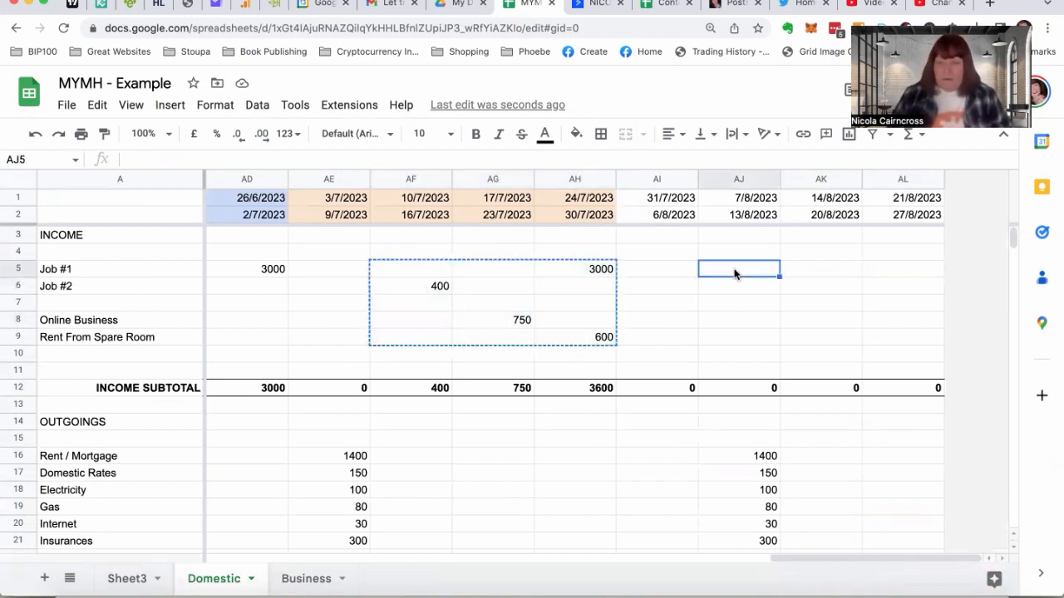
key("ctrl+v")
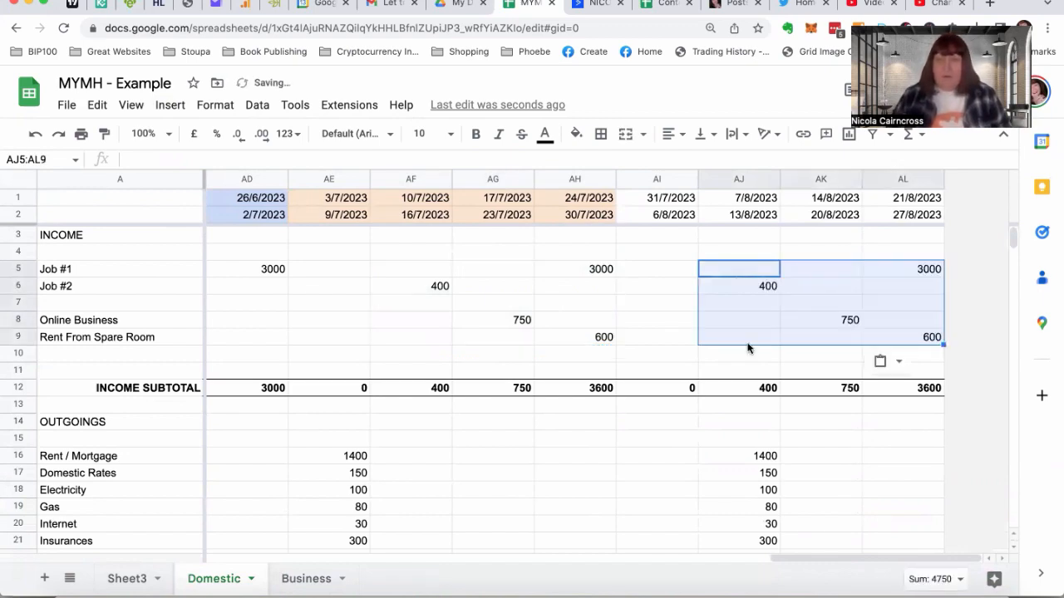
scroll(748, 347, "down", 5)
scroll(748, 347, "up", 2)
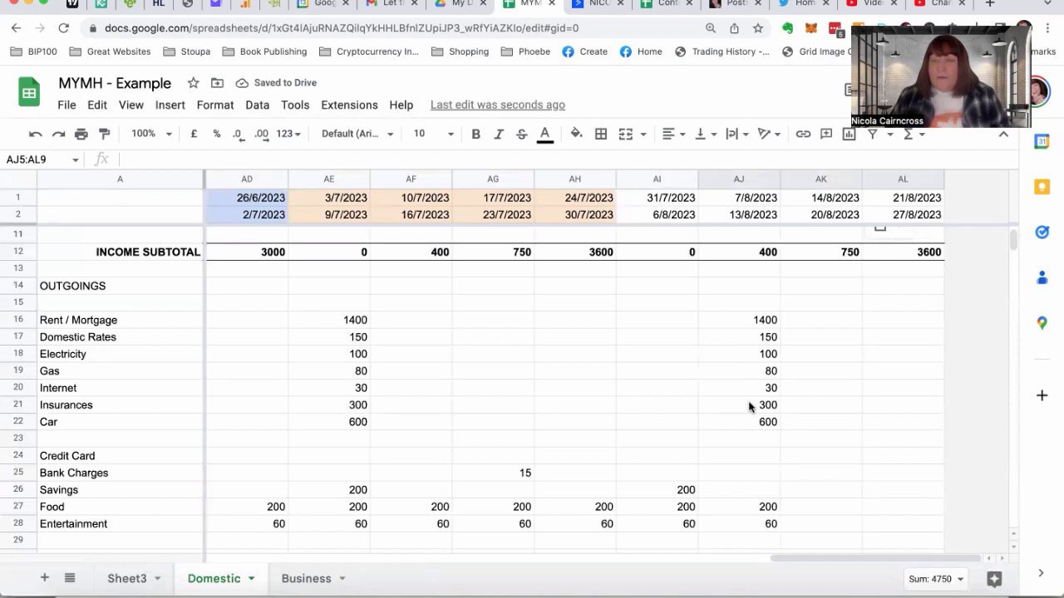
scroll(751, 441, "down", 5)
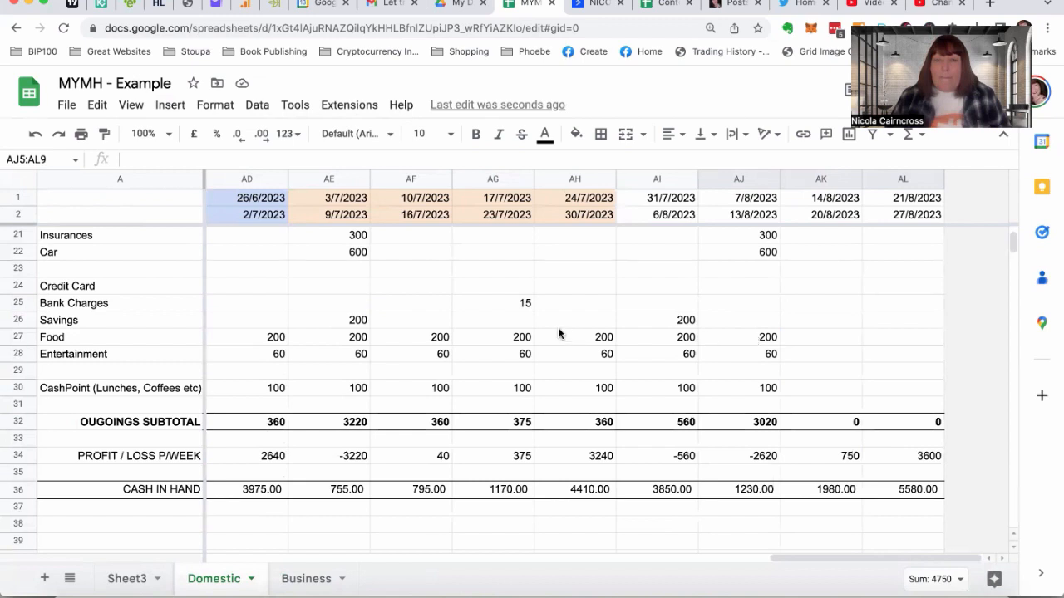
scroll(571, 300, "up", 3)
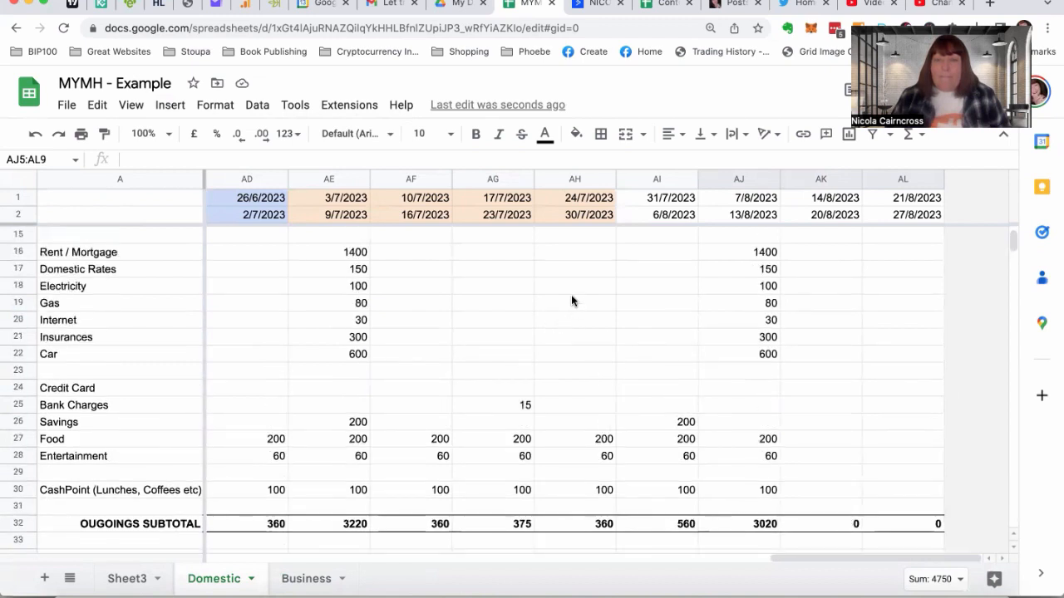
left_click_drag(571, 401, 736, 494)
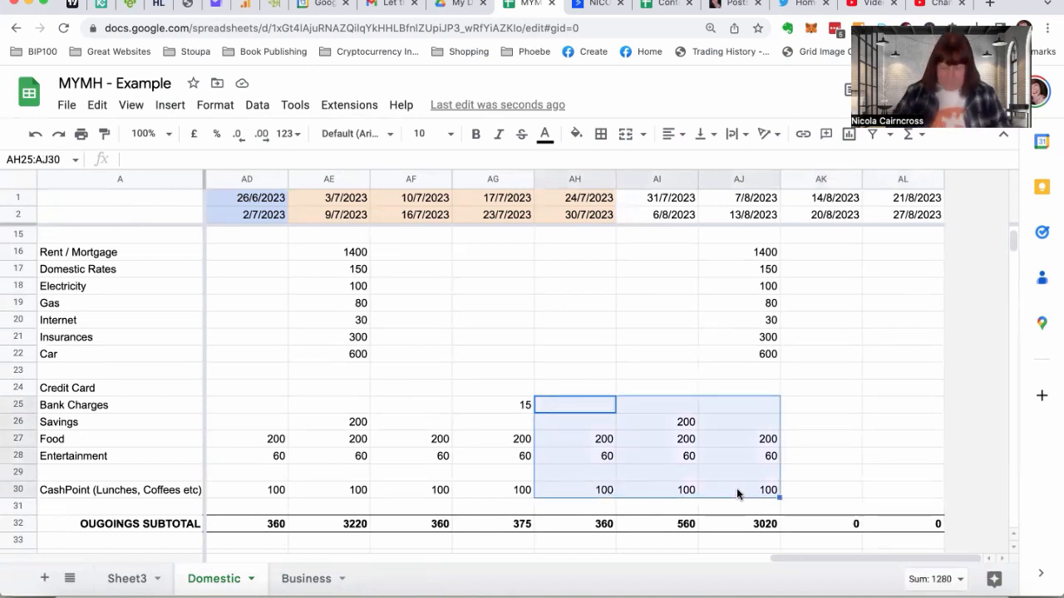
key("ctrl+c")
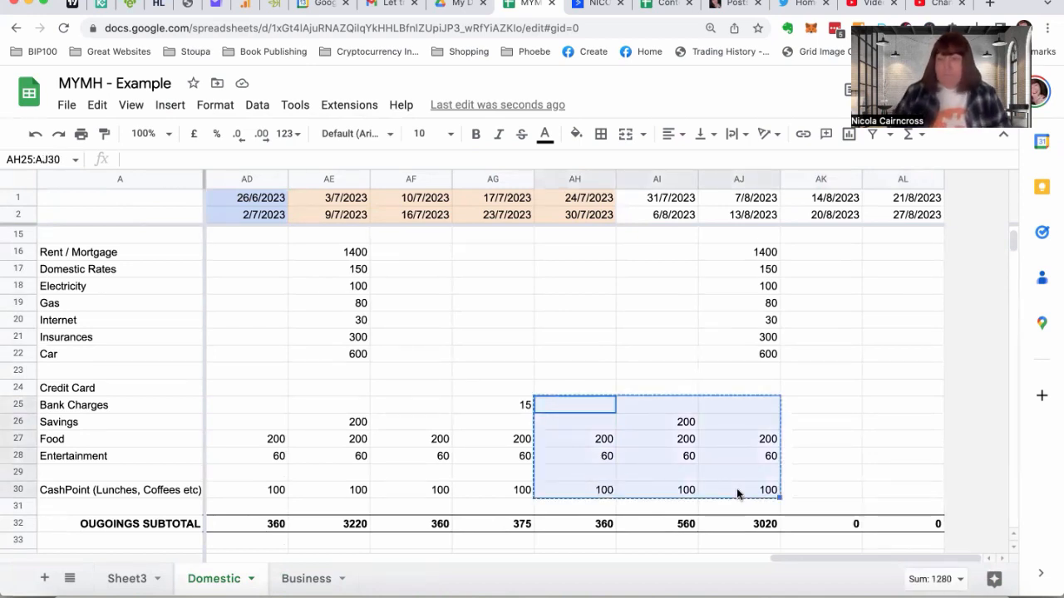
left_click(810, 472)
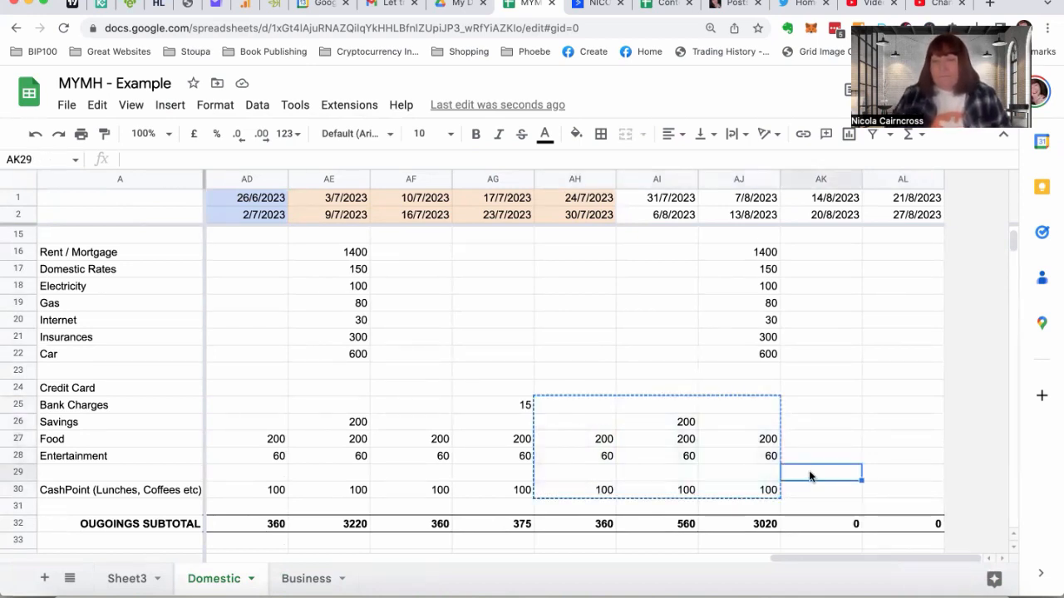
left_click(579, 405)
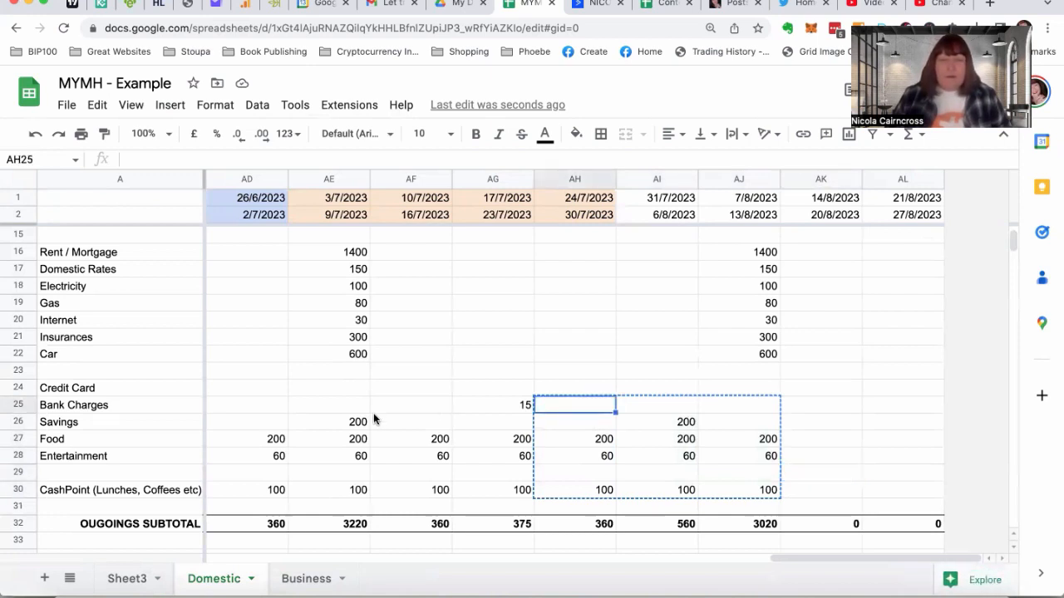
left_click(649, 421)
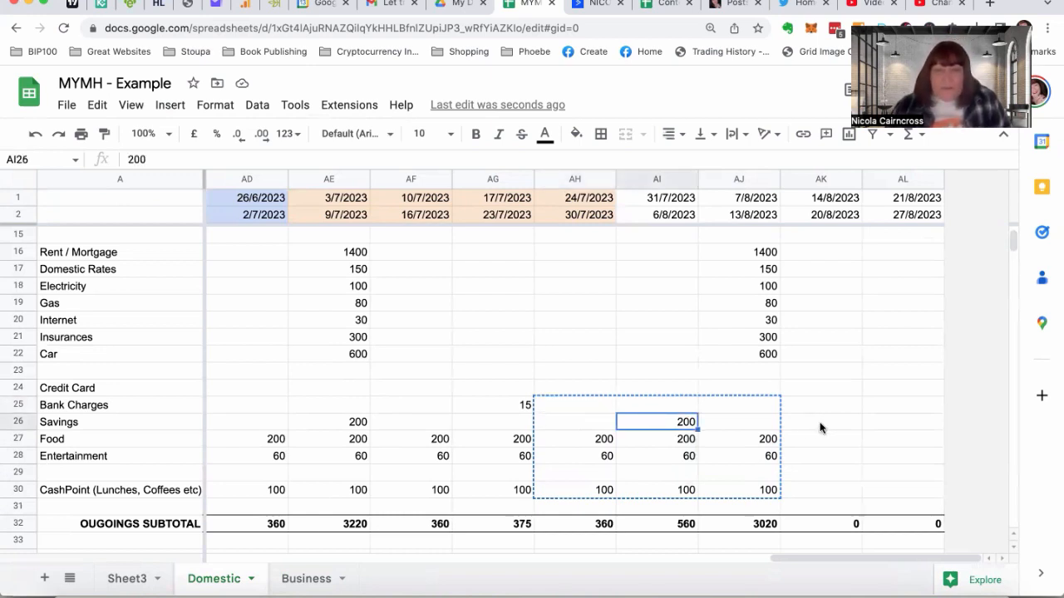
Copy the weekly Food, Entertainment and CashPoint outgoings in AF26:AG31 into the last two August weeks, starting at AK26
left_click(418, 422)
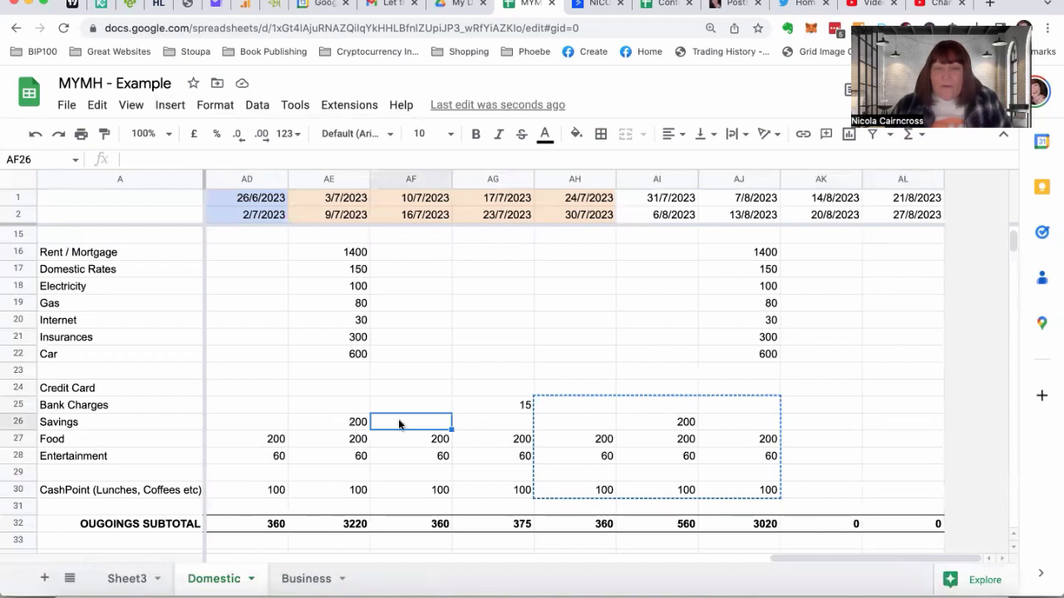
mouse_move(451, 421)
left_mouse_down()
mouse_move(497, 428)
mouse_move(490, 504)
left_mouse_up()
key("ctrl+c")
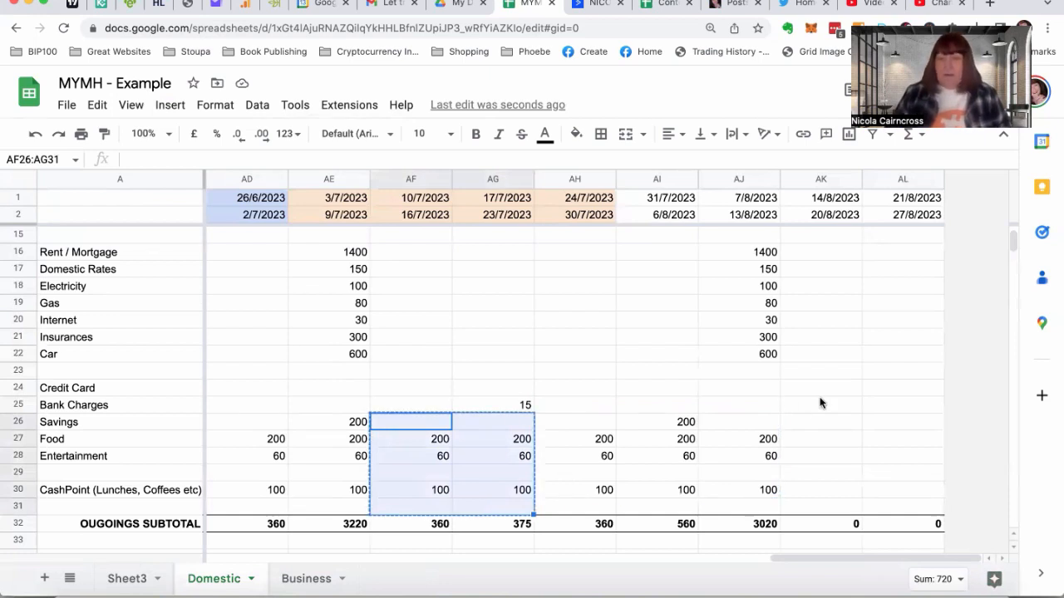
left_click(811, 424)
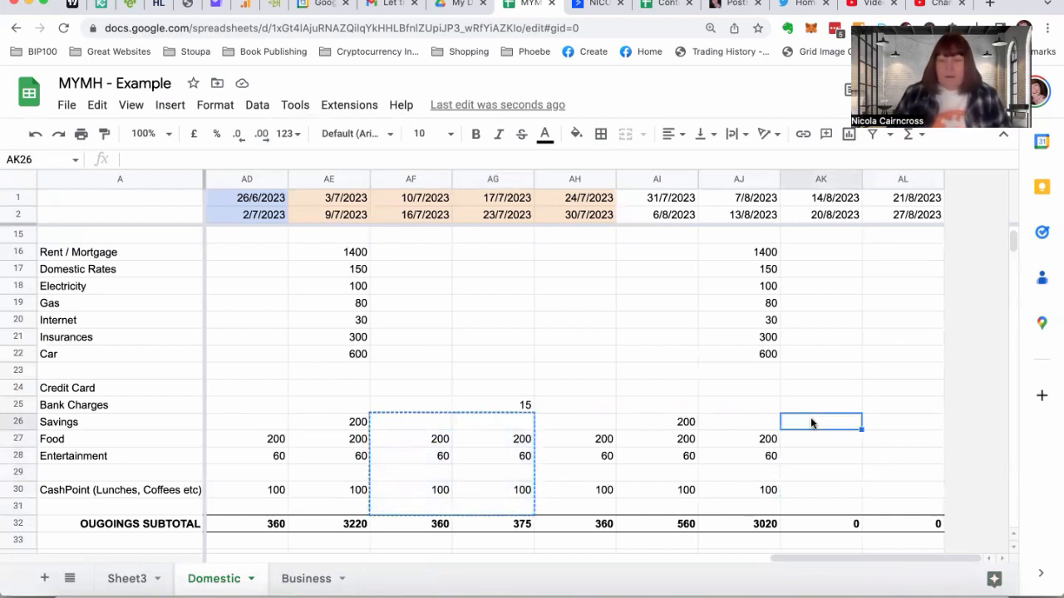
key("ctrl+v")
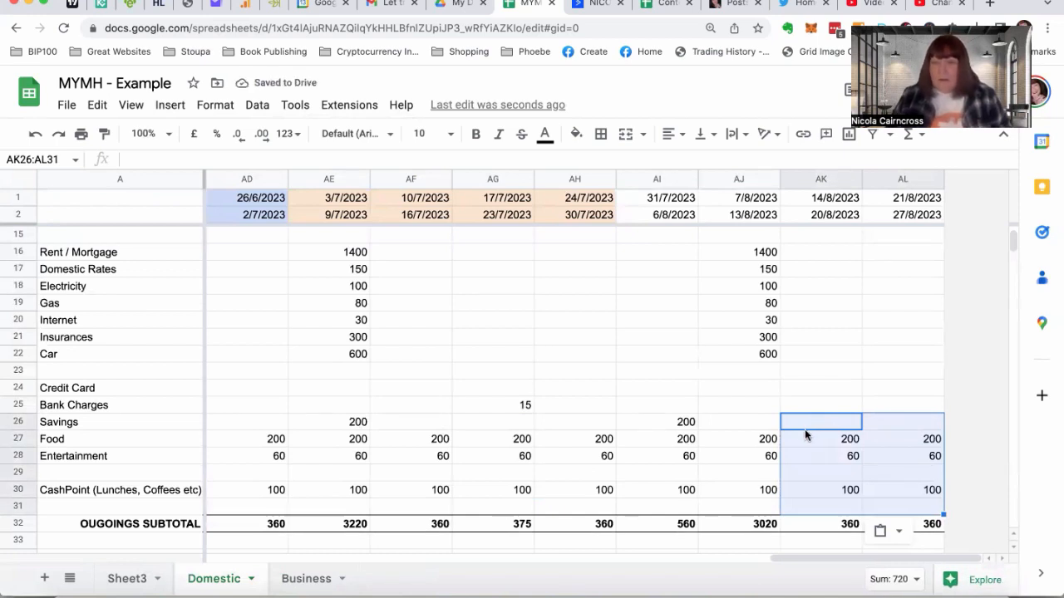
left_click(805, 435)
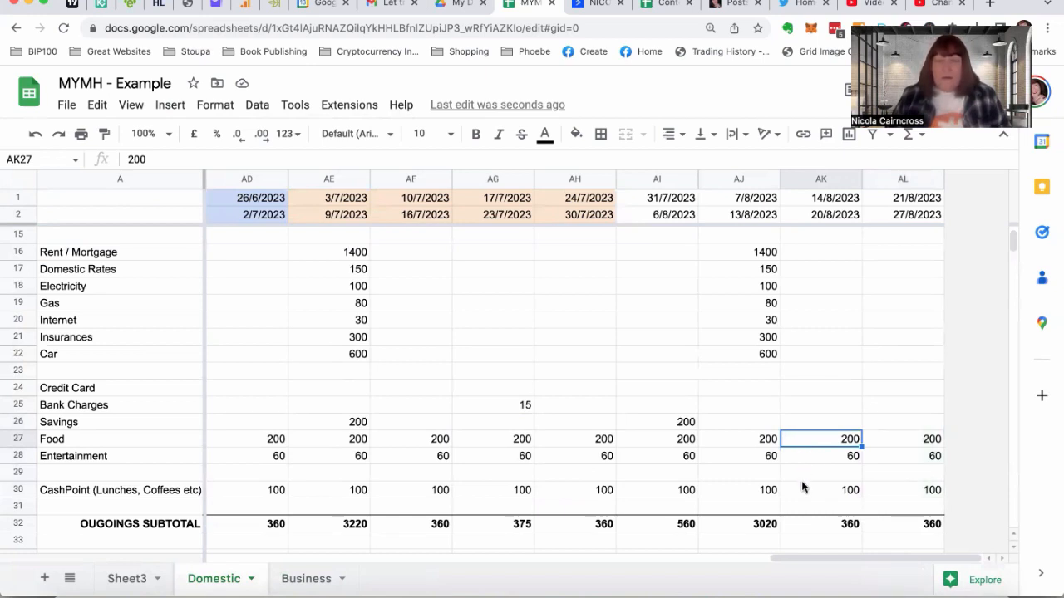
Copy the Bank Charges amount of 15 from AG25 into AK25 for the week starting 14/8/2023
left_click(487, 405)
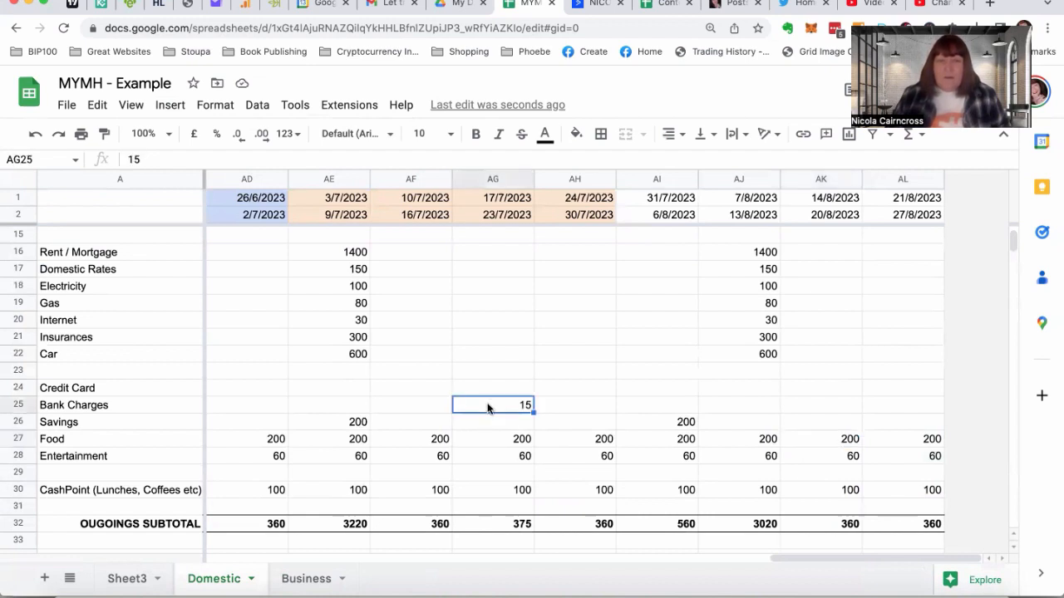
key("ctrl+c")
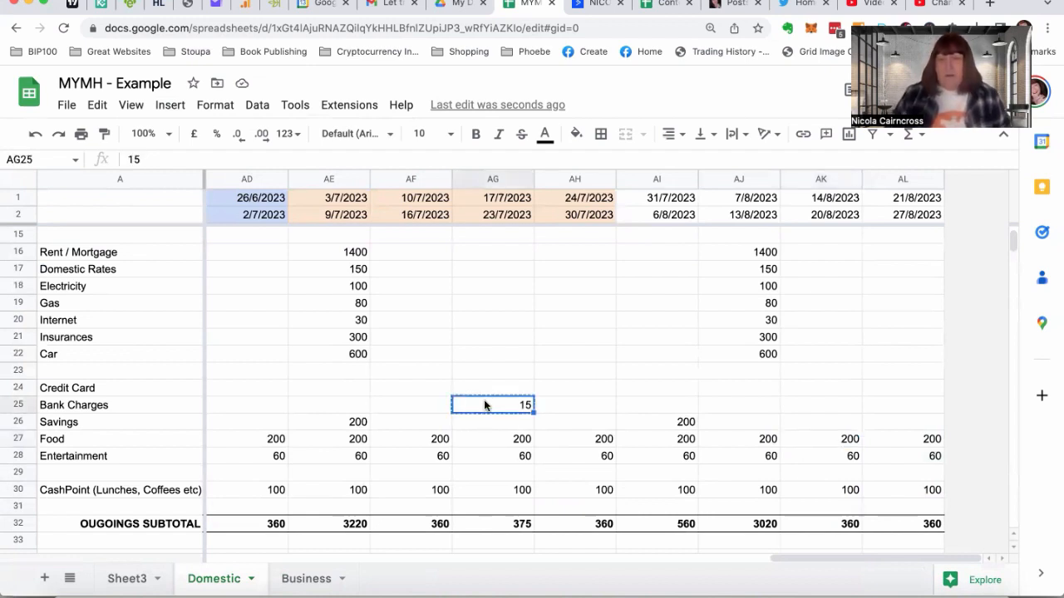
left_click(802, 404)
key("ctrl+v")
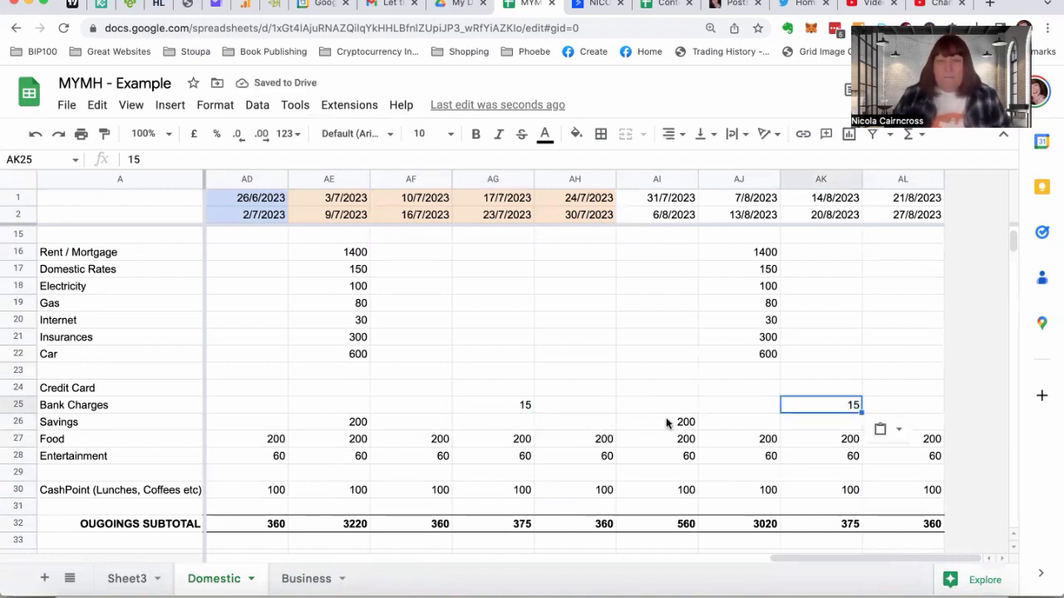
left_click(477, 358)
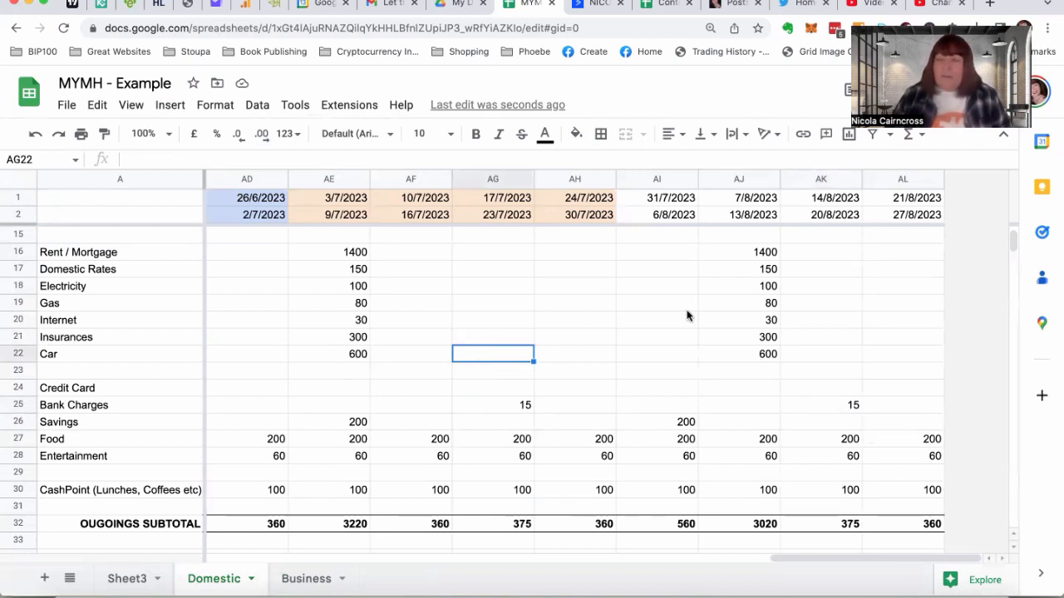
Rename Sheet3 as "Man Accounts - Domestic"
left_click(128, 580)
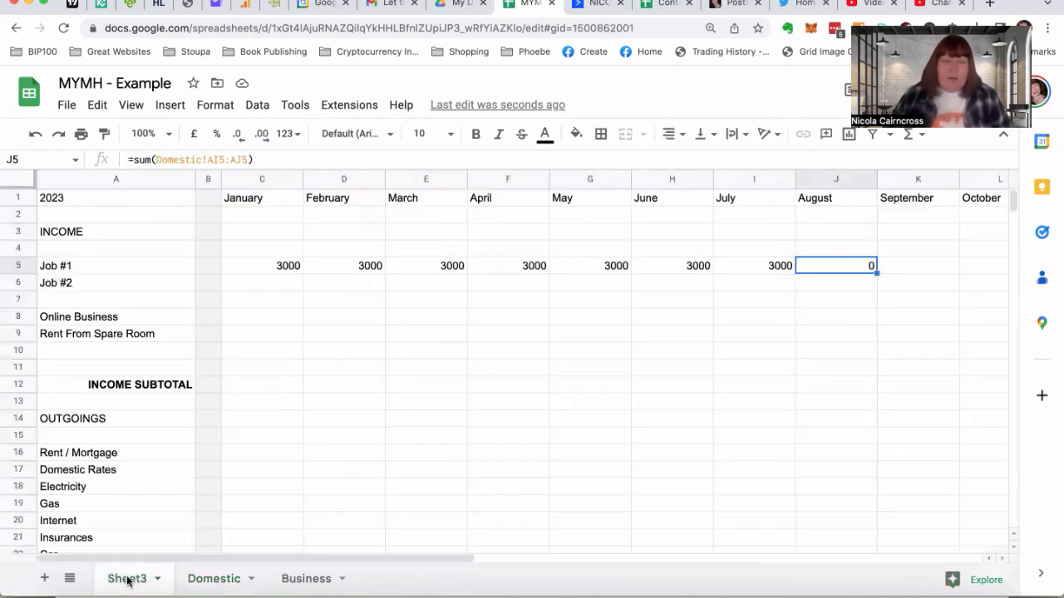
left_click(159, 582)
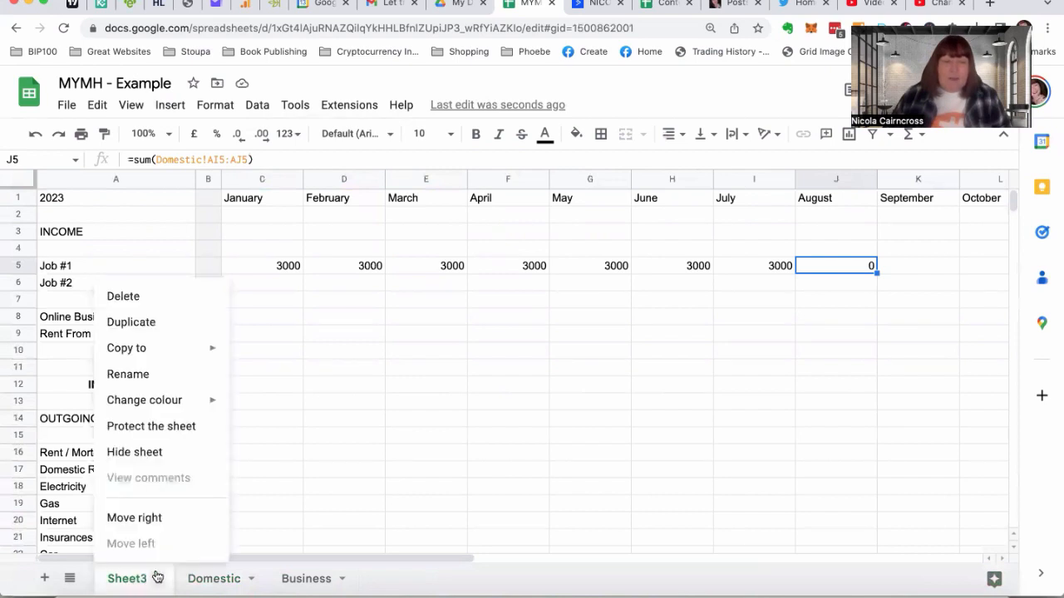
left_click(127, 372)
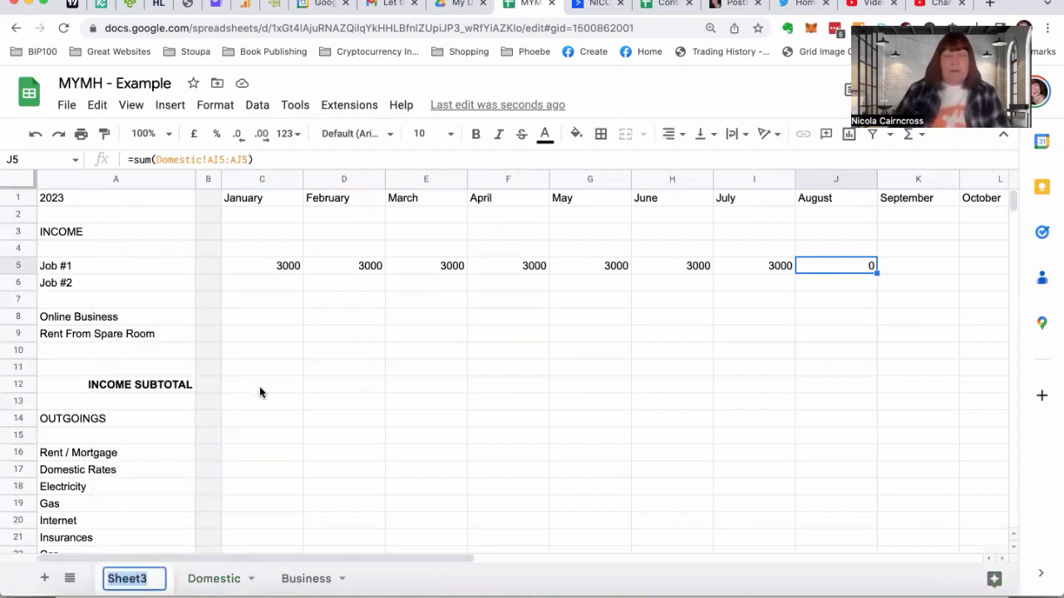
type("Man Acc")
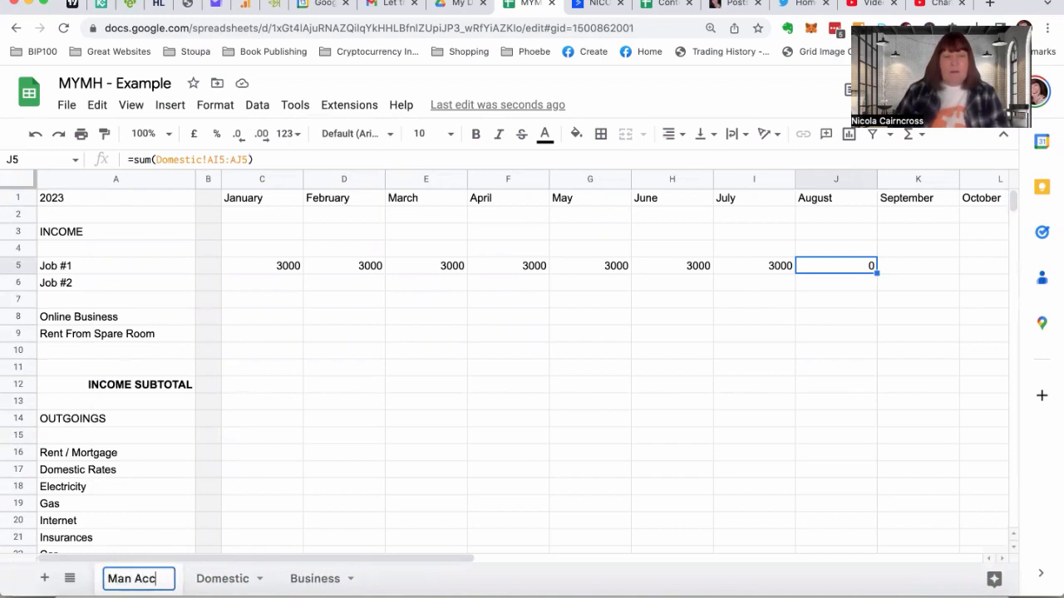
type("ounts - Do")
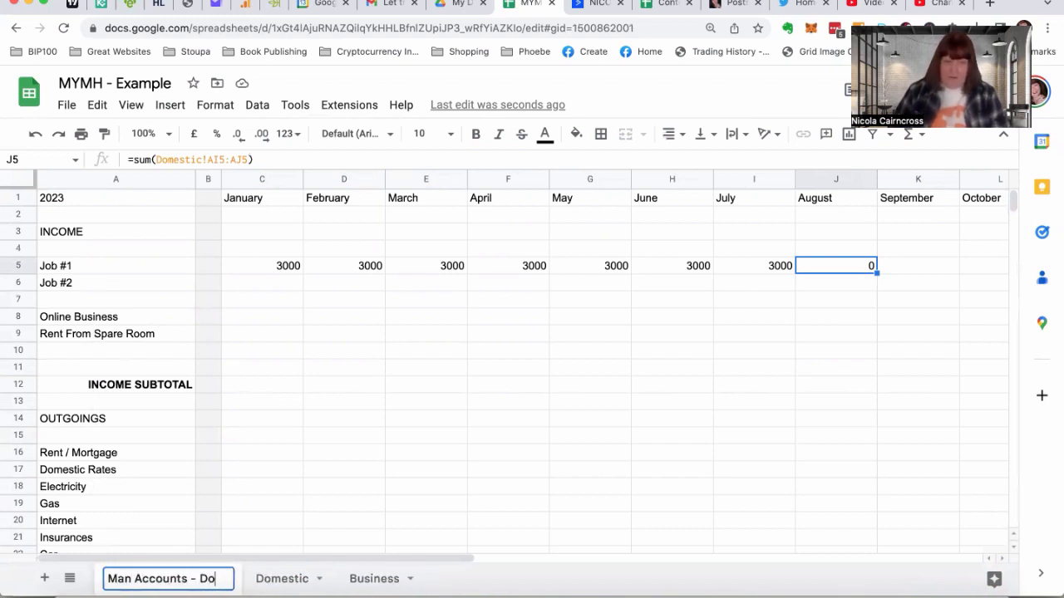
type("mestic")
key("Return")
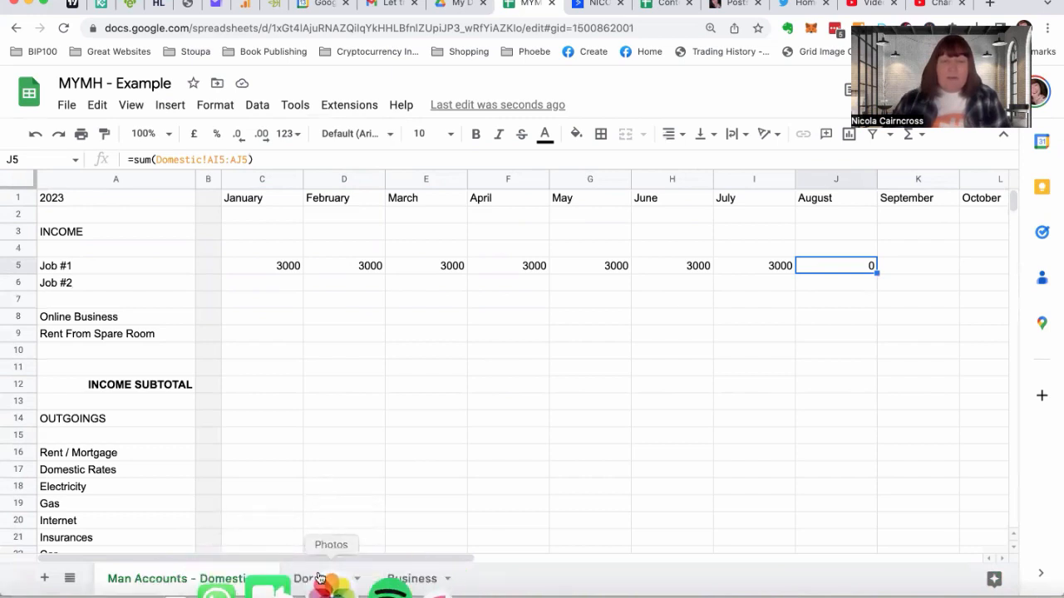
On the Domestic sheet, move the Rent / Mortgage to Car outgoings from AJ16:AJ22 into the week starting 31/7/2023 at AI16
left_click(319, 578)
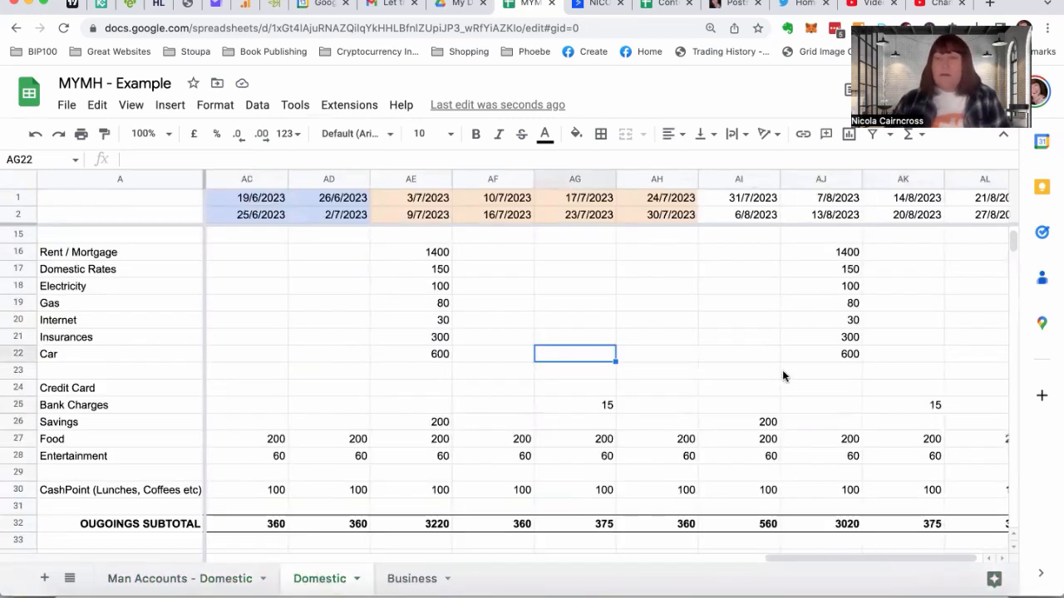
scroll(778, 369, "right", 2)
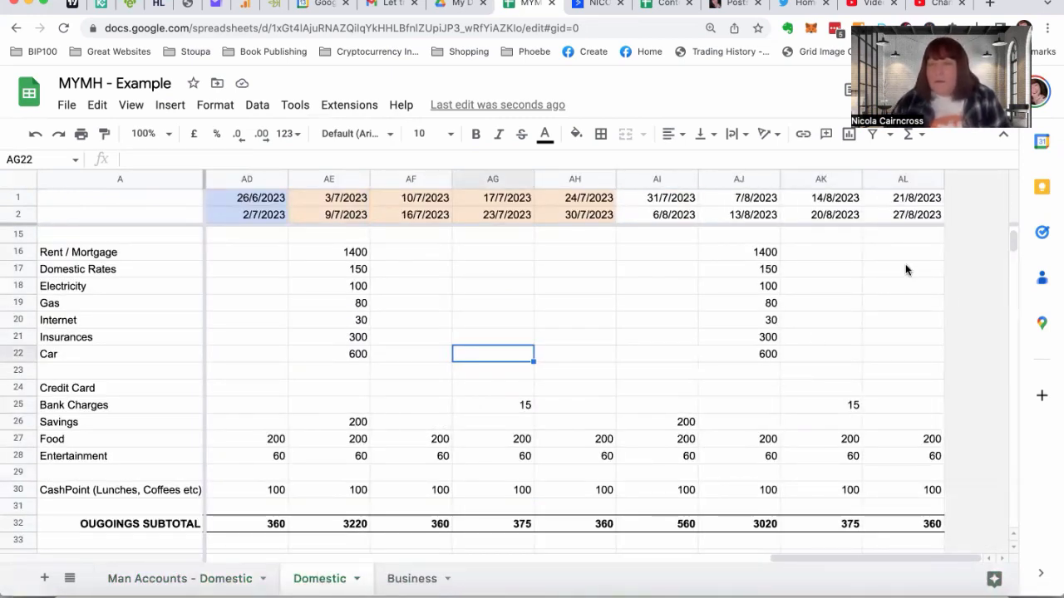
left_click(734, 255)
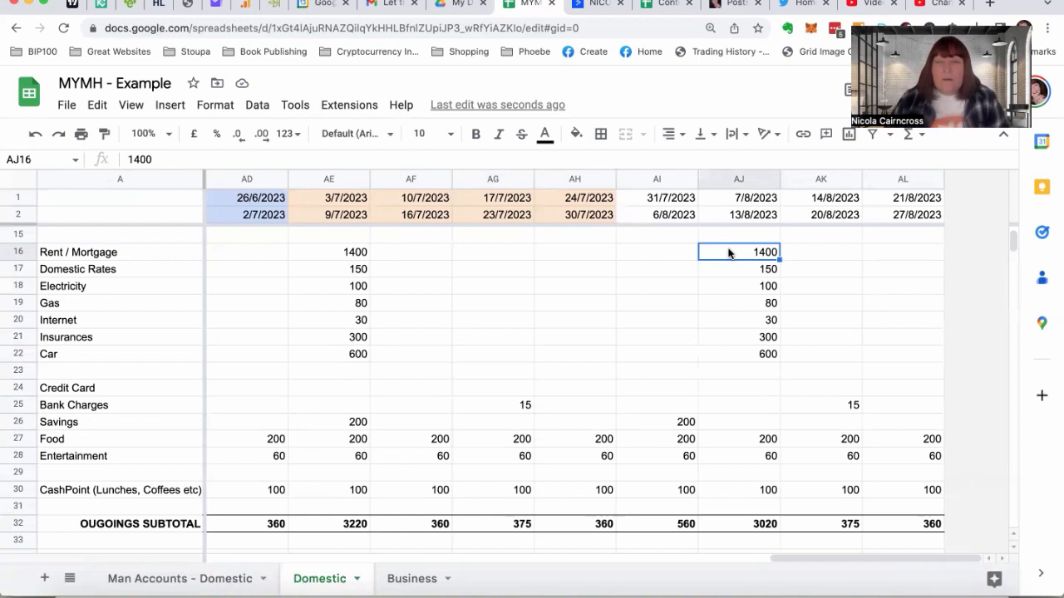
left_click_drag(729, 254, 734, 363)
key("ctrl+c")
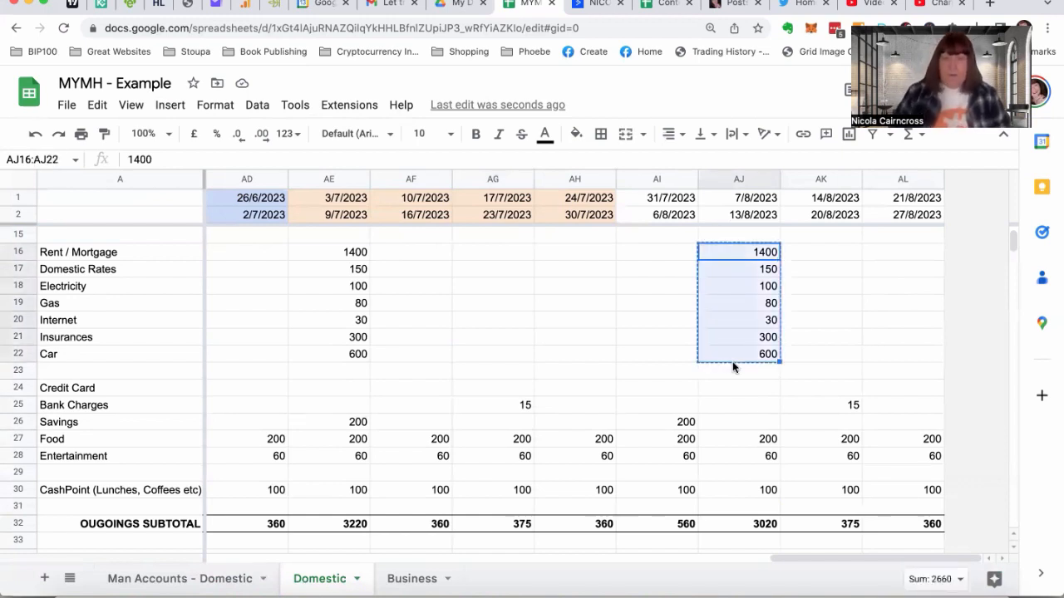
left_click(628, 255)
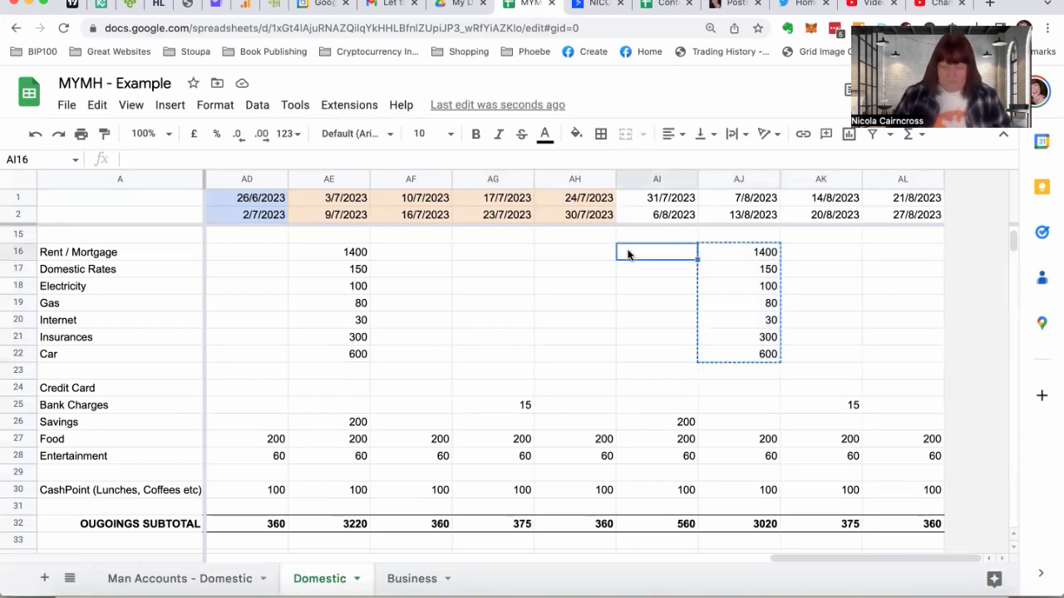
key("ctrl+v")
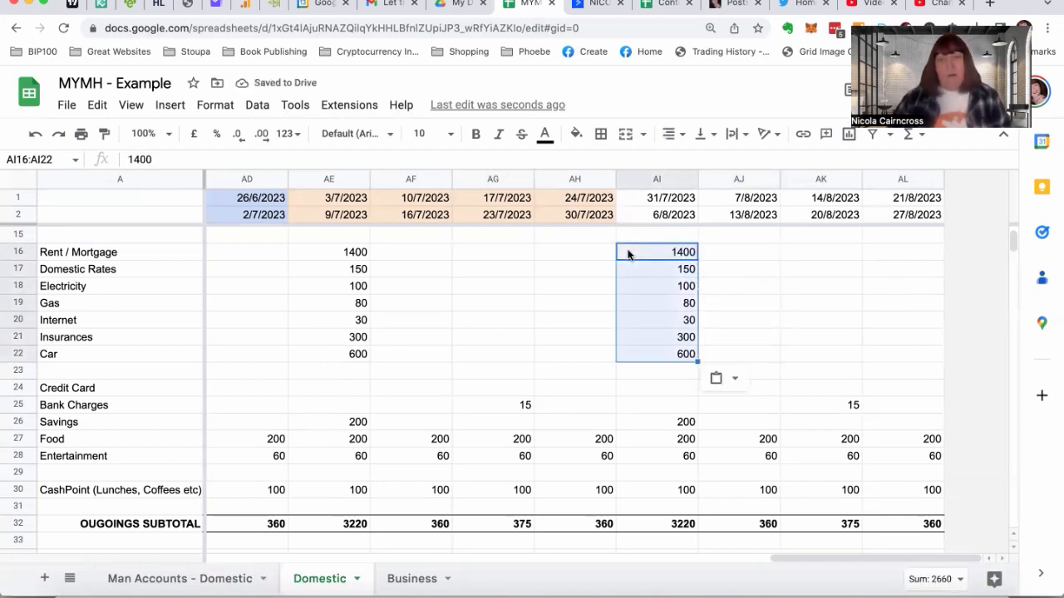
Try moving the July fixed outgoings in AE16:AE22 to the week starting 26/6/2023 at AD16, and select the matching June block Z16:Z22
left_click(326, 258)
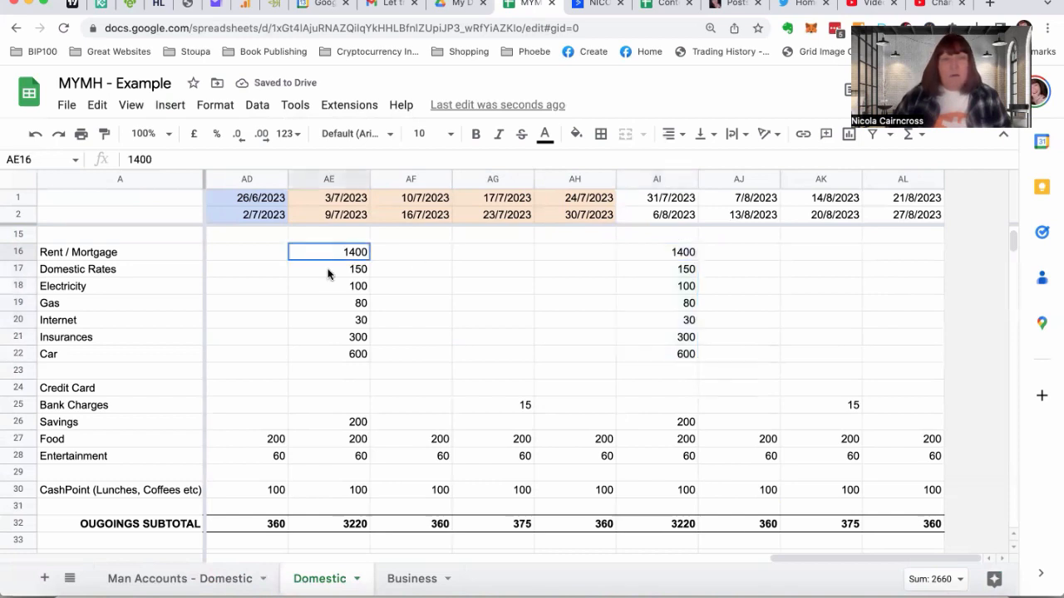
left_click_drag(329, 274, 329, 356)
key("ctrl+c")
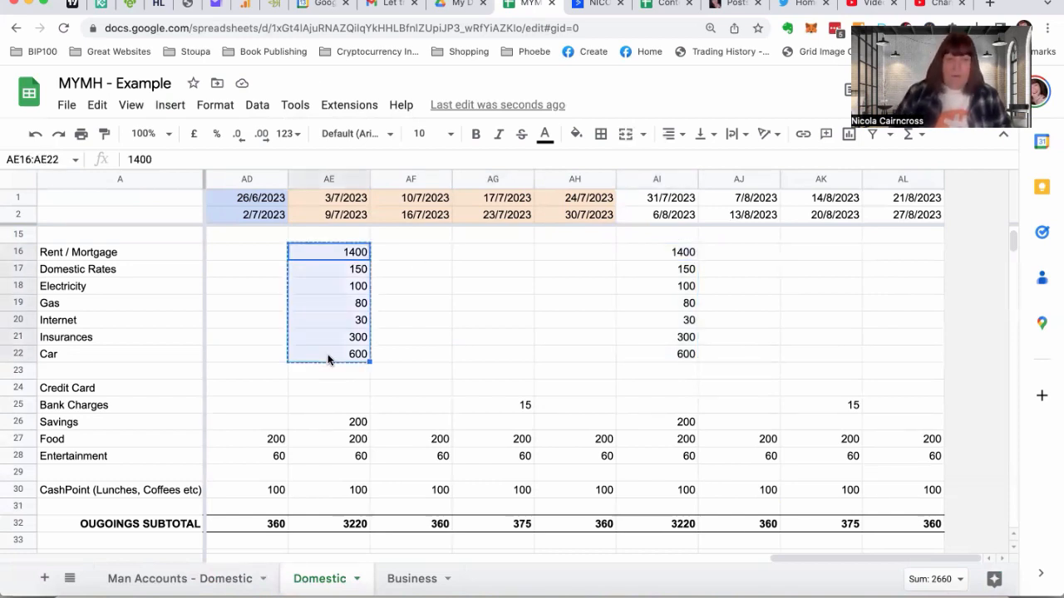
left_click(246, 253)
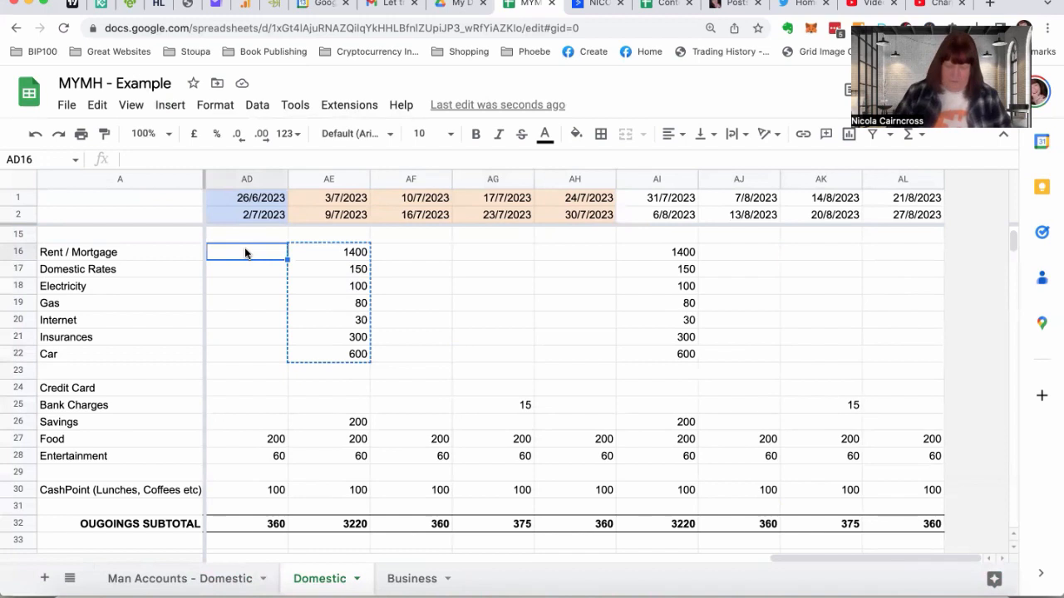
key("ctrl+v")
scroll(246, 253, "left", 7)
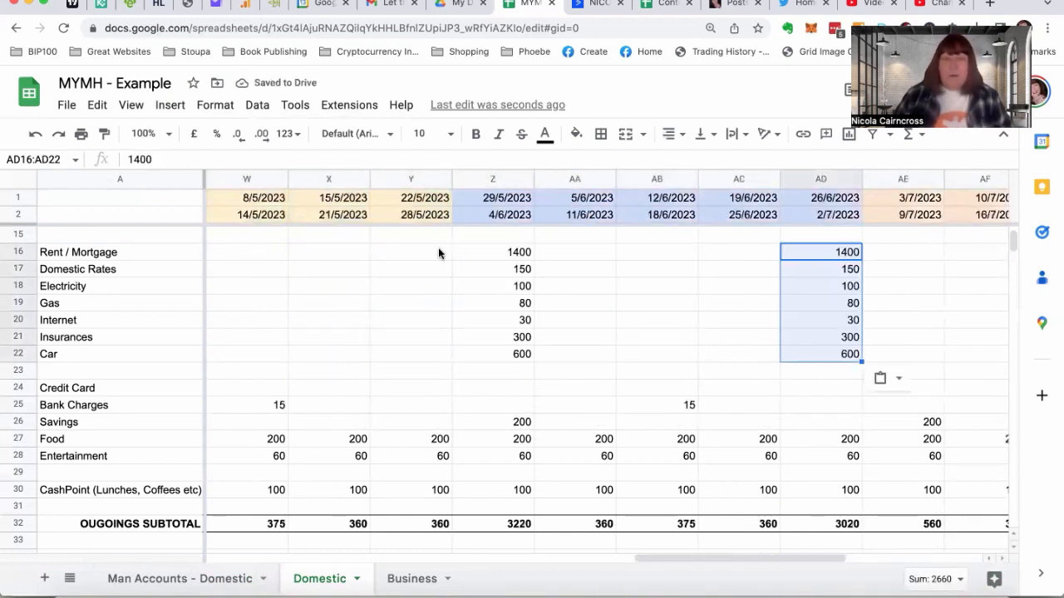
left_click(487, 252)
left_click_drag(483, 297, 480, 353)
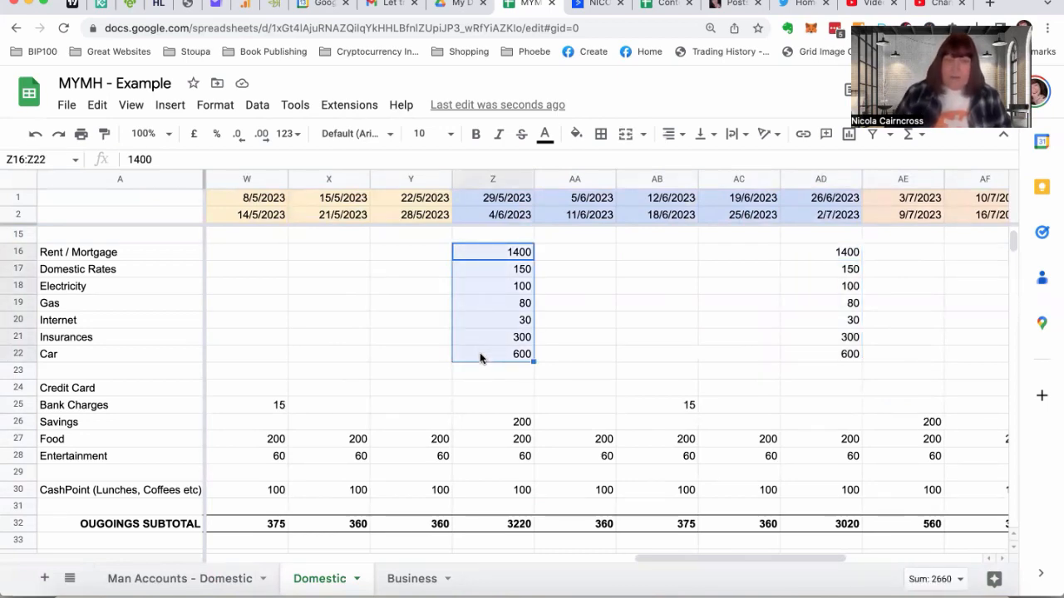
Check the Job #1 income entries in AH5 and AL5 of the Domestic sheet and the July total formula in I5 of the management accounts
scroll(472, 336, "up", 4)
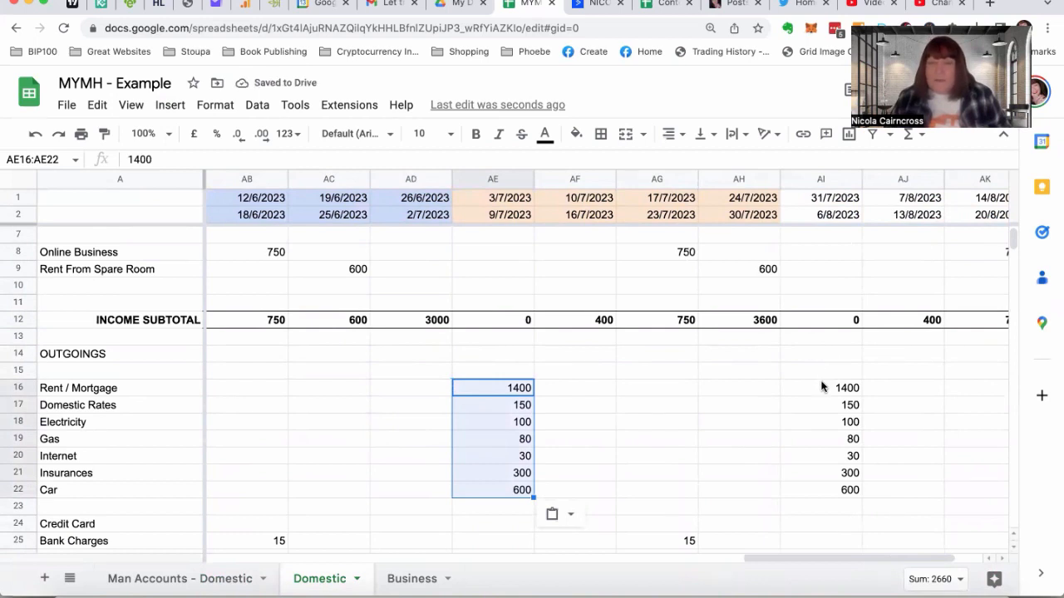
scroll(821, 387, "up", 2)
scroll(835, 311, "right", 2)
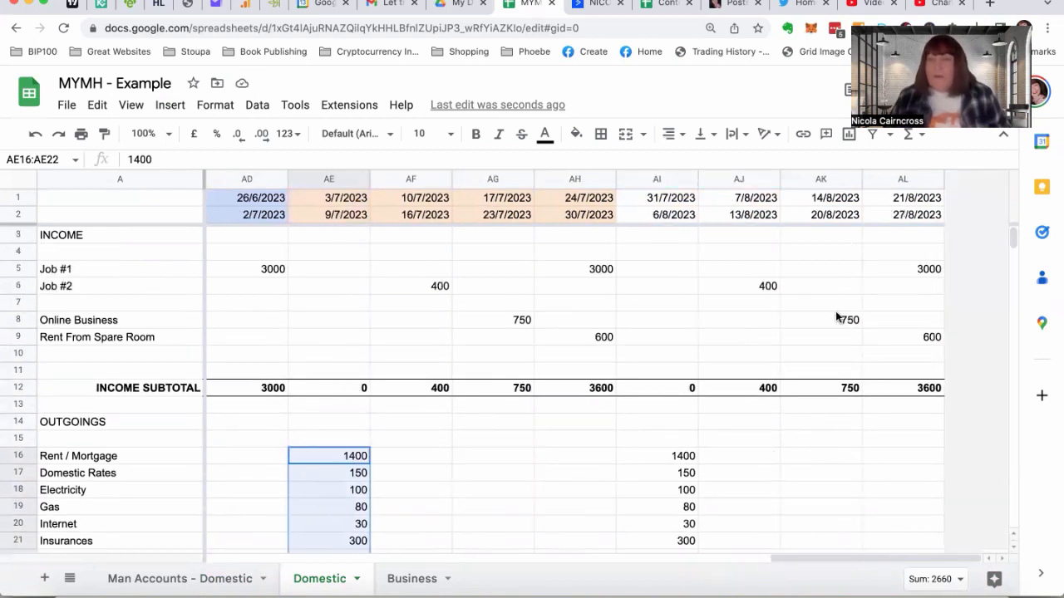
left_click(562, 268)
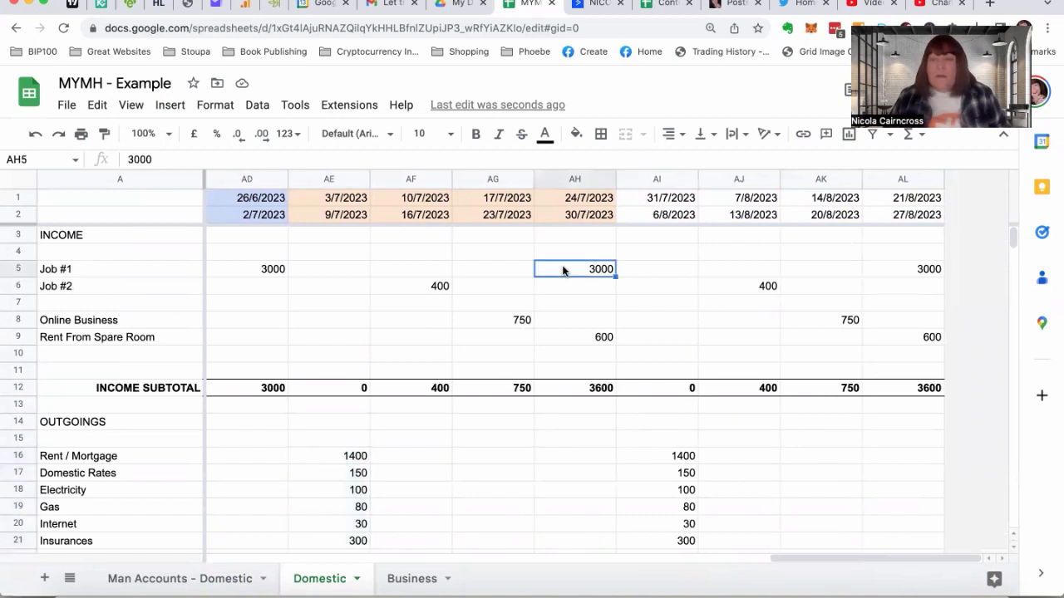
left_click(912, 269)
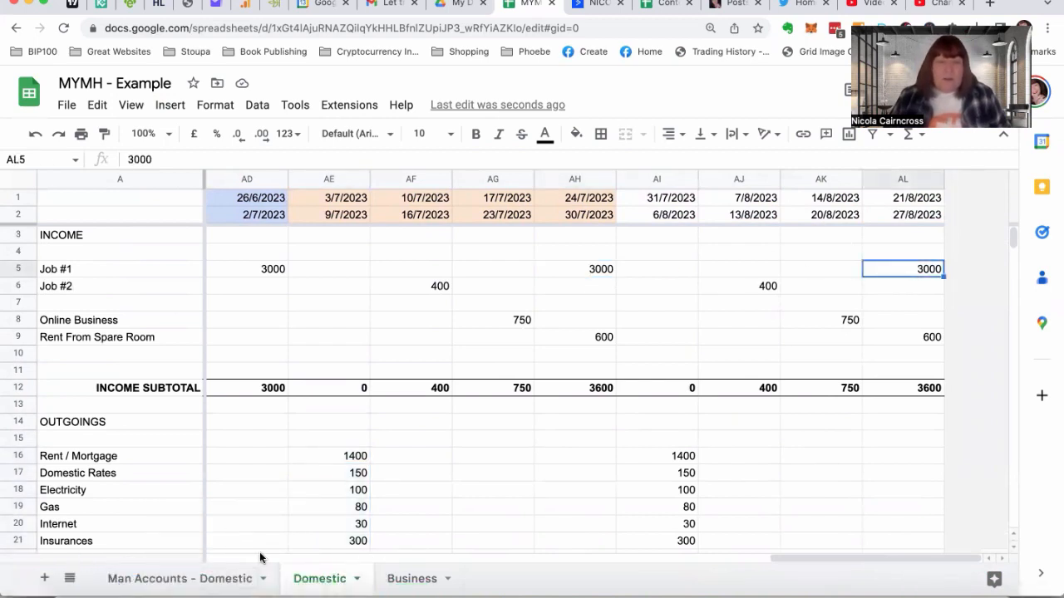
left_click(207, 581)
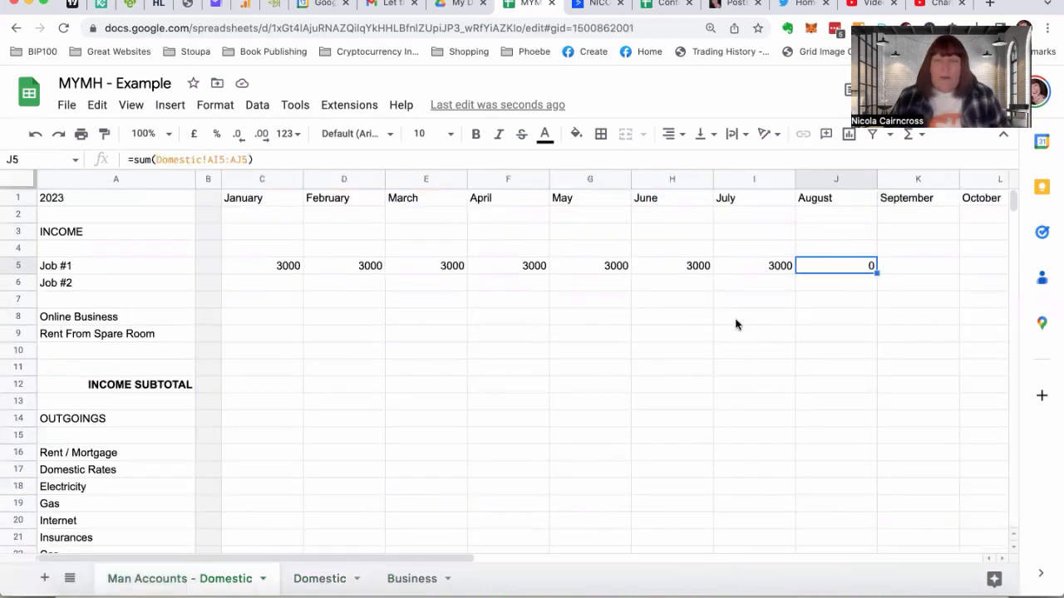
left_click(754, 267)
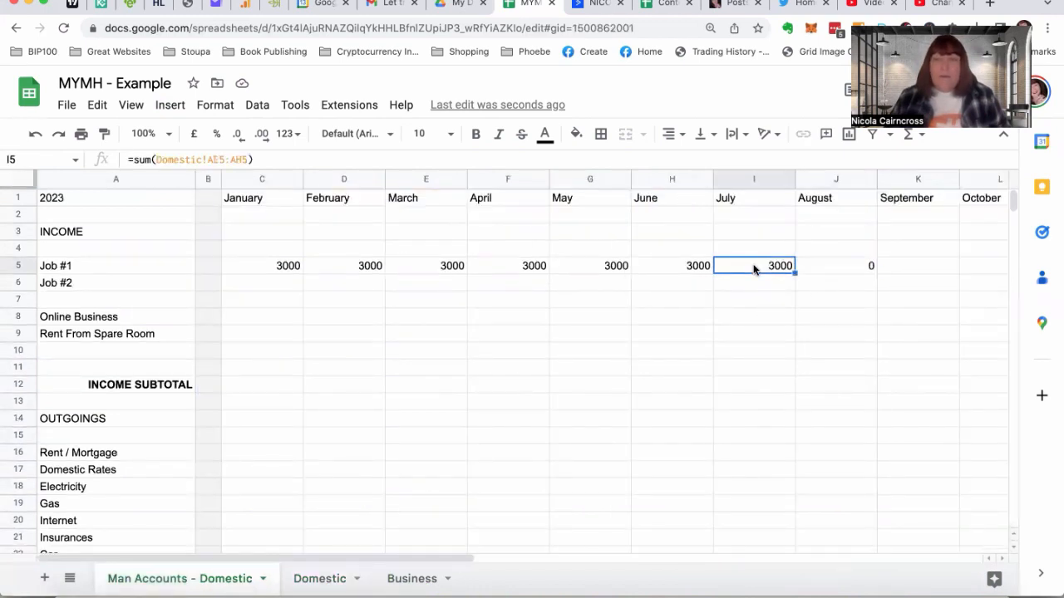
Try to total August's Job #1 income in J5 with =sum(Domestic!AI5:AL), and clear the cell
left_click(818, 265)
type("=")
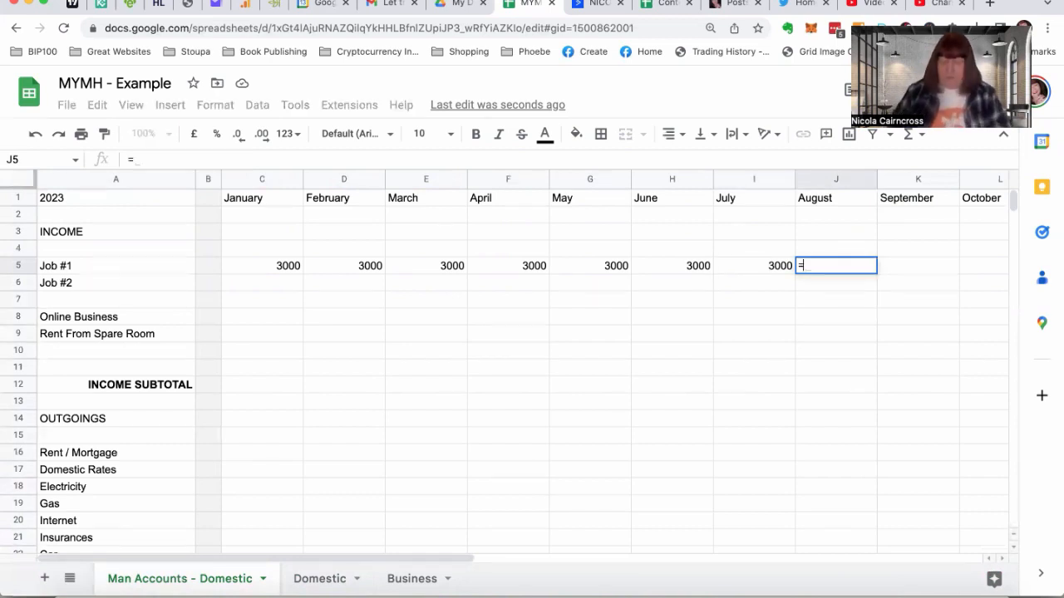
type("sum(")
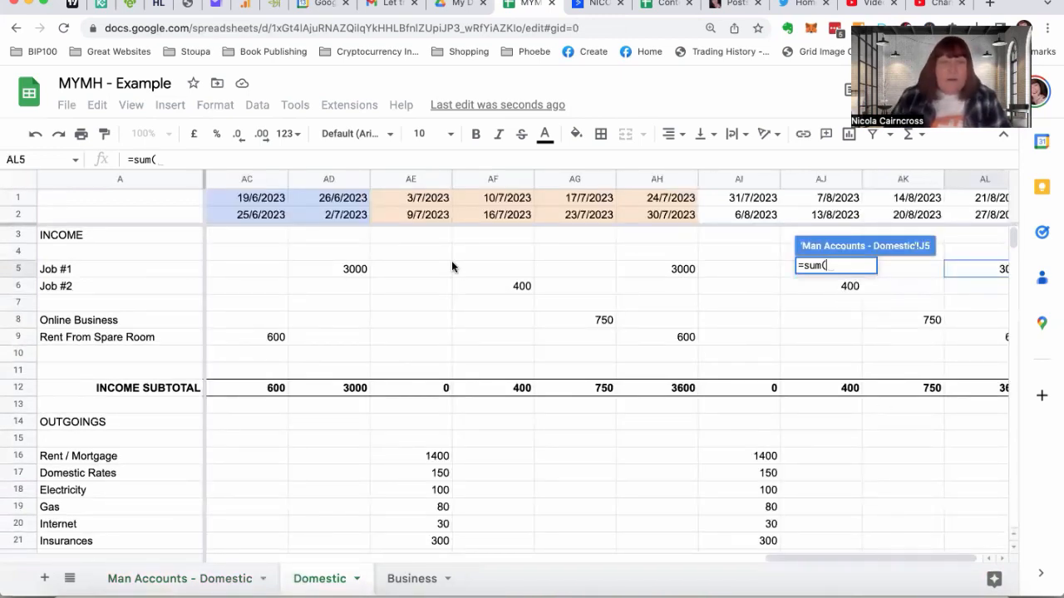
left_click_drag(721, 267, 939, 565)
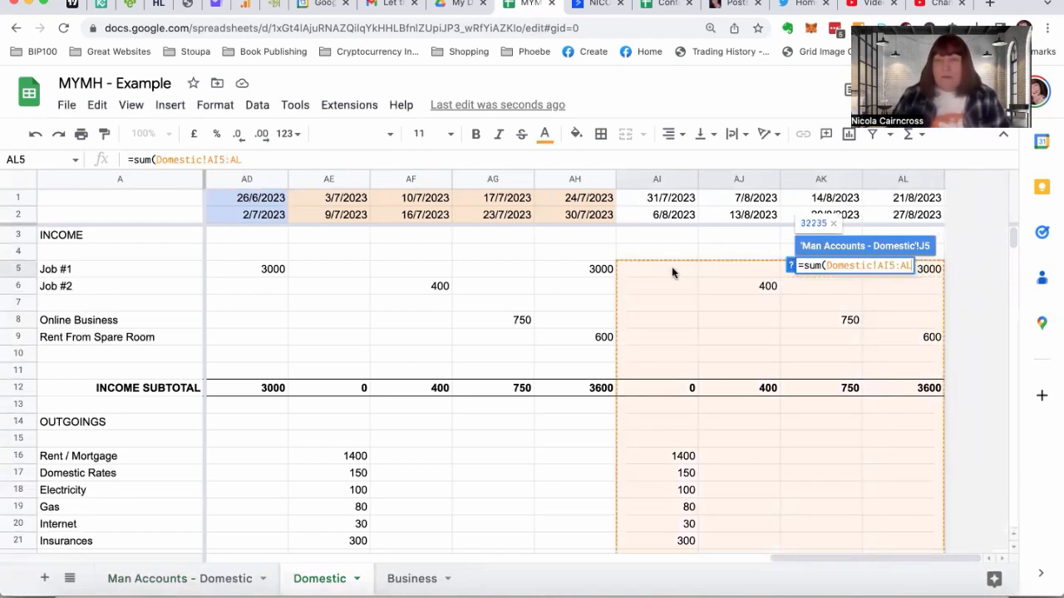
key("Return")
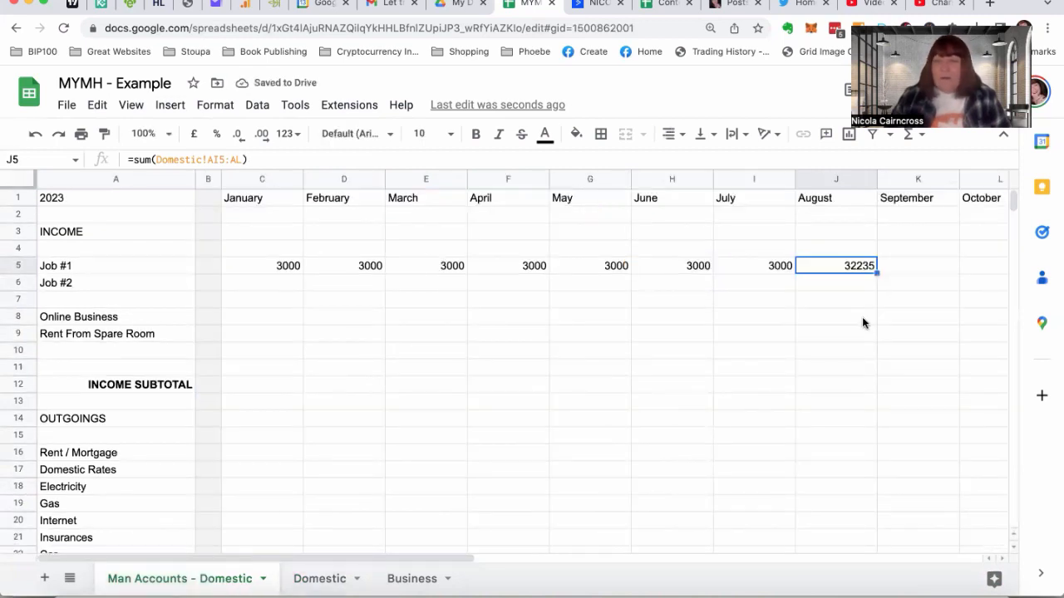
left_click(835, 248)
left_click(832, 266)
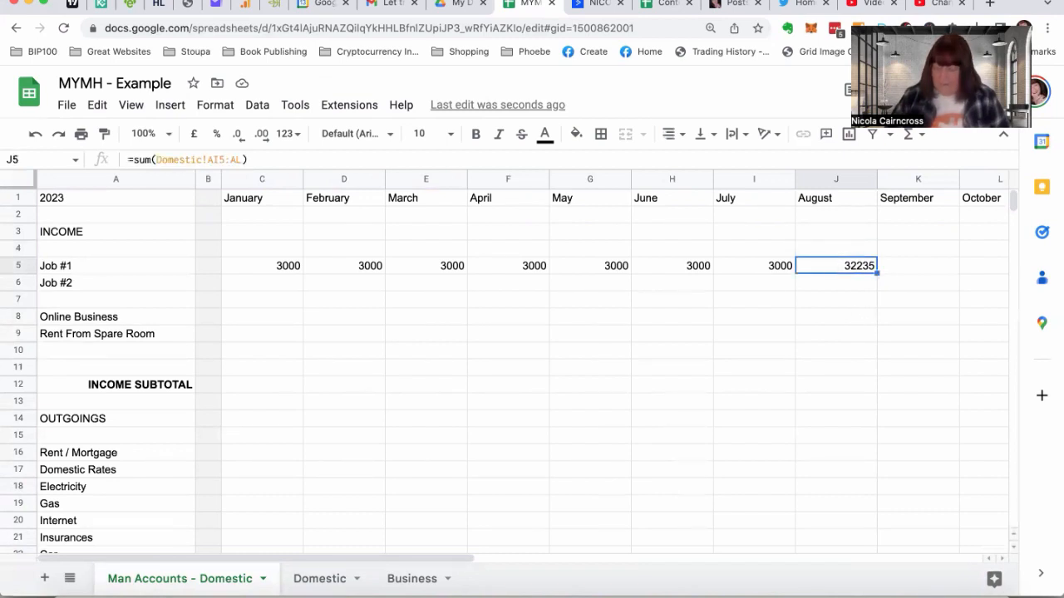
key("Delete")
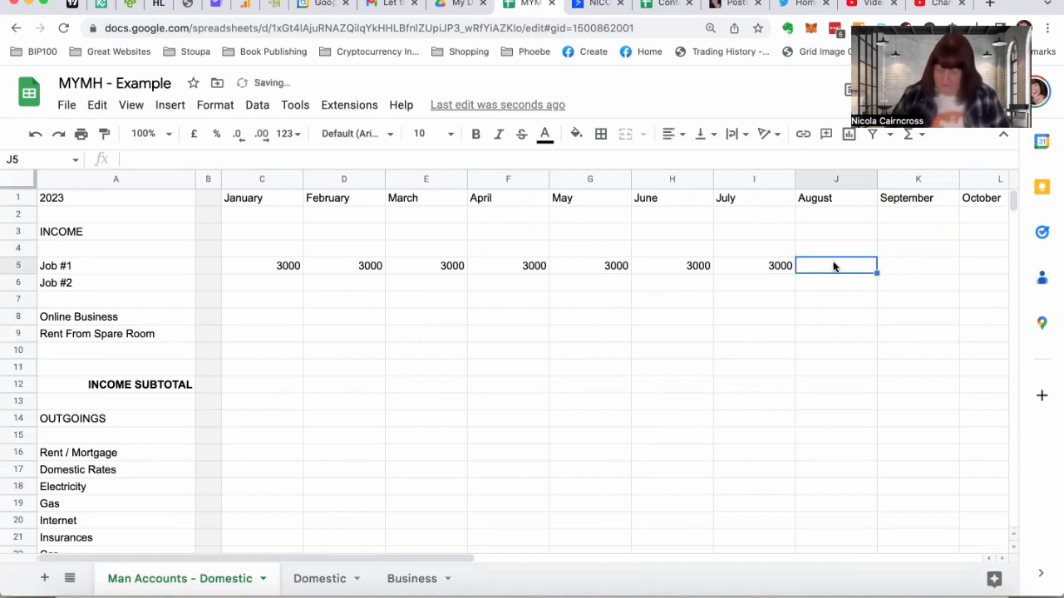
Total August's Job #1 income in J5 of the management accounts with =sum(Domestic!AI5:AL5)
type("=sum")
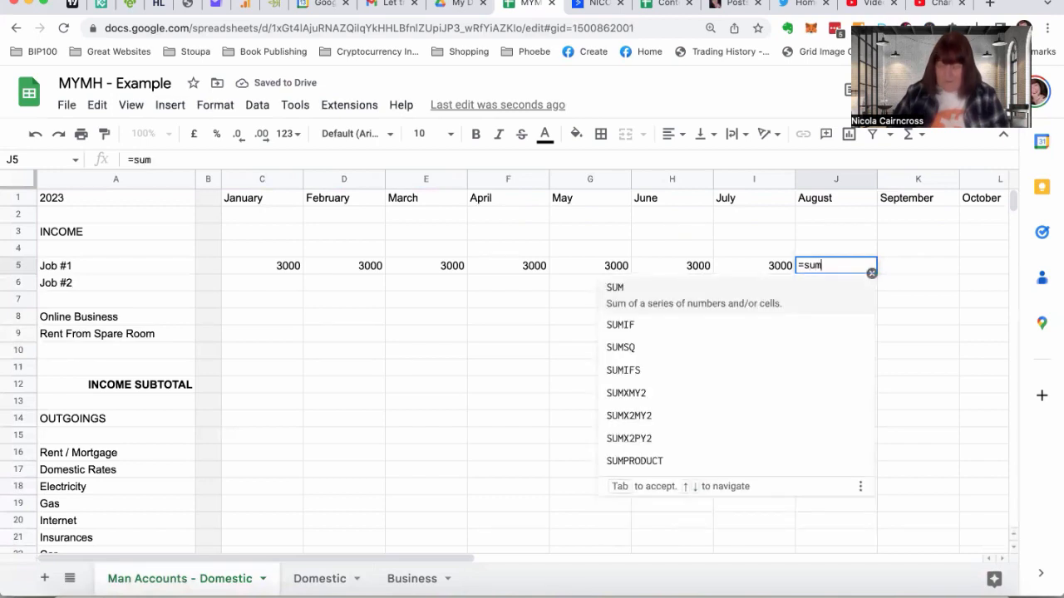
type("(")
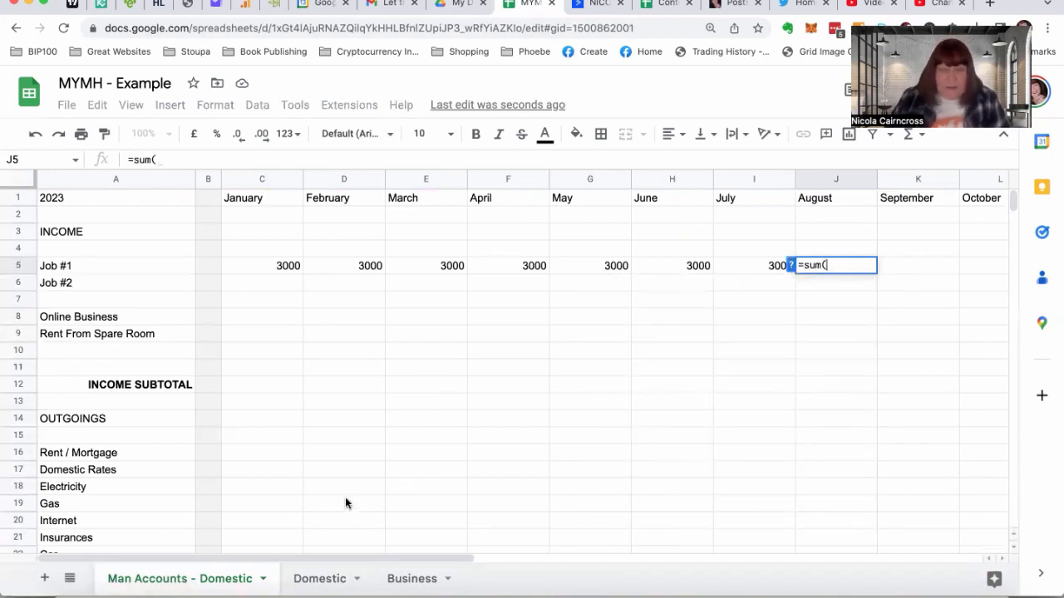
left_click(320, 579)
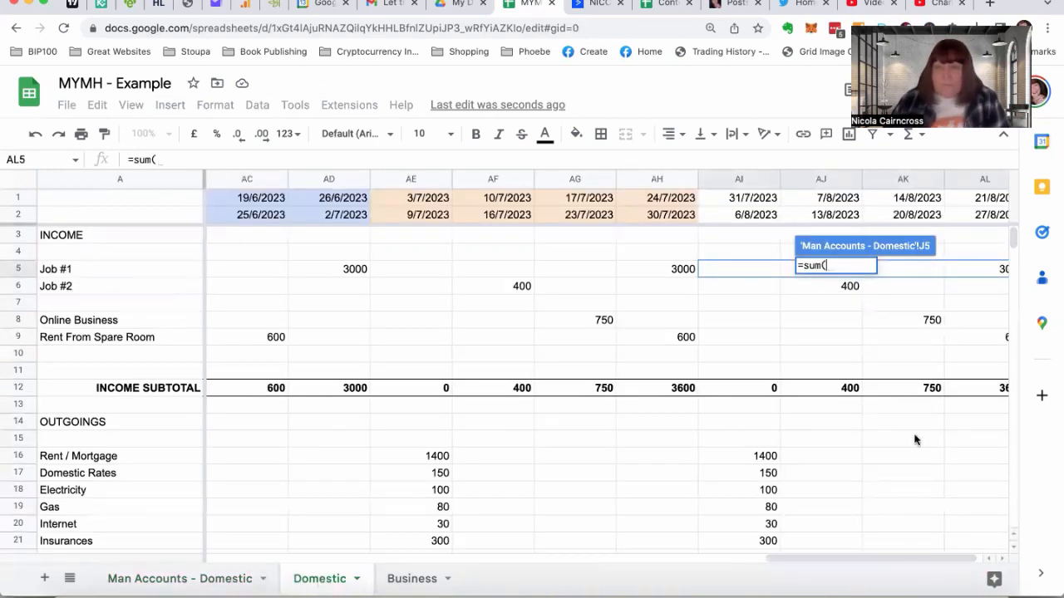
left_click_drag(751, 271, 975, 272)
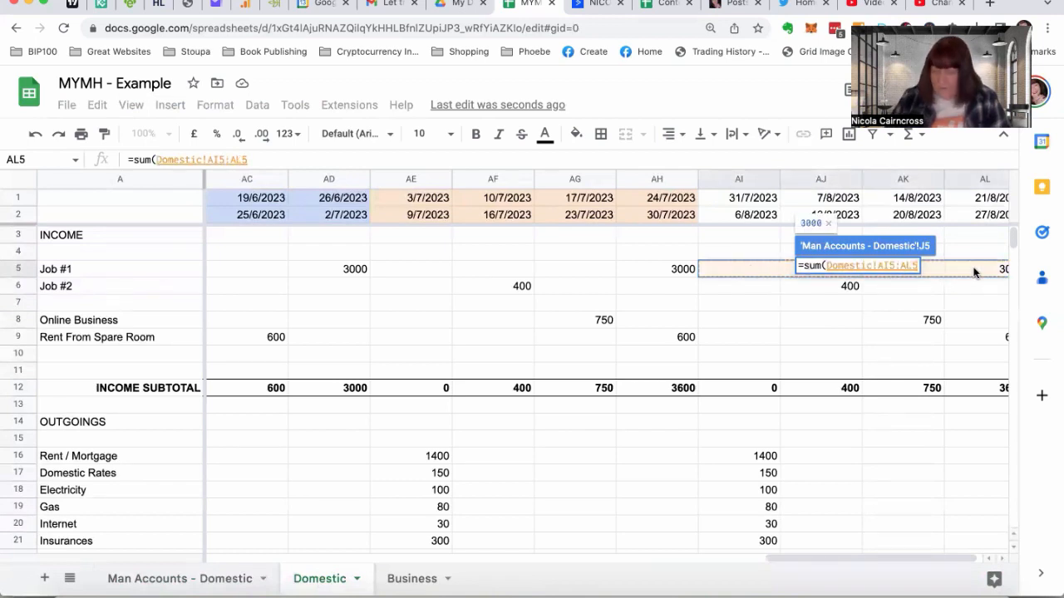
key("Return")
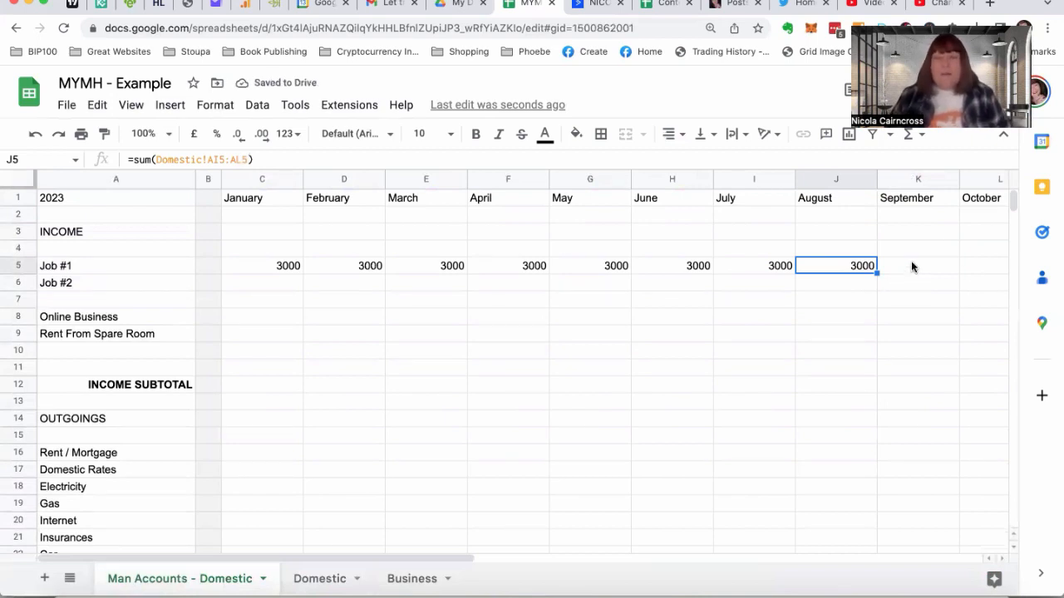
scroll(911, 266, "right", 5)
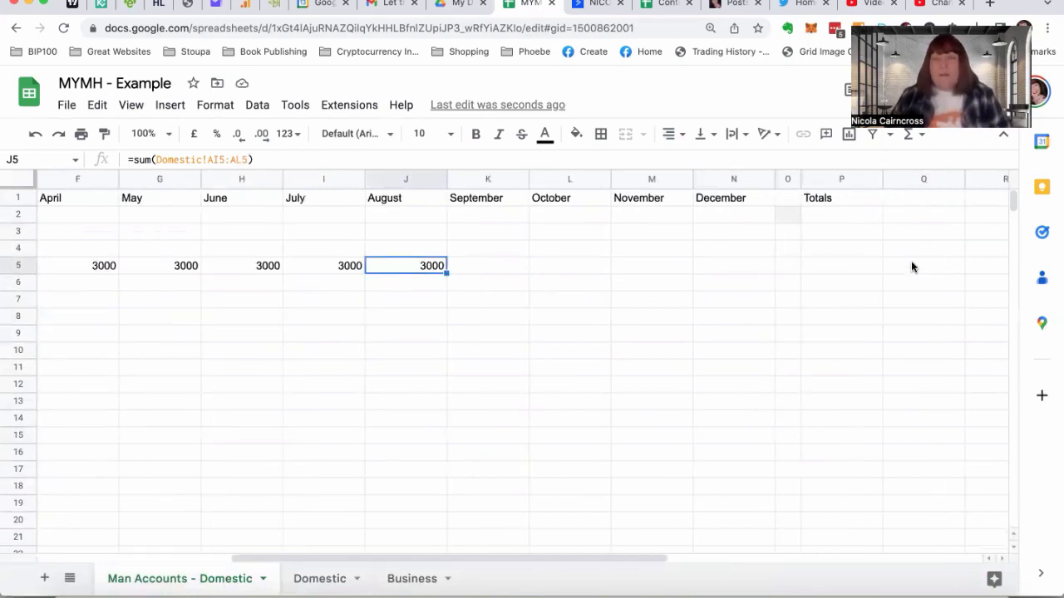
Compare the income rows of the Domestic sheet with those in the management accounts
left_click(911, 265)
scroll(911, 266, "left", 5)
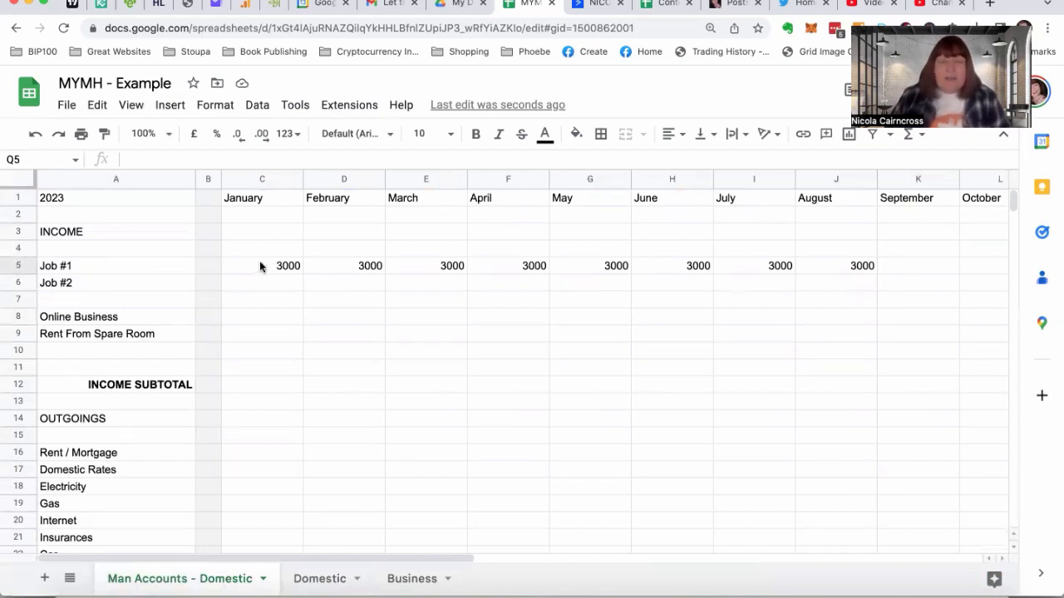
left_click(316, 579)
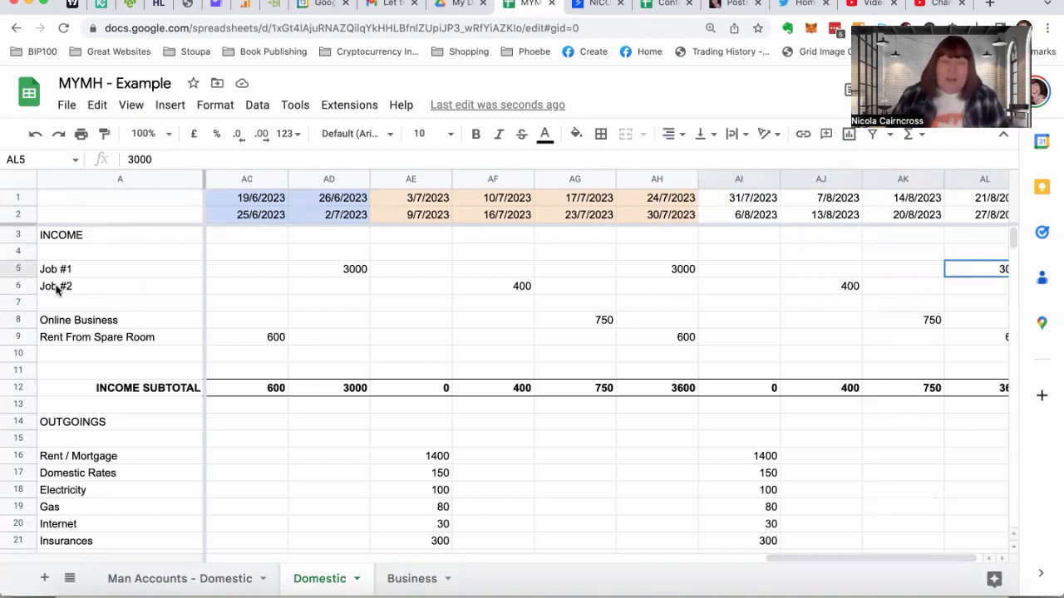
left_click(120, 582)
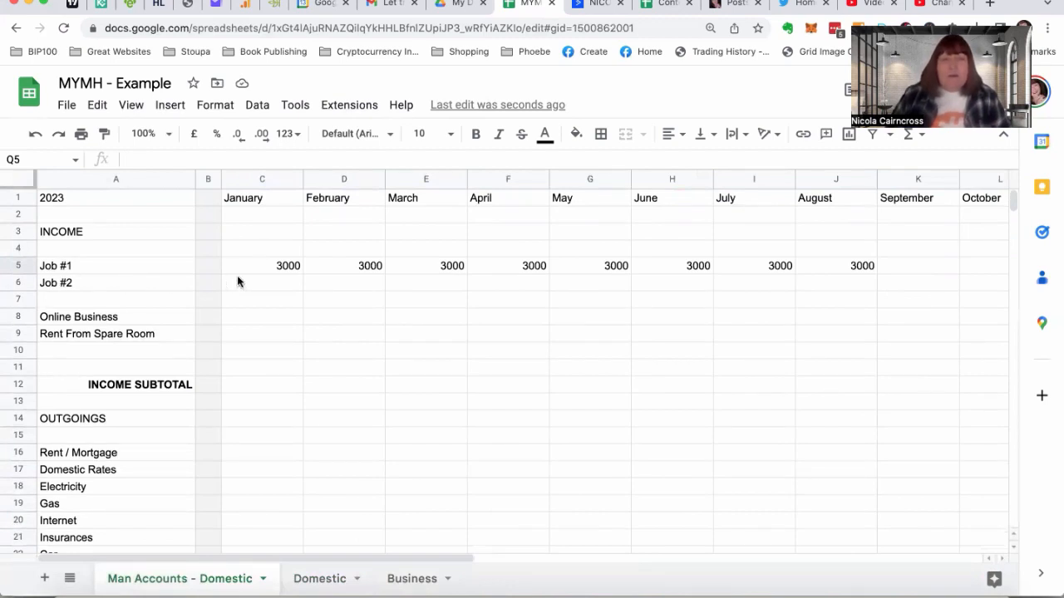
Fill the January to August Job #1 formulas in C5:J5 down to row 9, and clear the spacer row C7:J7
left_click_drag(260, 271, 878, 335)
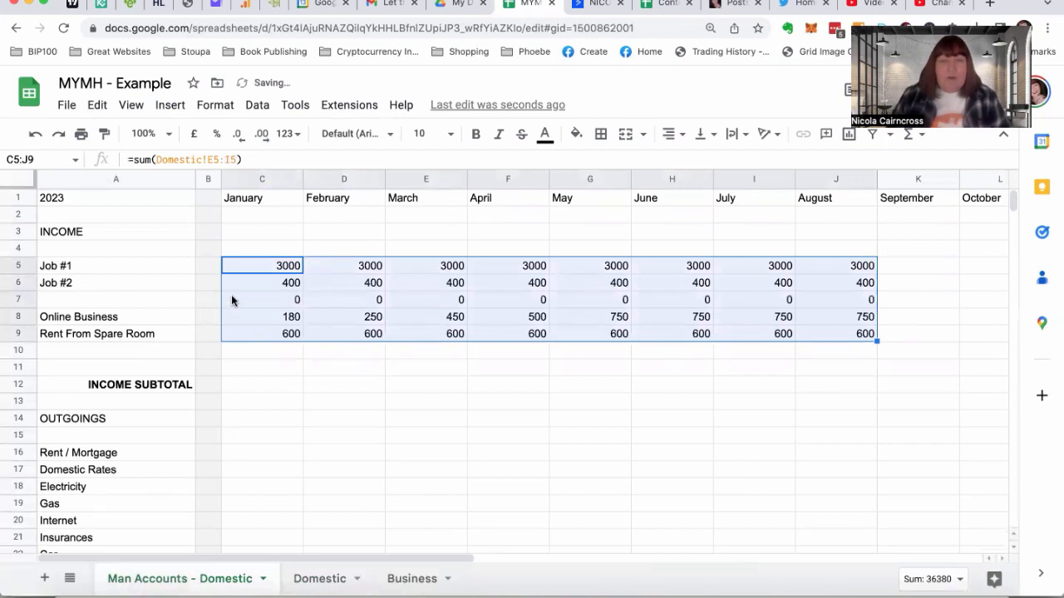
left_click_drag(233, 301, 835, 303)
key("Delete")
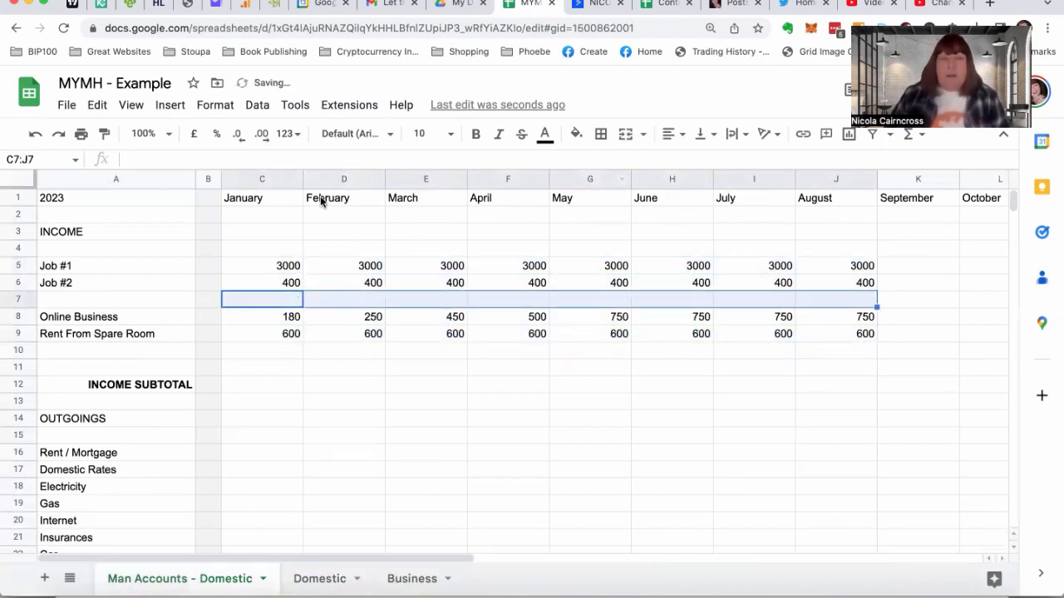
left_click(275, 231)
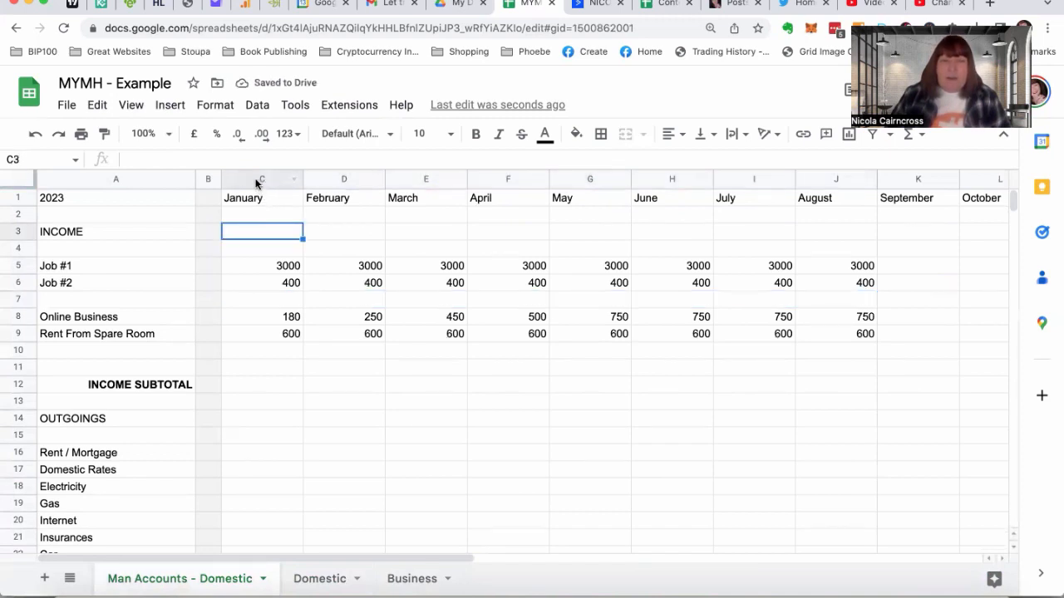
Narrow the January to December columns C:N together so that the Totals column fits in view
left_click_drag(256, 179, 736, 181)
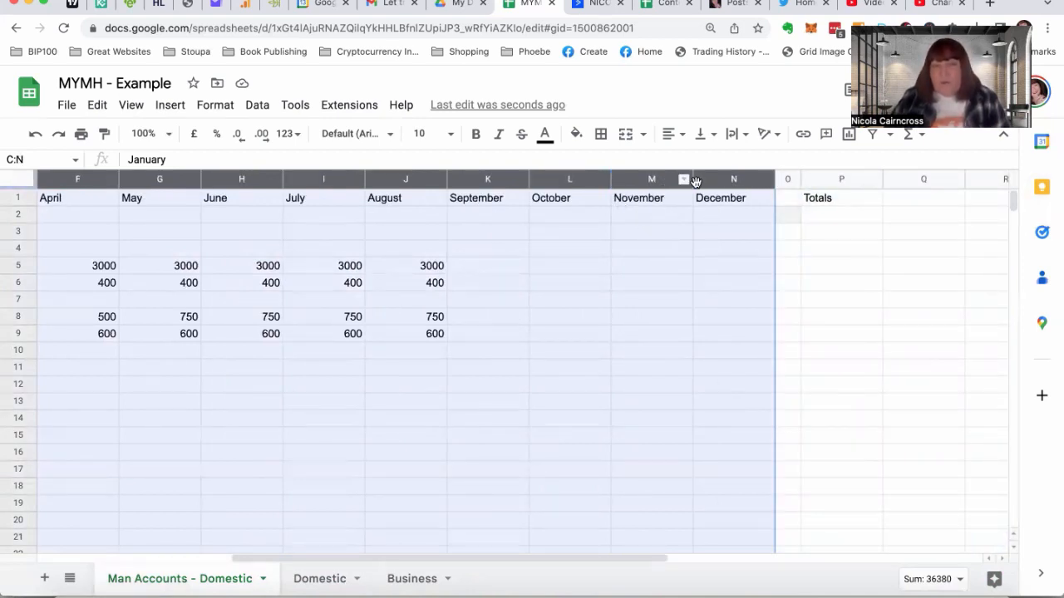
scroll(693, 178, "left", 3)
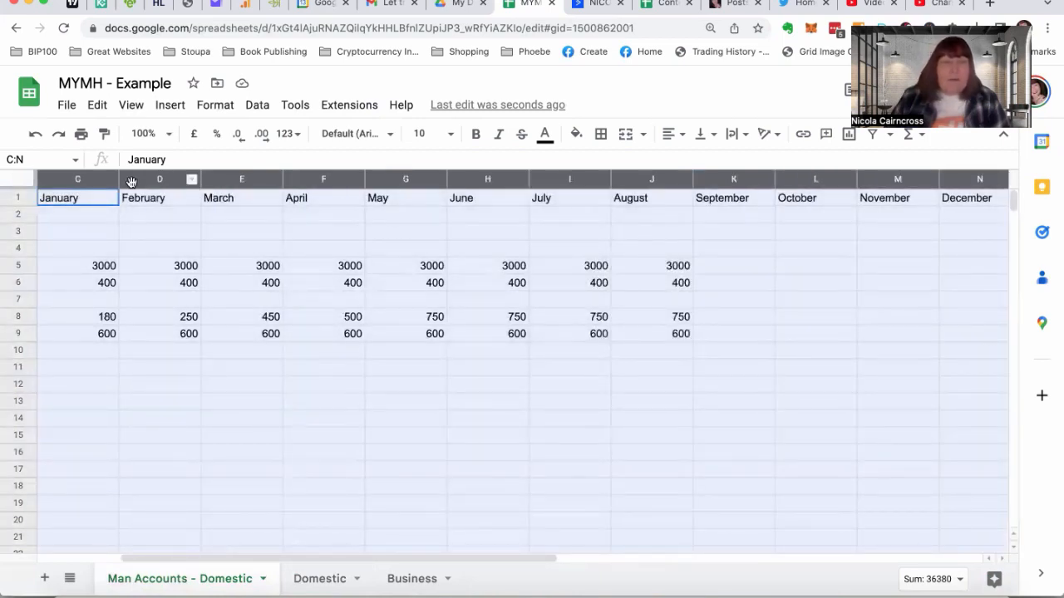
left_click_drag(120, 179, 94, 181)
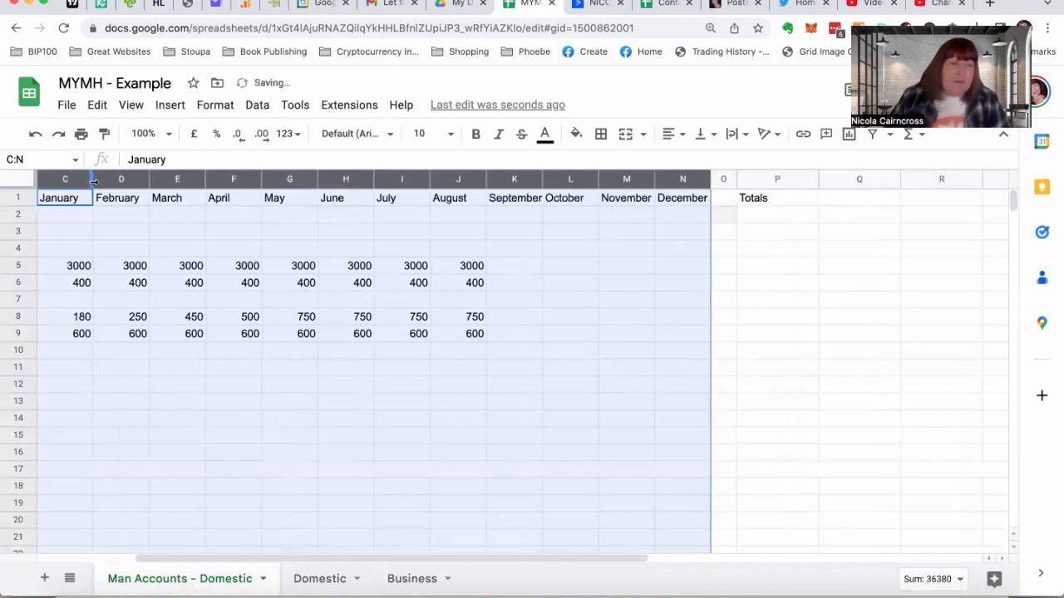
scroll(196, 244, "left", 5)
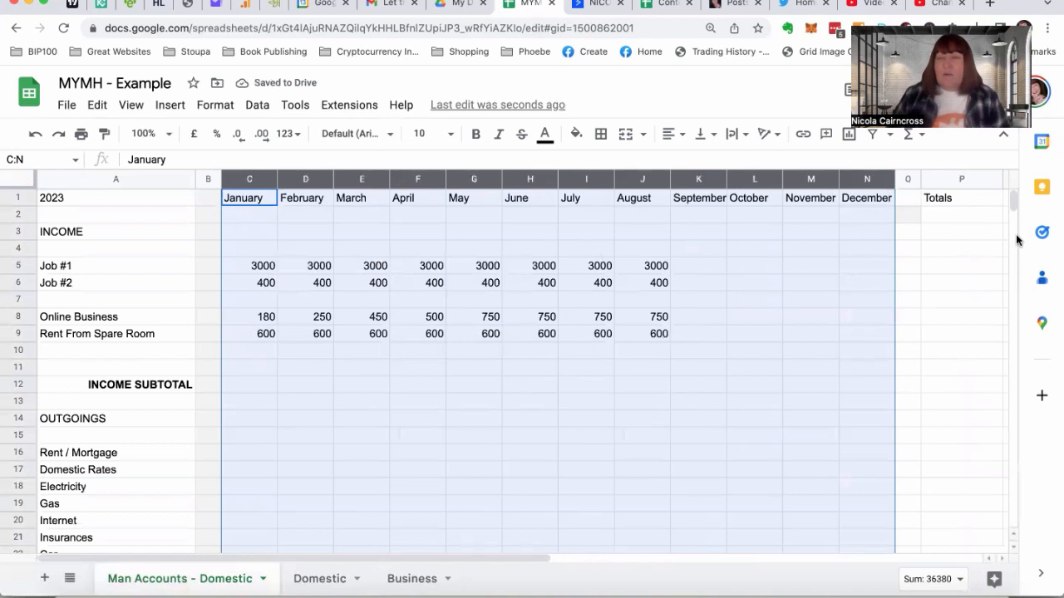
left_click(956, 248)
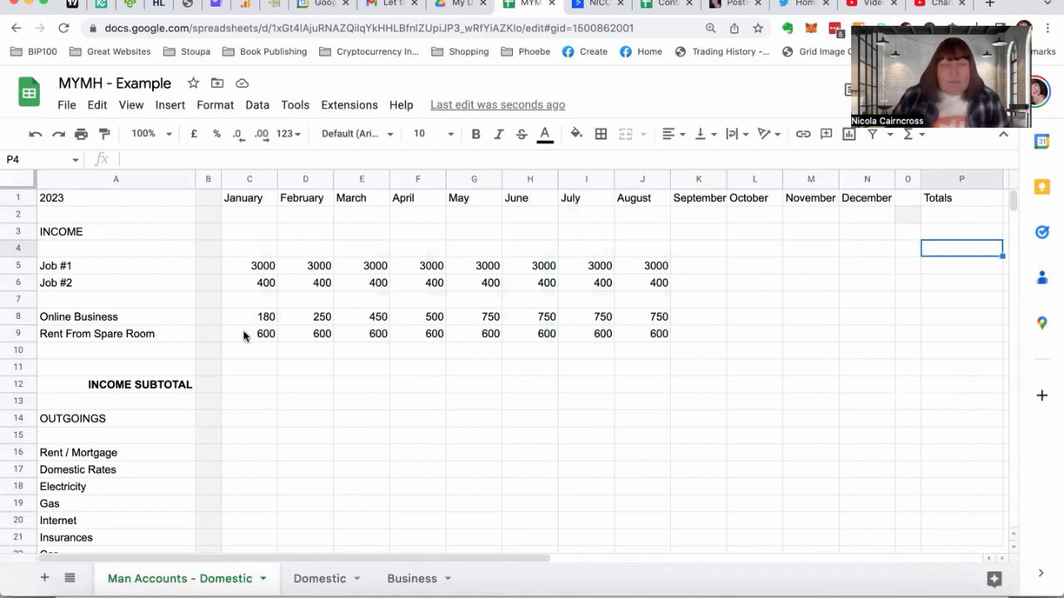
Copy the Rent From Spare Room formulas C9:J9 into the Rent / Mortgage row at C16:J16
left_click_drag(242, 330, 641, 334)
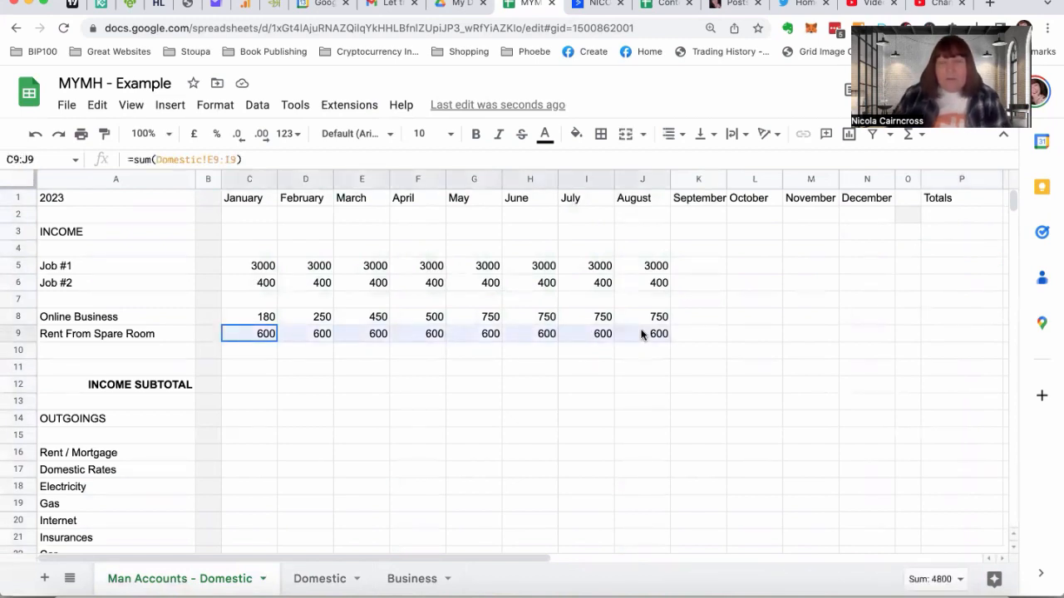
key("ctrl+c")
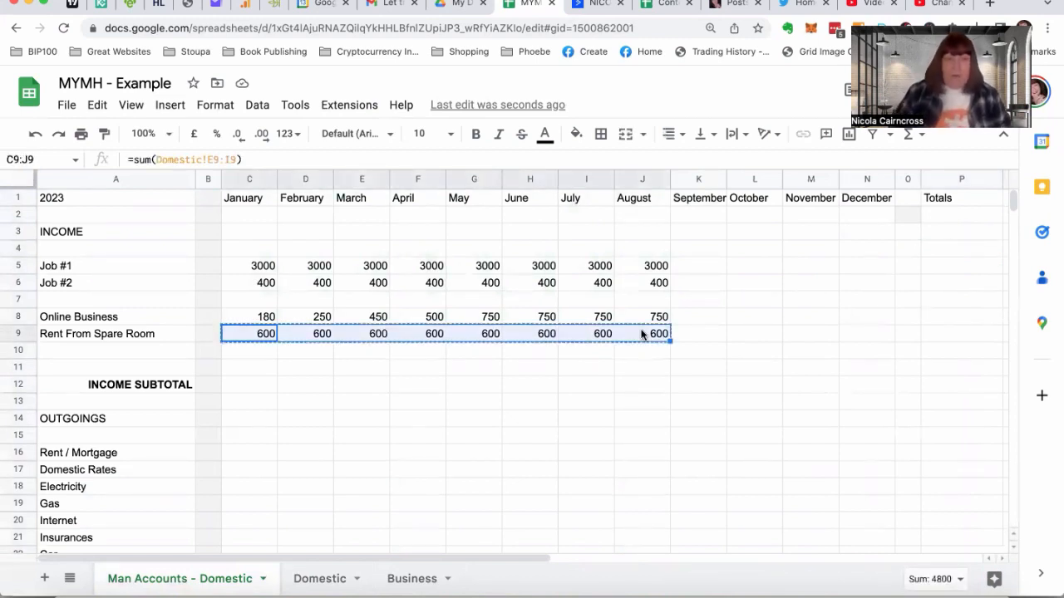
left_click(242, 454)
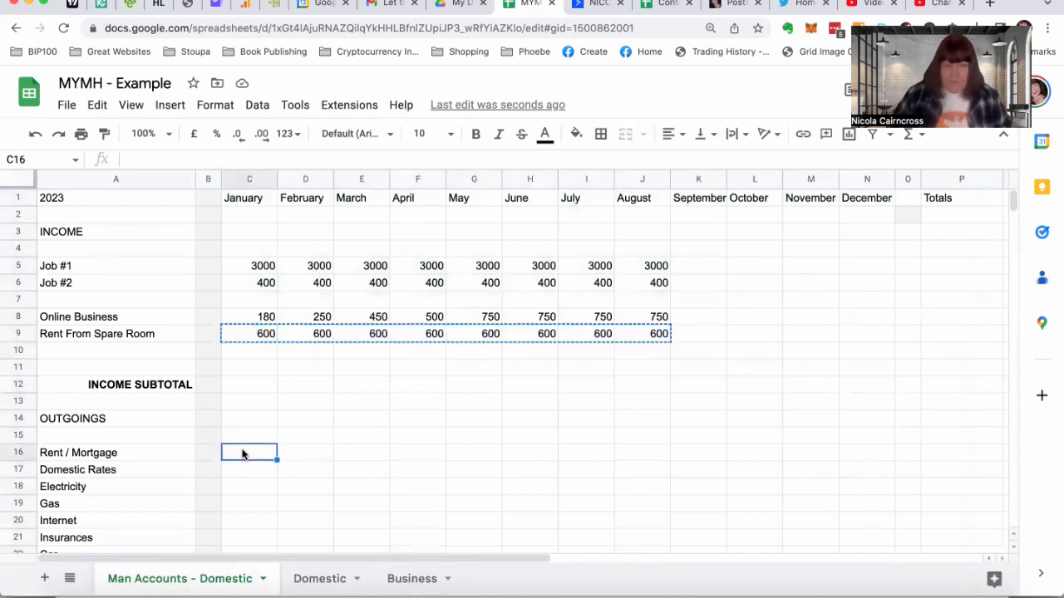
key("ctrl+v")
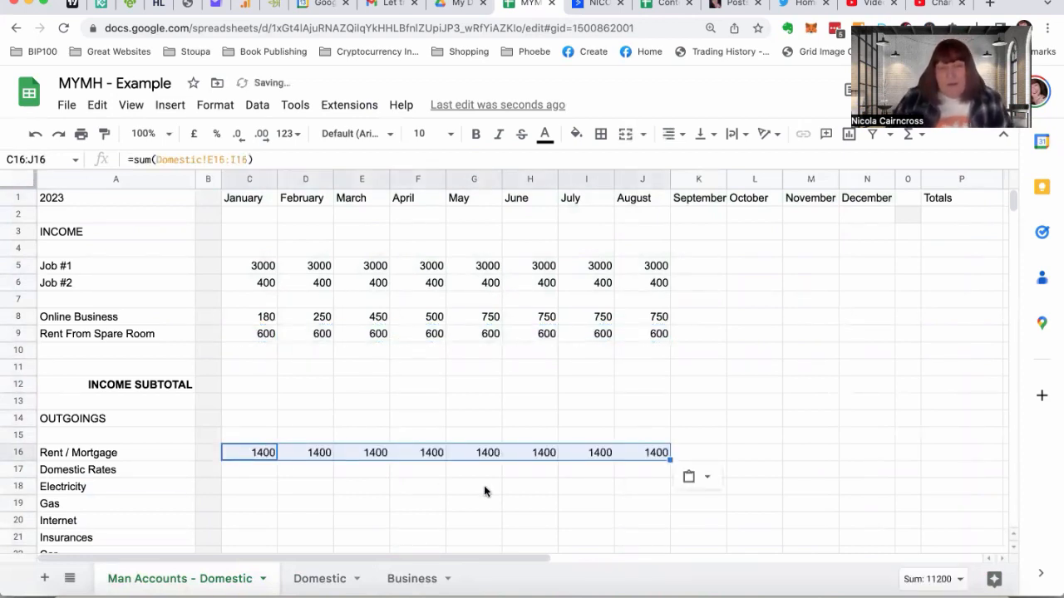
Check the outgoings on the Domestic sheet, and fill the Rent / Mortgage formulas C16:J16 down to row 31 of the management accounts
left_click(340, 579)
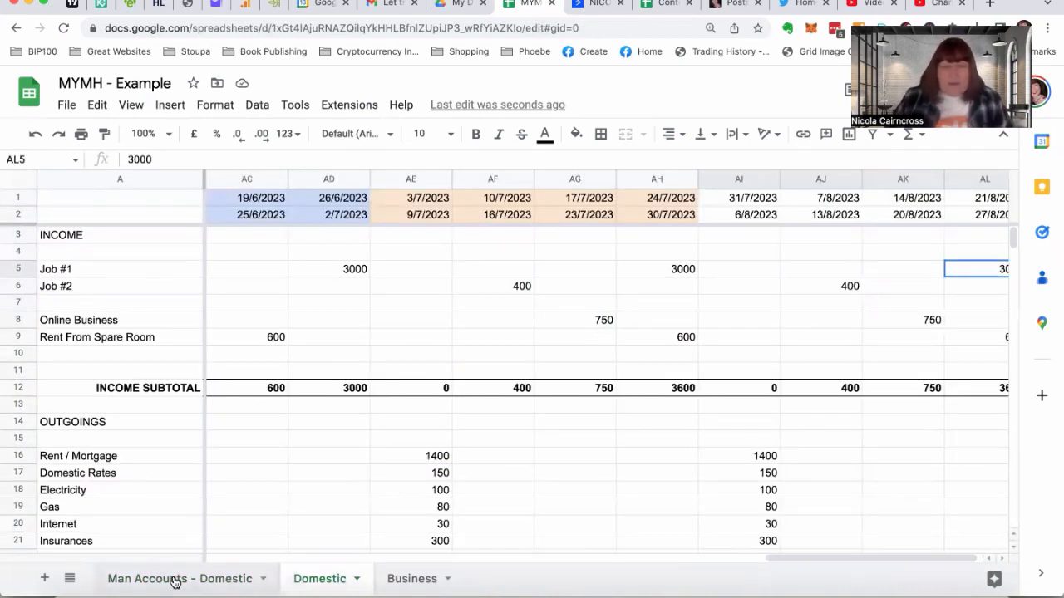
left_click(220, 579)
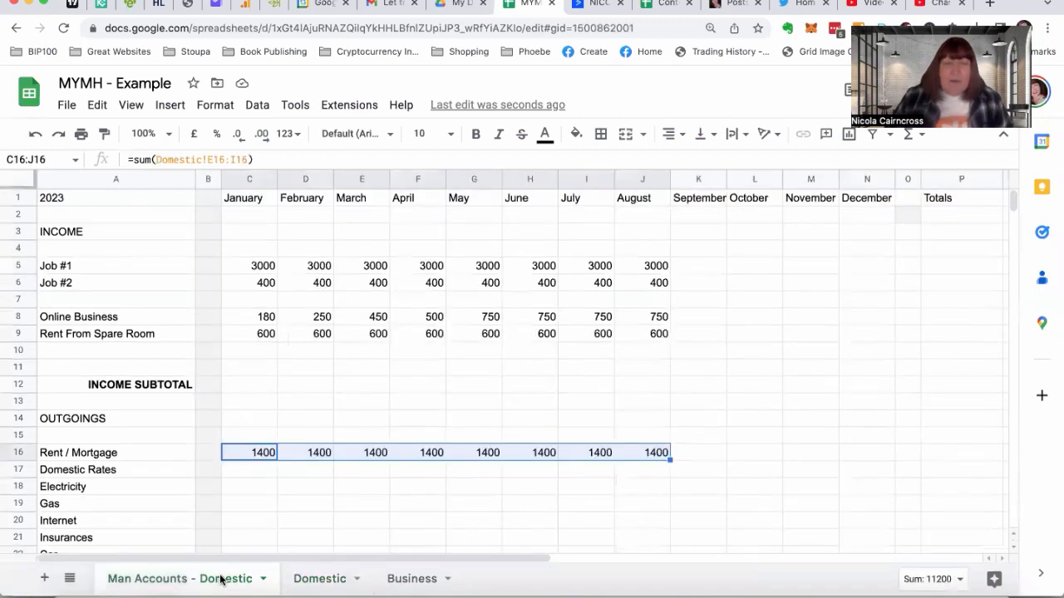
left_click(284, 474)
left_click_drag(254, 451, 651, 420)
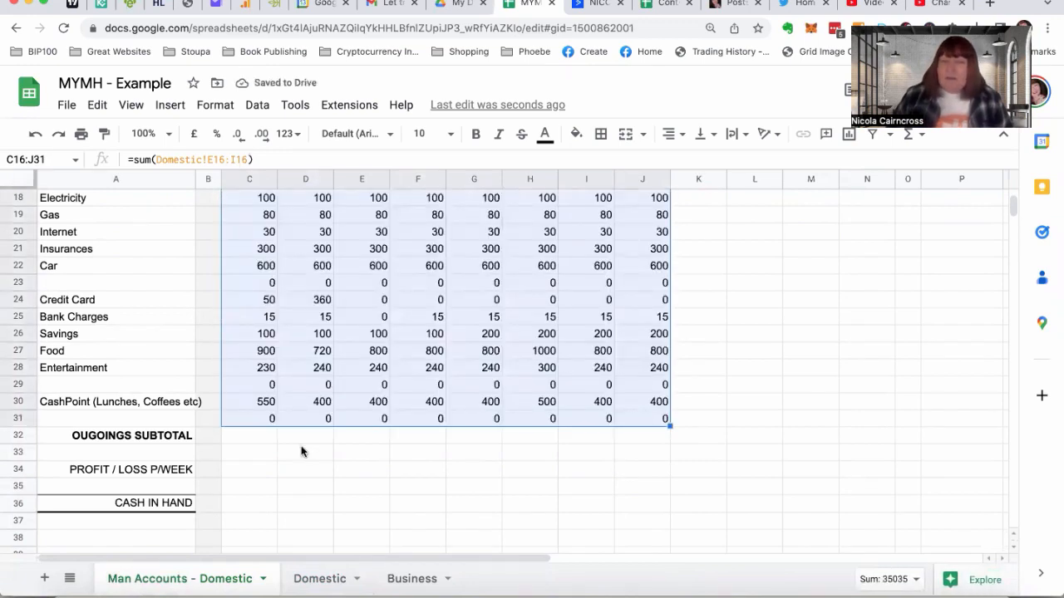
scroll(303, 451, "up", 4)
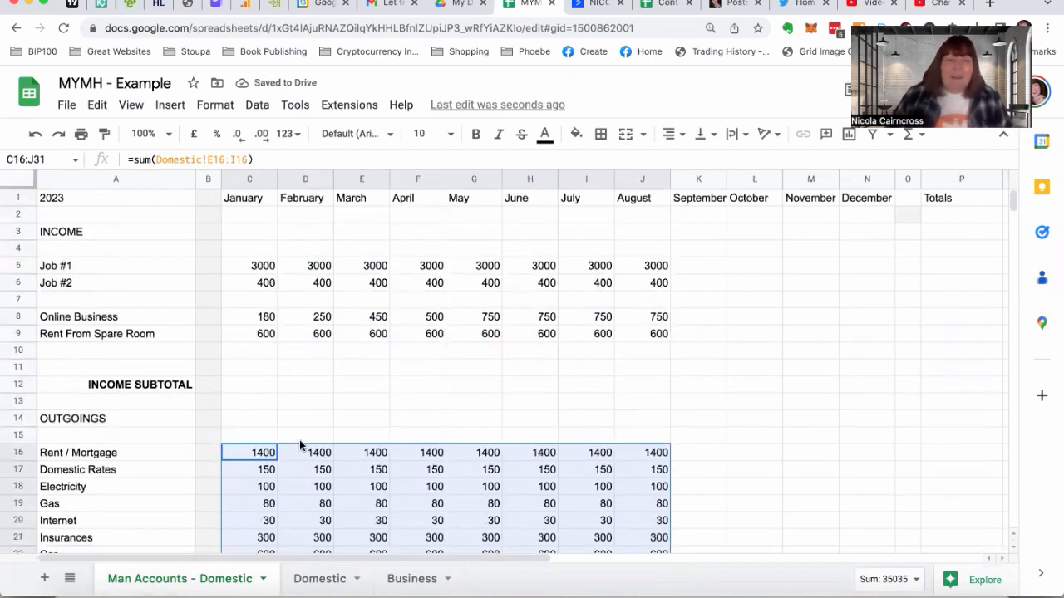
Total January's income in the Income Subtotal cell C12 with =sum(C5:C11)
left_click(250, 377)
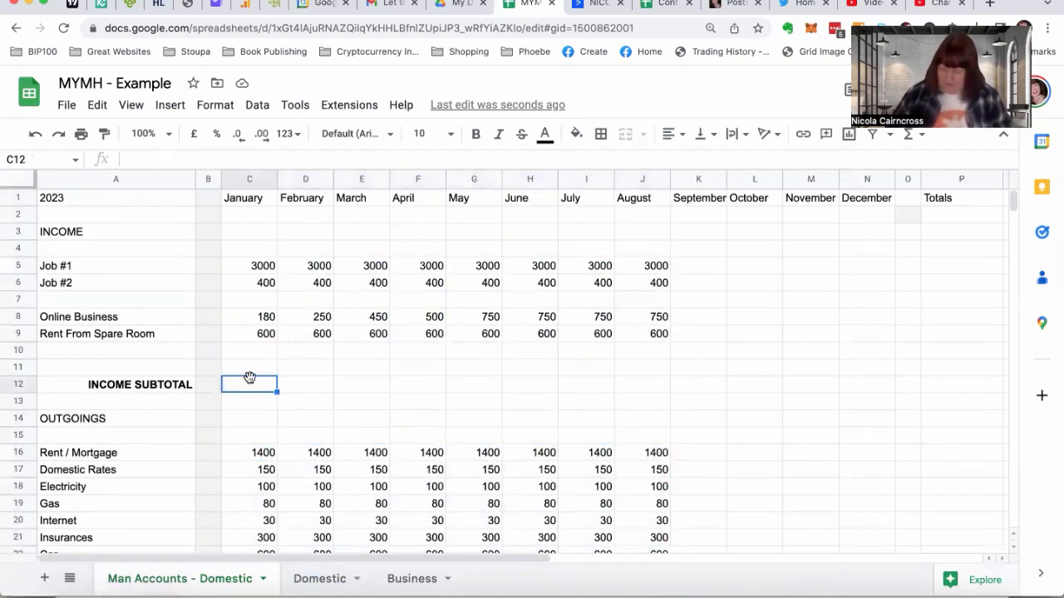
type("=sum")
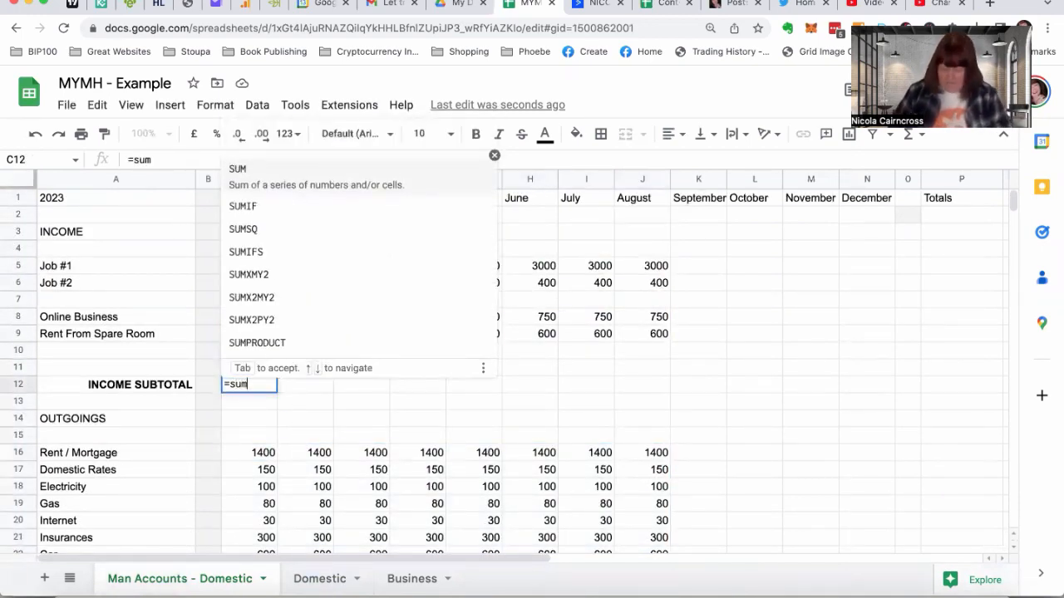
type("(")
left_click_drag(239, 266, 234, 363)
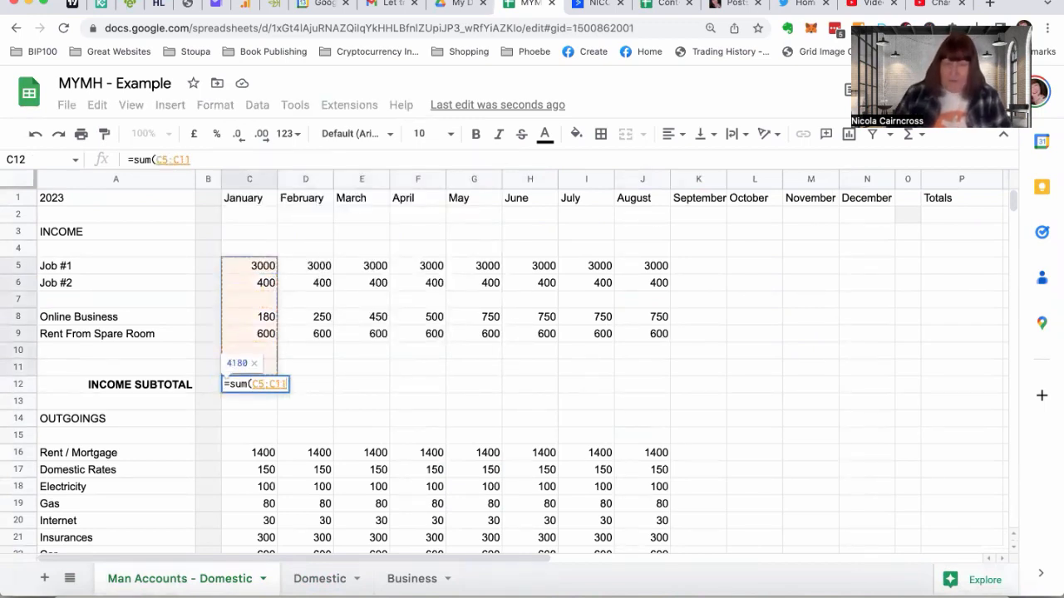
key("Return")
Make the January income subtotal in C12 bold and fill it across to December in N12
left_click(245, 385)
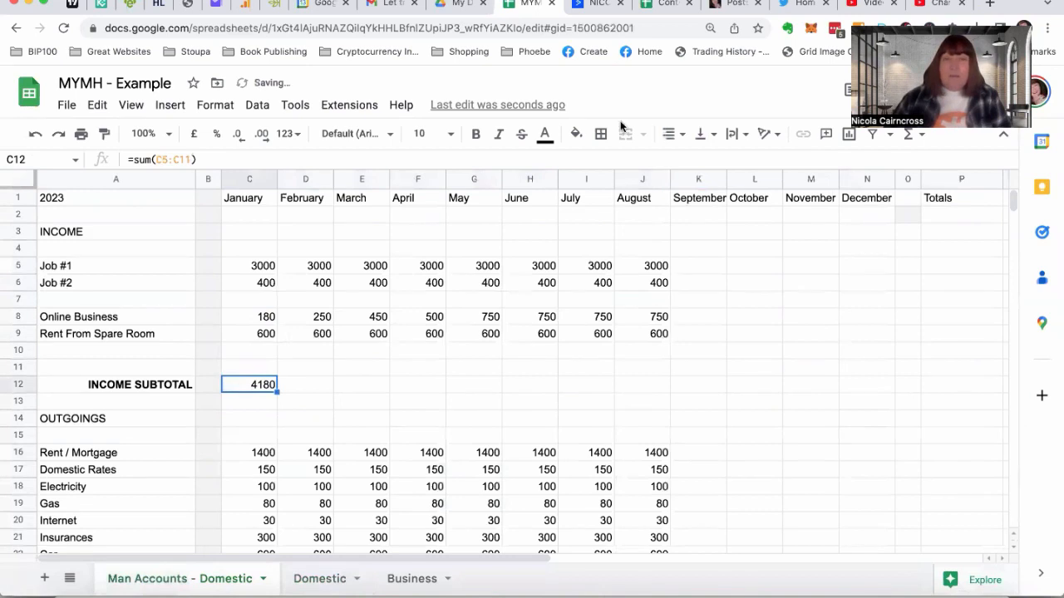
left_click(475, 134)
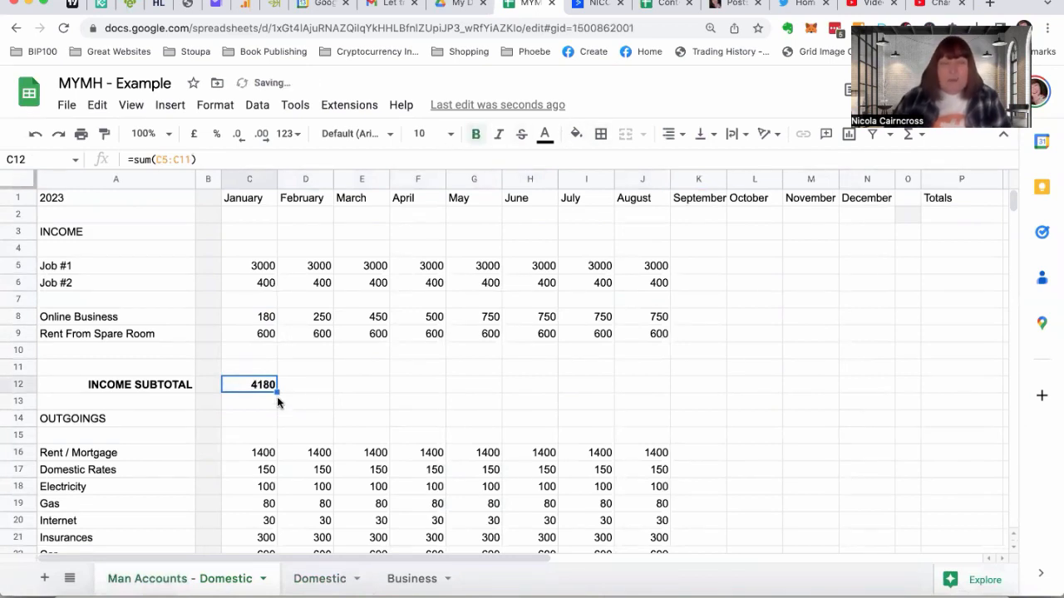
left_click_drag(277, 392, 860, 391)
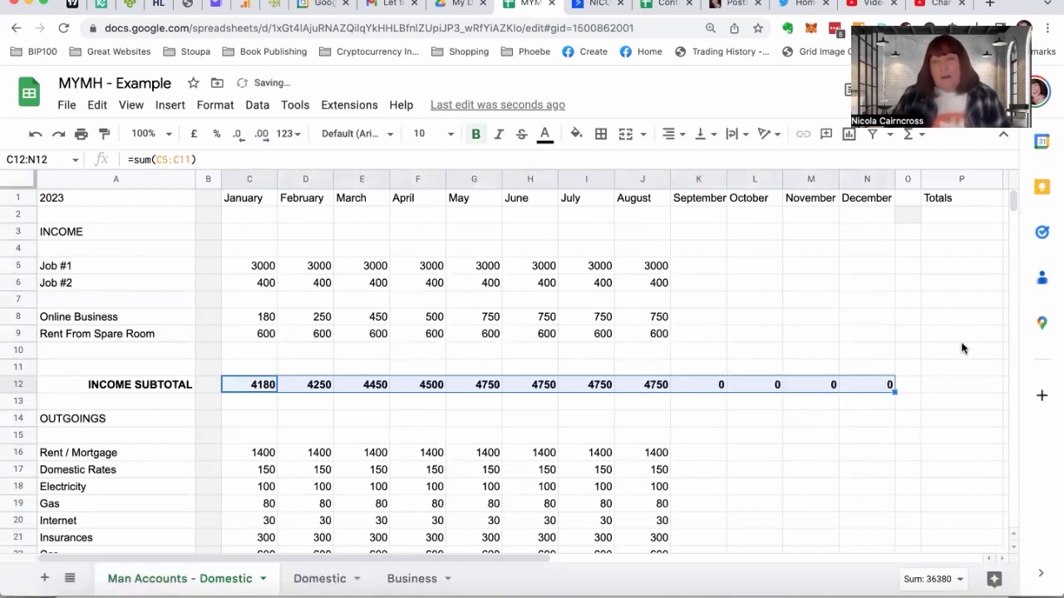
Fill the August income formulas in J5:J9 across to December in column N
left_click(954, 268)
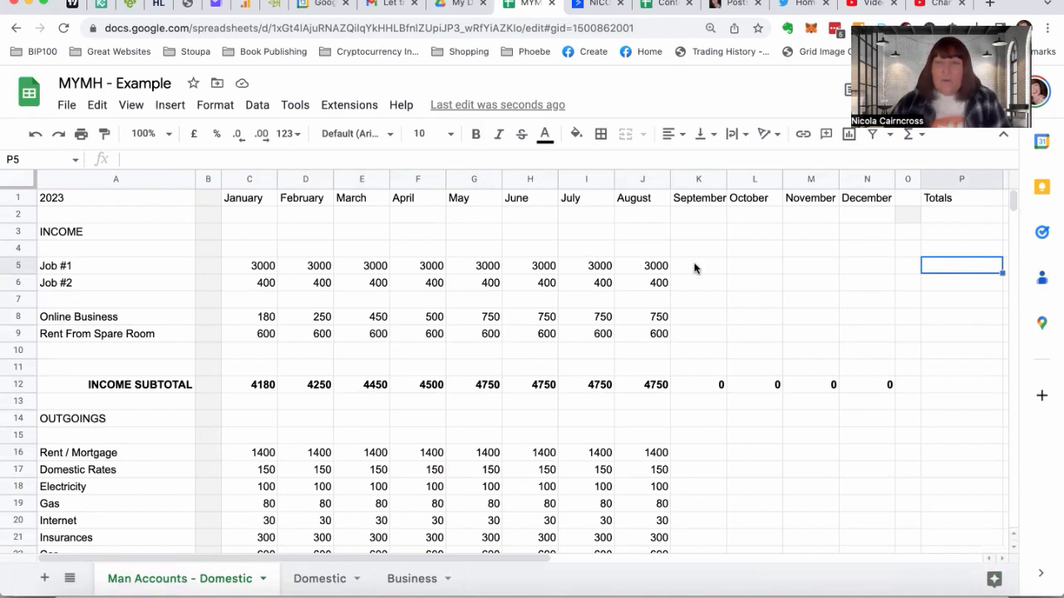
left_click(637, 265)
left_click_drag(636, 282, 884, 340)
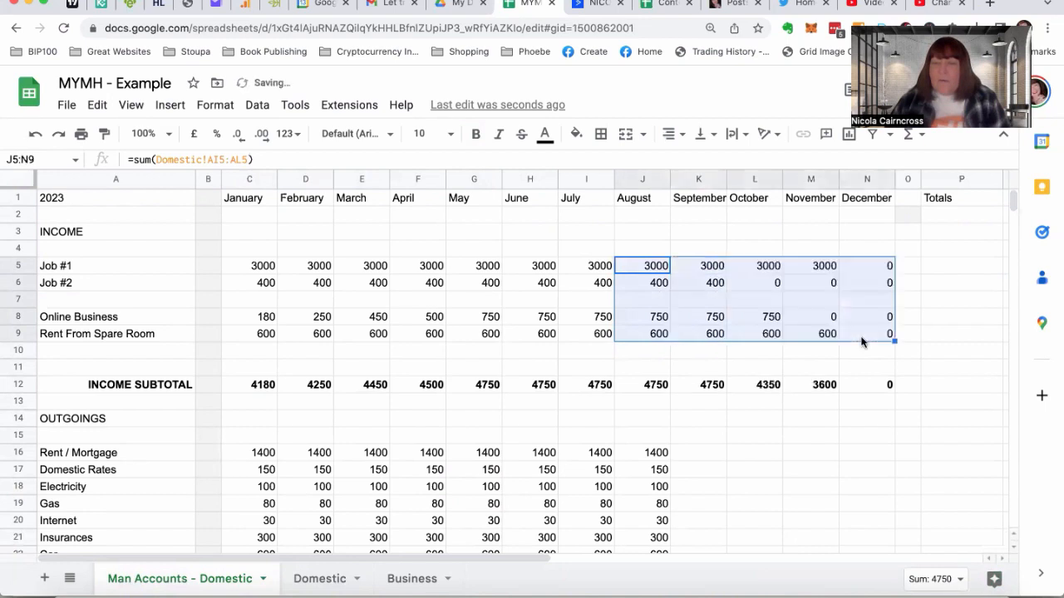
Set the text colour of the September to December income figures in K5:N9 to light grey
left_click(698, 264)
left_click_drag(703, 316, 860, 338)
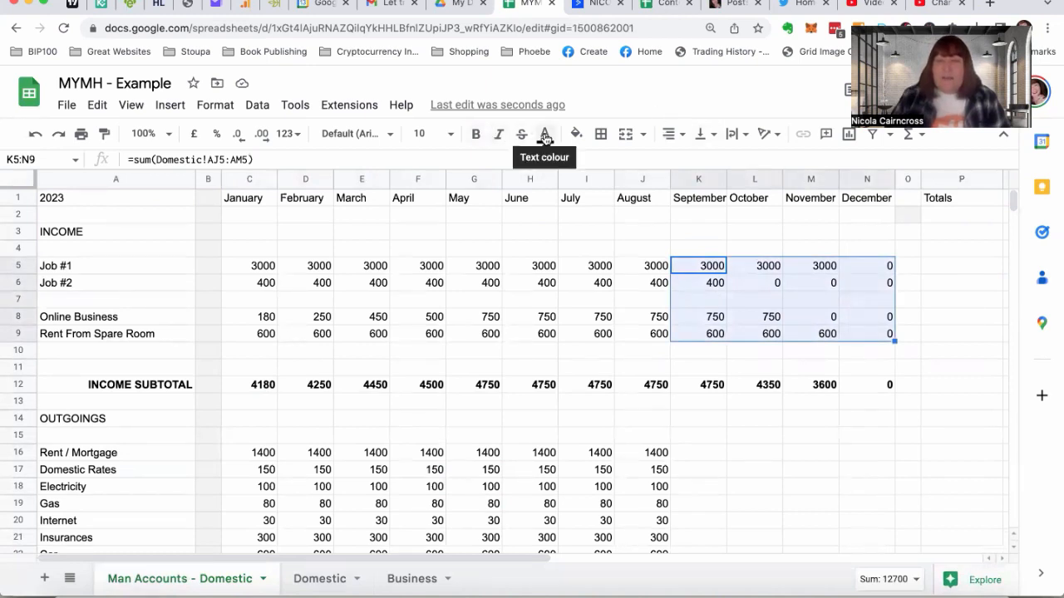
left_click(544, 135)
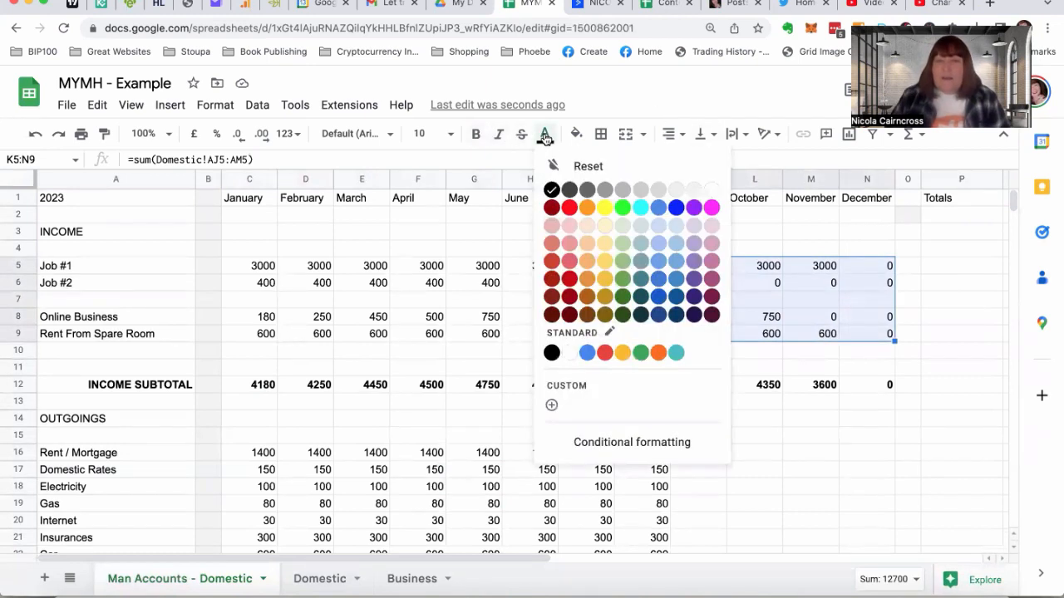
left_click(638, 190)
left_click(766, 332)
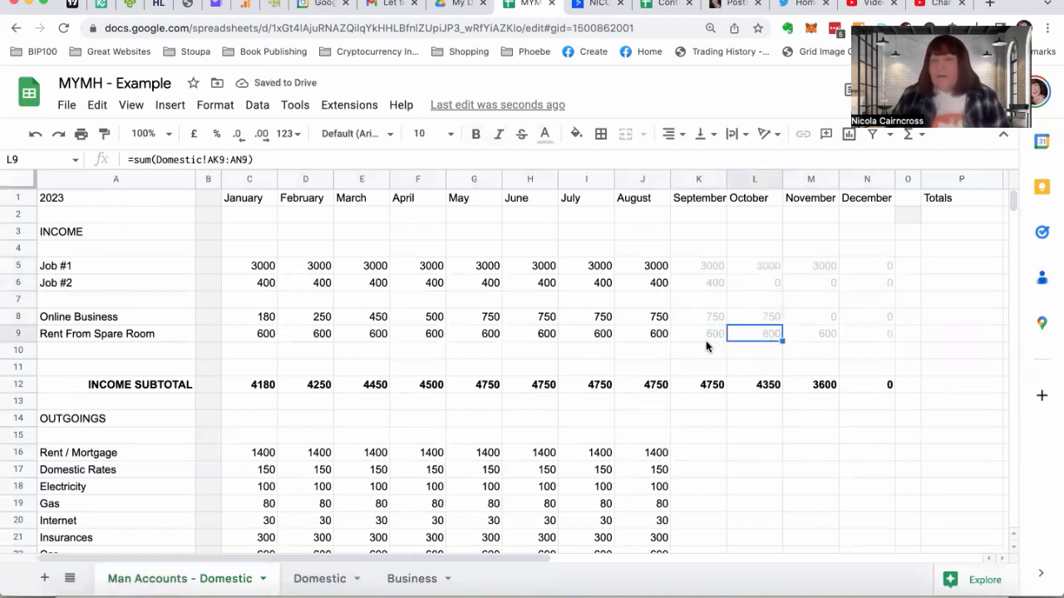
Total the year's Job #1 income in the Totals cell P5 with =sum(C5:N5), and select that cell
left_click(940, 266)
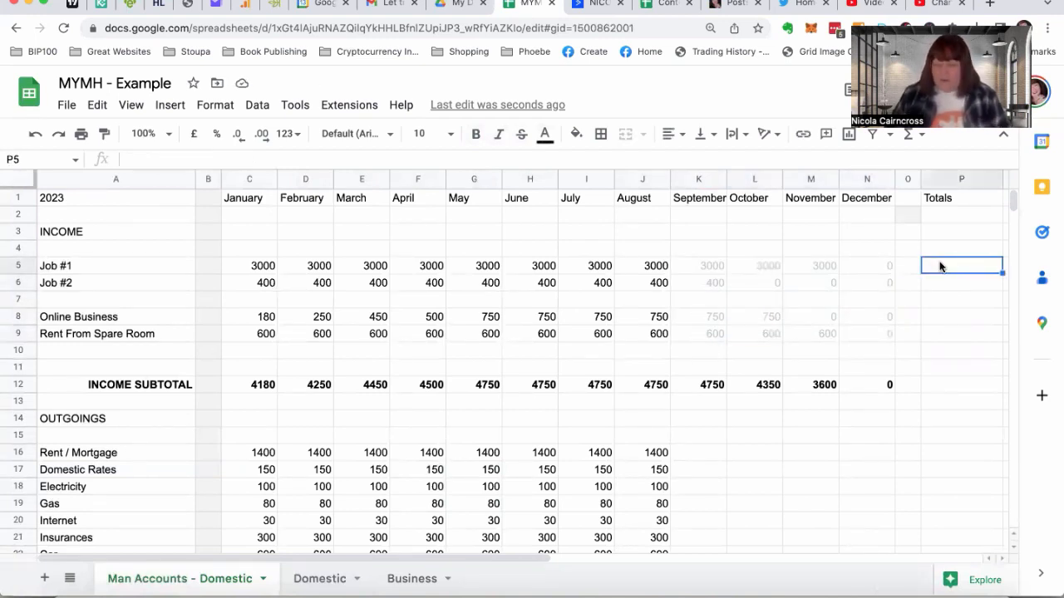
type("=sum")
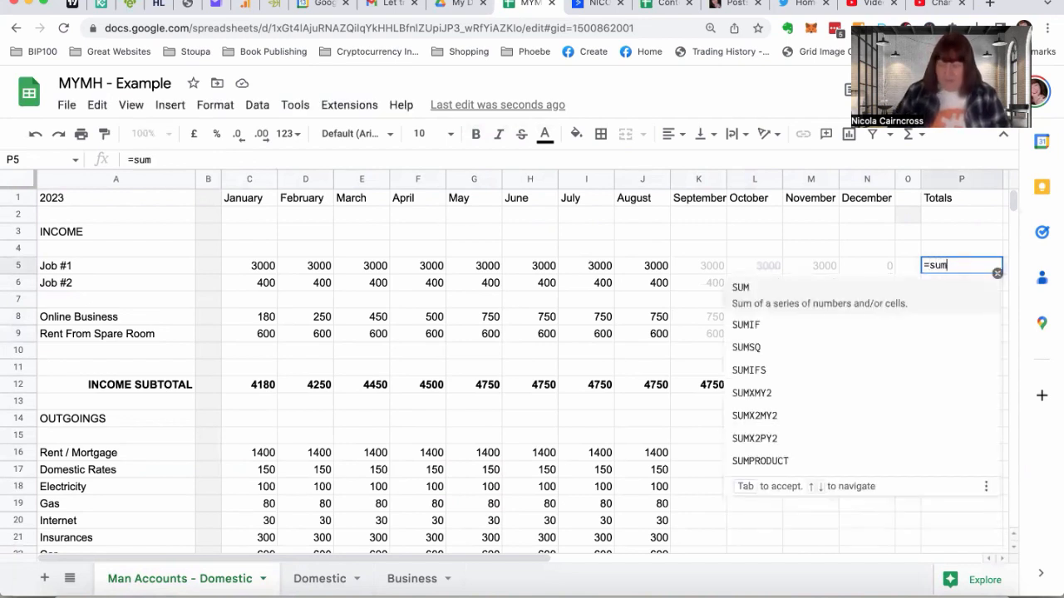
type("(")
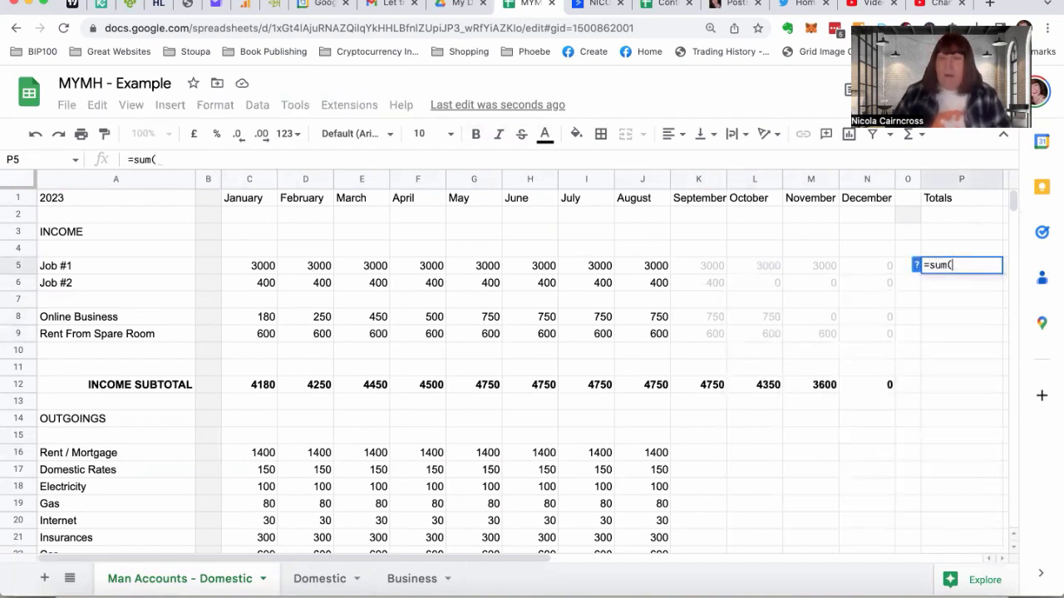
left_click(254, 266)
left_click_drag(292, 268, 858, 266)
type(")")
key("Return")
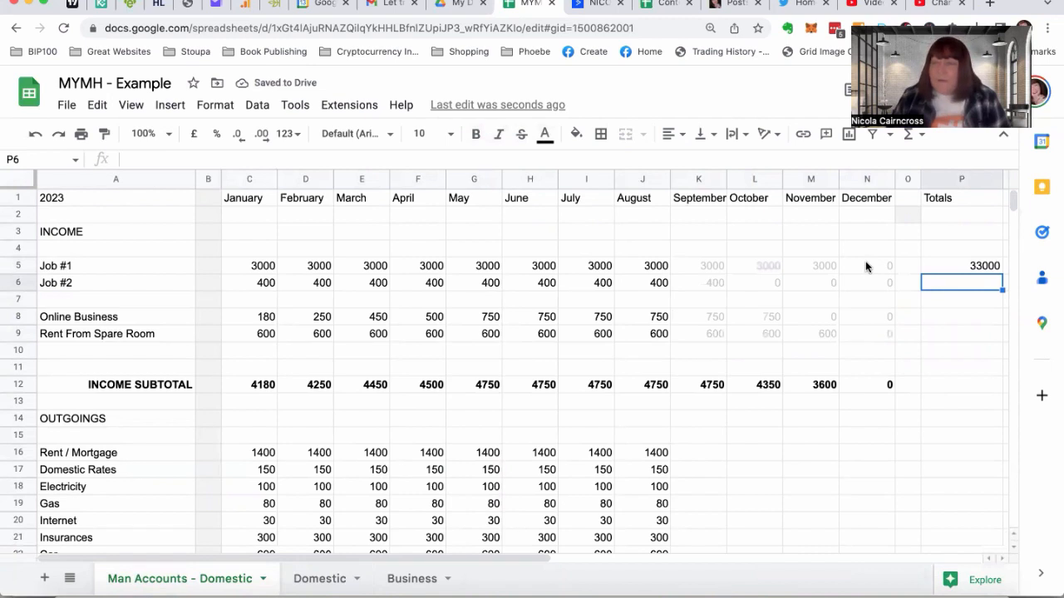
left_click(946, 267)
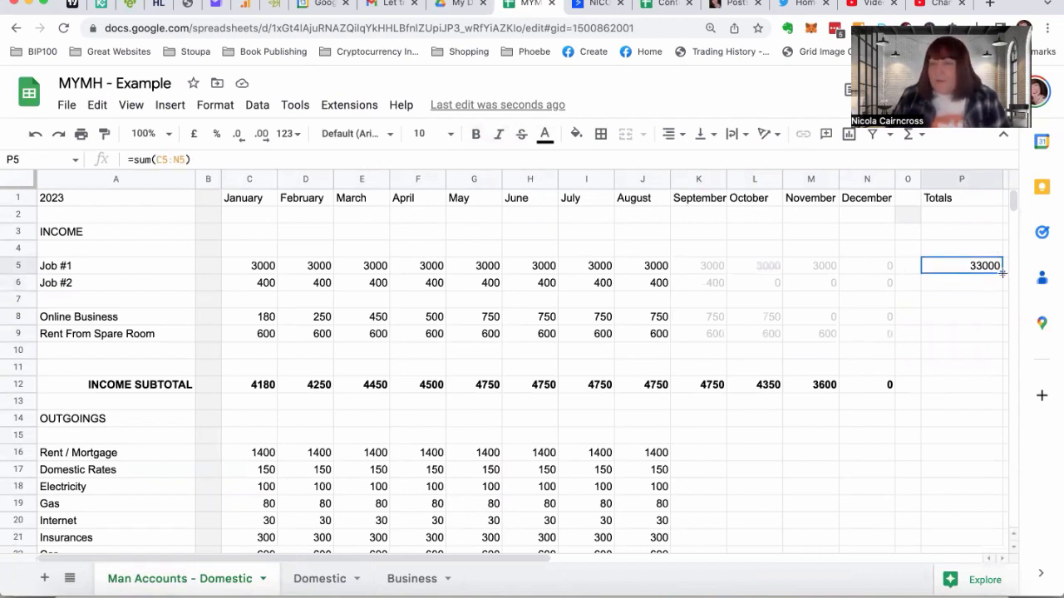
Fill the Totals formula in P5 down to P9 and clear the blank row's cell P7
left_click_drag(1002, 272, 999, 338)
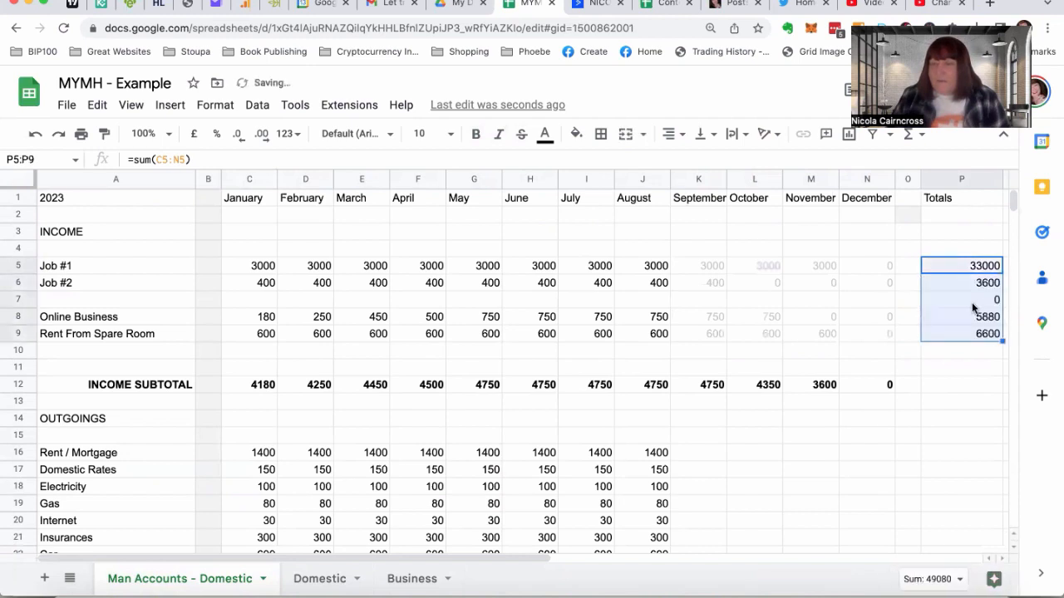
left_click(970, 301)
key("Delete")
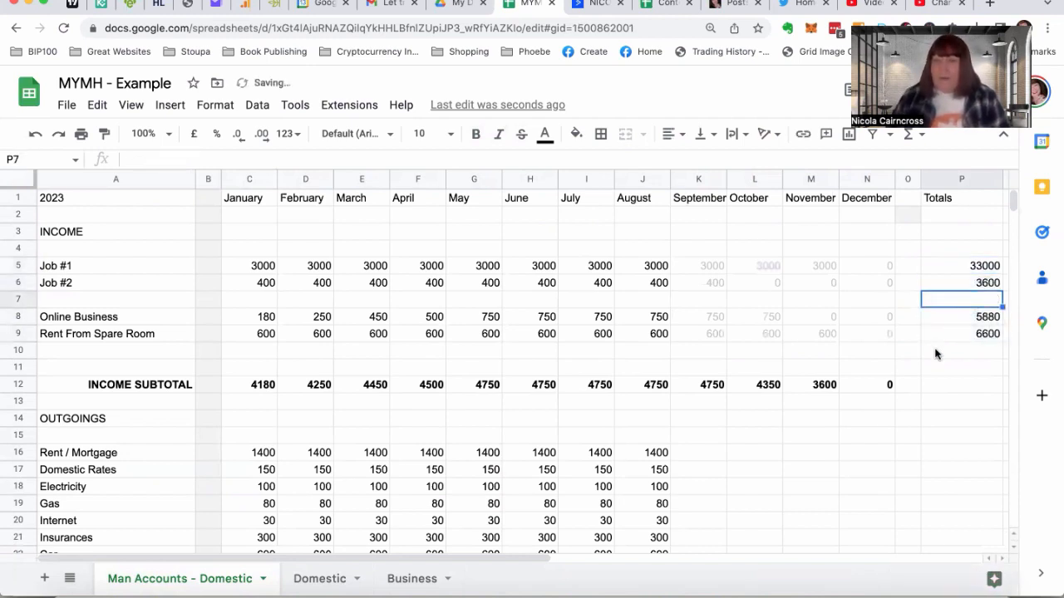
Copy the November income subtotal formula from M12 into the Totals column at P12
left_click(801, 387)
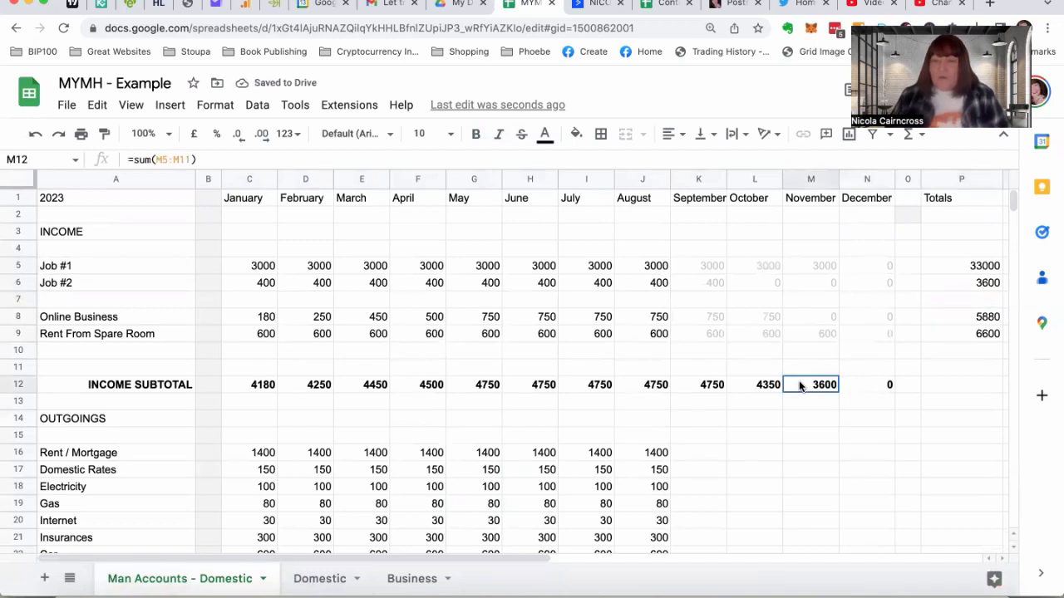
key("ctrl+c")
left_click(979, 385)
key("ctrl+v")
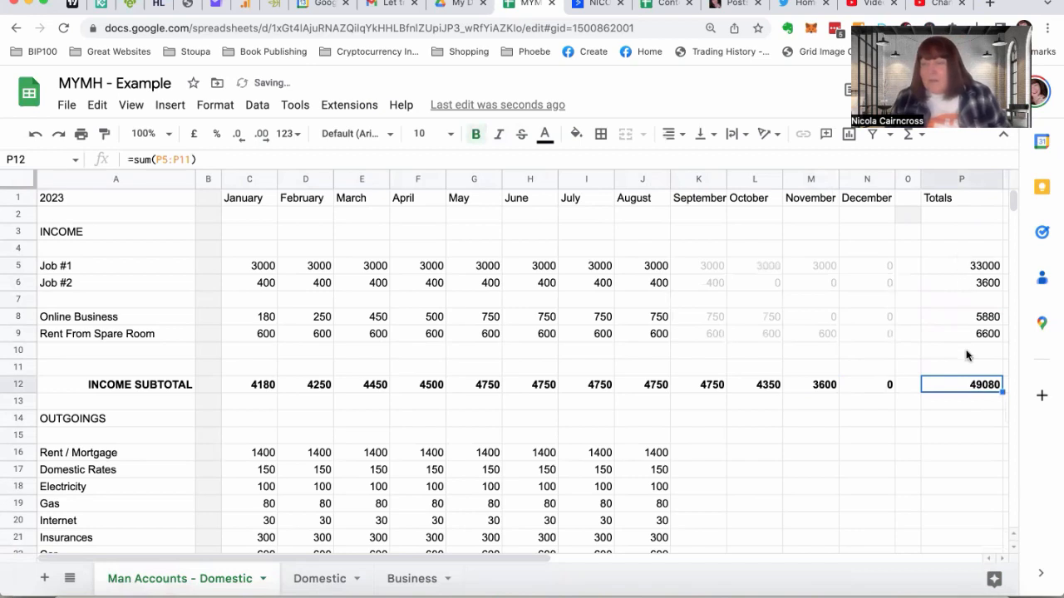
Insert two extra narrow columns beside spacer column O, between December and Totals
left_click(907, 385)
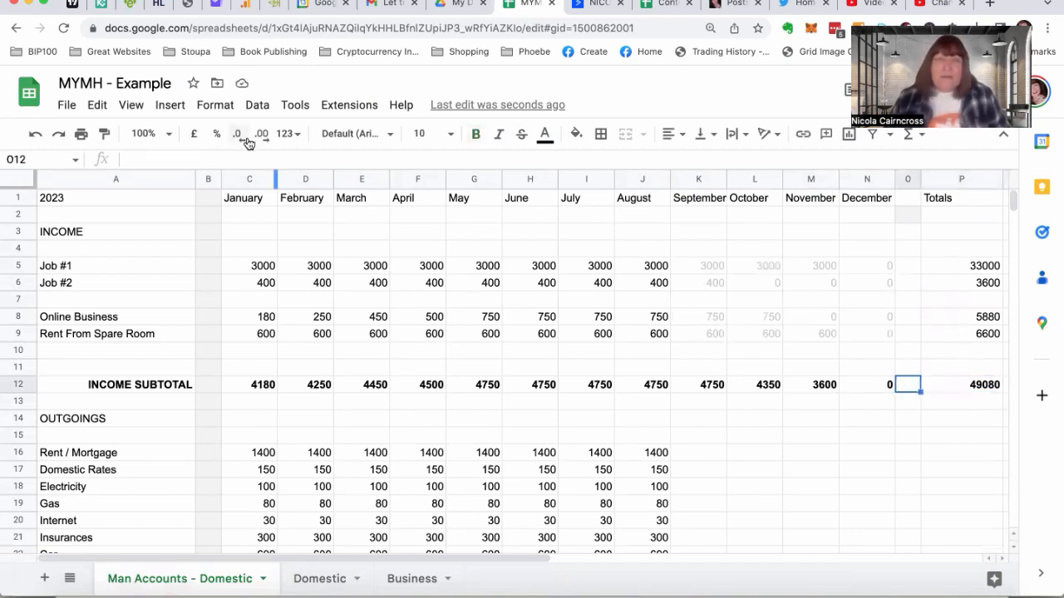
left_click(171, 105)
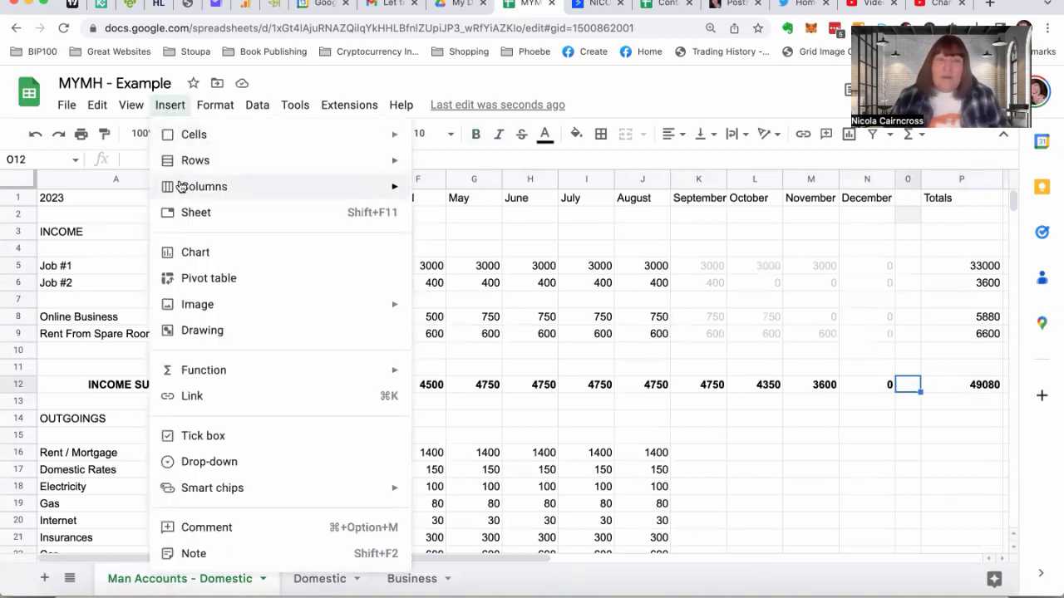
mouse_move(183, 186)
left_click(423, 193)
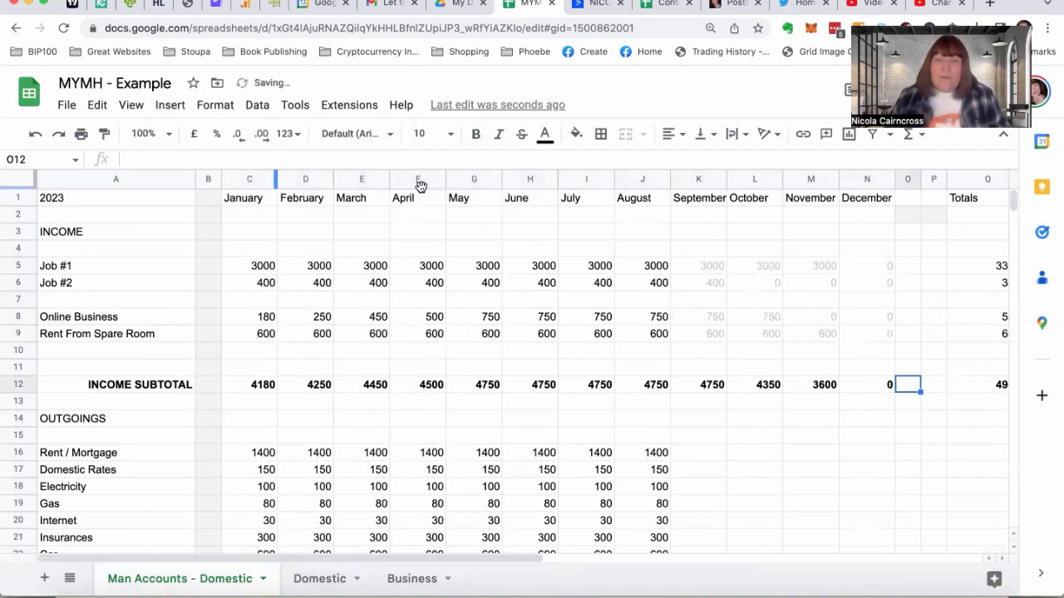
left_click(171, 106)
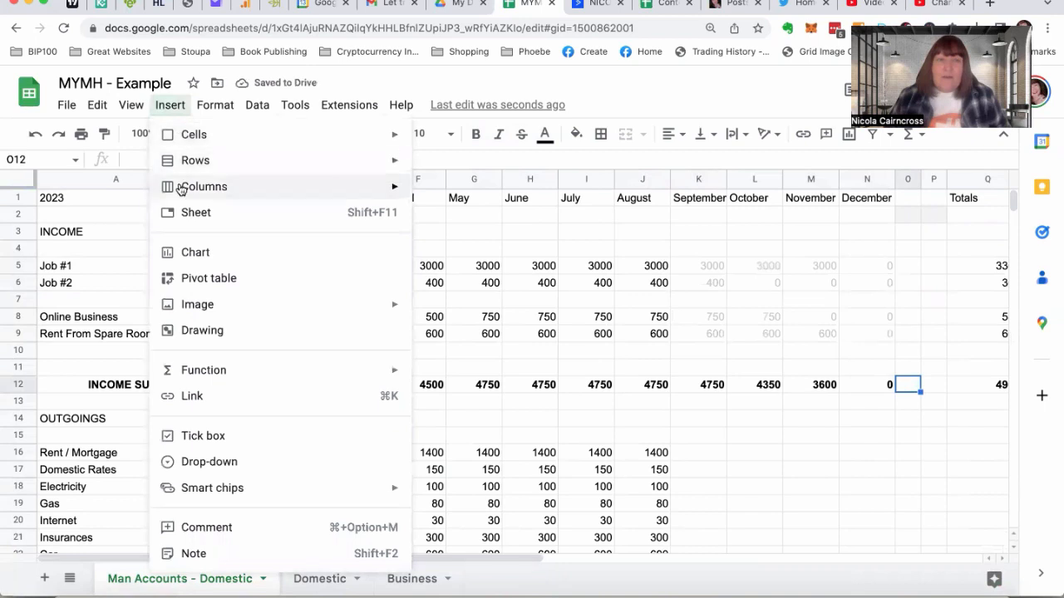
mouse_move(180, 189)
left_click(479, 194)
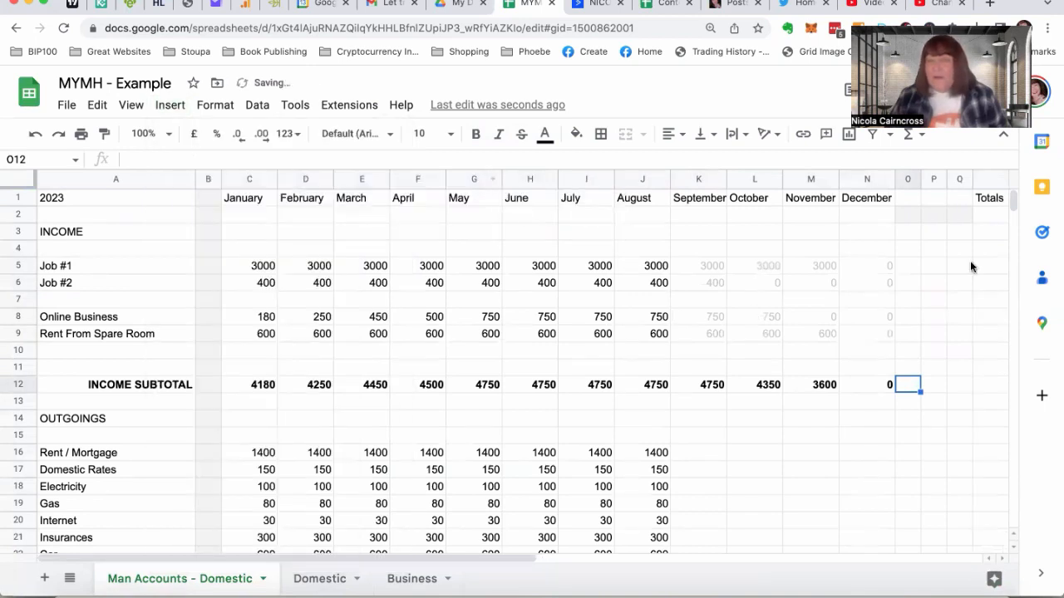
Widen the new column P to about the month columns' width and narrow column A to fit its labels
left_click_drag(946, 179, 973, 179)
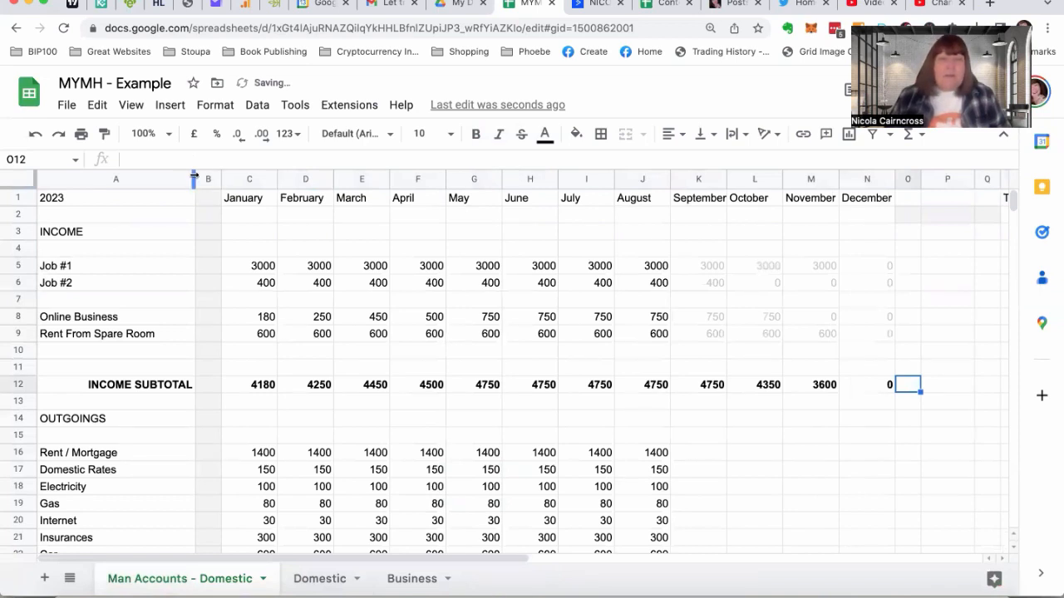
left_click_drag(194, 179, 157, 183)
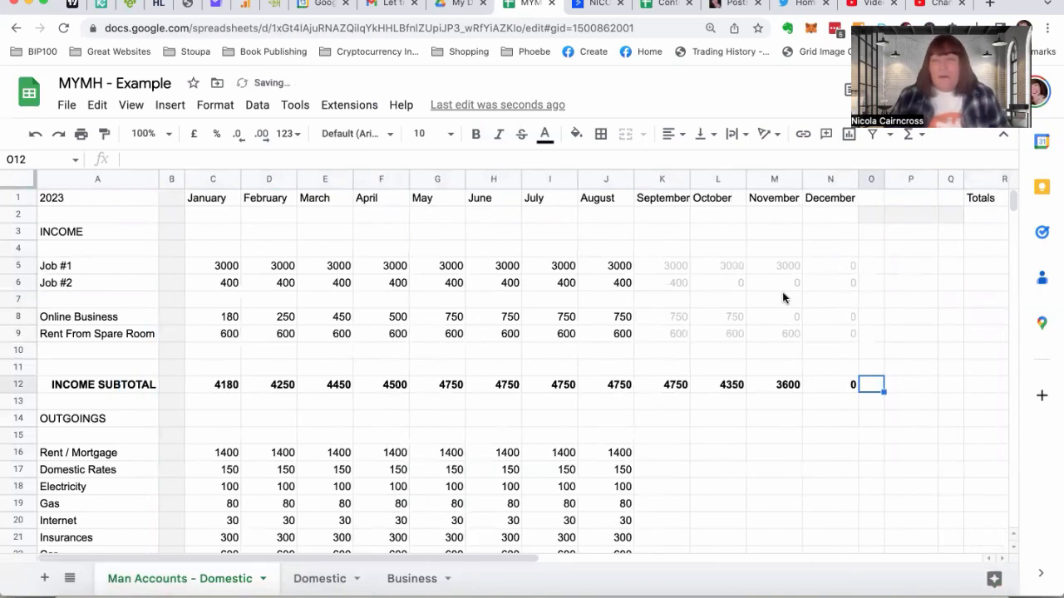
Enter the heading "Check" in P1
left_click(904, 197)
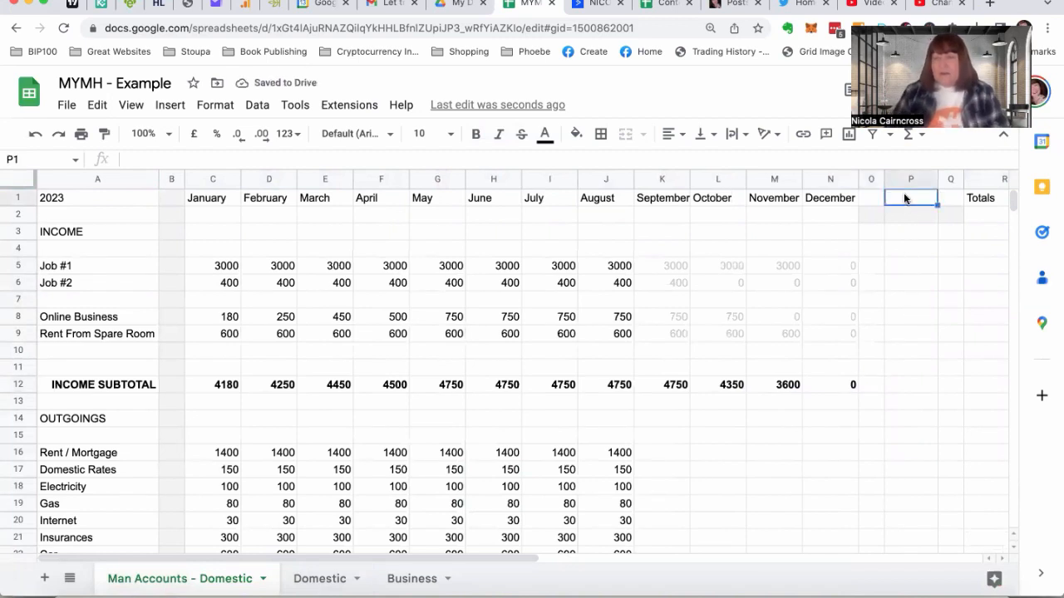
type("Chck")
key("BackSpace")
key("BackSpace")
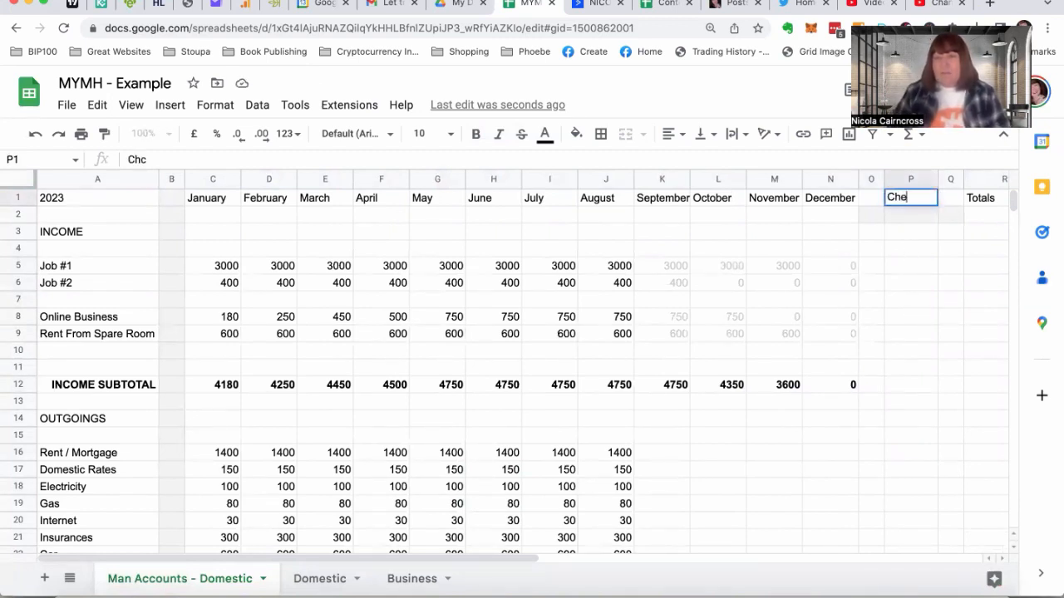
type("eck")
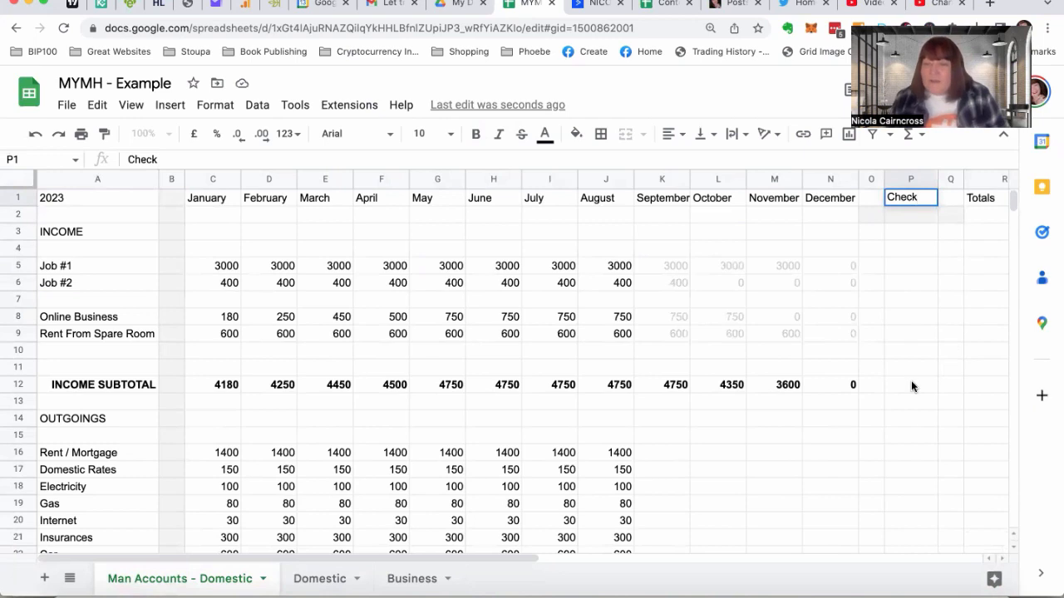
Sum the monthly income subtotals in the Check column cell P12 with =sum(C12:N12), and select that cell
left_click(911, 383)
scroll(912, 385, "right", 3)
scroll(913, 385, "right", 1)
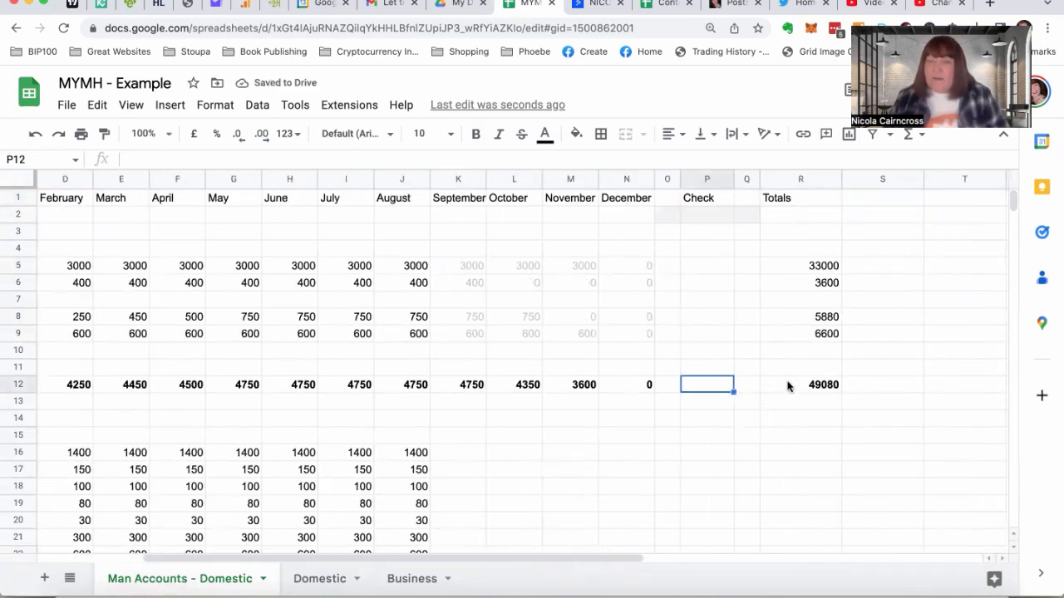
type("=")
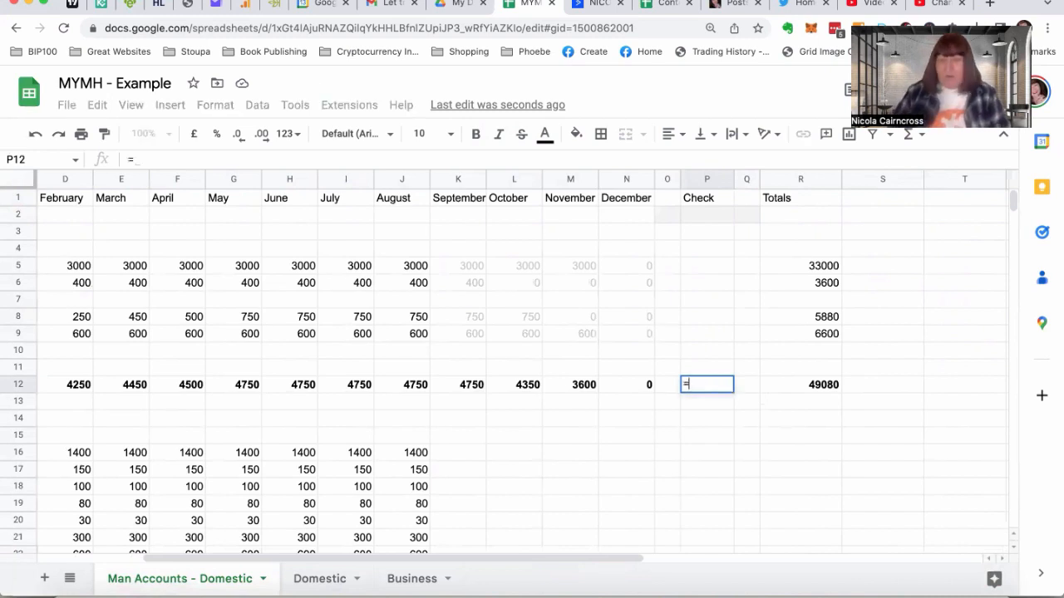
type("sum(")
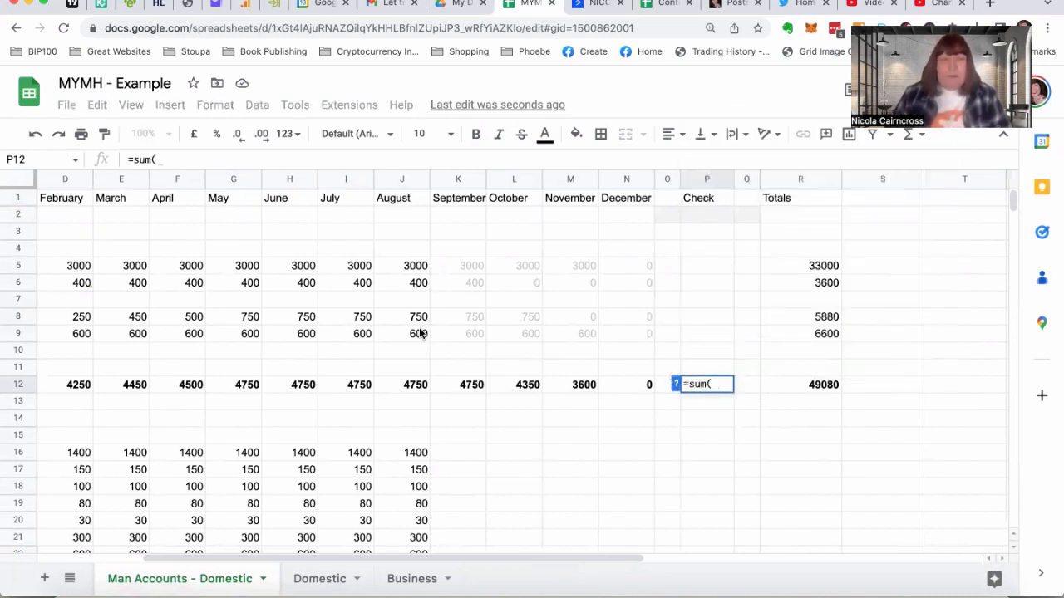
scroll(420, 333, "left", 2)
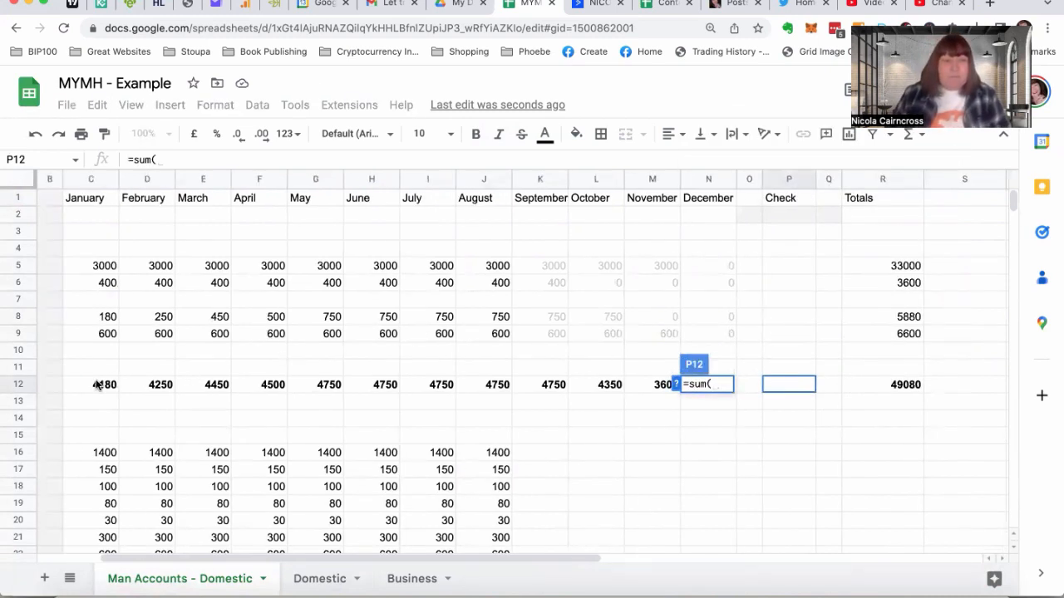
left_click_drag(102, 384, 697, 384)
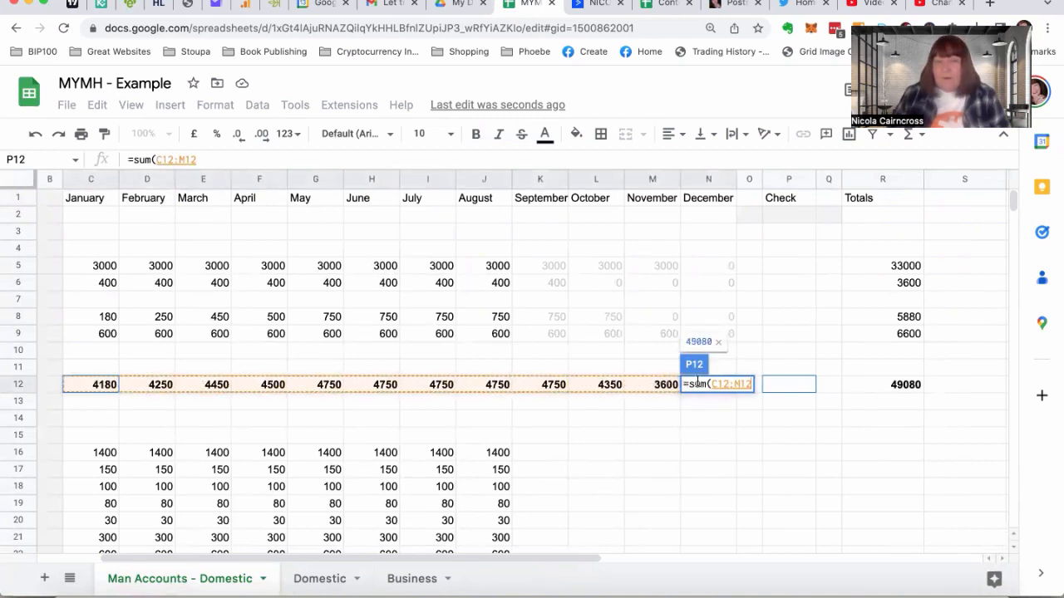
key("Return")
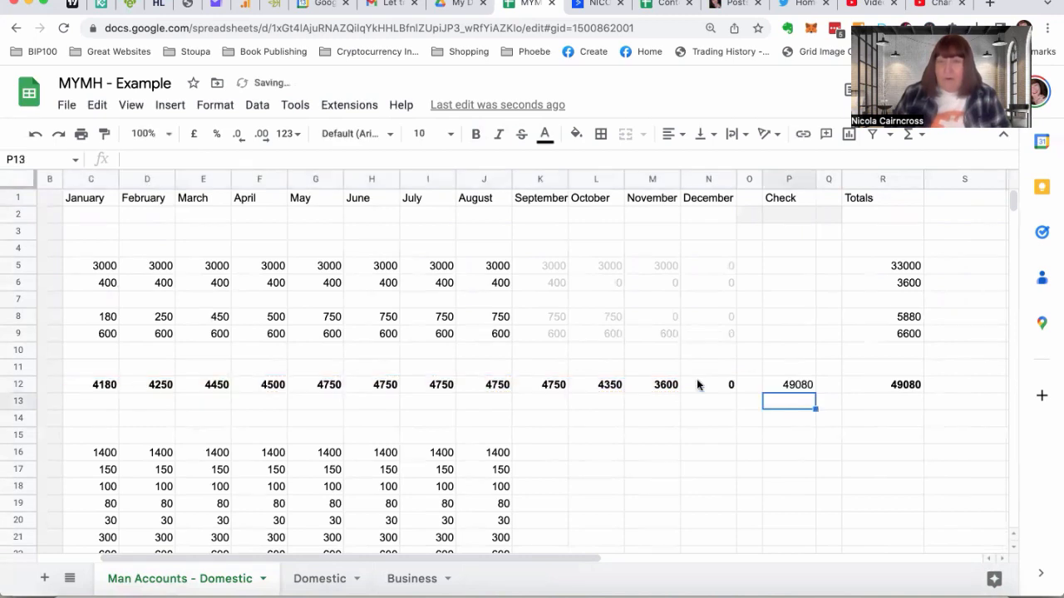
left_click(782, 385)
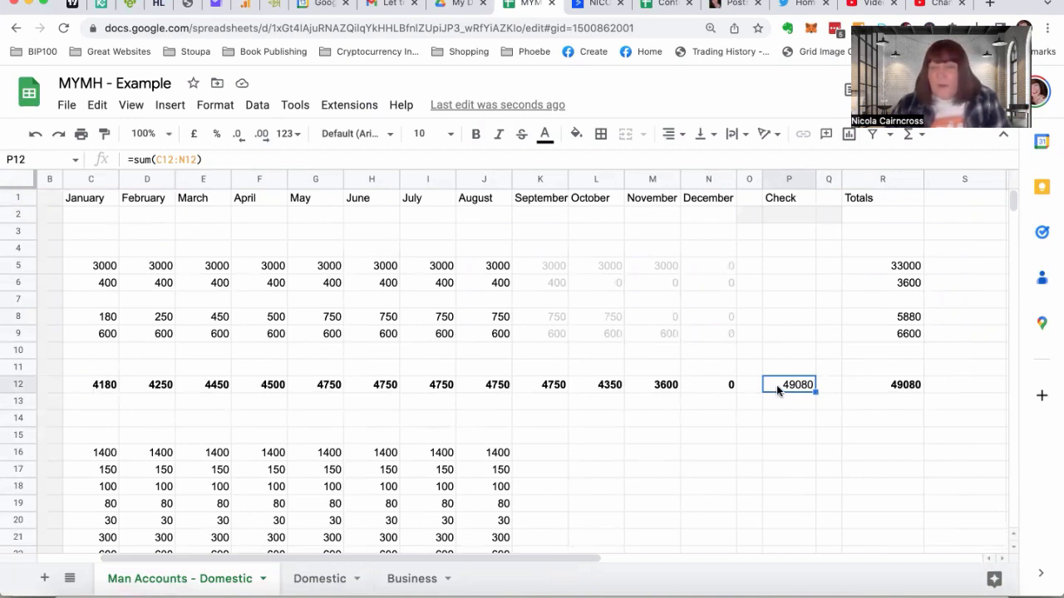
Format the whole Check column P in grey italic text, and select its income check cell P12
left_click(783, 179)
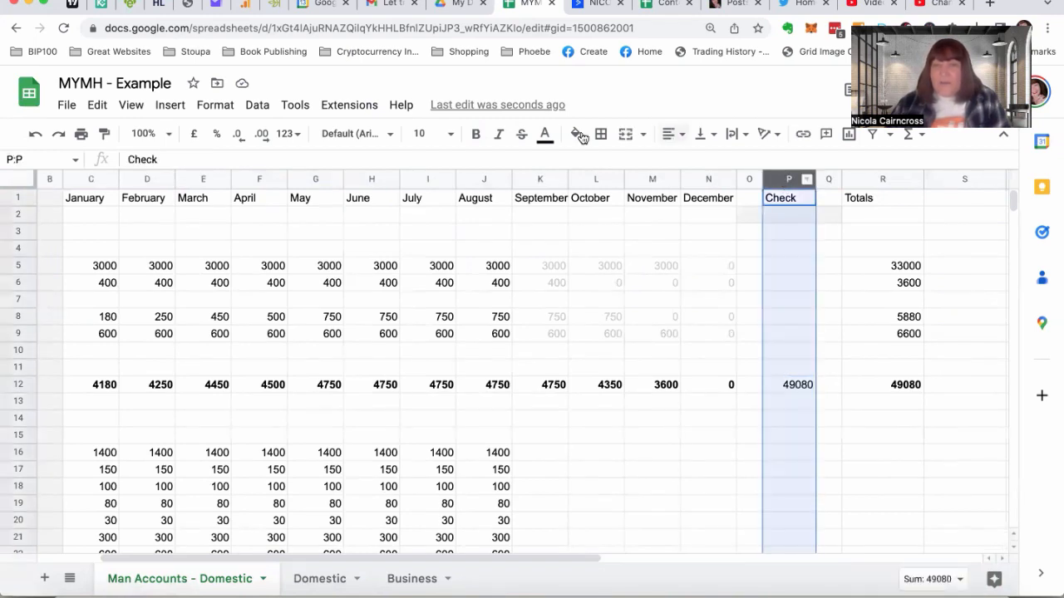
left_click(544, 135)
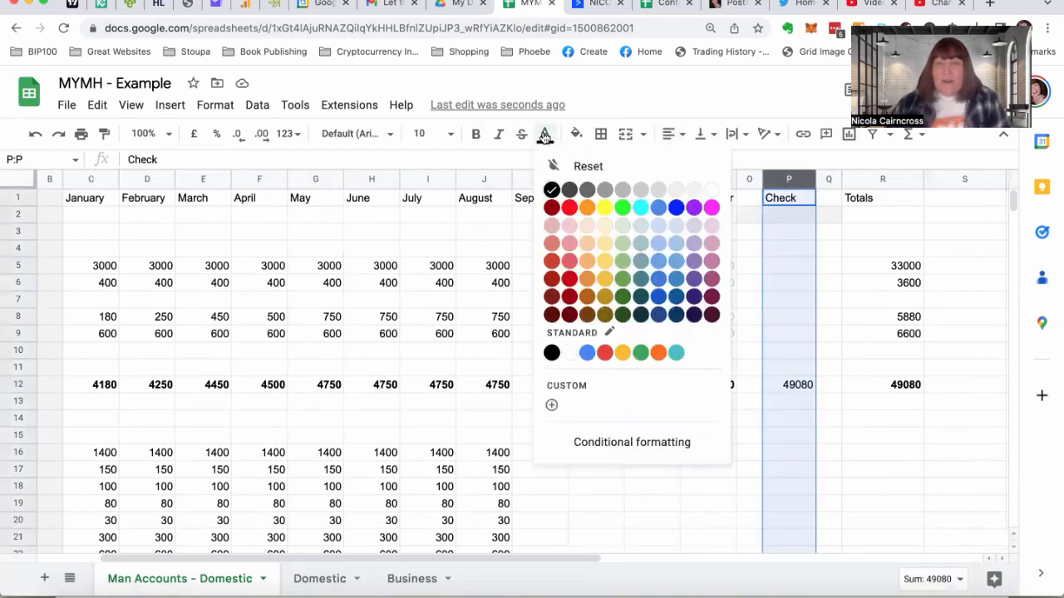
left_click(622, 191)
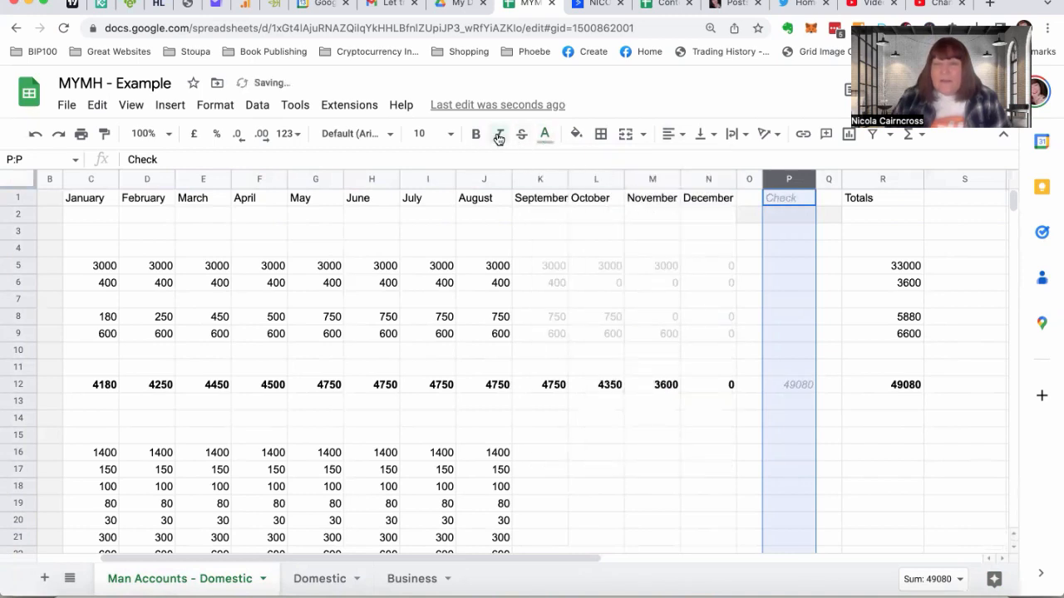
left_click(879, 382)
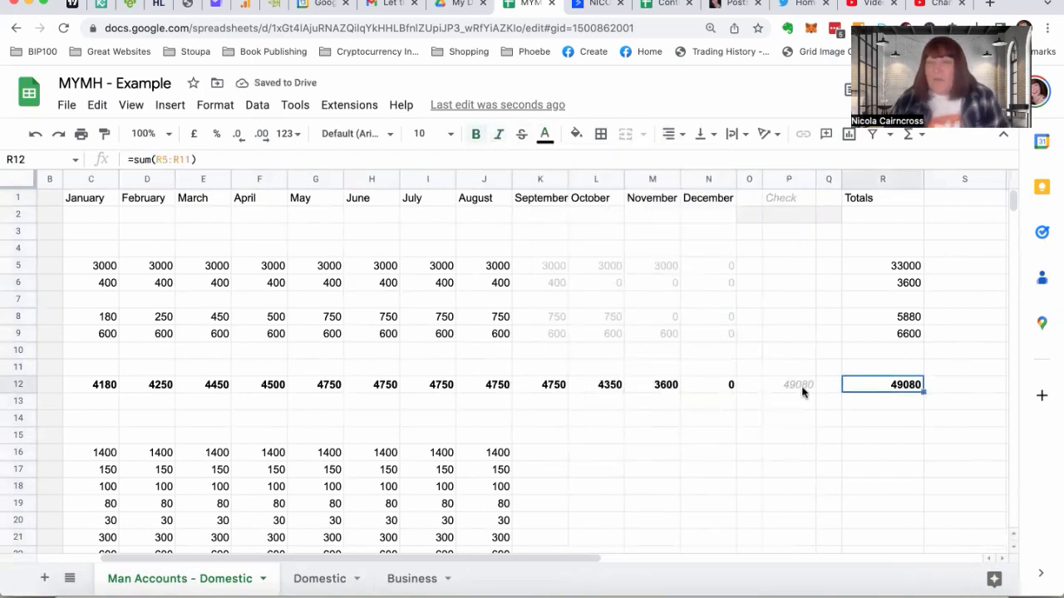
left_click(786, 384)
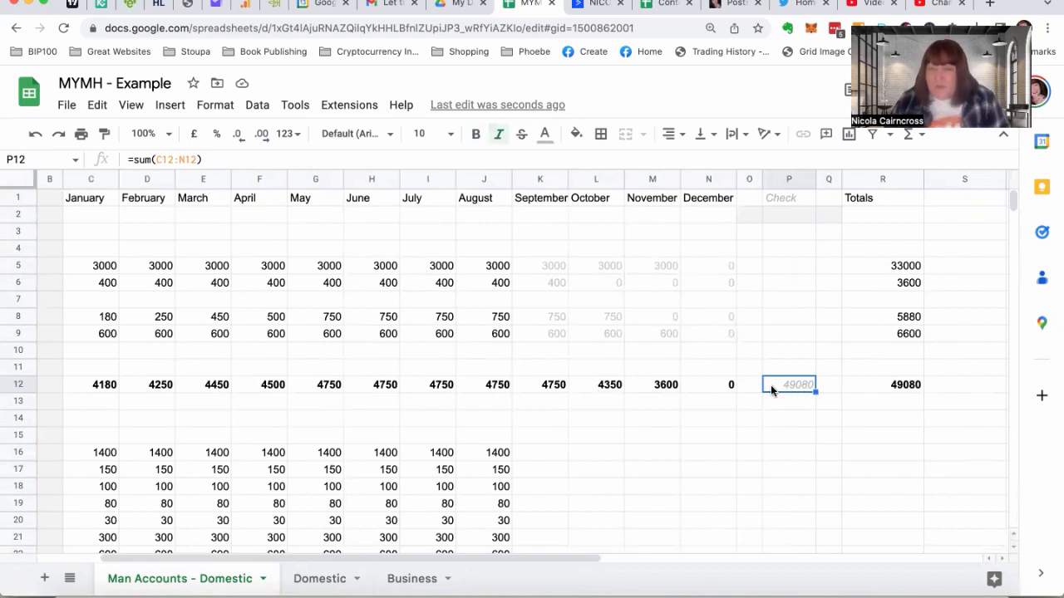
Fill the August outgoings formulas in J16:J31 across to December in column N
scroll(680, 417, "down", 3)
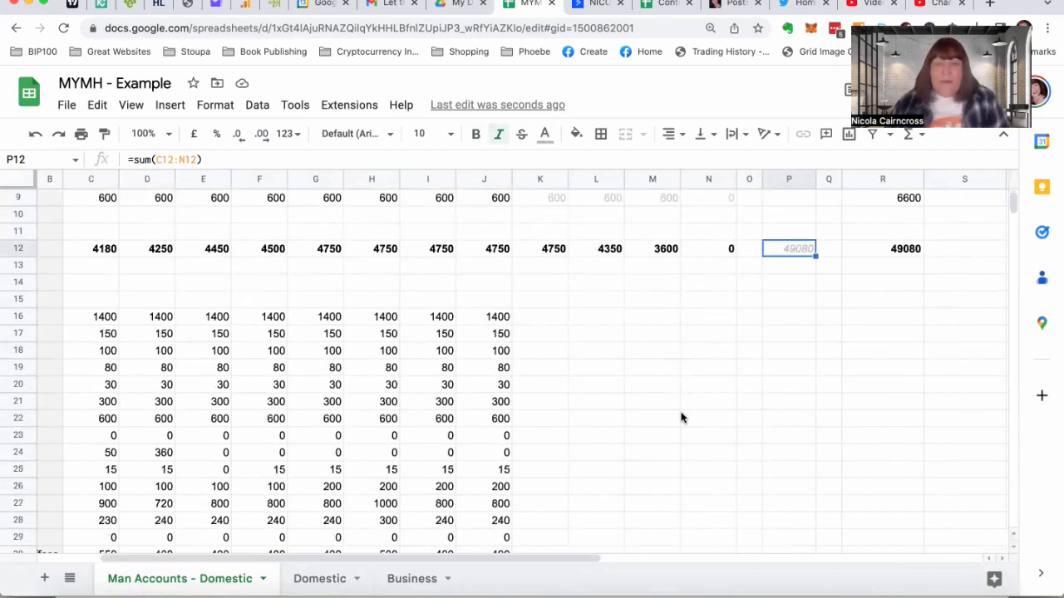
scroll(681, 418, "down", 3)
scroll(681, 418, "up", 1)
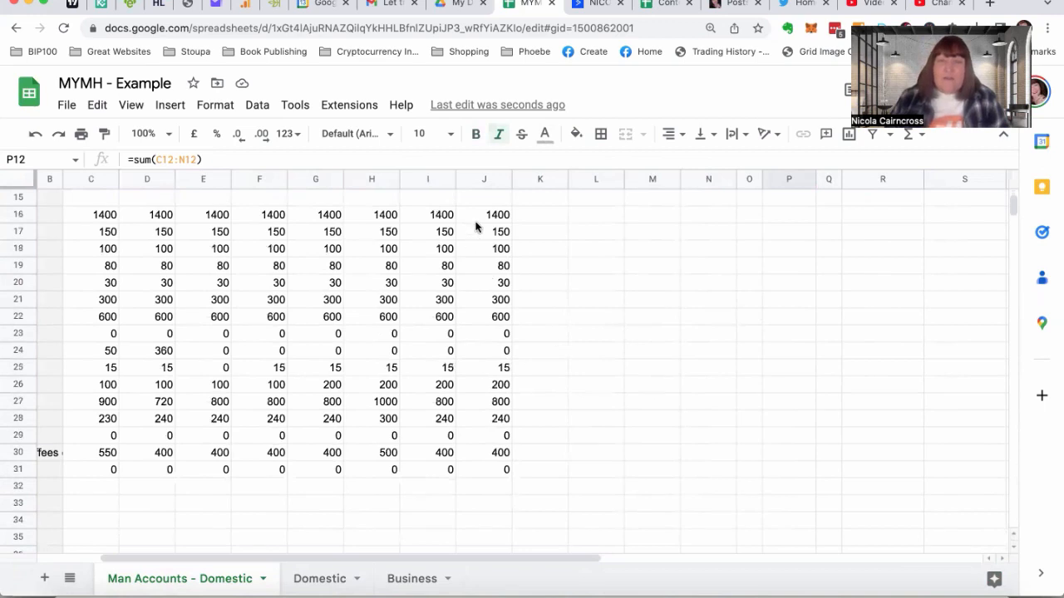
left_click_drag(475, 216, 731, 475)
scroll(781, 358, "up", 5)
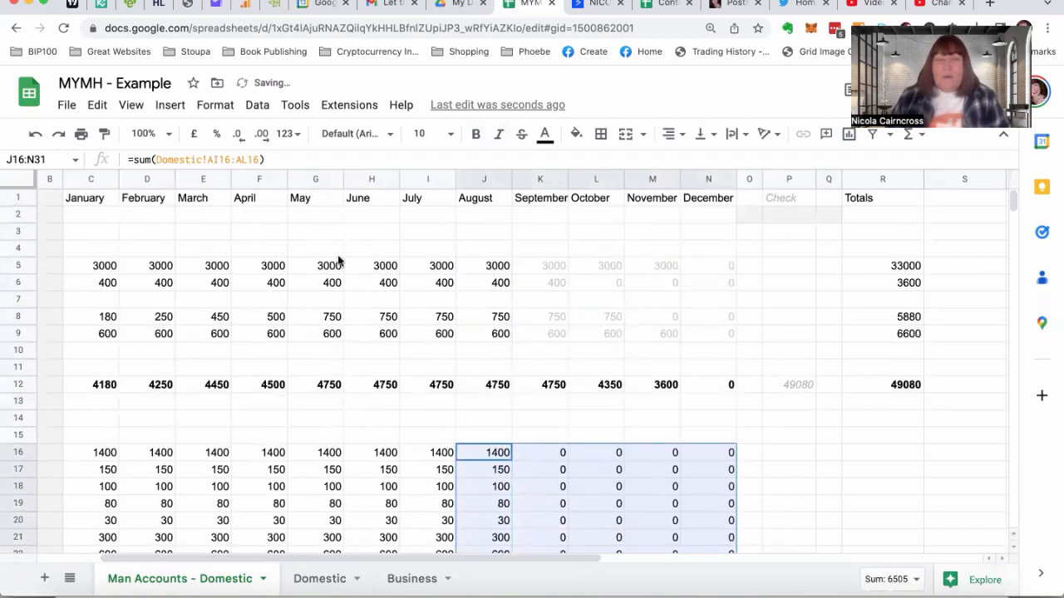
Freeze the first row and the first column of the sheet
scroll(83, 214, "left", 3)
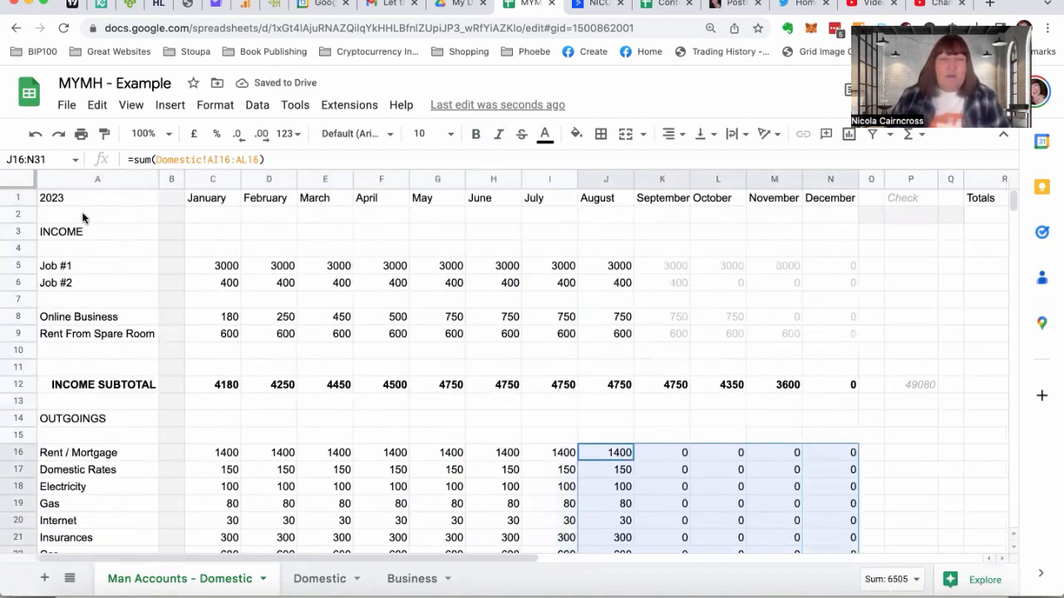
left_click(126, 215)
left_click(130, 105)
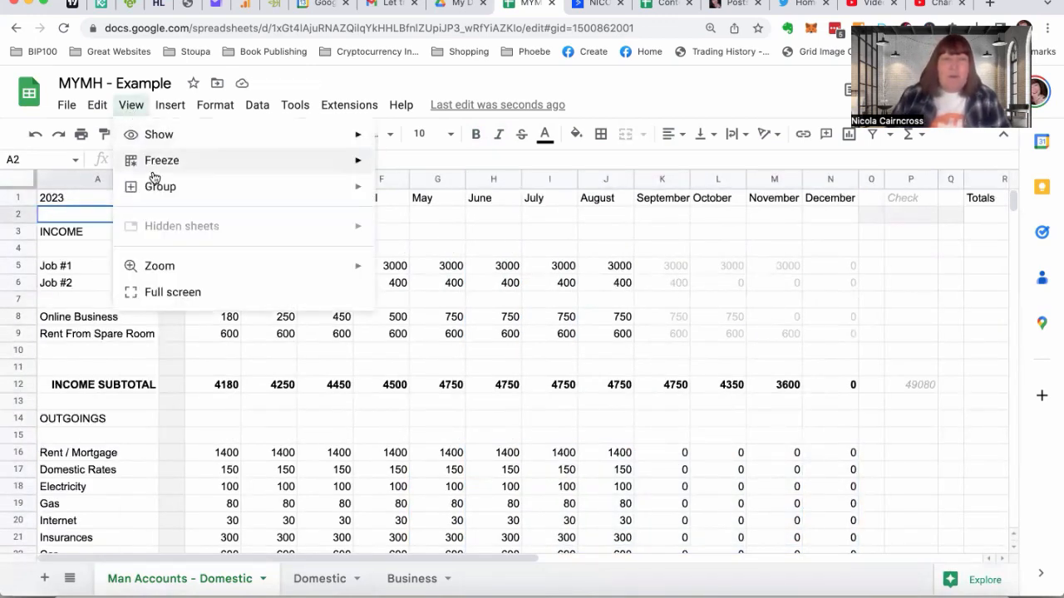
mouse_move(156, 164)
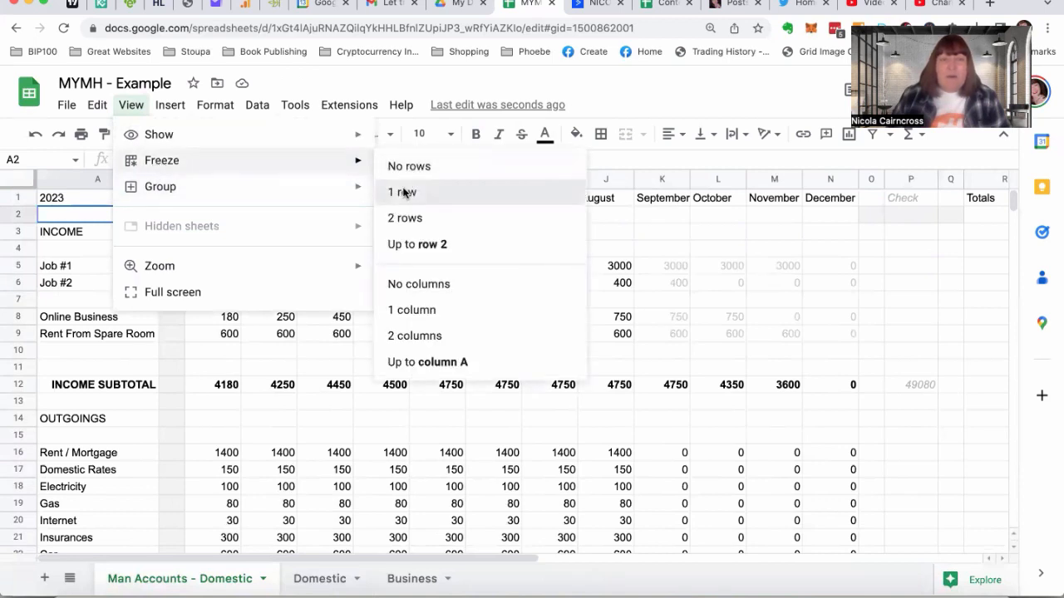
left_click(405, 192)
left_click(130, 105)
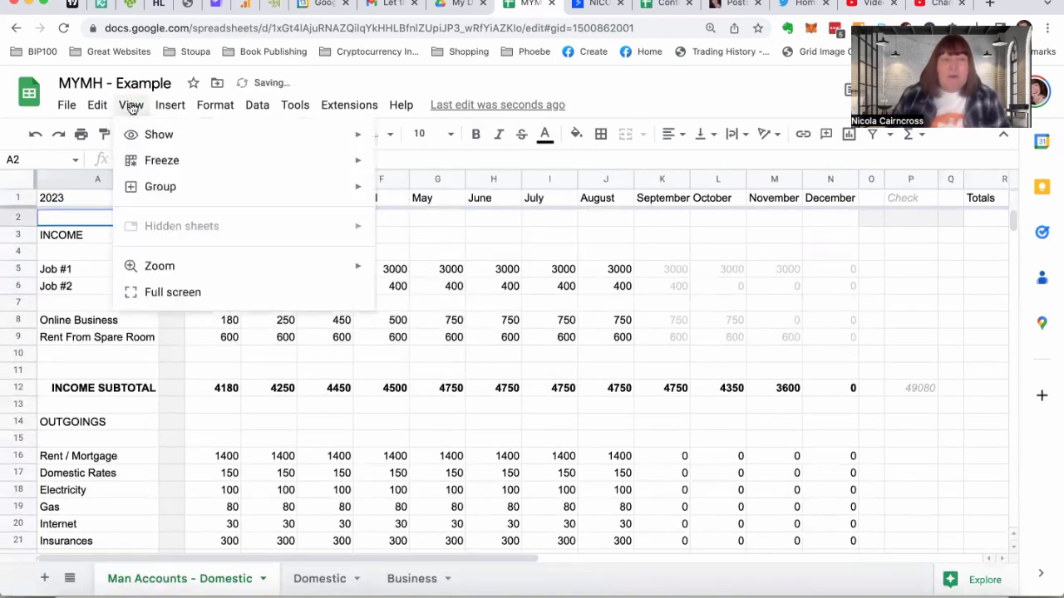
mouse_move(150, 164)
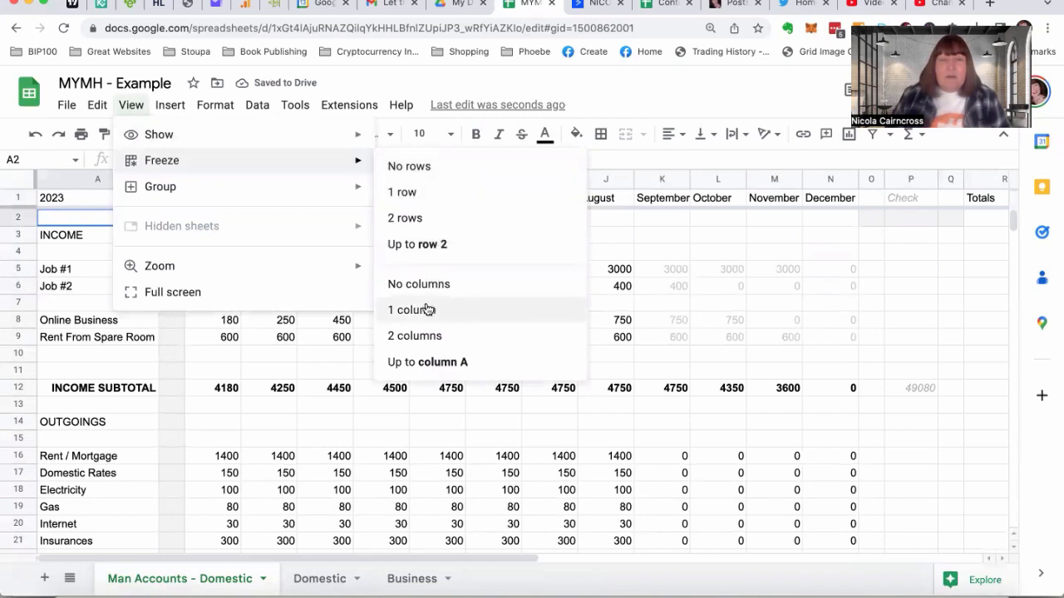
left_click(412, 310)
scroll(492, 318, "right", 10)
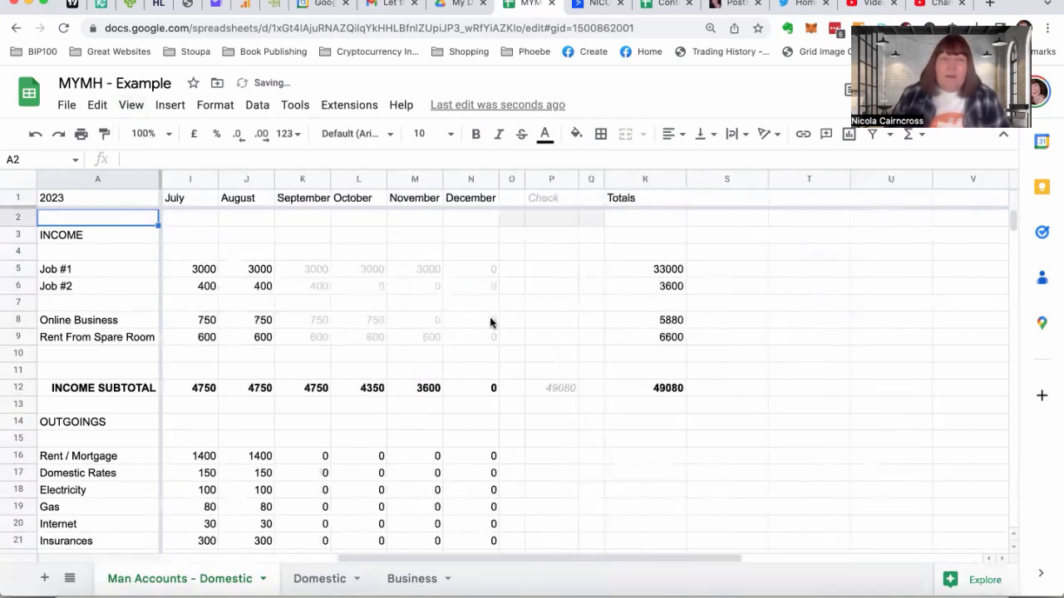
Total the January outgoings in the Outgoings Subtotal cell C32 with =sum(C16:C31)
scroll(489, 322, "left", 10)
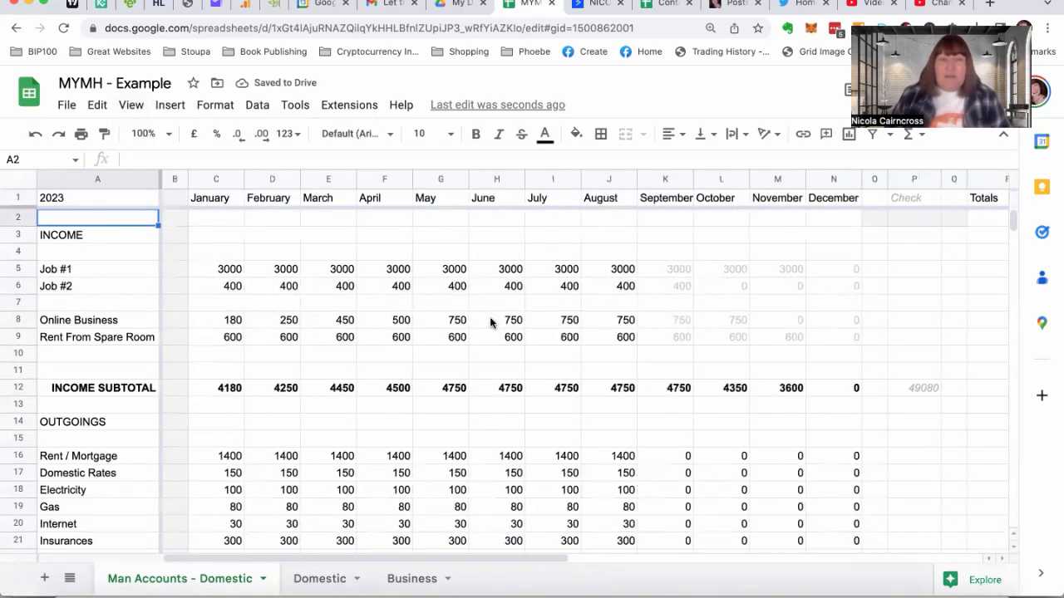
scroll(490, 322, "down", 6)
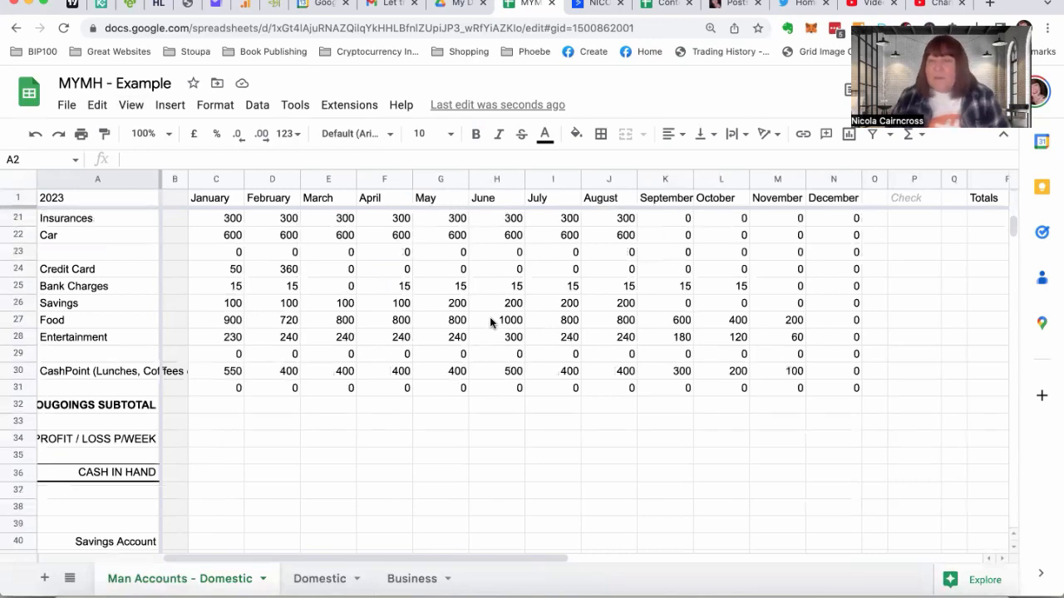
scroll(490, 322, "up", 1)
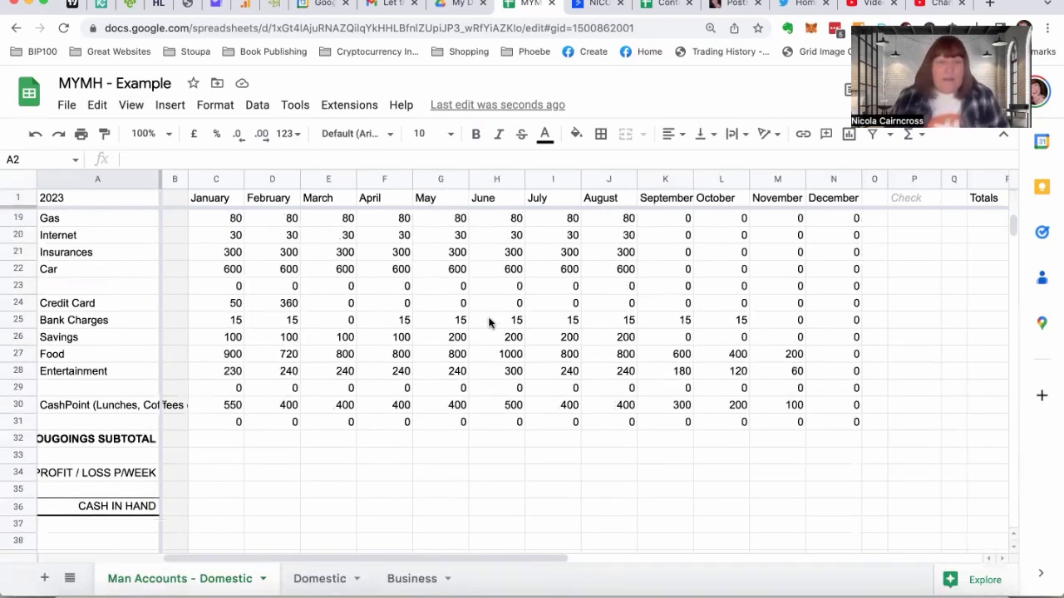
scroll(329, 326, "up", 4)
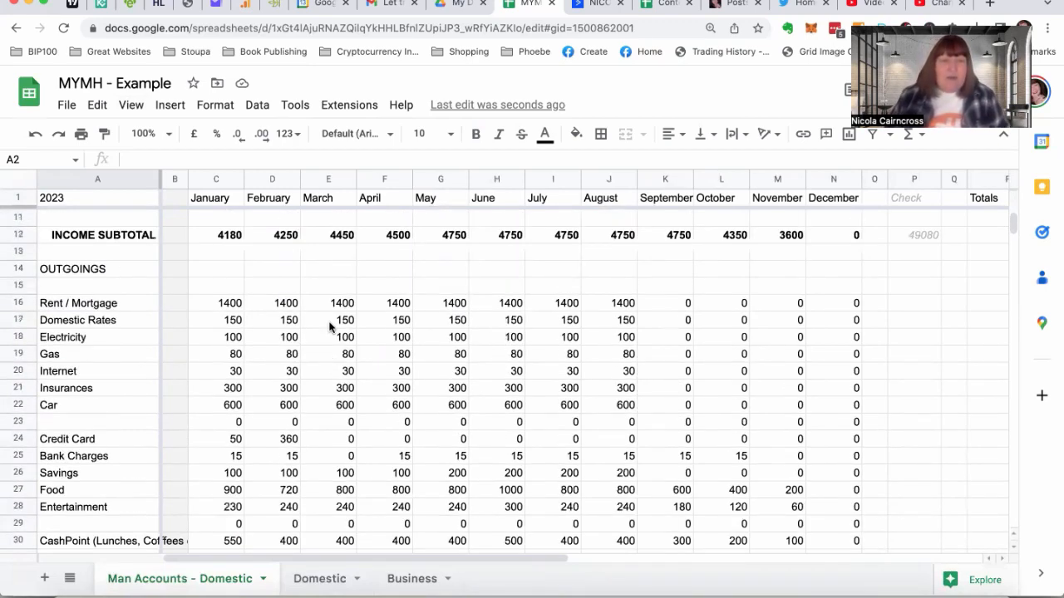
scroll(329, 327, "down", 4)
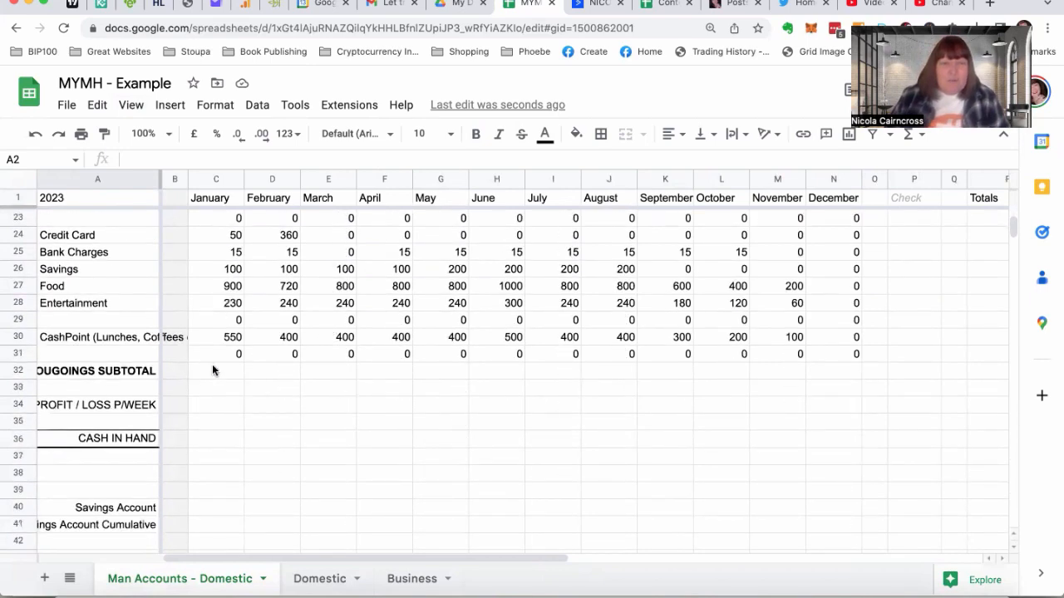
left_click(212, 370)
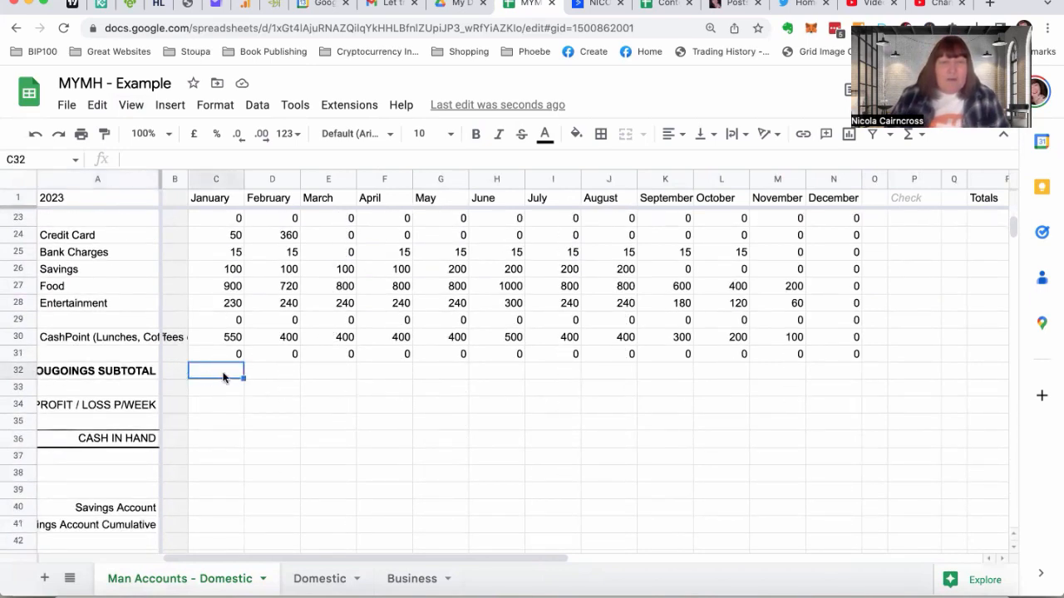
scroll(352, 373, "up", 3)
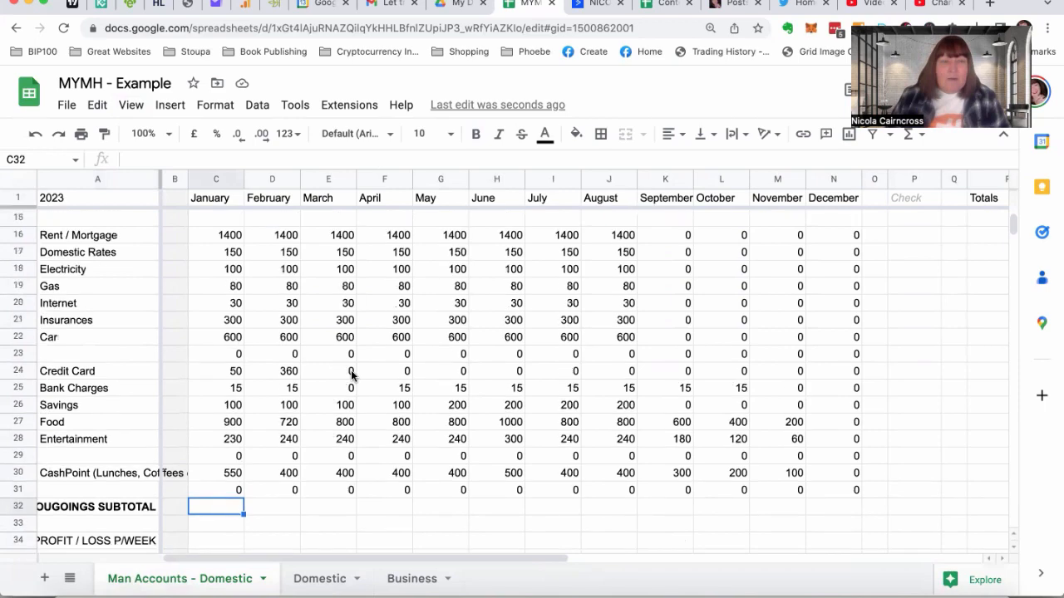
type("=su")
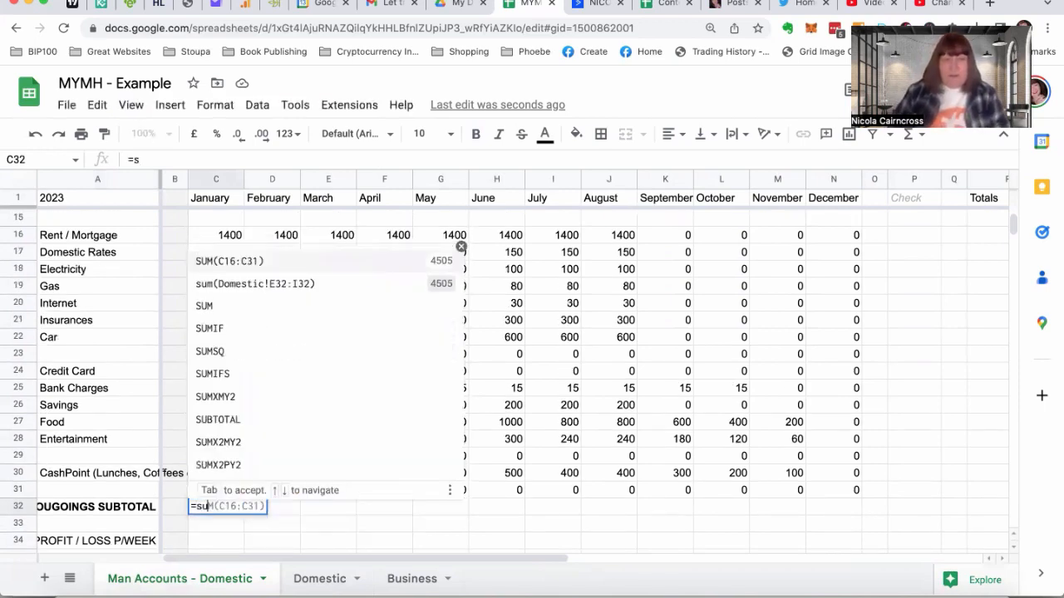
type("m(")
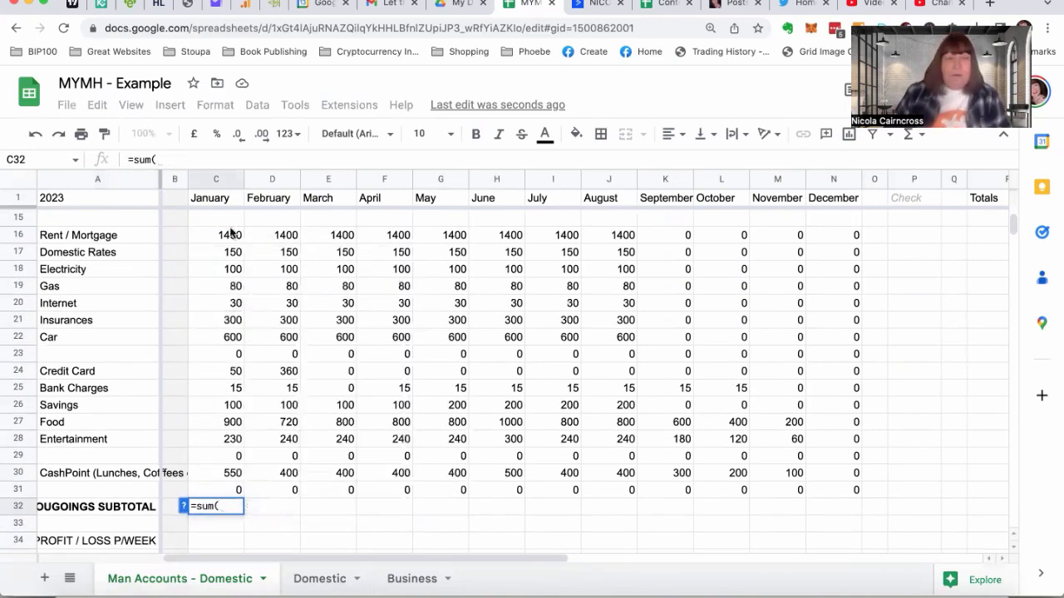
left_click_drag(210, 228, 235, 491)
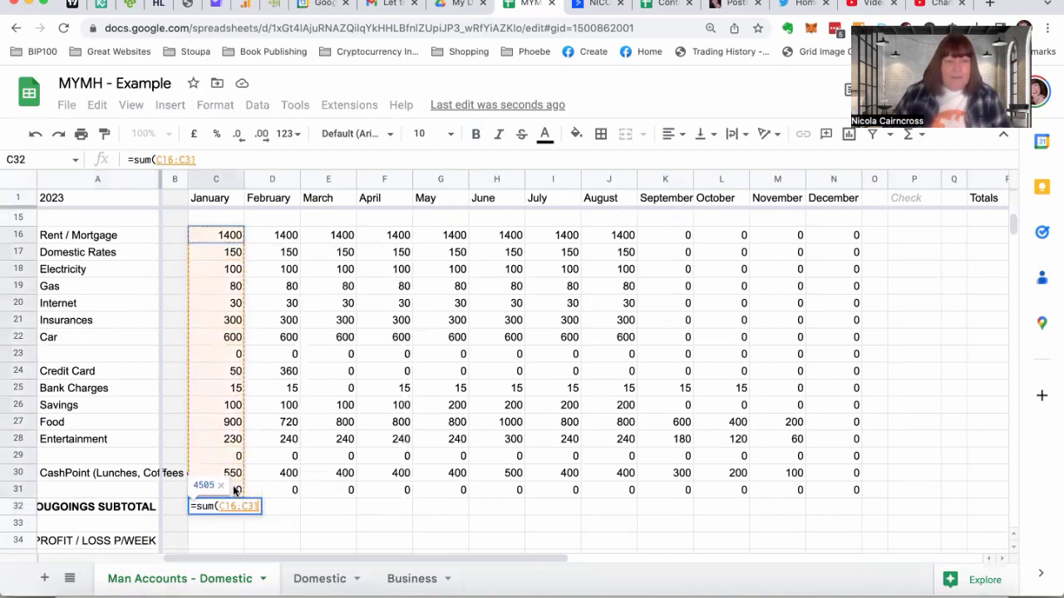
key("Return")
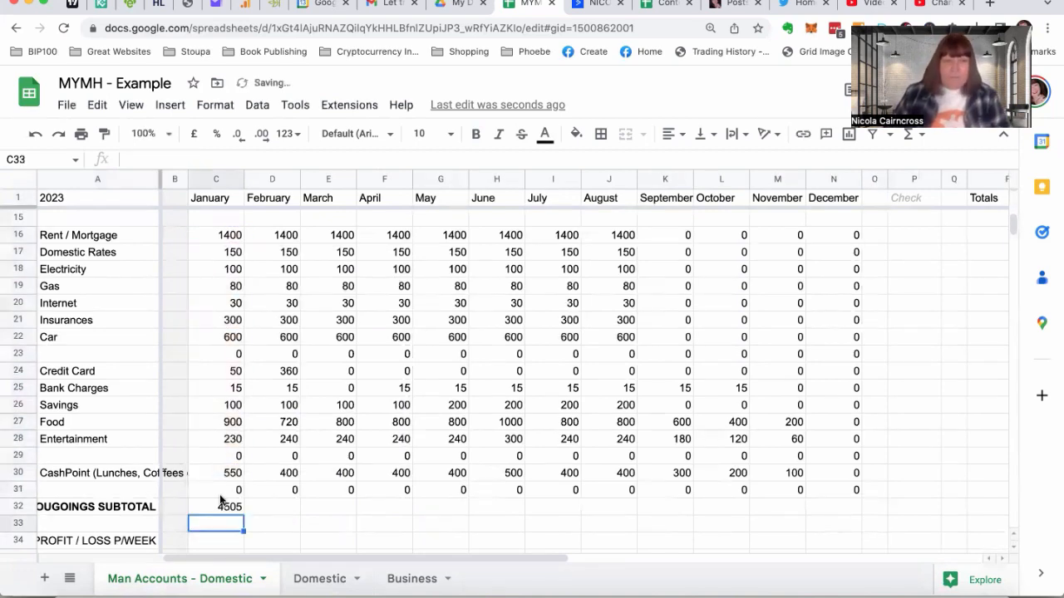
Make the January outgoings subtotal in C32 bold and fill it across to December in N32
left_click(218, 507)
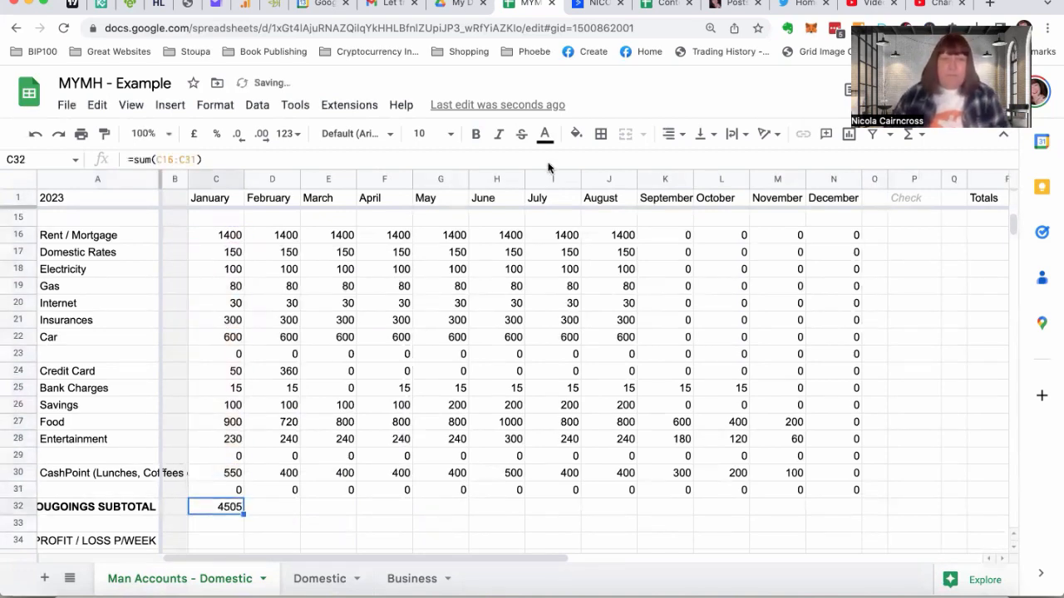
left_click(475, 133)
left_click_drag(243, 515, 827, 504)
Sum the monthly outgoings subtotals in the Check column cell P32 with =sum(C32:N32)
scroll(686, 393, "right", 4)
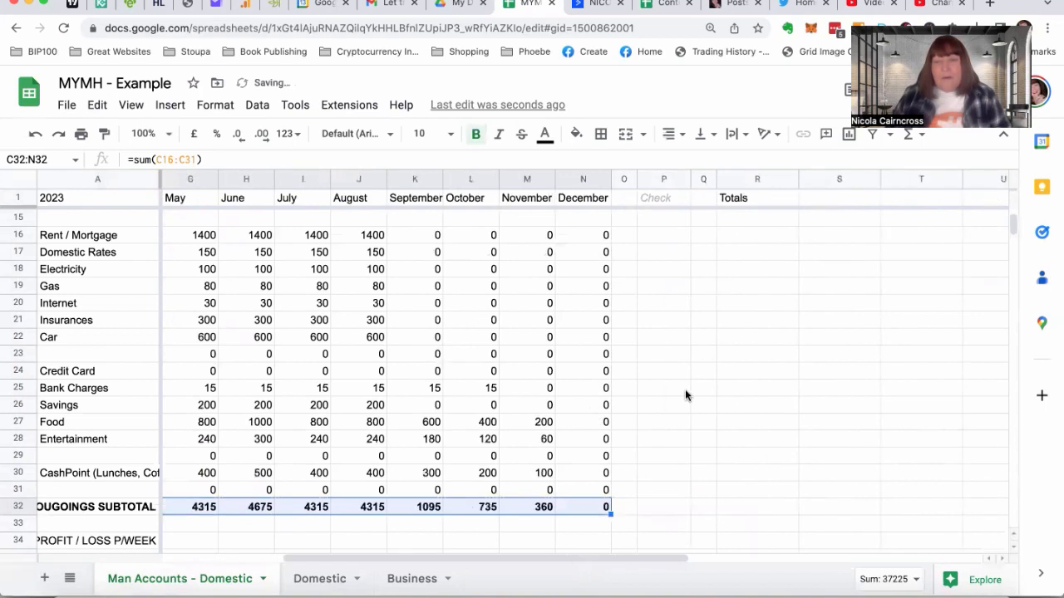
left_click(662, 504)
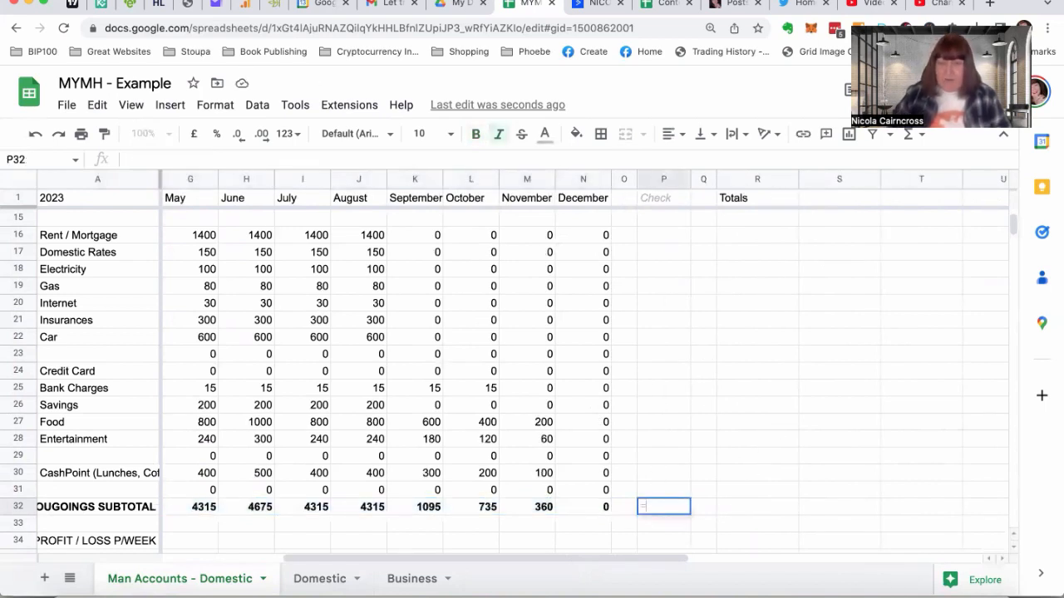
type("=sum(")
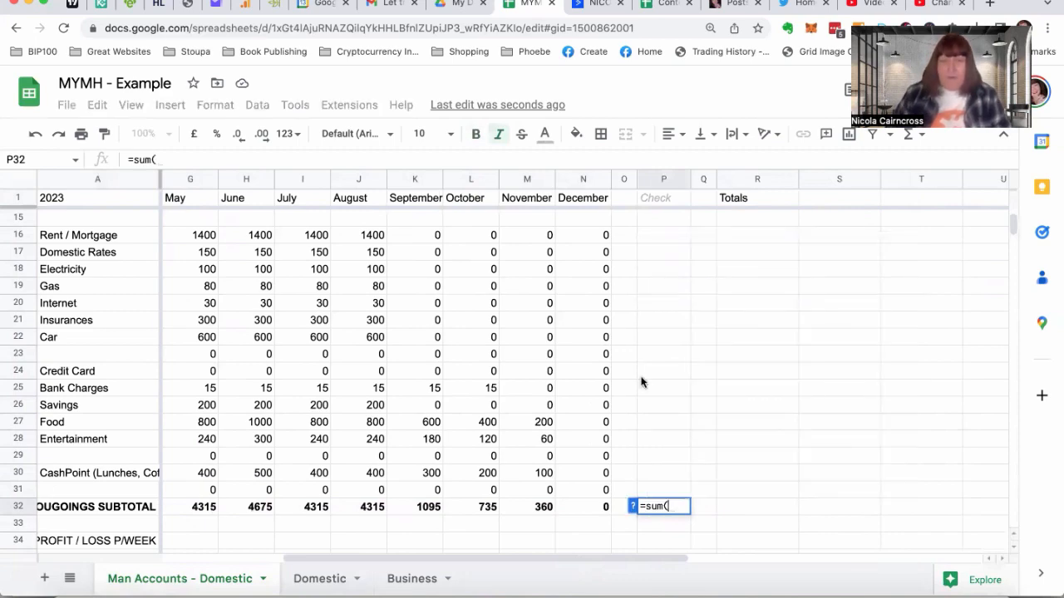
scroll(268, 363, "left", 5)
scroll(269, 363, "down", 1)
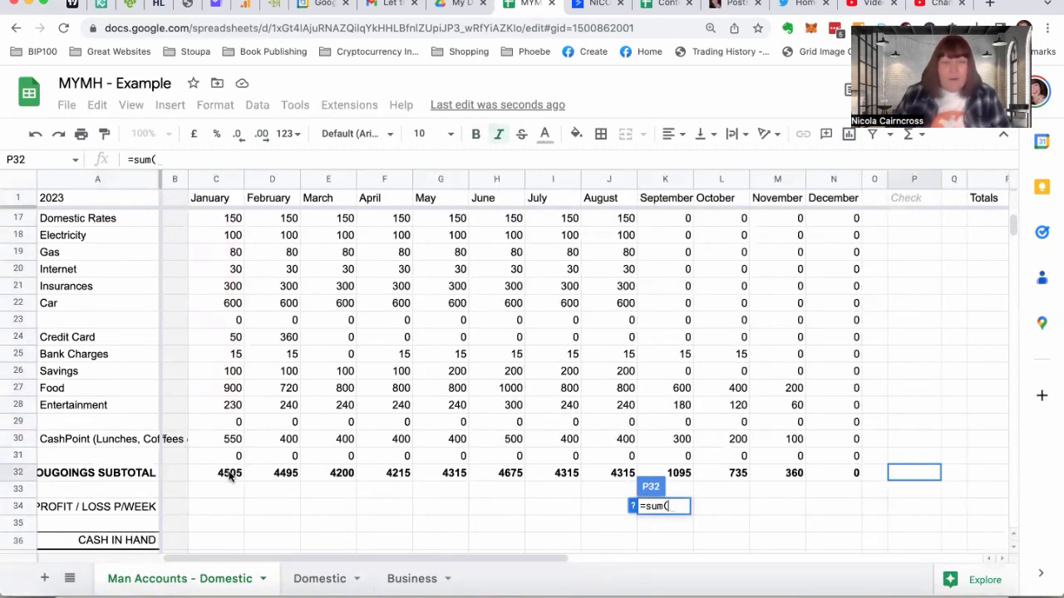
left_click_drag(226, 471, 840, 472)
key("Return")
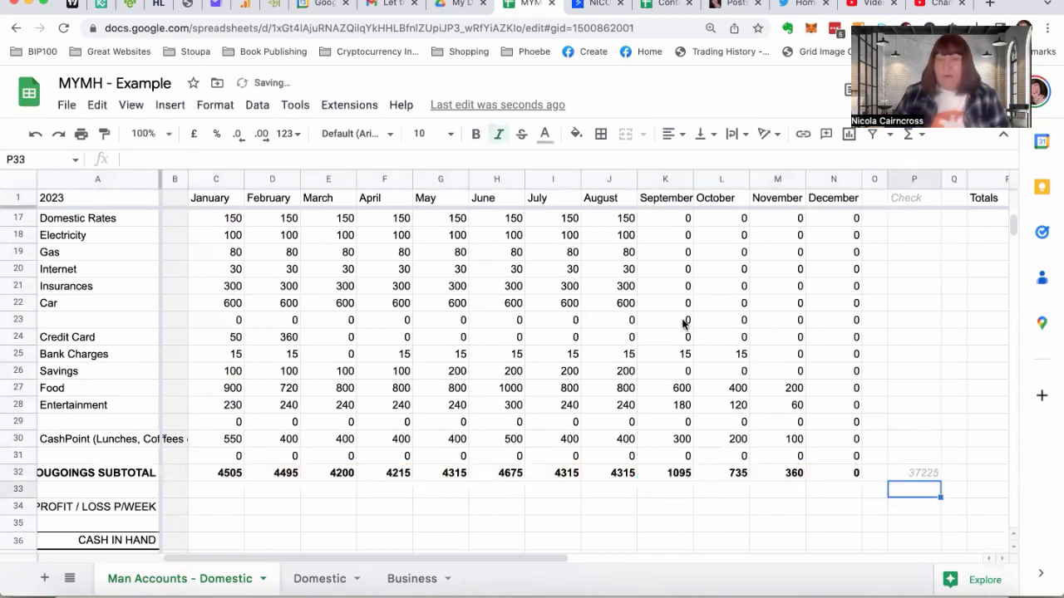
Copy the Rent From Spare Room total formula from R9 to R16 and fill it down the Totals column to R32
scroll(785, 376, "right", 3)
scroll(786, 383, "right", 1)
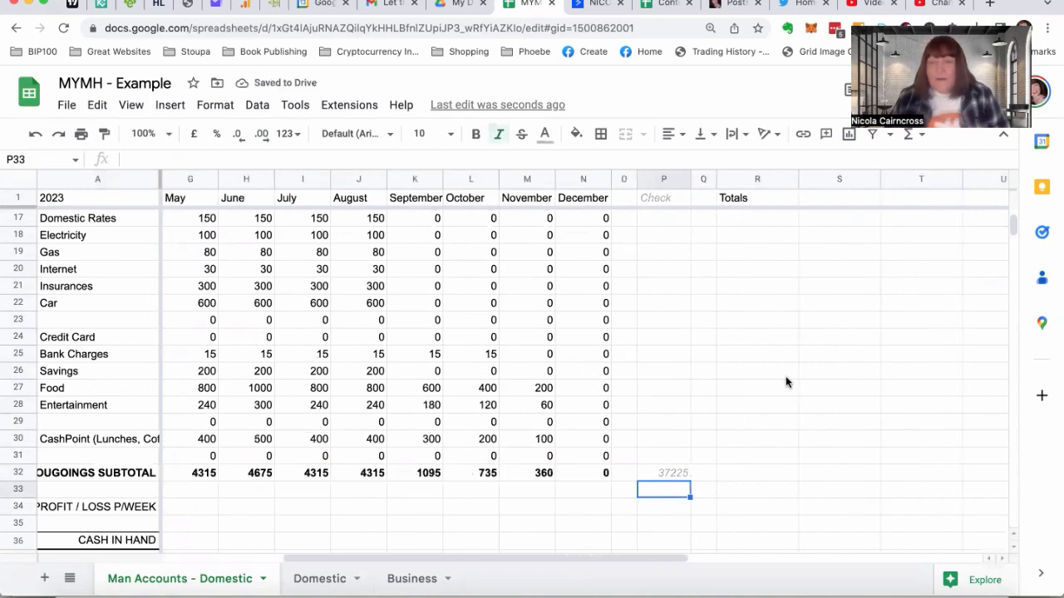
scroll(786, 382, "up", 4)
scroll(786, 384, "down", 2)
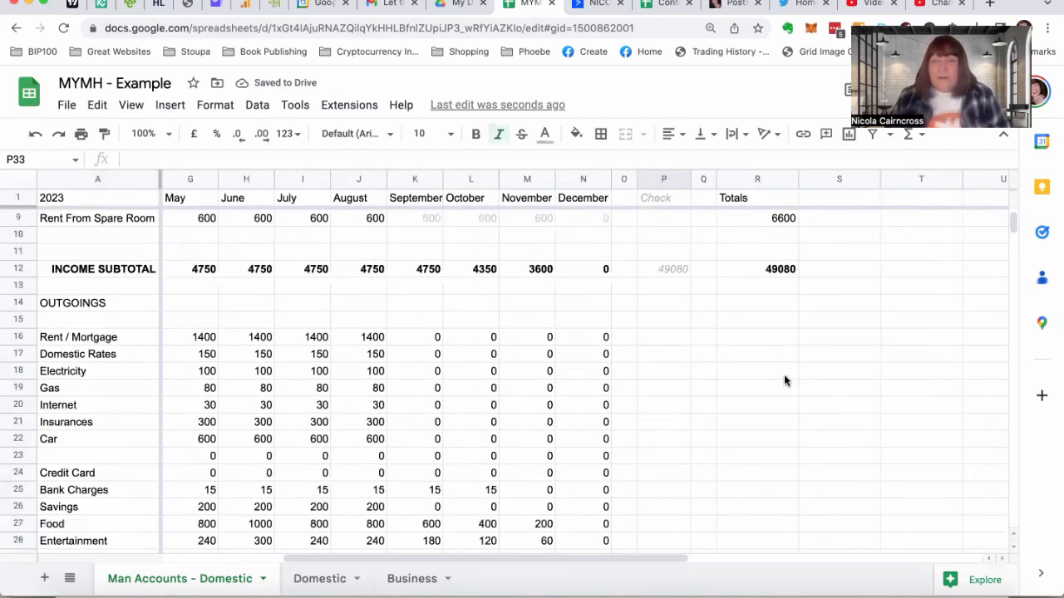
scroll(783, 381, "up", 1)
left_click(730, 253)
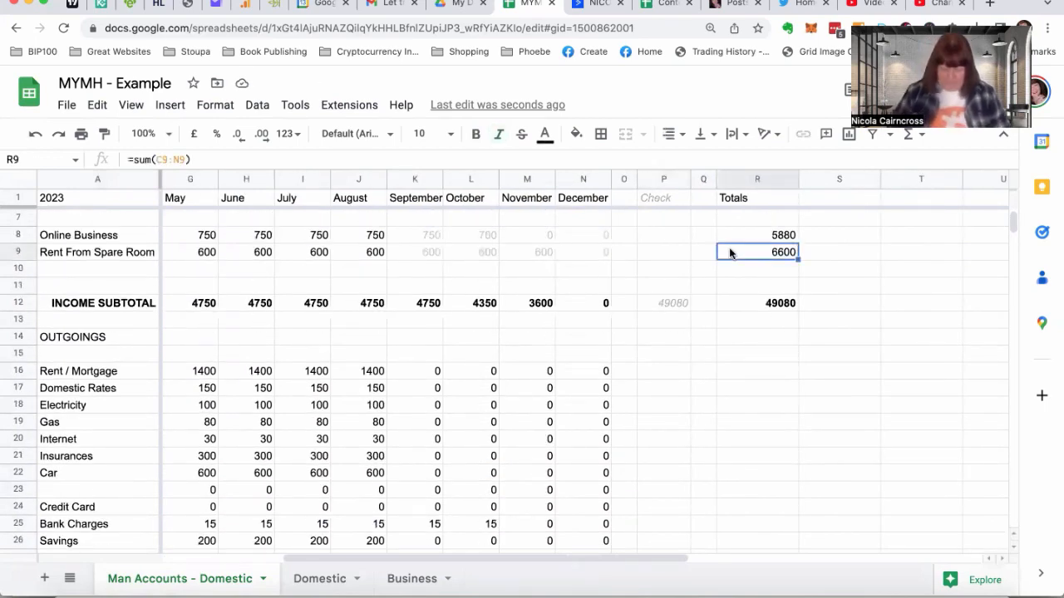
key("super+c")
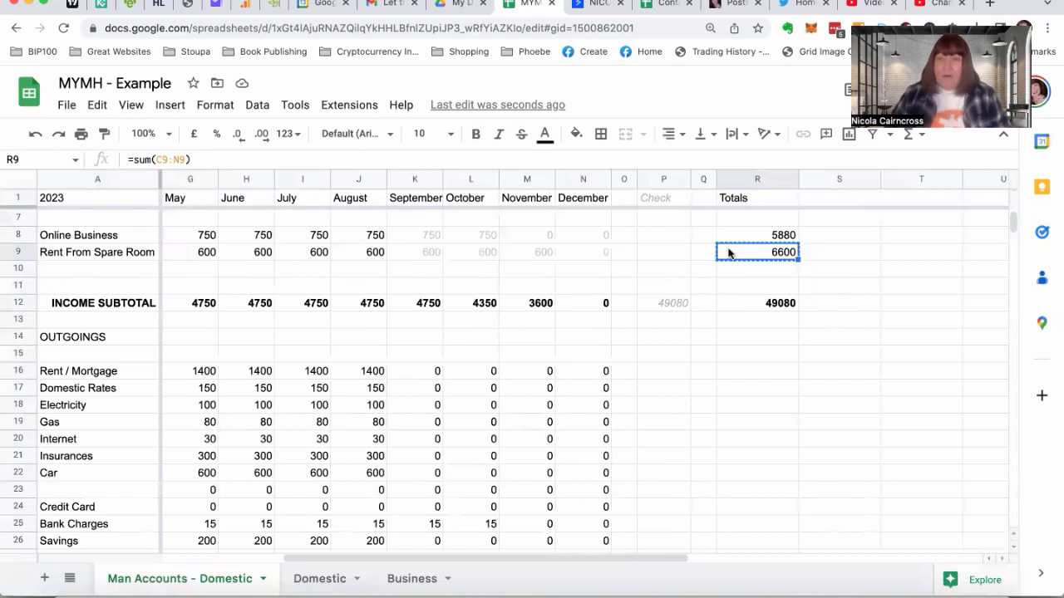
left_click(755, 372)
key("super+v")
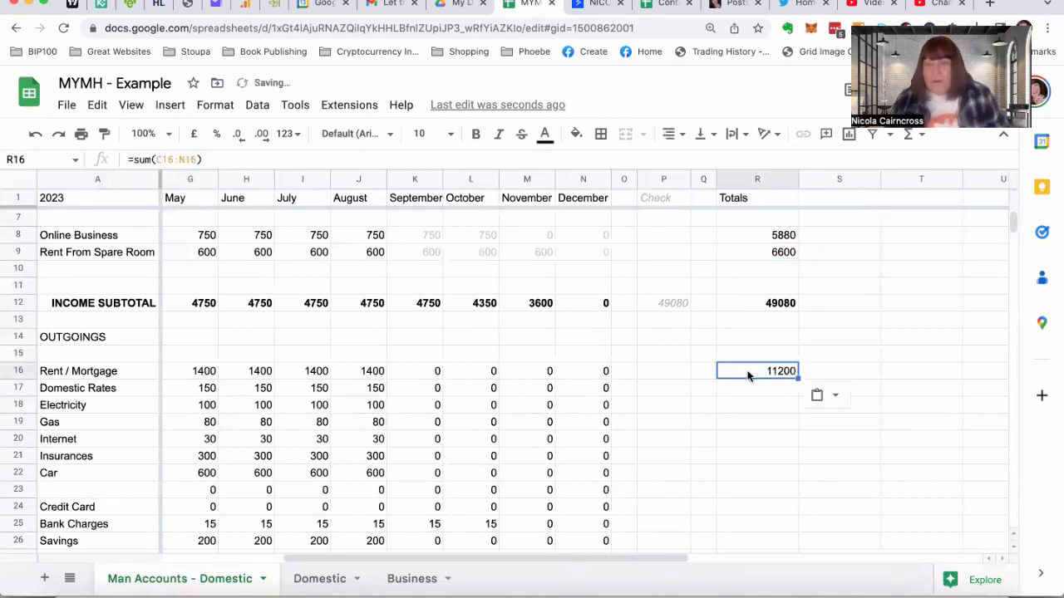
left_click_drag(796, 378, 789, 414)
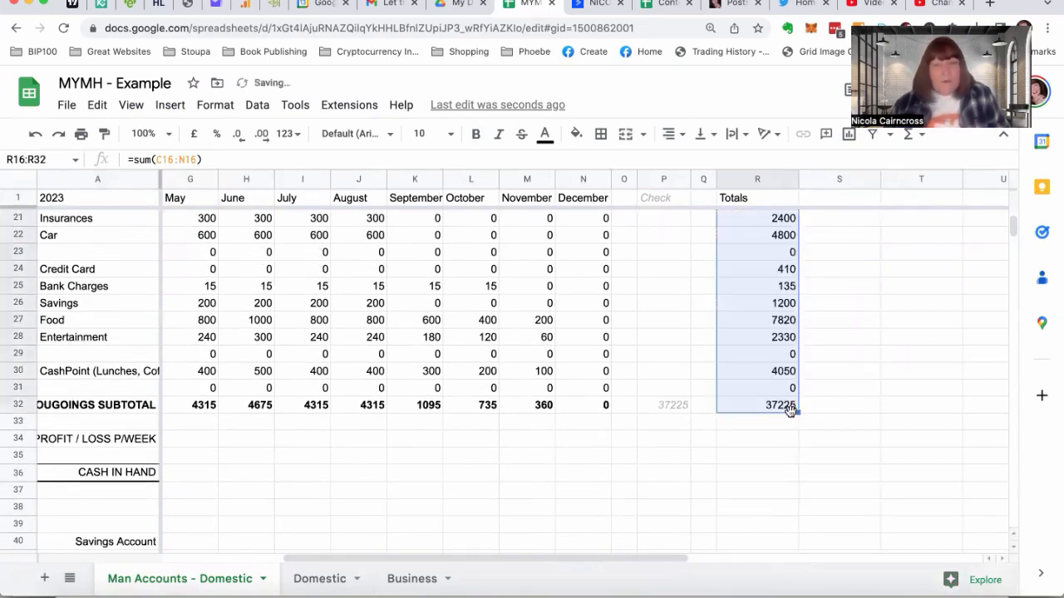
Make the outgoings subtotal total in R32 bold and replace its formula with =sum(R16:R31)
left_click(739, 406)
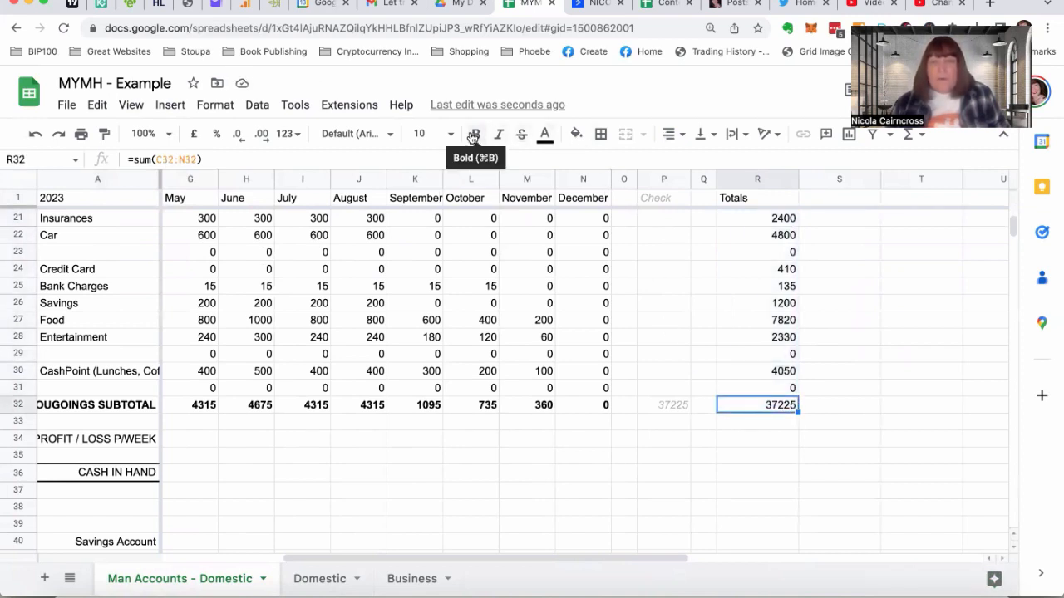
left_click(475, 135)
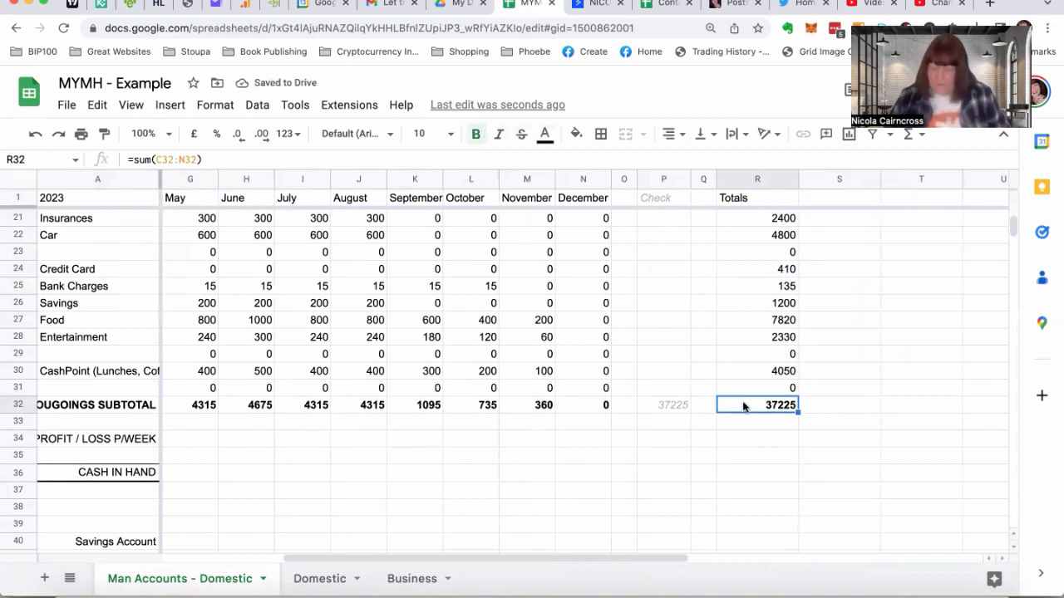
key("Delete")
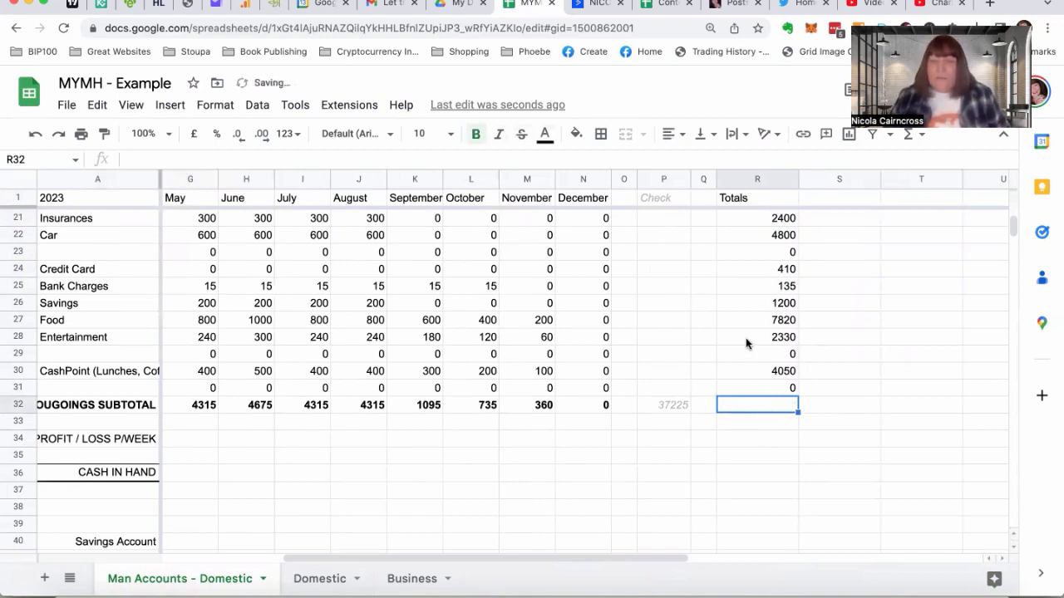
scroll(745, 341, "up", 4)
scroll(746, 337, "down", 1)
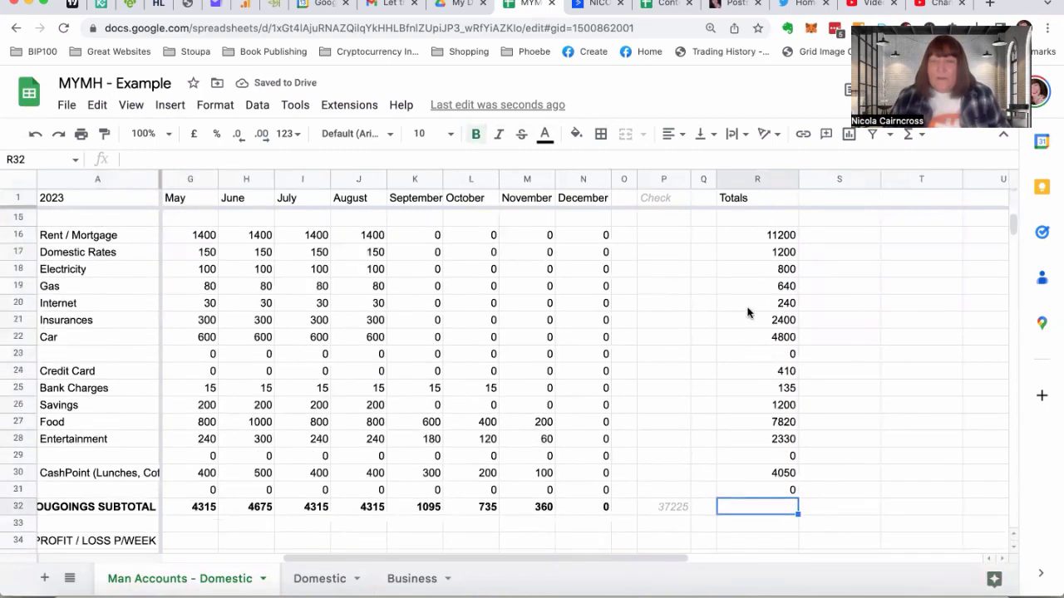
type("=sum(")
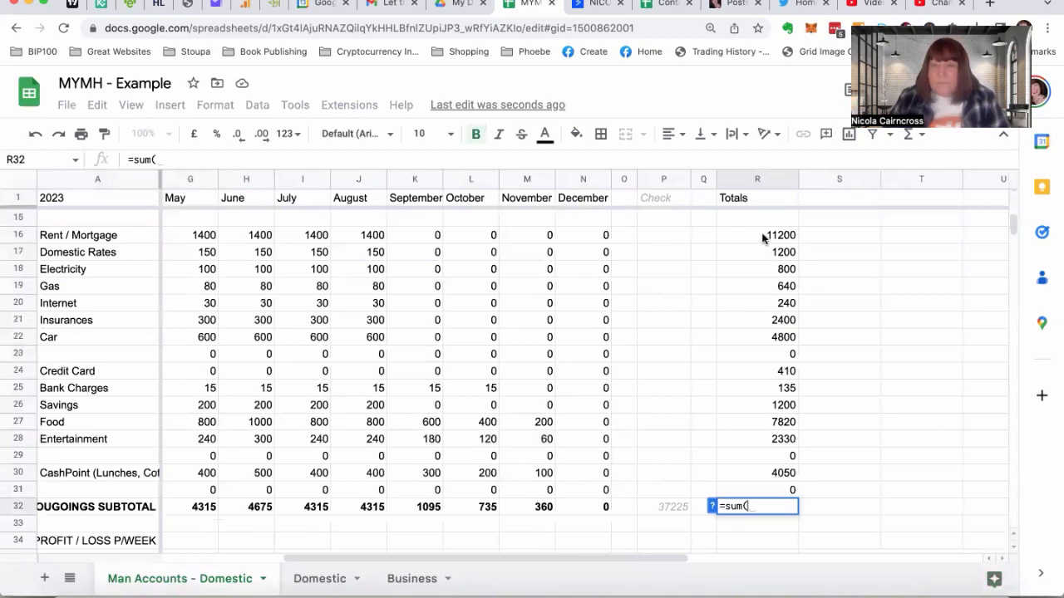
left_click_drag(762, 235, 761, 336)
left_click_drag(759, 458, 766, 502)
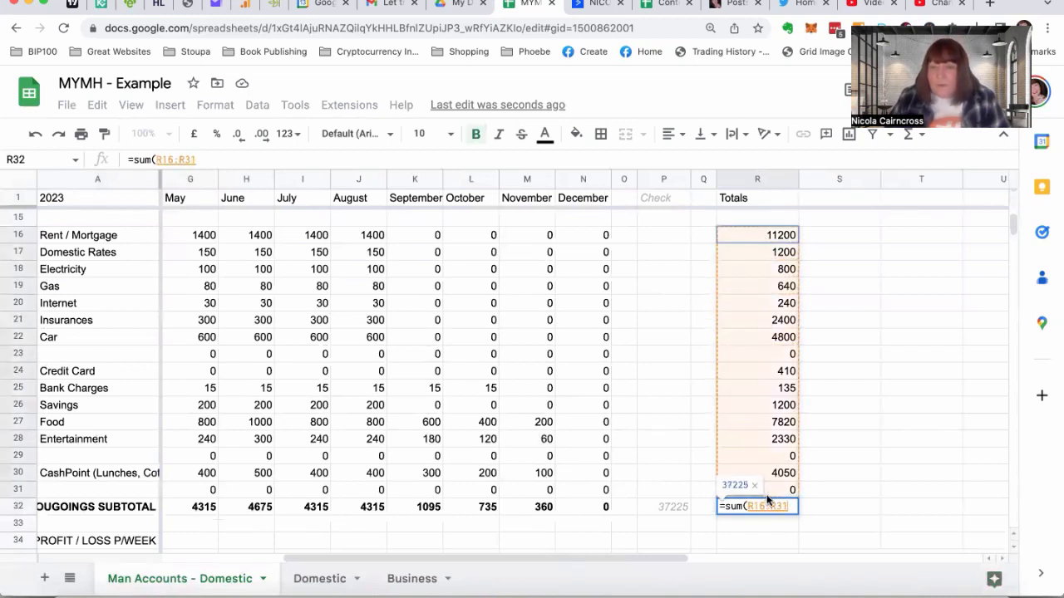
key("Return")
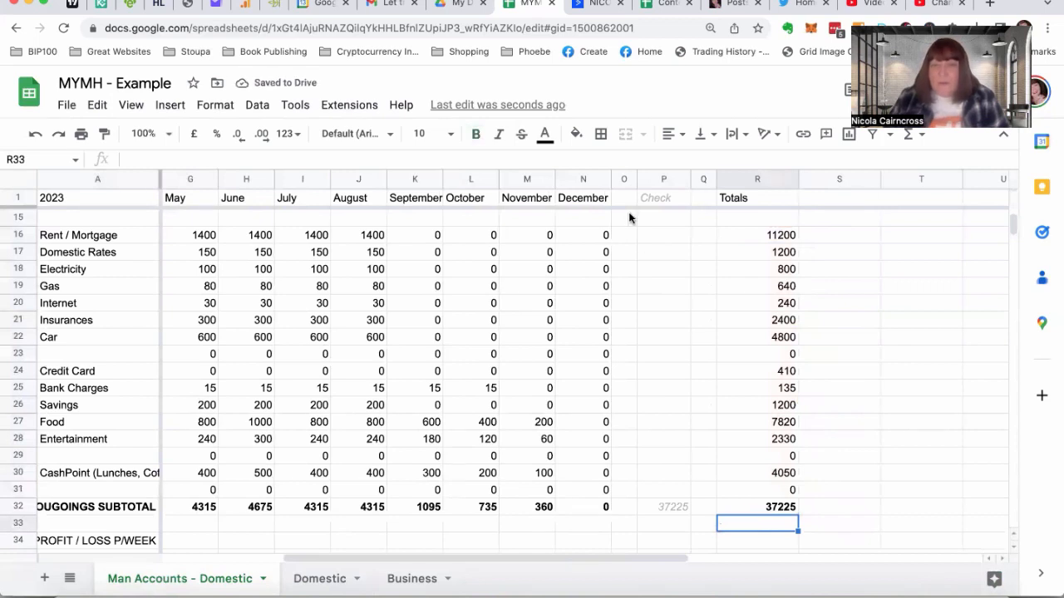
Shade the narrow spacer columns O and Q on either side of the Check column with the lightest grey fill
left_click(623, 180)
left_click(576, 138)
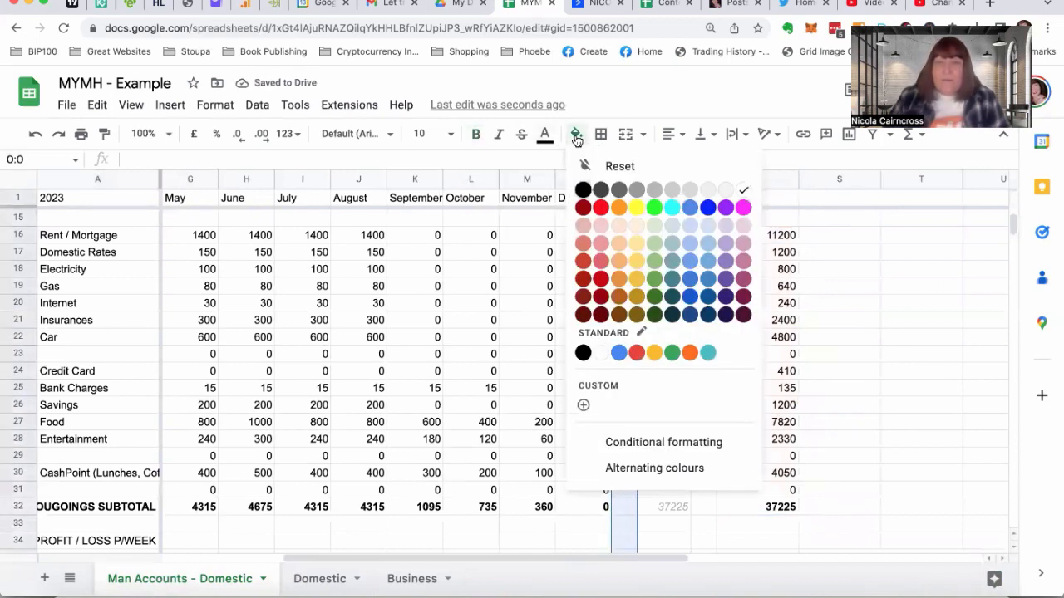
left_click(725, 190)
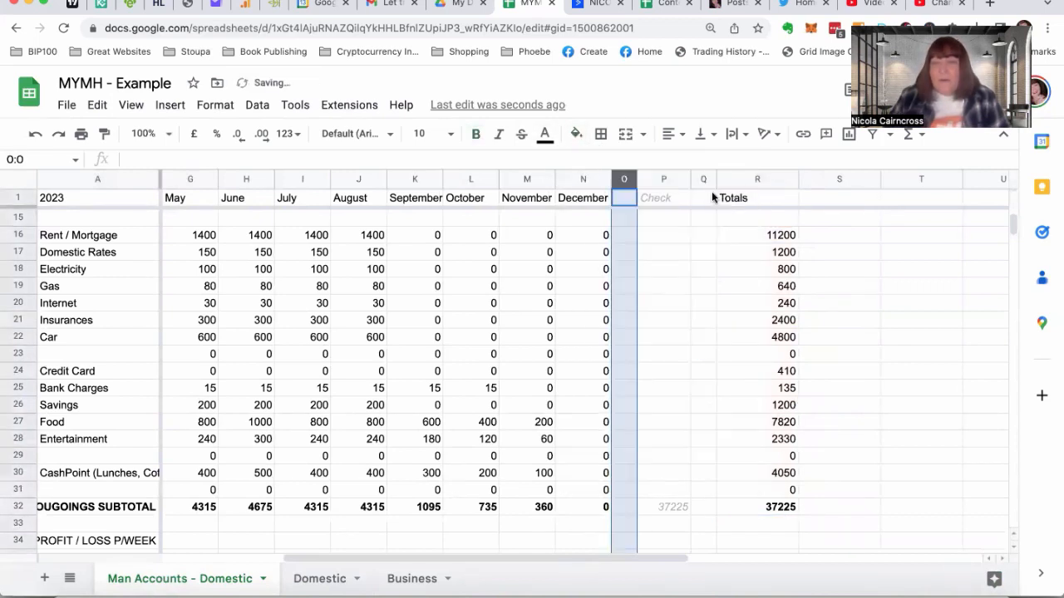
left_click(704, 179)
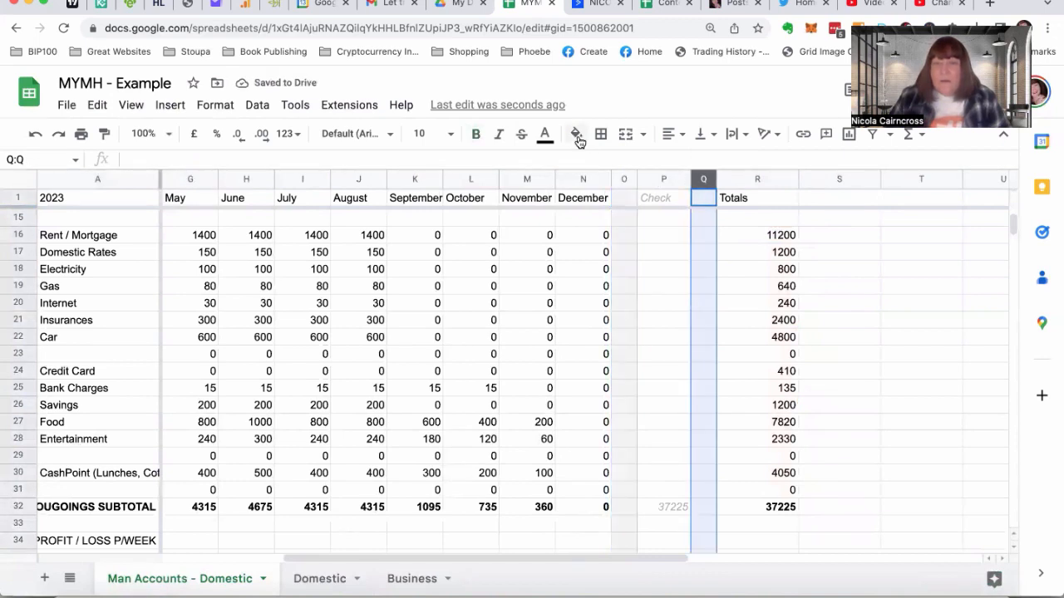
left_click(575, 134)
left_click(725, 190)
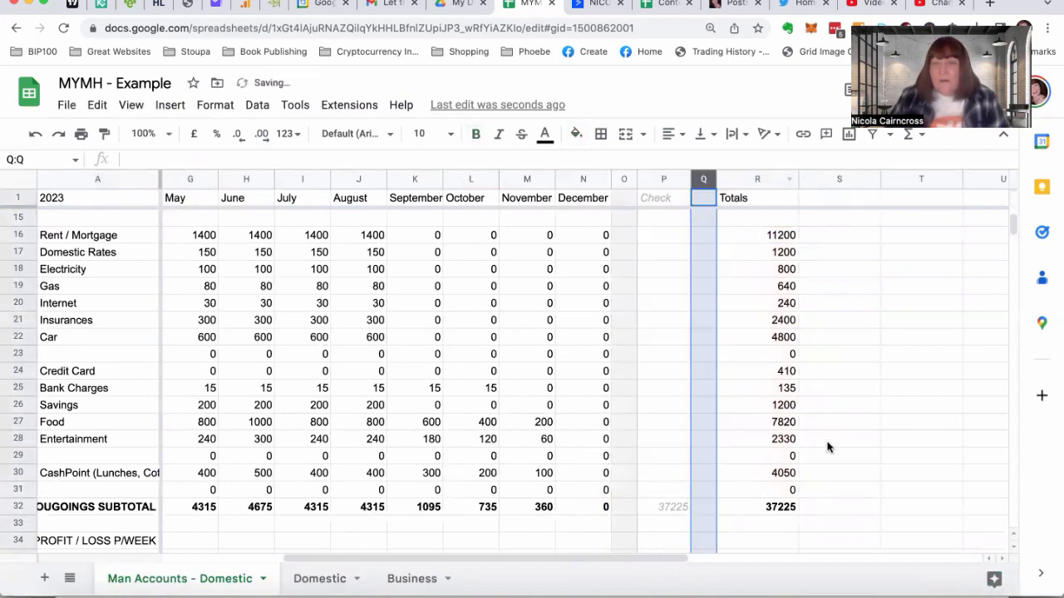
left_click(827, 453)
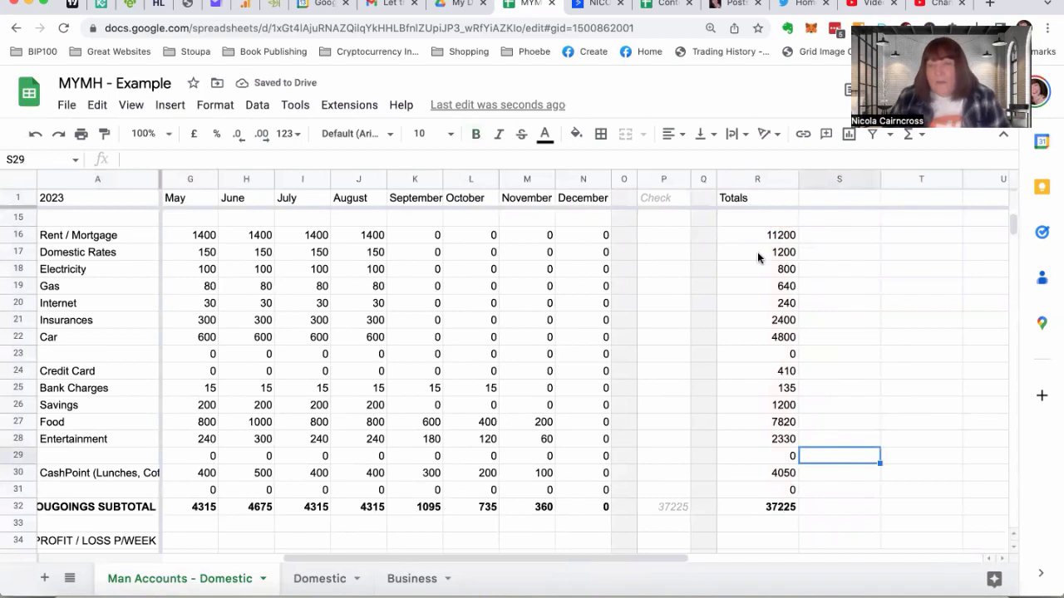
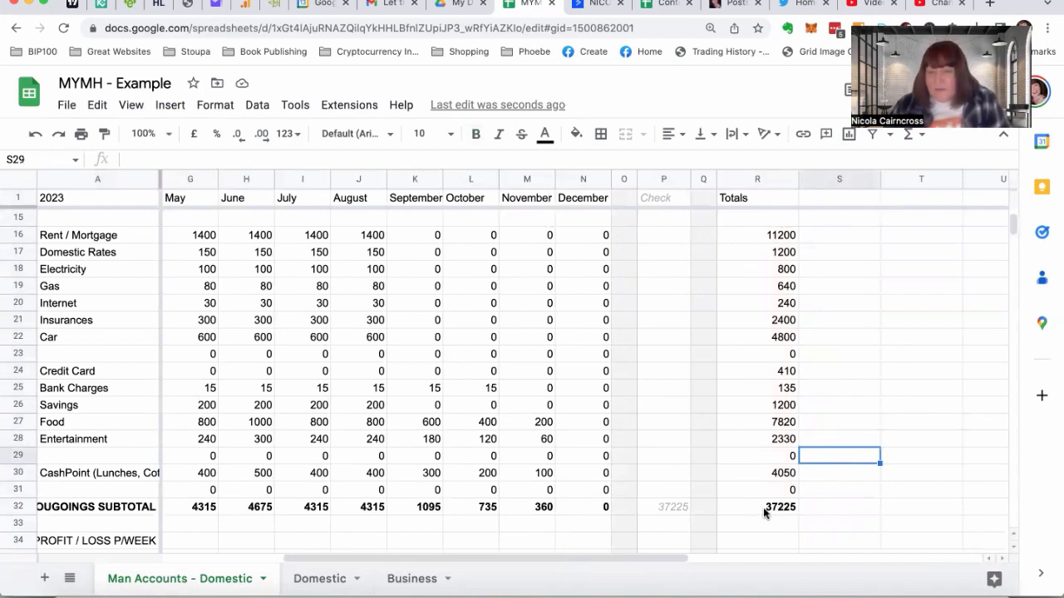
Calculate January's profit/loss in C34 with =C12-C32 and fill the formula across row 34 to December in N34
left_click(657, 506)
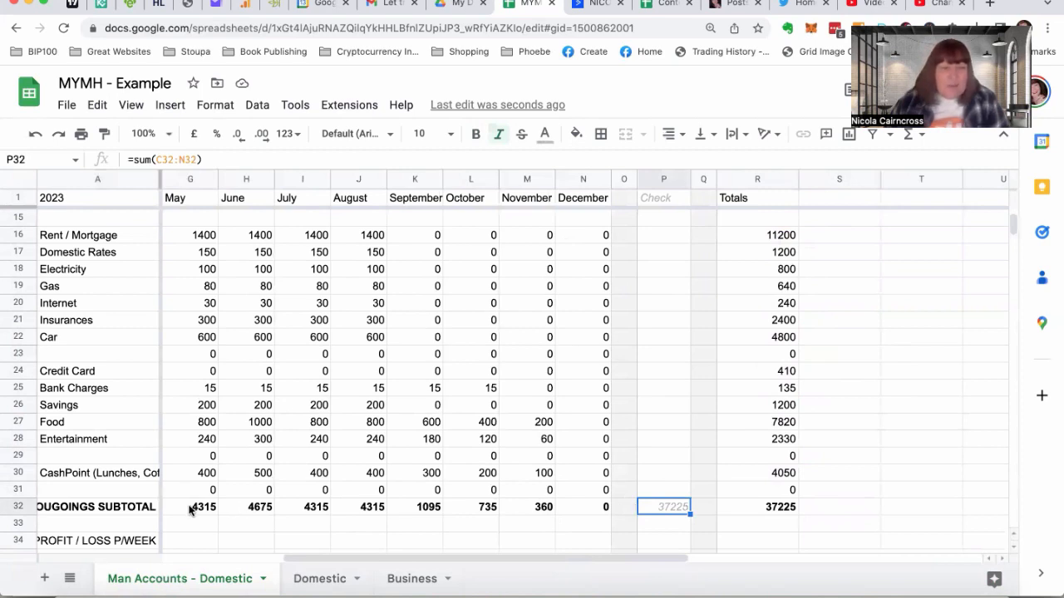
scroll(572, 508, "left", 5)
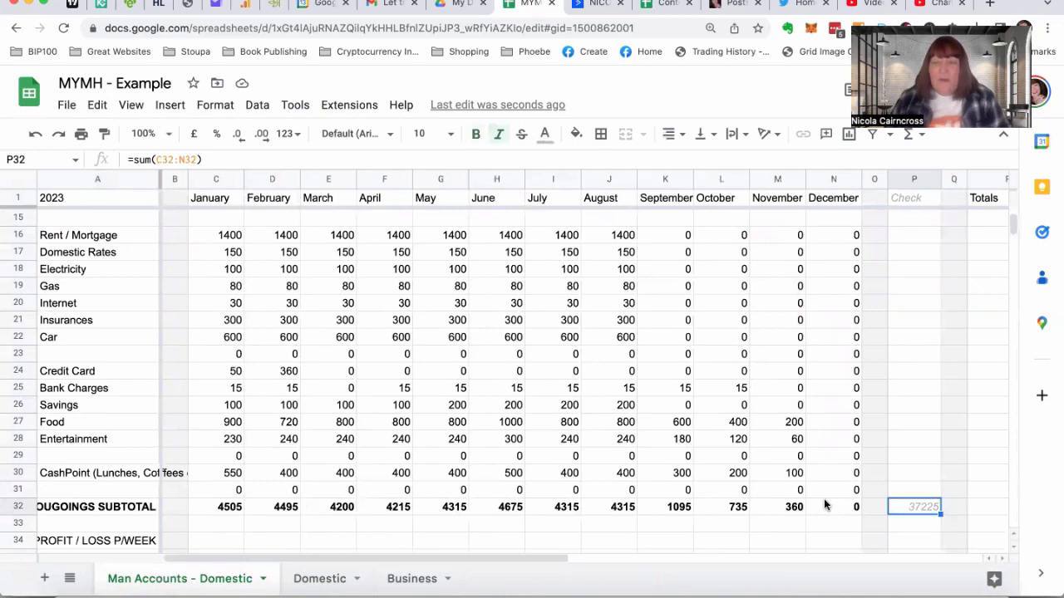
scroll(825, 502, "down", 3)
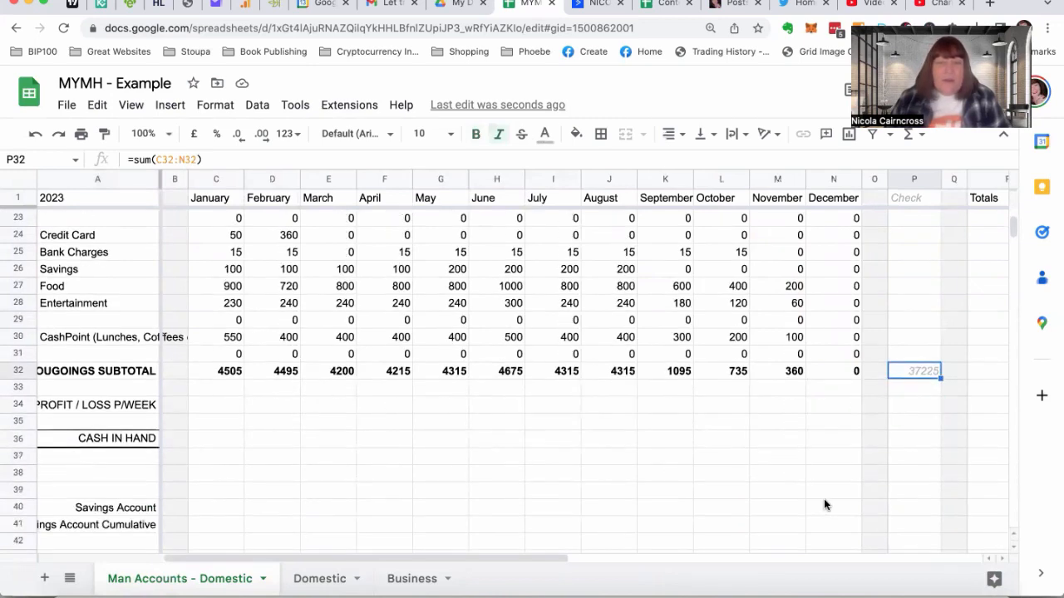
left_click(212, 407)
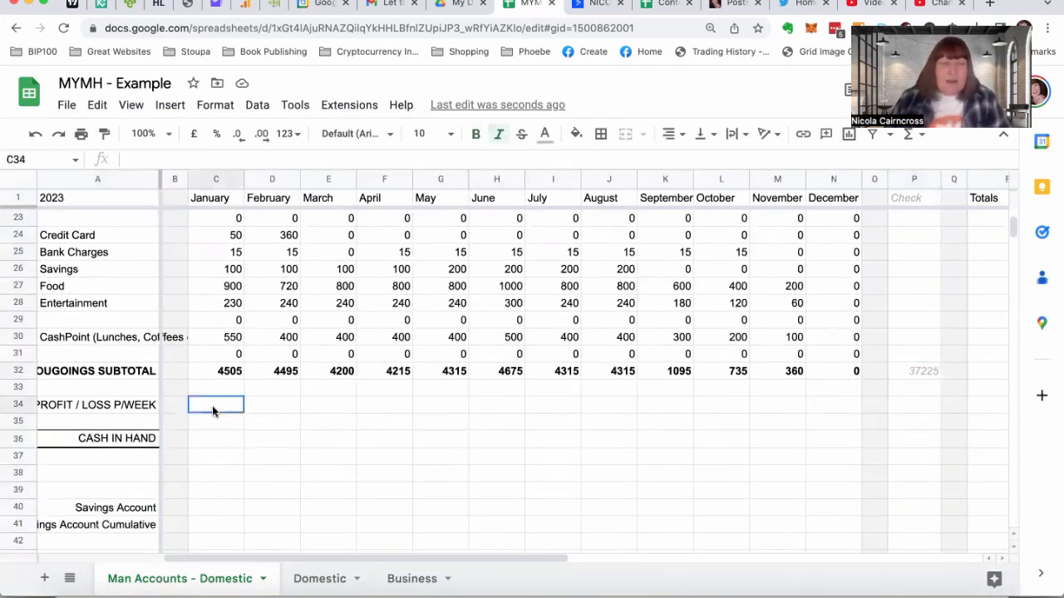
type("=")
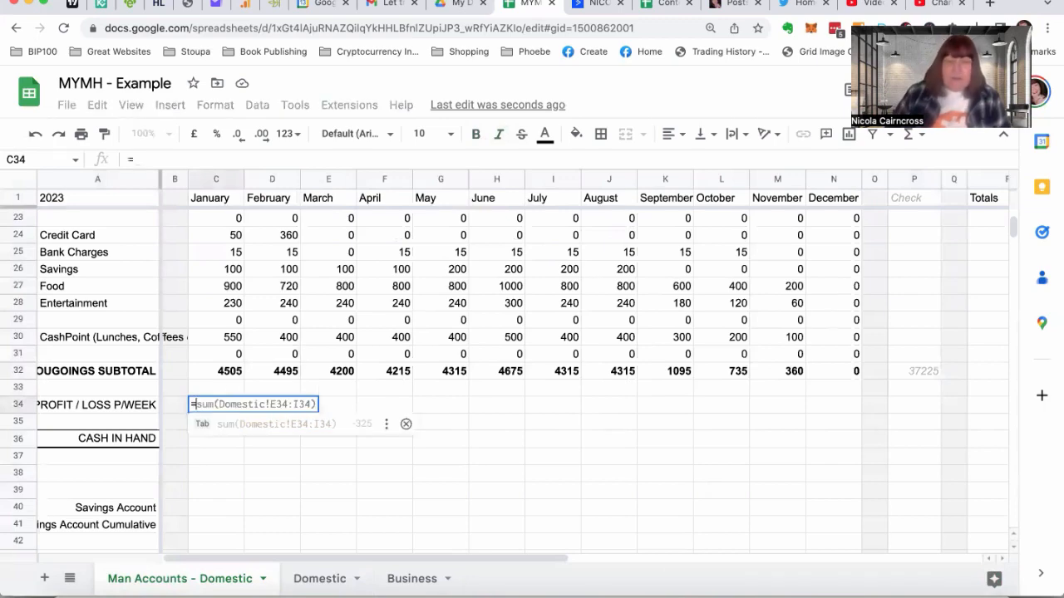
scroll(233, 314, "up", 2)
scroll(232, 315, "up", 5)
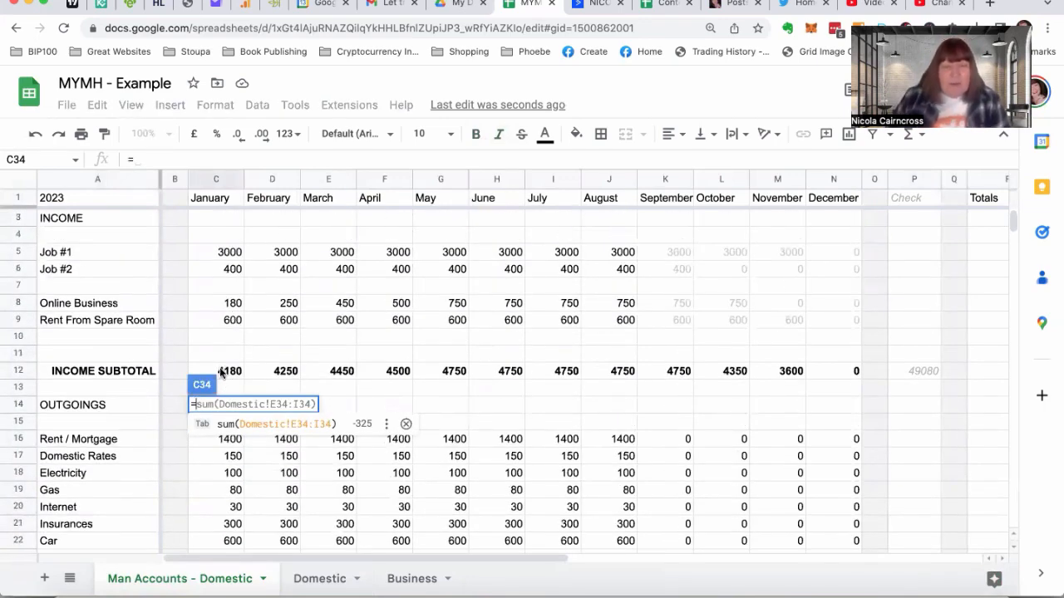
left_click(222, 374)
type("-")
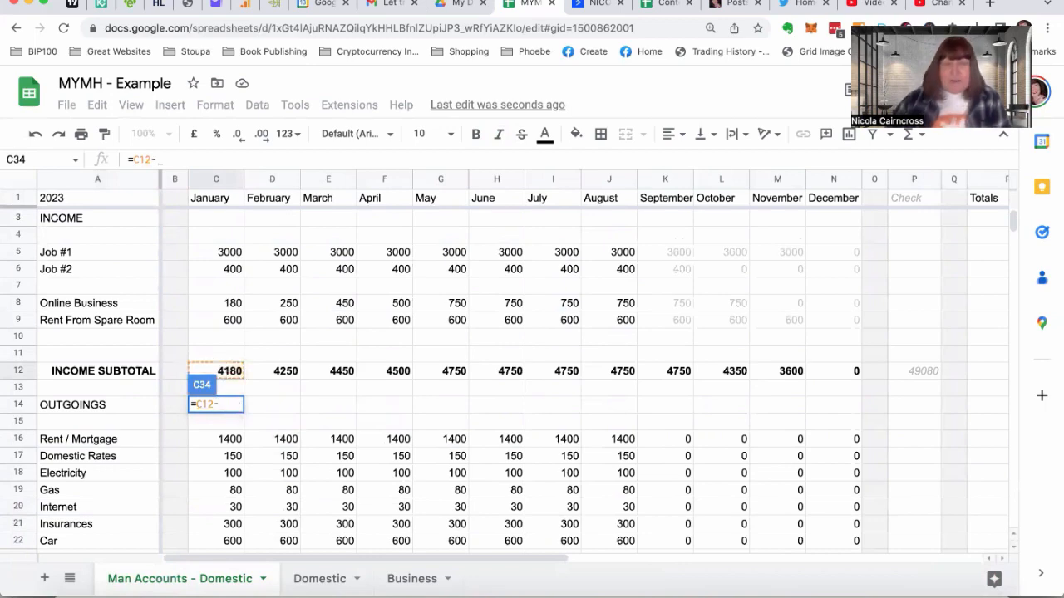
scroll(515, 374, "down", 5)
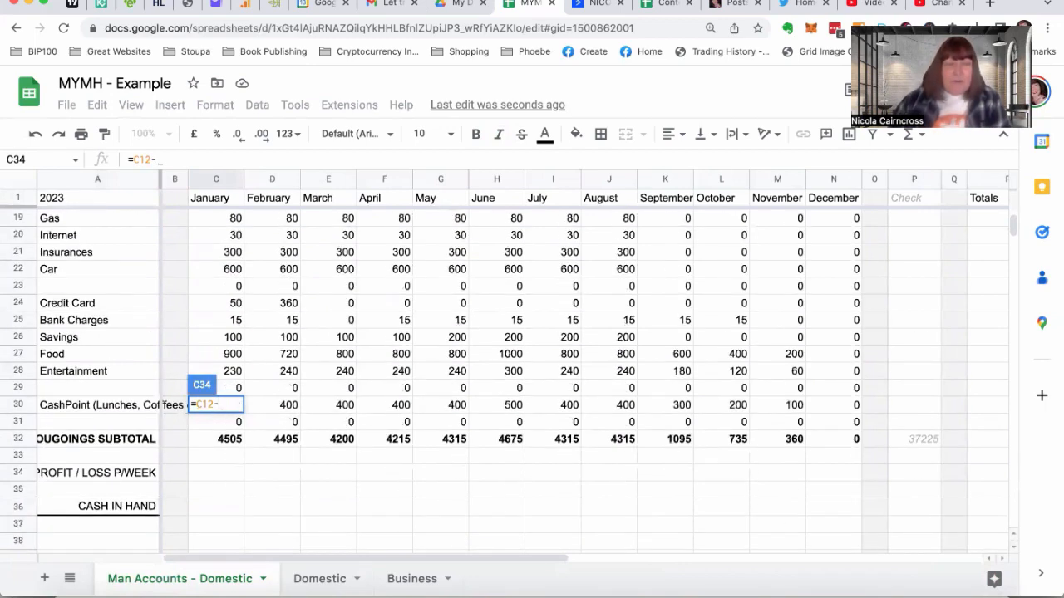
left_click(219, 439)
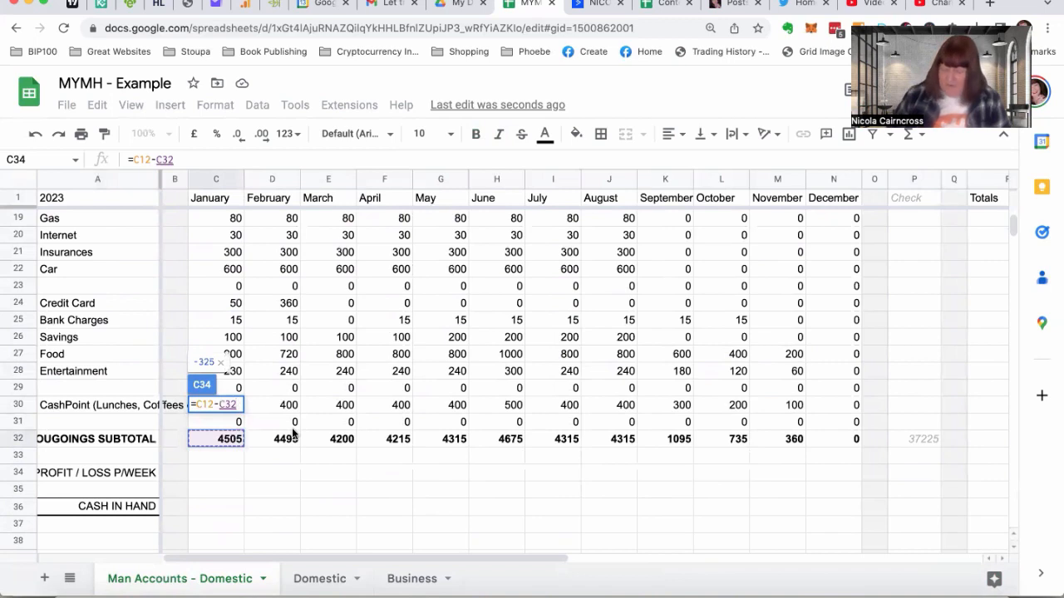
key("Return")
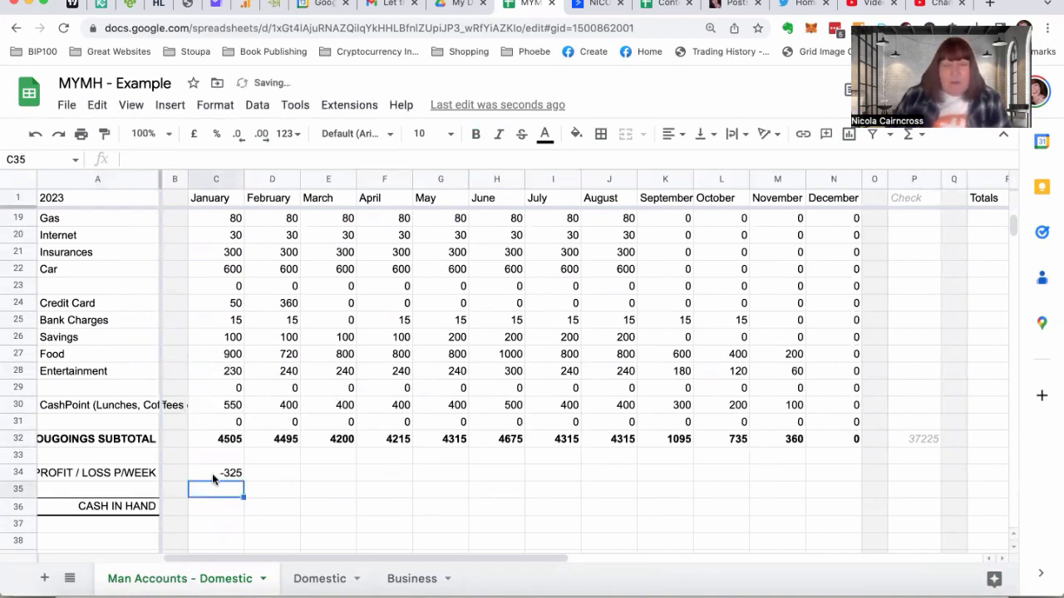
left_click(210, 470)
left_click_drag(244, 480, 817, 452)
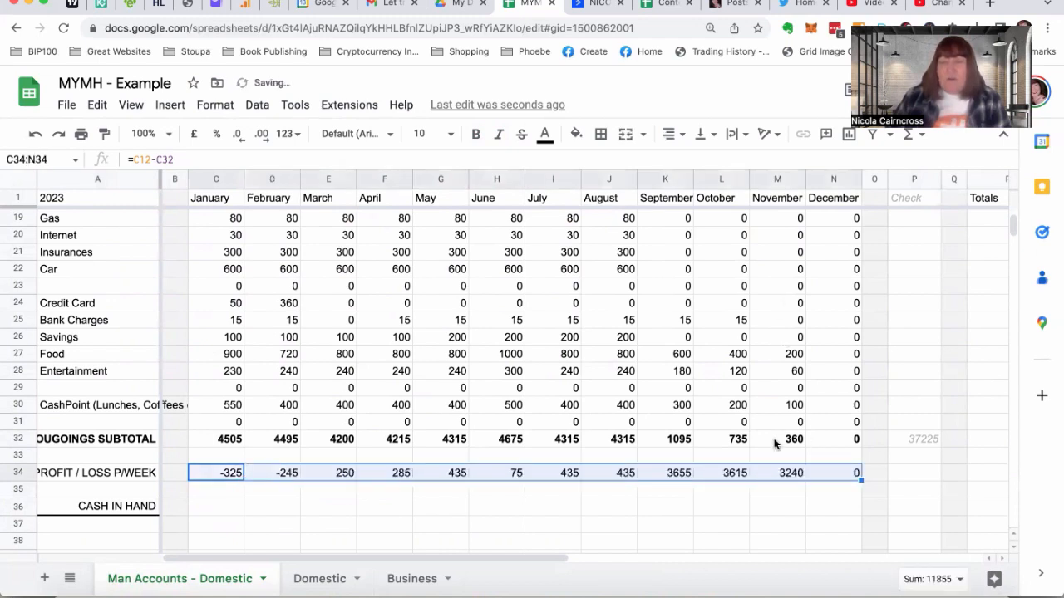
Check the Starting Point cash in hand on the Domestic sheet, then return to C36 on the Man Accounts - Domestic sheet
left_click(212, 505)
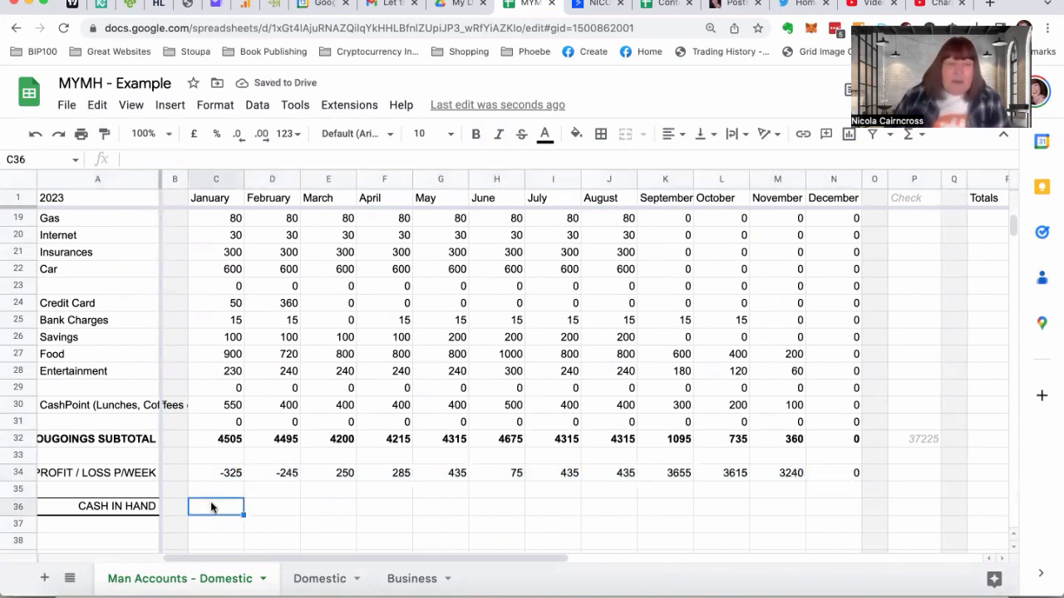
left_click(302, 579)
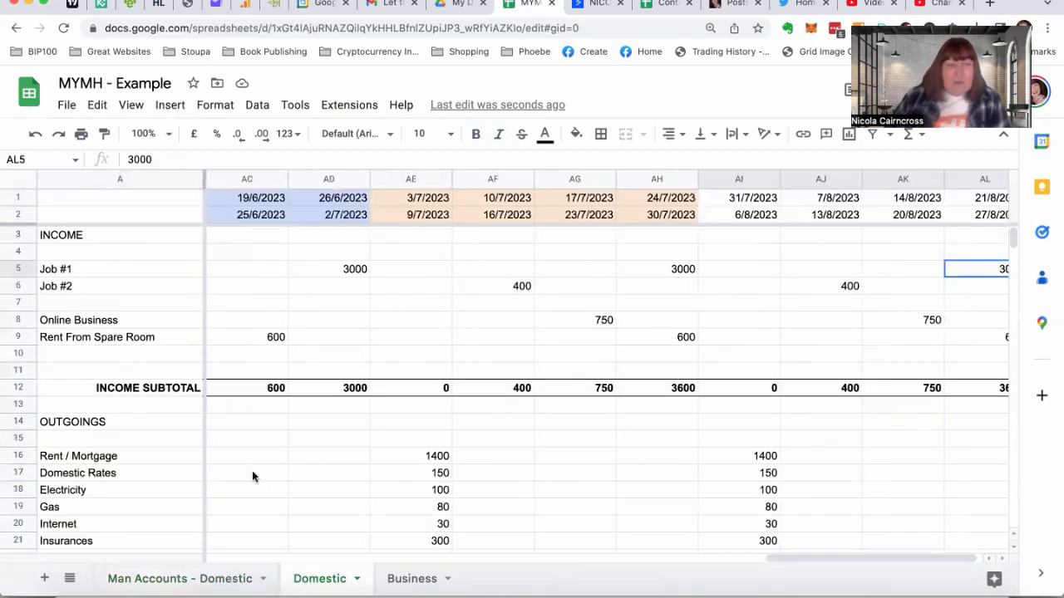
scroll(252, 471, "down", 8)
scroll(252, 471, "up", 3)
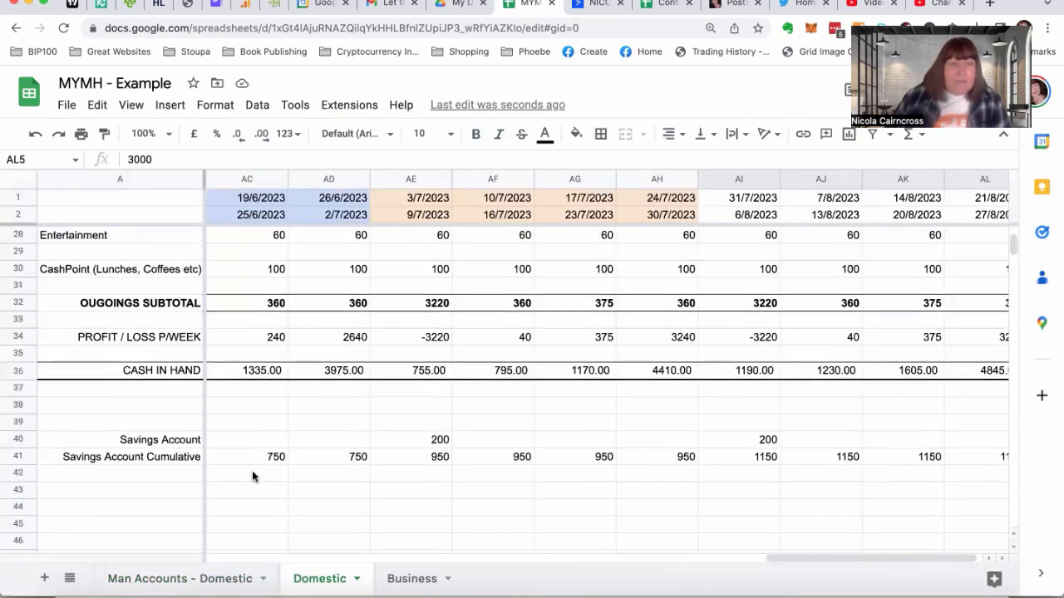
scroll(252, 470, "up", 1)
scroll(241, 407, "left", 1)
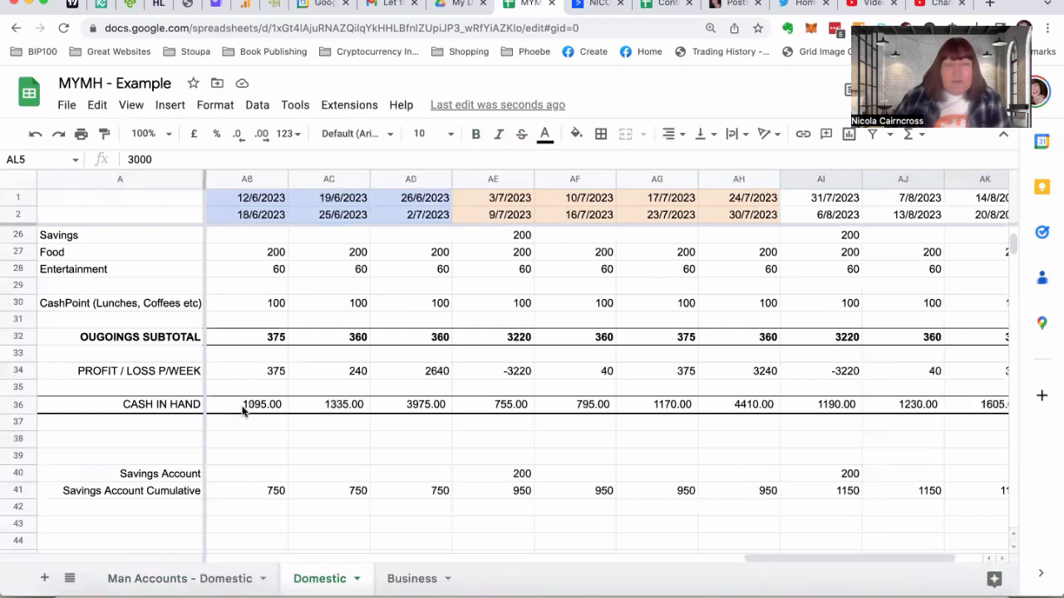
scroll(242, 409, "left", 10)
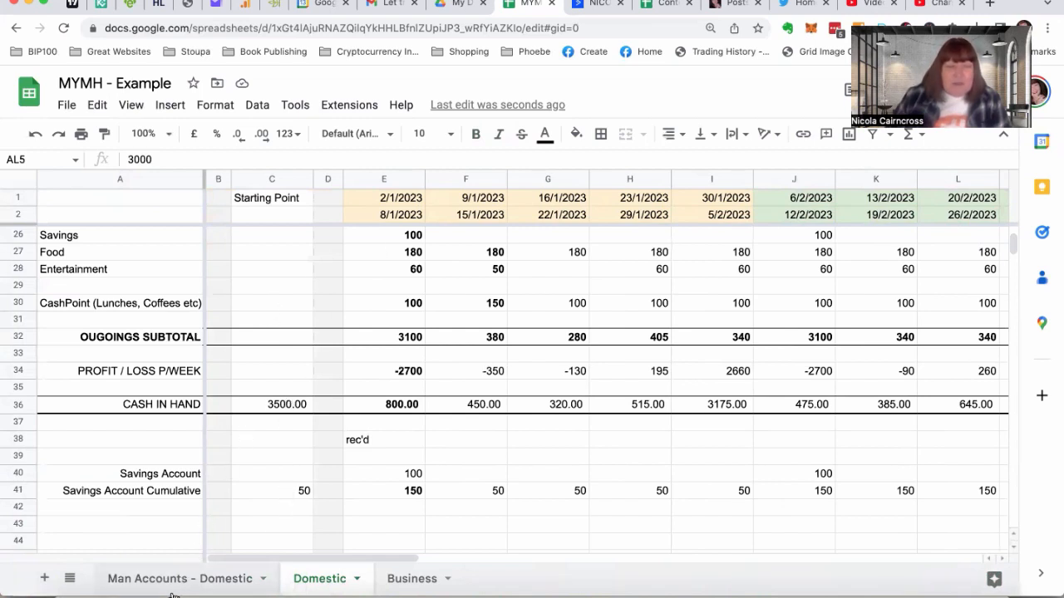
left_click(208, 580)
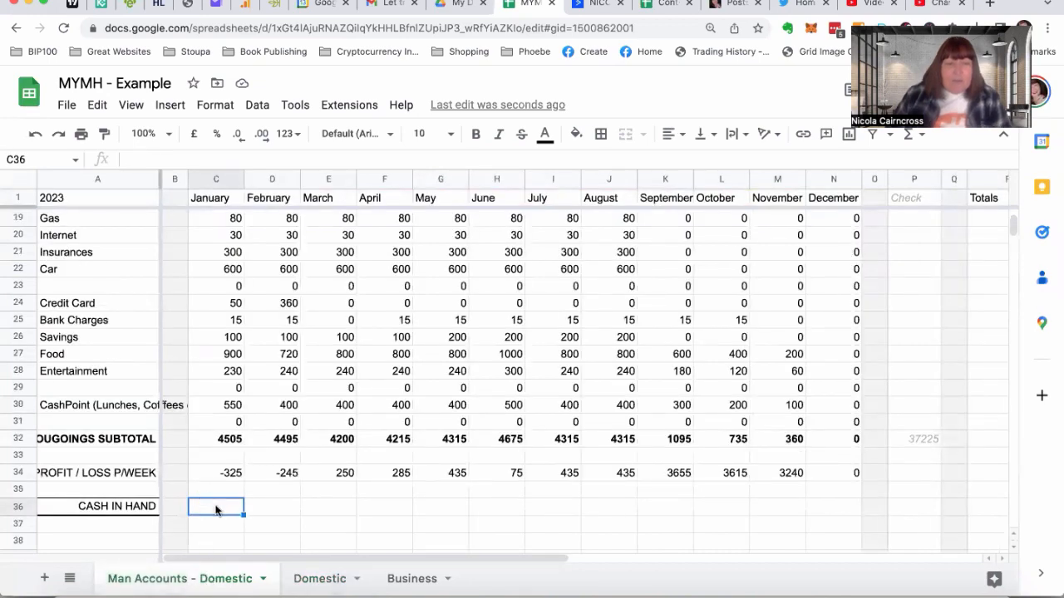
type("35")
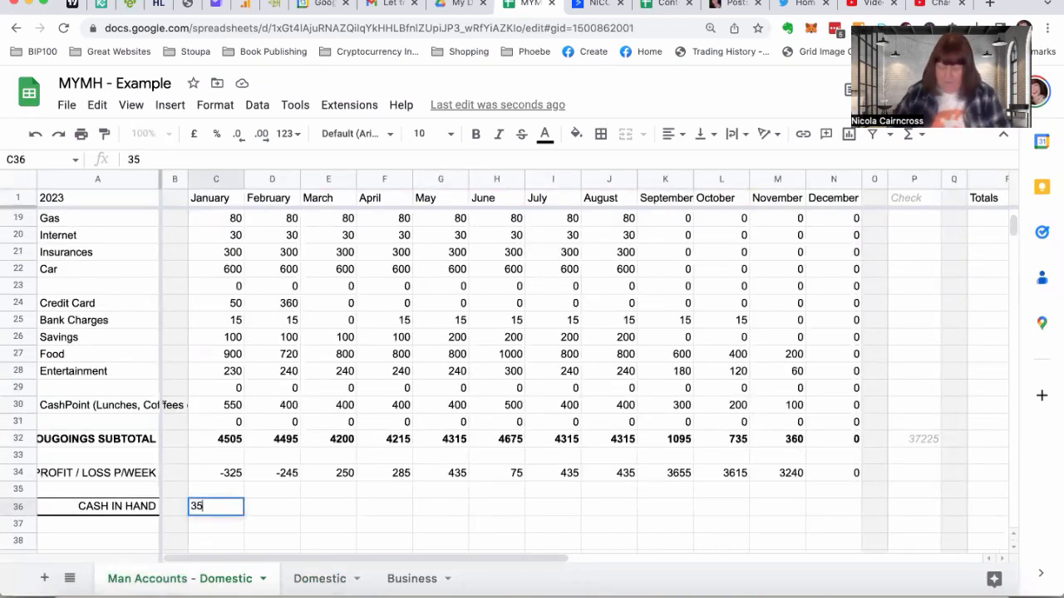
type("00")
key("Return")
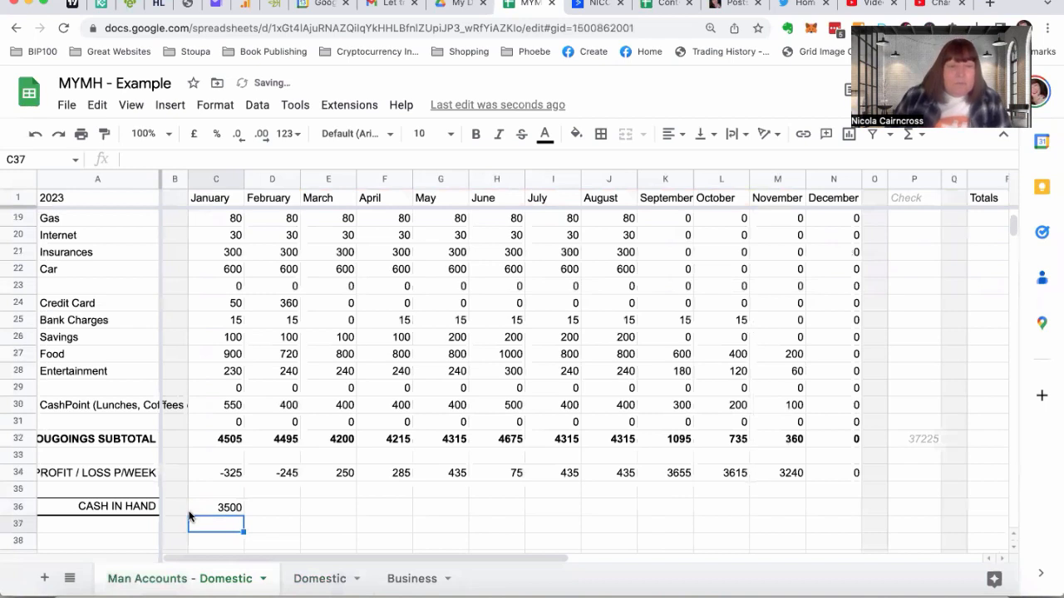
left_click(198, 511)
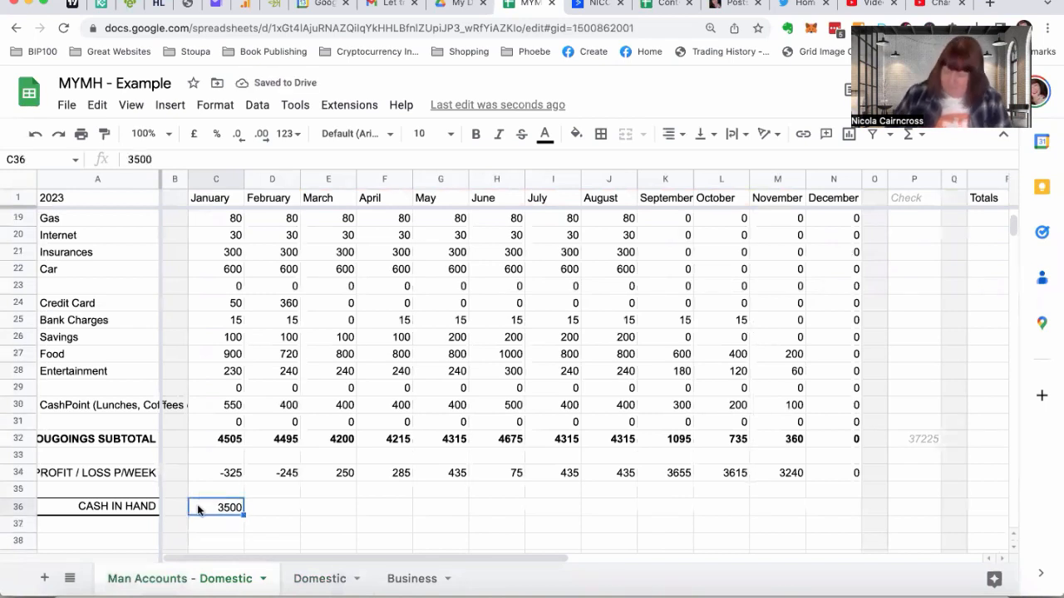
key("Delete")
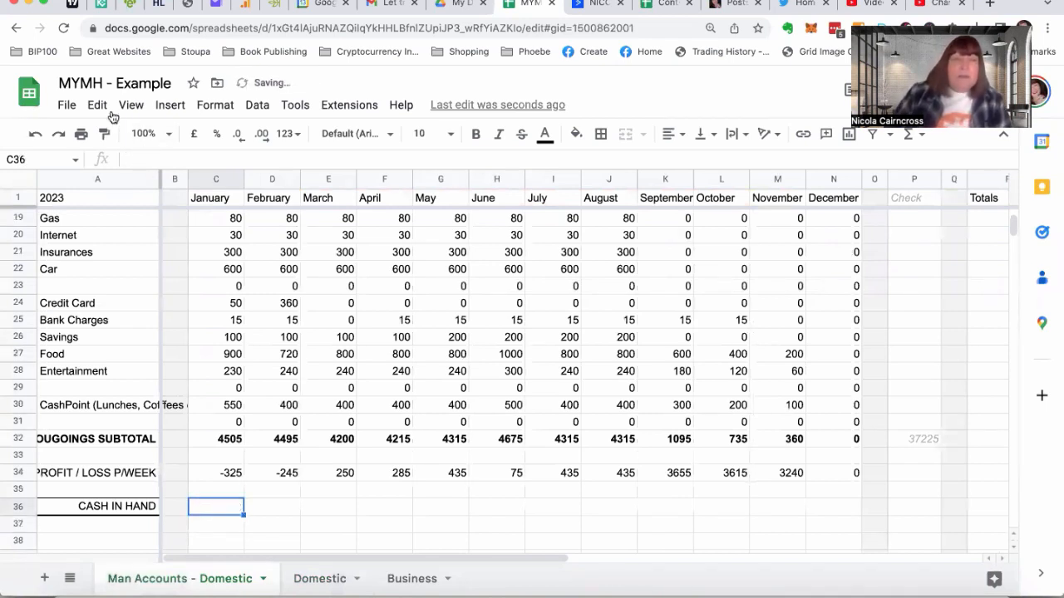
Insert two blank columns between the grey spacer column B and the January column
left_click(163, 106)
mouse_move(204, 186)
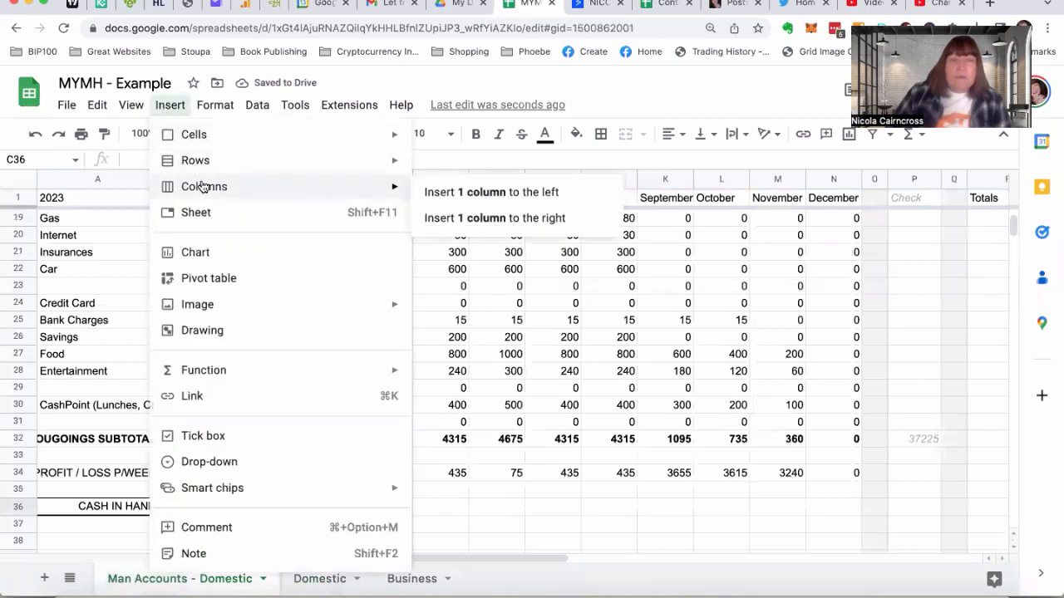
left_click(422, 190)
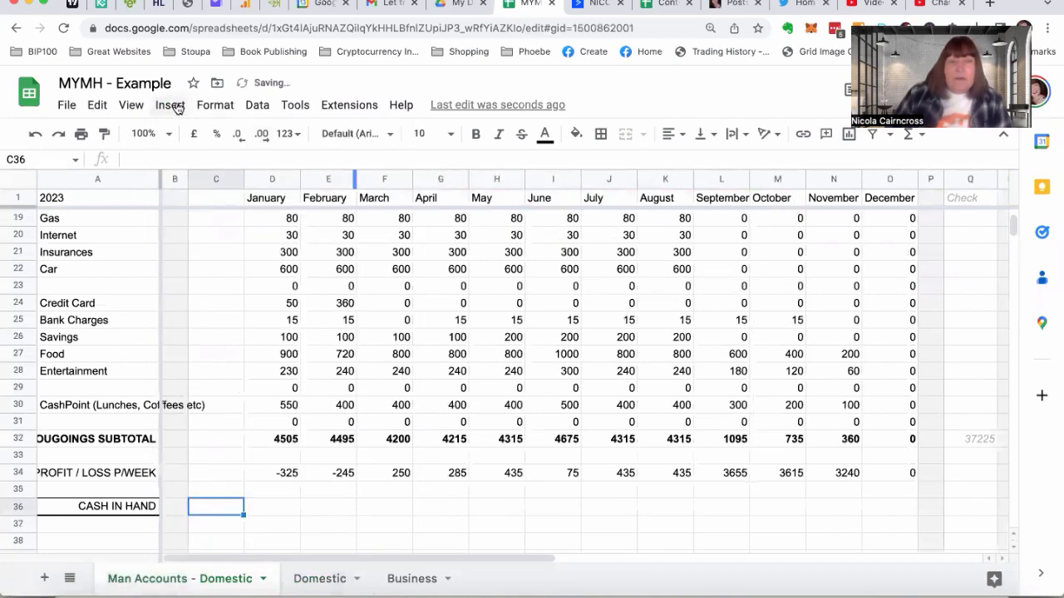
left_click(172, 108)
mouse_move(182, 188)
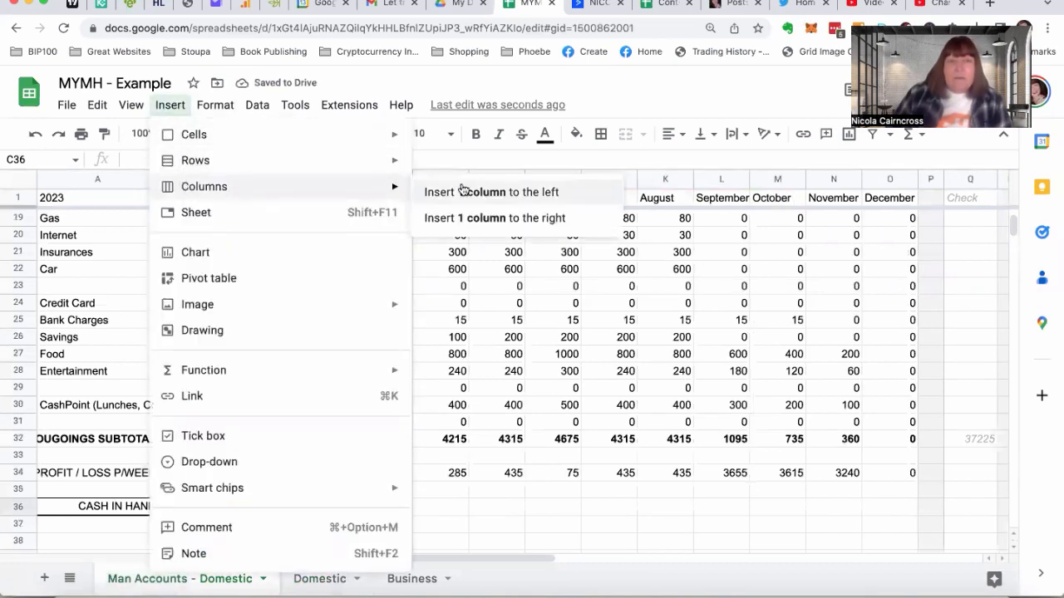
left_click(463, 190)
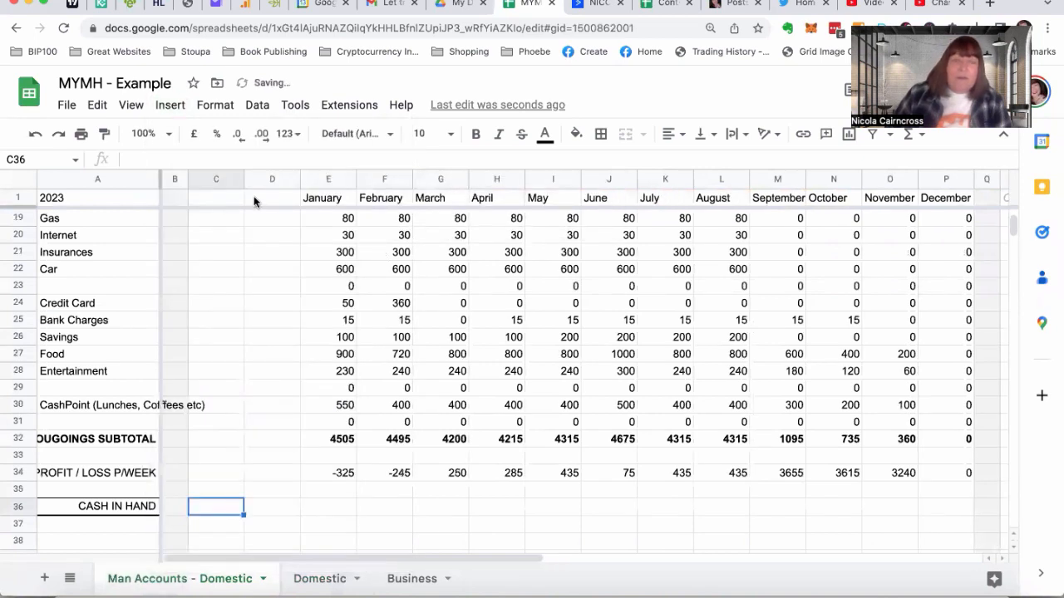
Narrow the blank column D before January and shade it with the lightest grey fill
left_click_drag(300, 178, 268, 180)
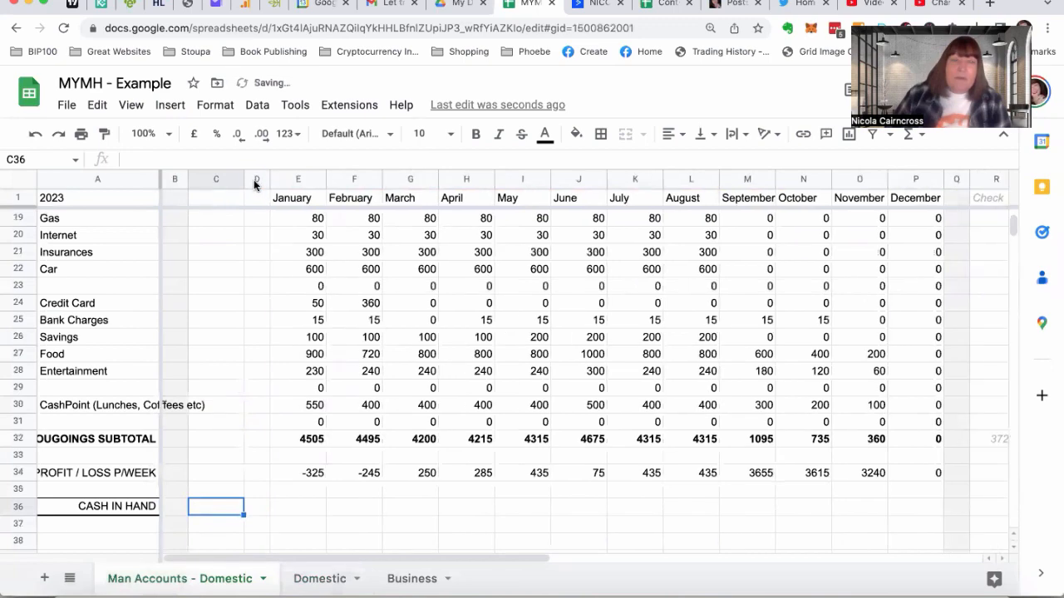
left_click(257, 179)
left_click(573, 135)
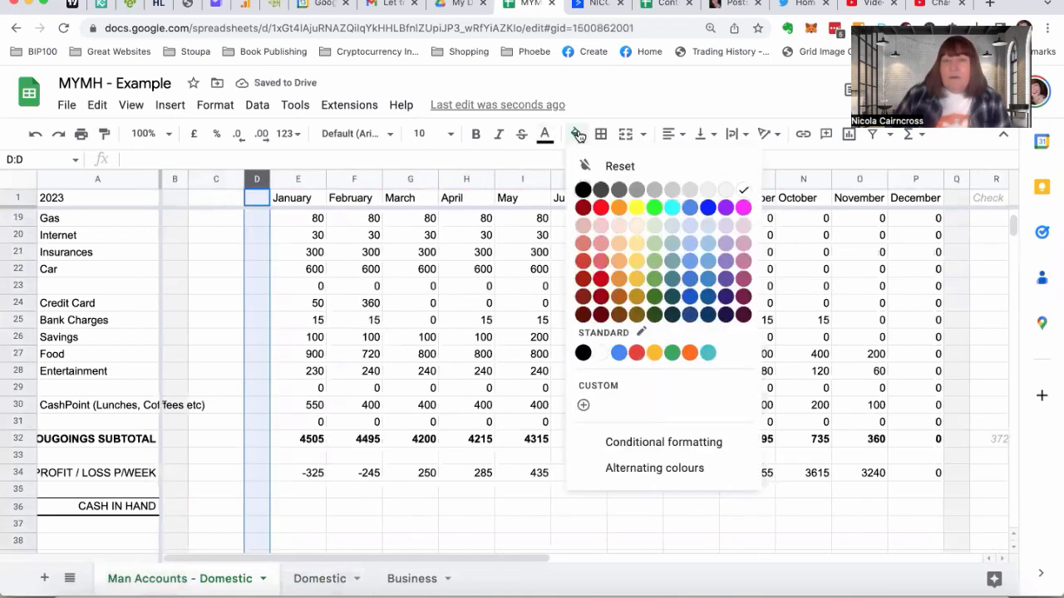
left_click(724, 190)
Enter 3500 as the starting cash in hand in C36
left_click(212, 504)
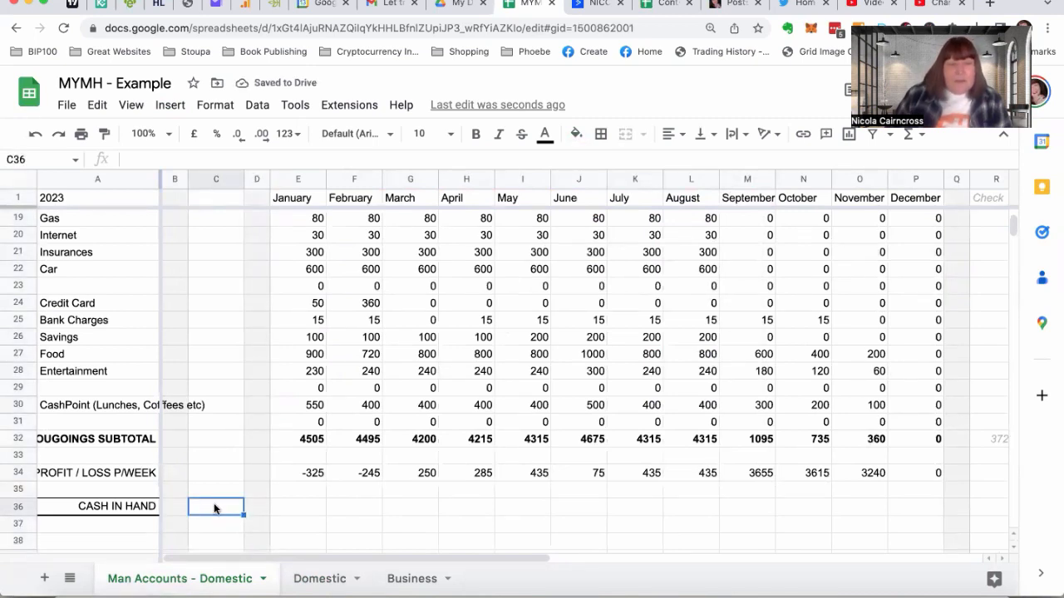
type("3500")
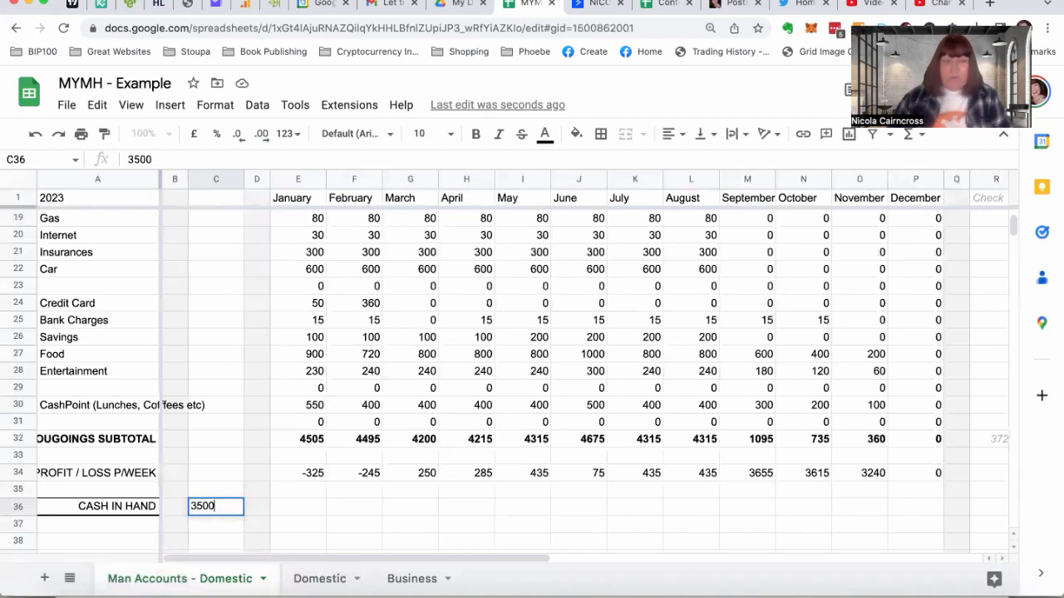
key("Return")
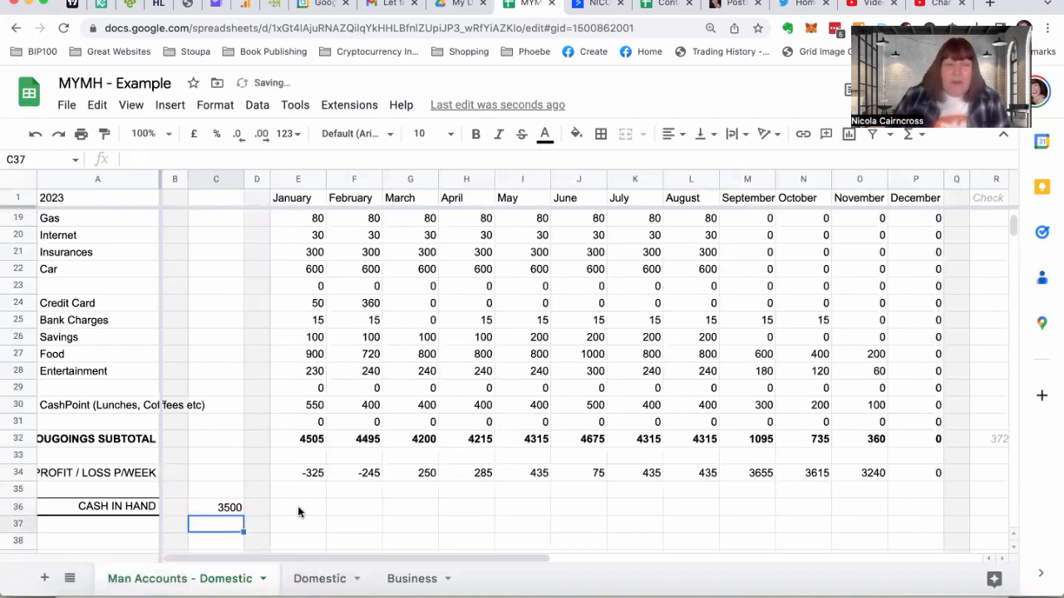
Calculate January's cash in hand in E36 by adding its profit/loss to the starting balance with =C36+E34
left_click(298, 508)
type("=")
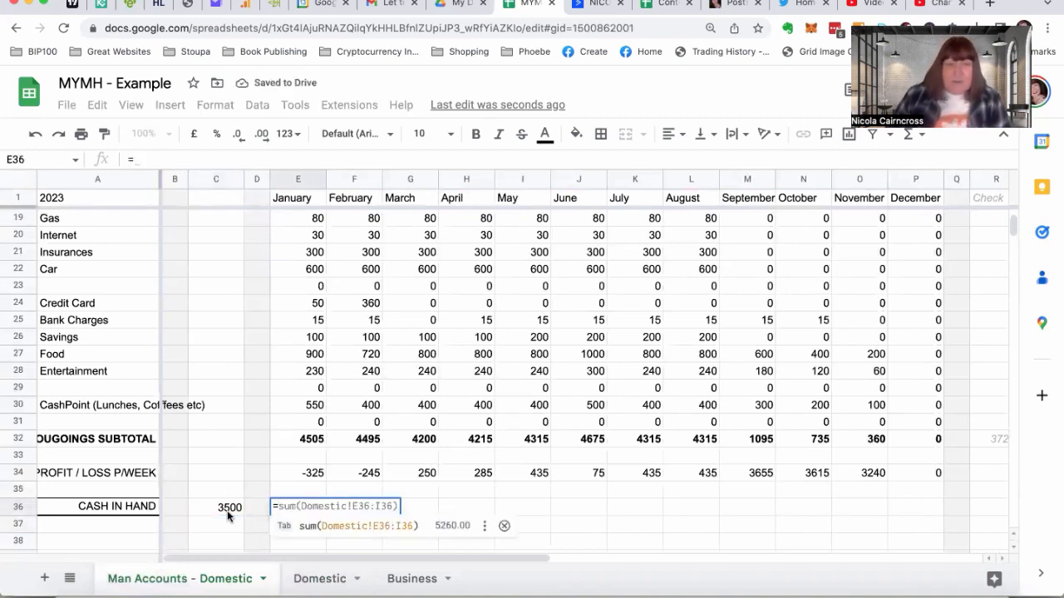
left_click(207, 509)
type("+")
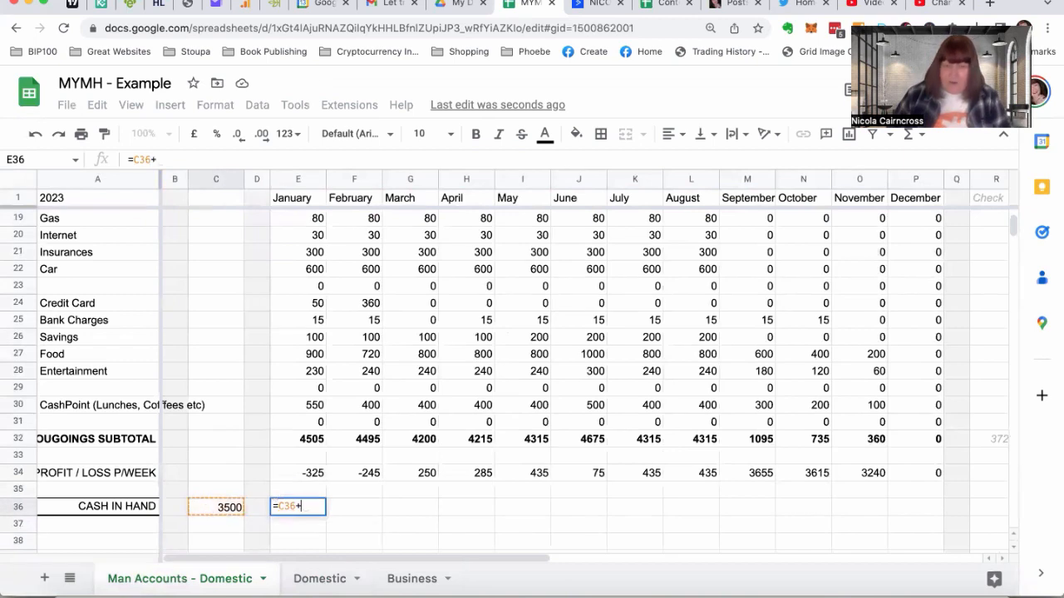
left_click(281, 472)
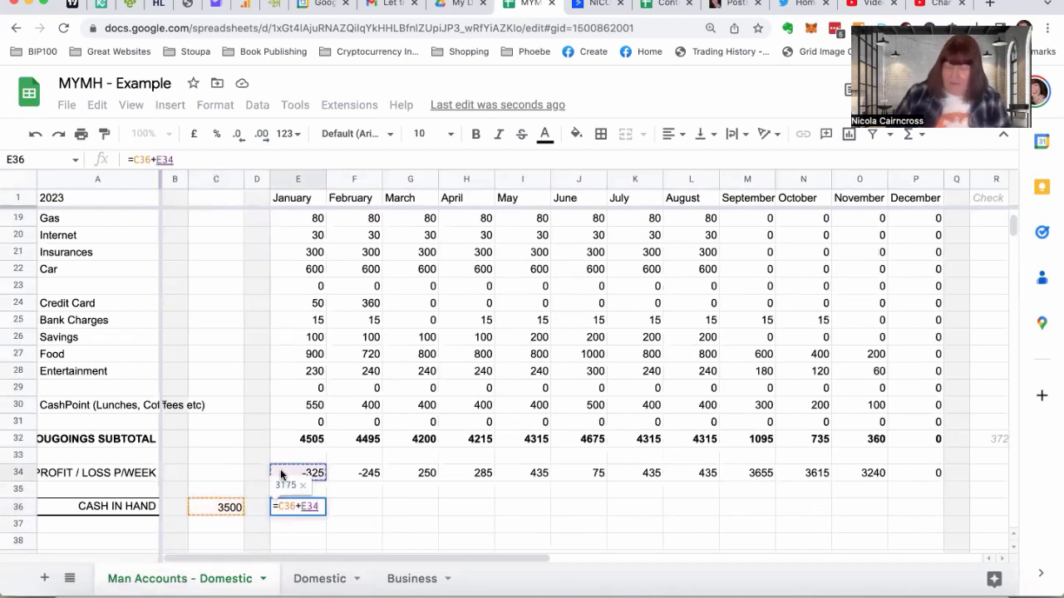
key("Return")
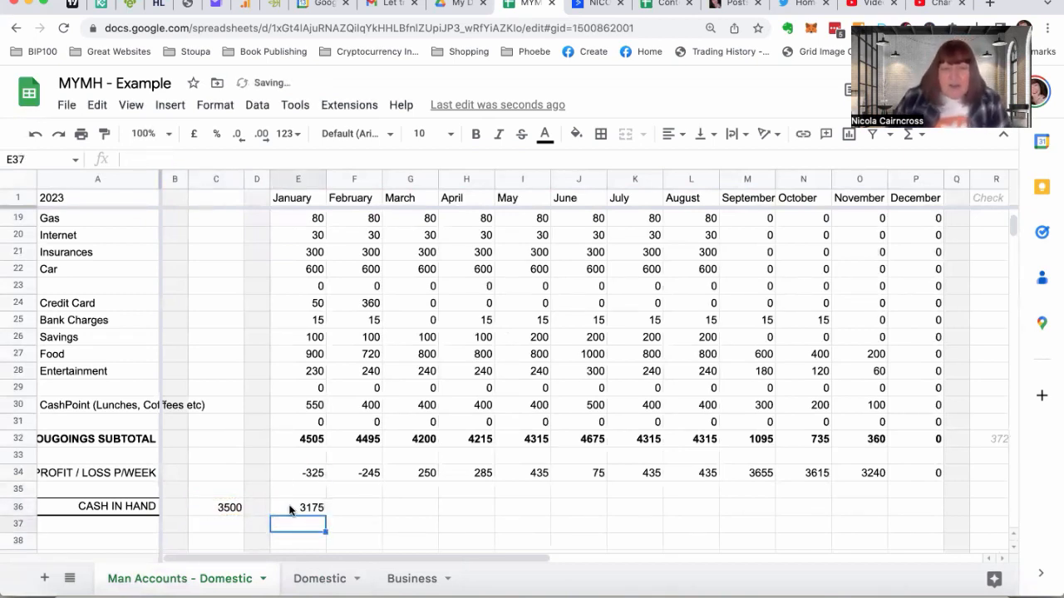
Calculate February's cash in hand in F36 with =E36+F34 and copy the formula across the row to December in P36
left_click(352, 509)
type("=")
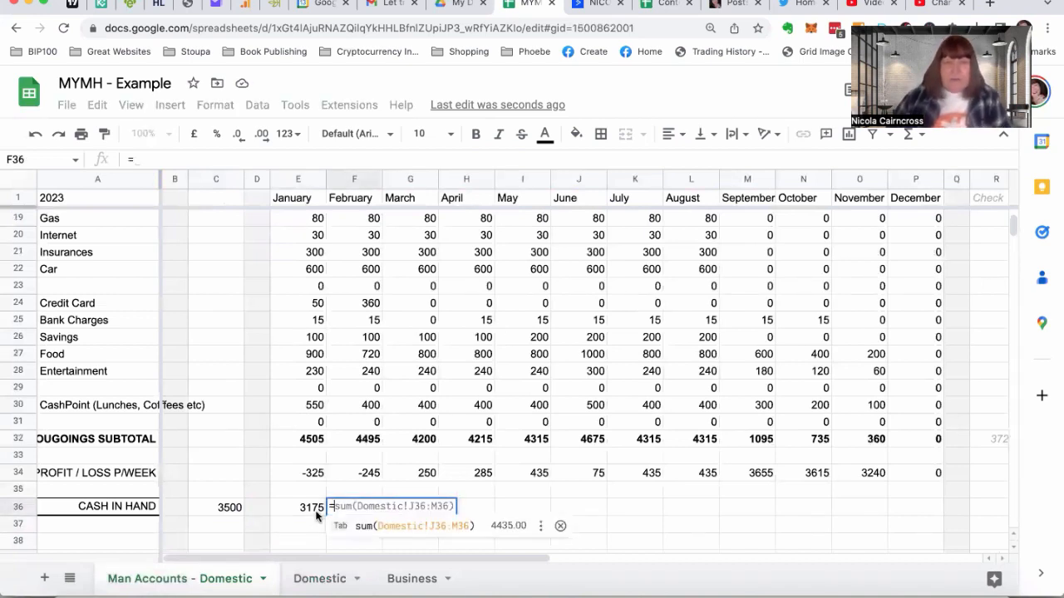
left_click(294, 508)
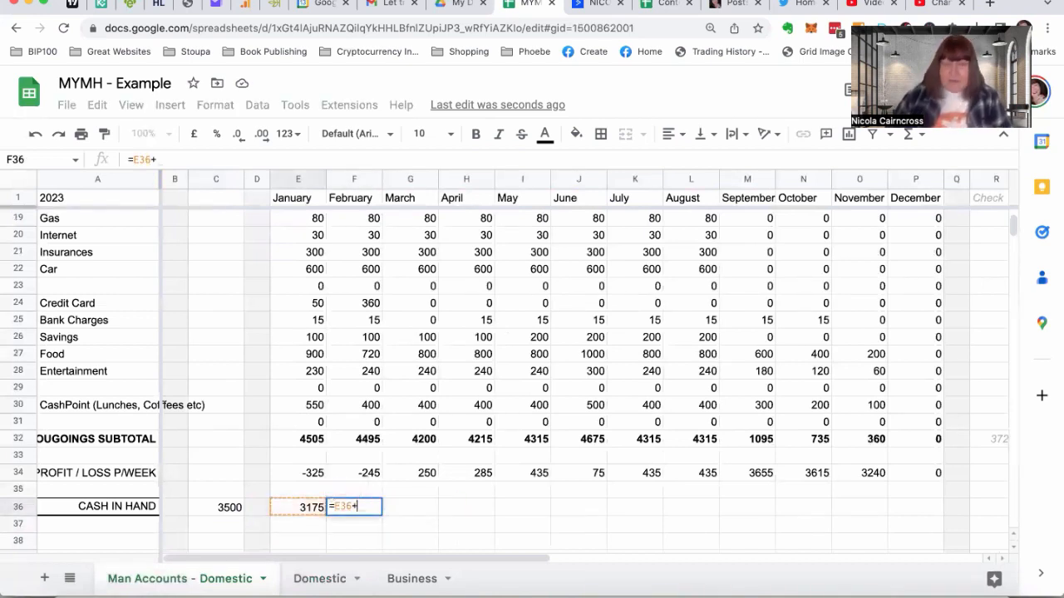
type("+")
left_click(354, 472)
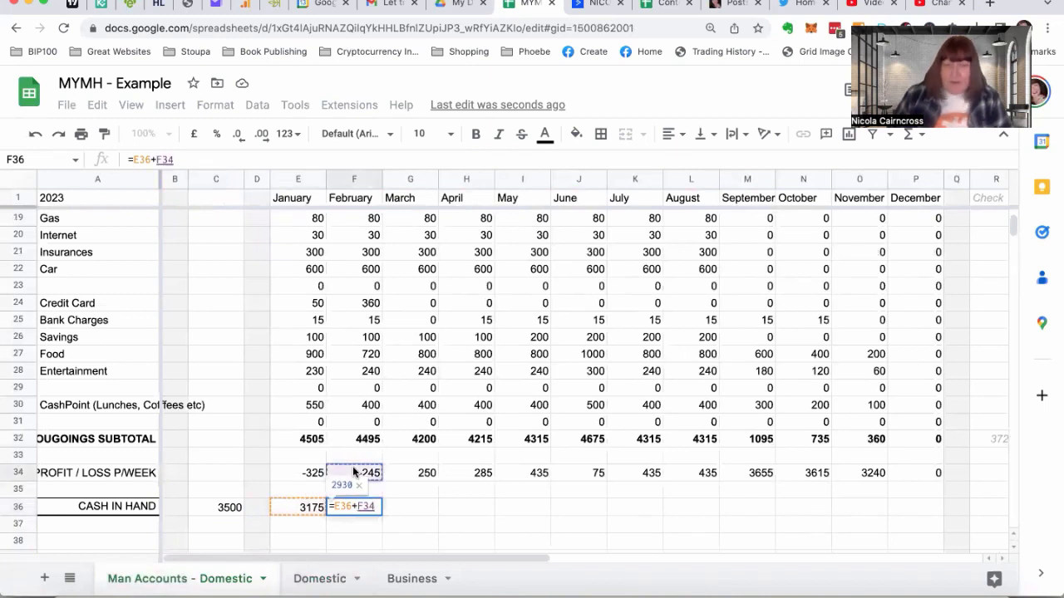
key("Return")
left_click(363, 509)
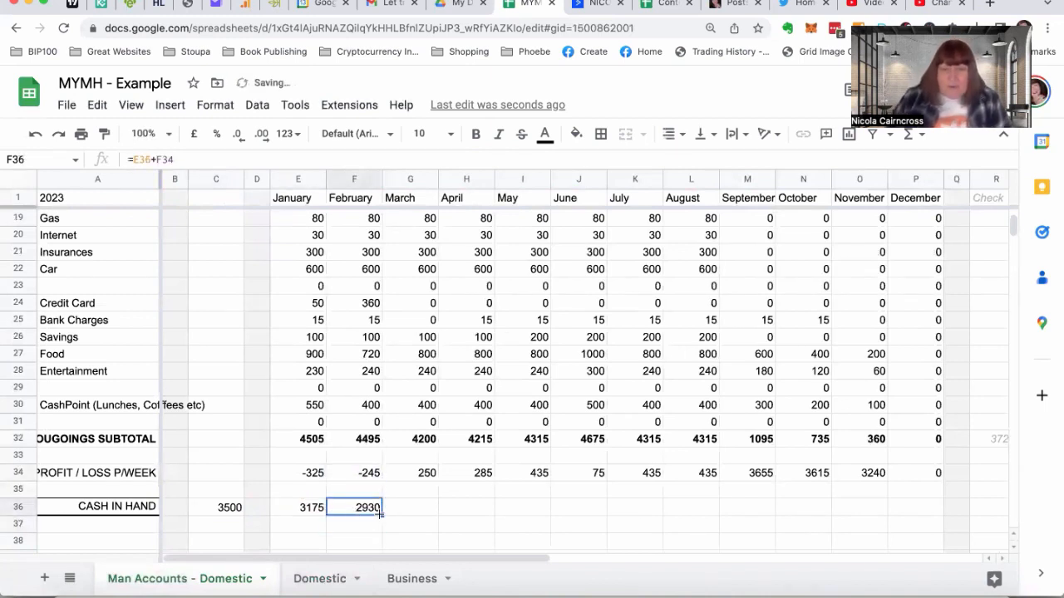
left_click_drag(381, 515, 904, 500)
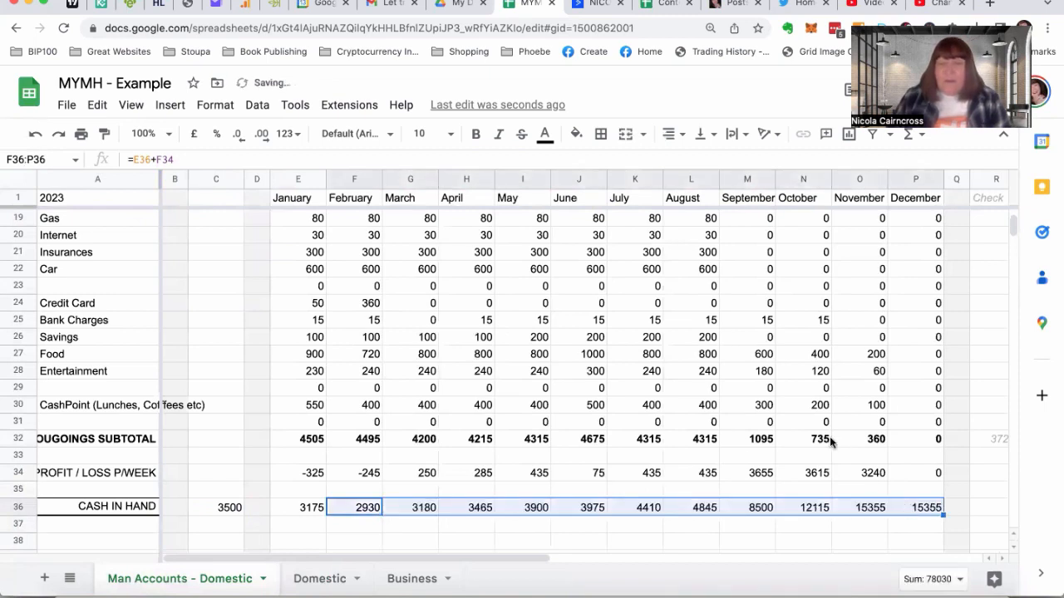
Add a thin top border and a medium-thickness bottom border to the CASH IN HAND row from A36 to T36
left_click(74, 510)
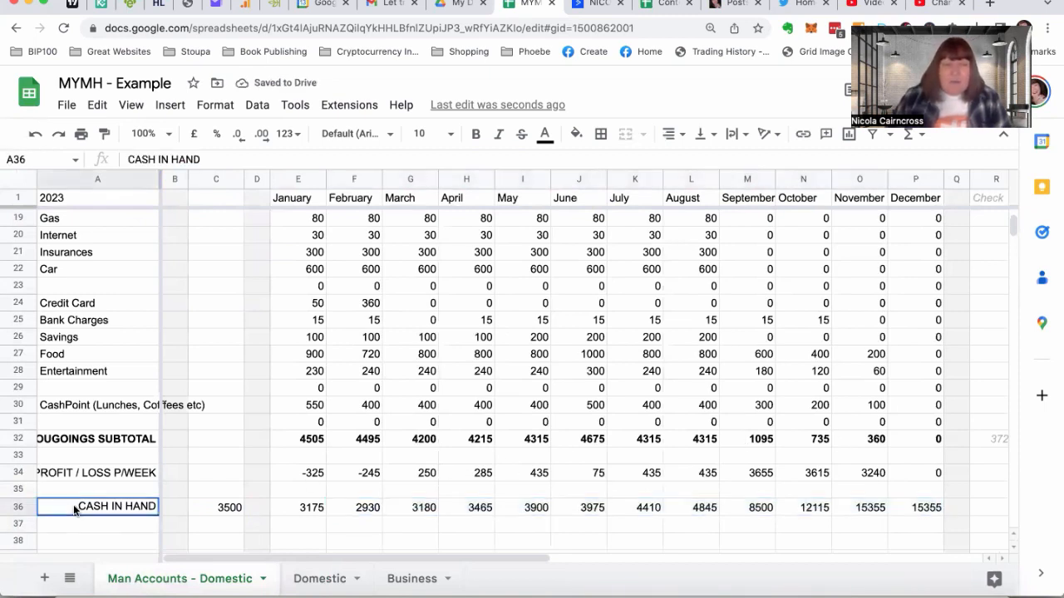
left_click_drag(74, 511, 775, 506)
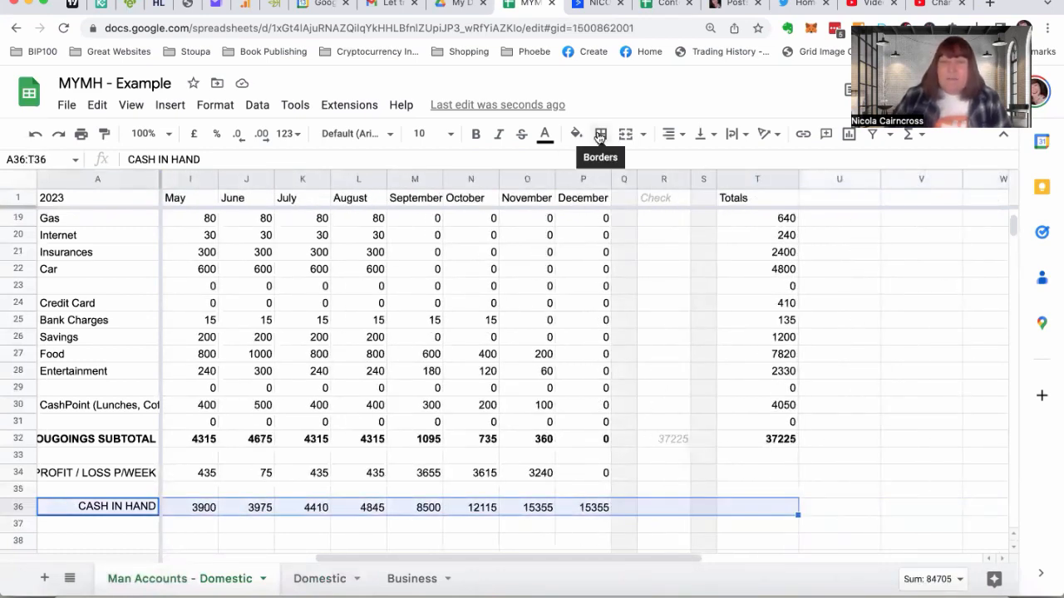
left_click(601, 135)
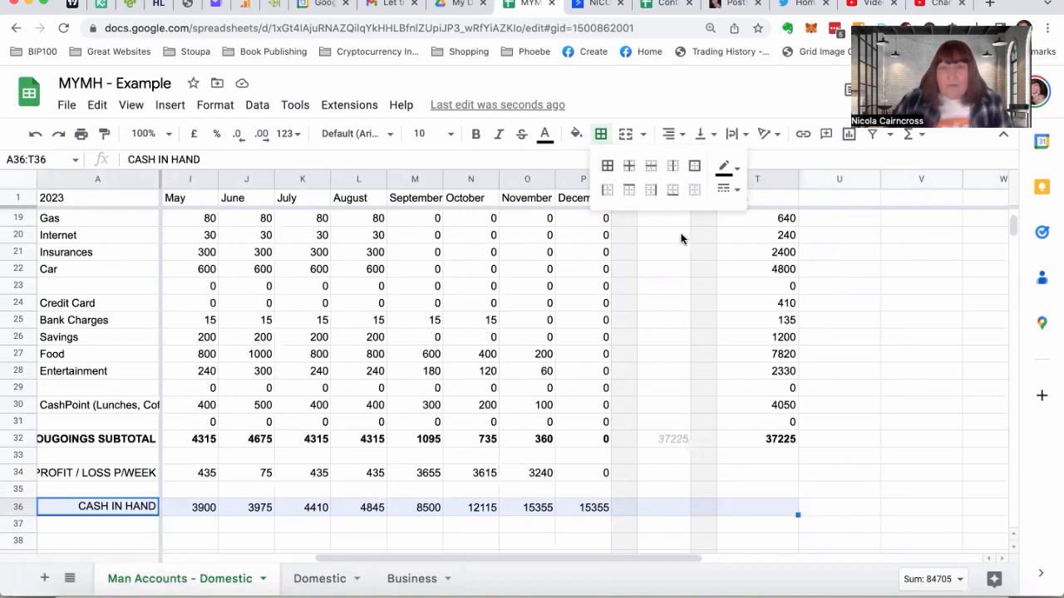
left_click(629, 190)
left_click(674, 192)
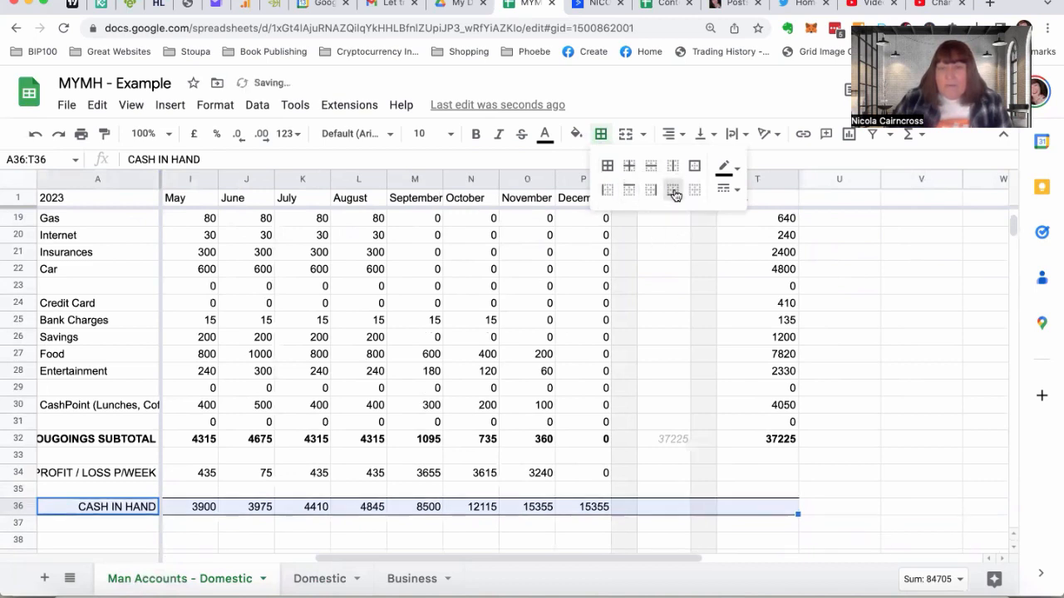
left_click(736, 193)
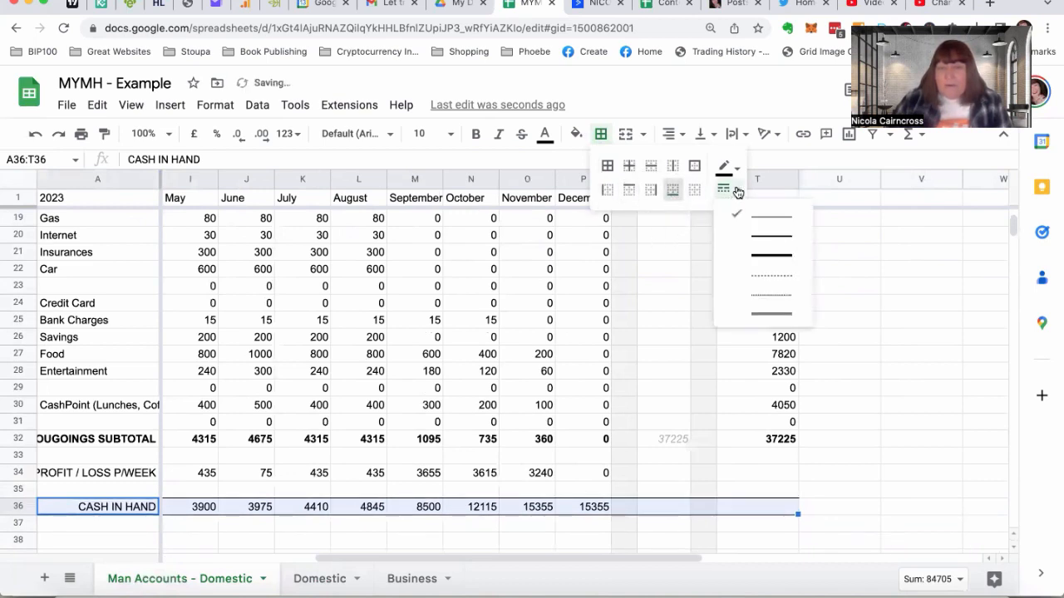
left_click(751, 238)
left_click(740, 506)
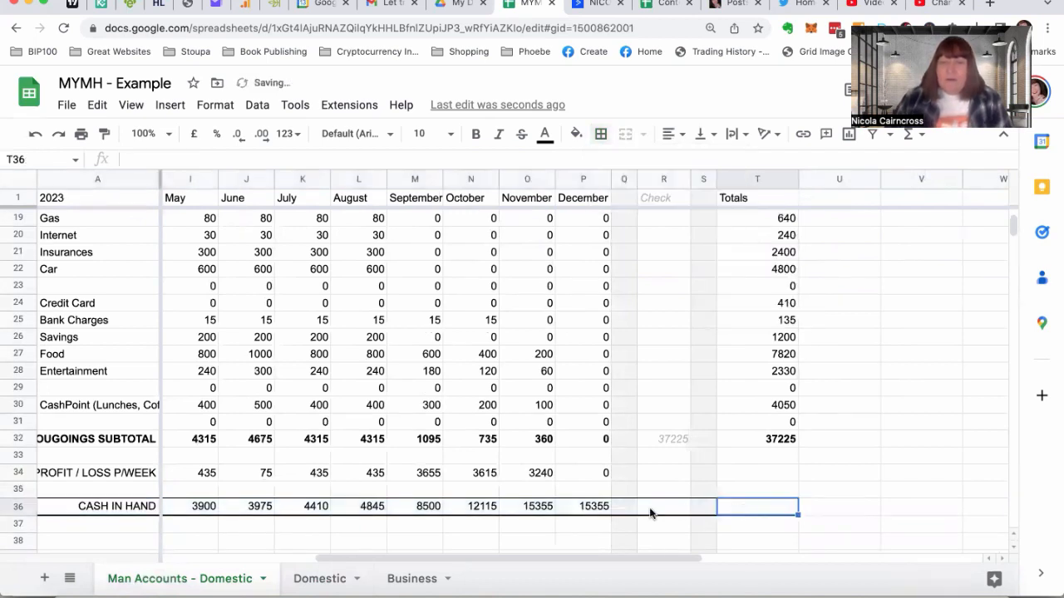
scroll(651, 513, "left", 4)
left_click(108, 506)
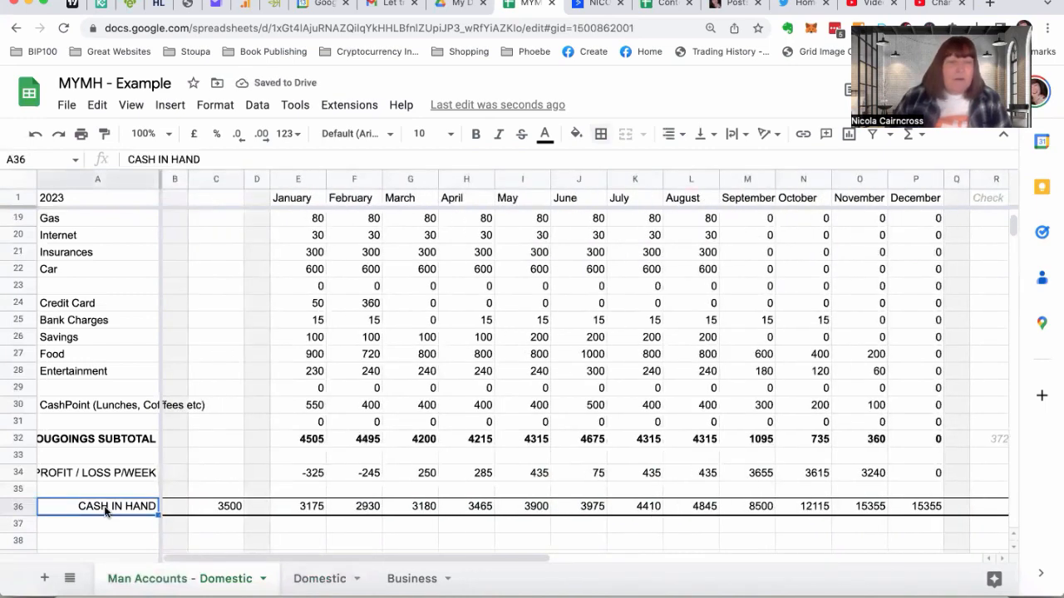
Add top and bottom borders to the outgoings subtotal row from A32 to T32
left_click(95, 441)
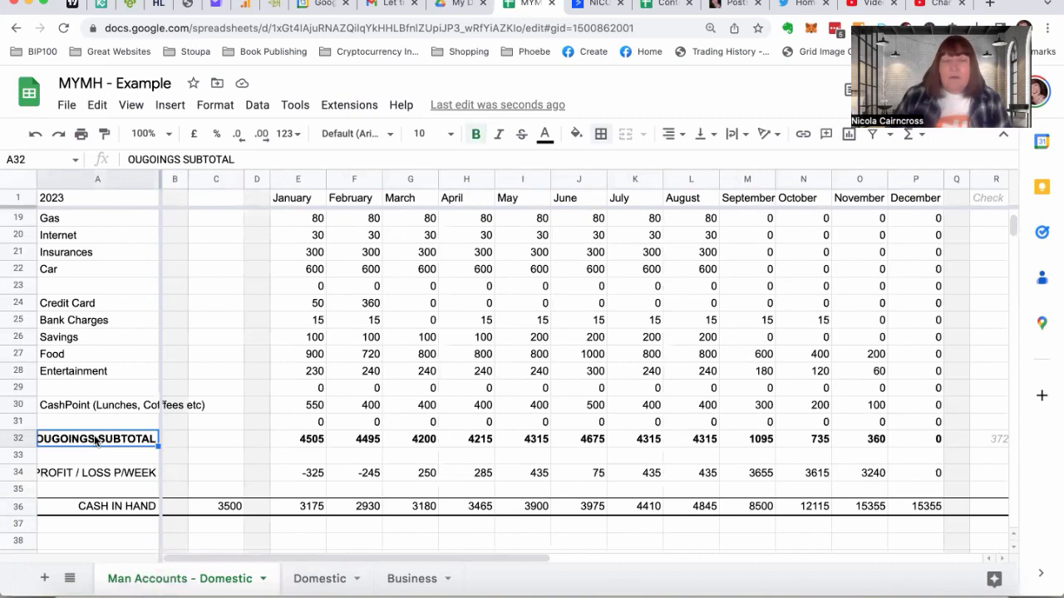
left_click_drag(98, 441, 987, 438)
scroll(991, 436, "down", 1)
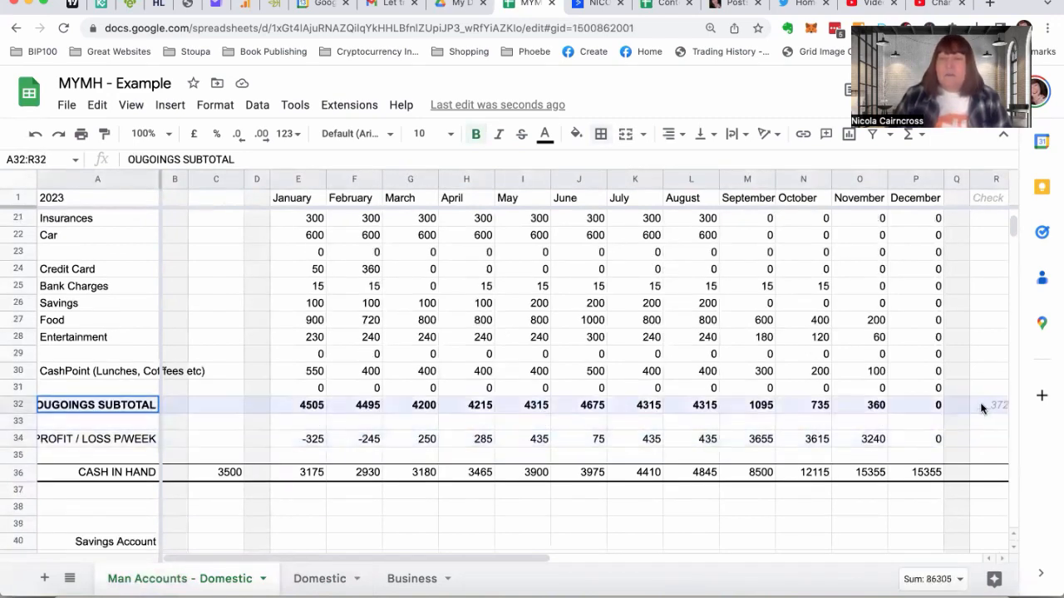
left_click_drag(1042, 409, 696, 407)
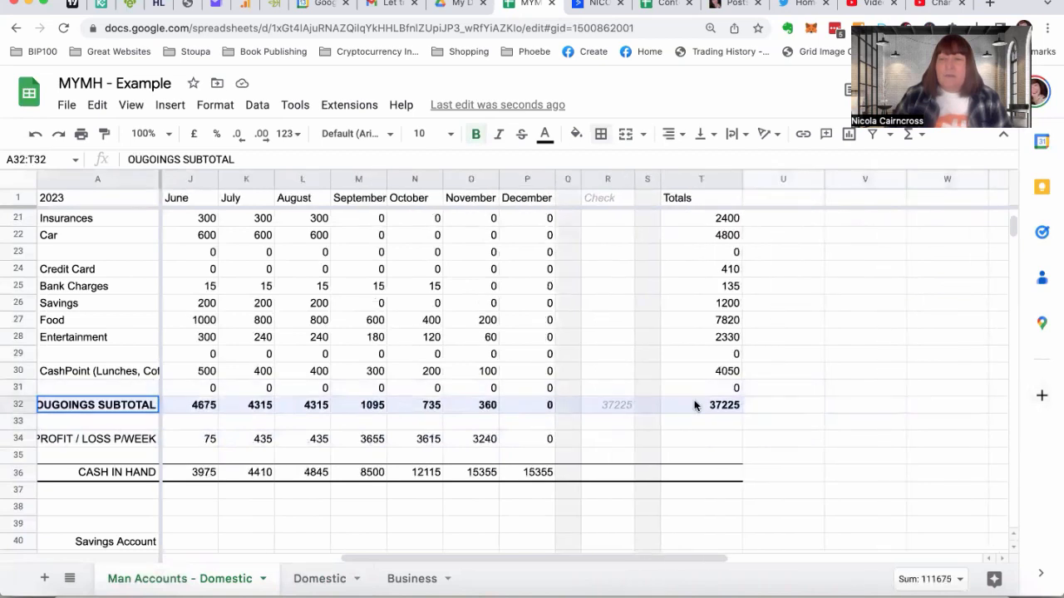
left_click(600, 134)
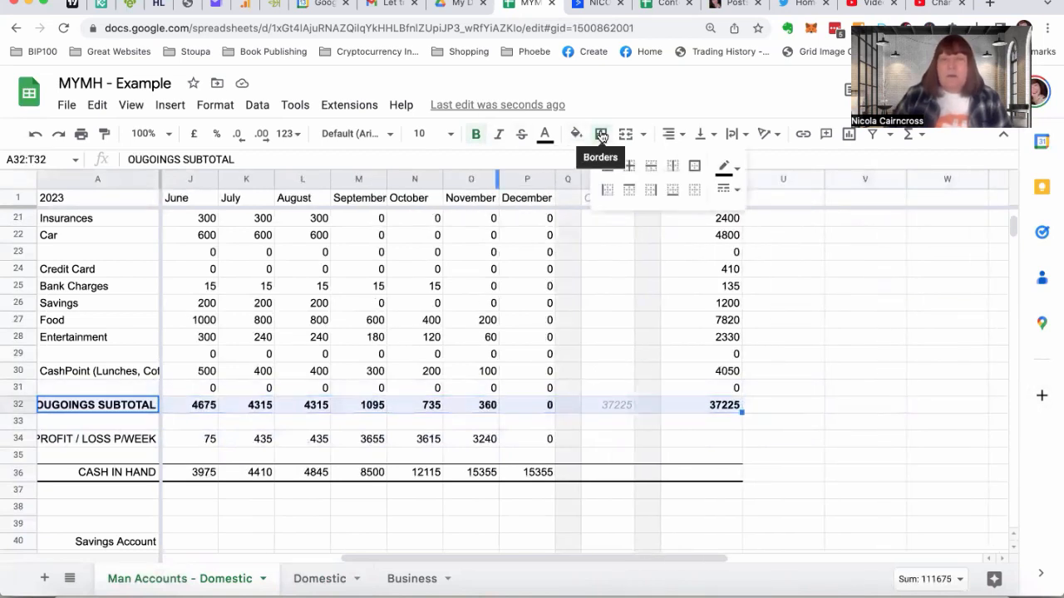
left_click(630, 189)
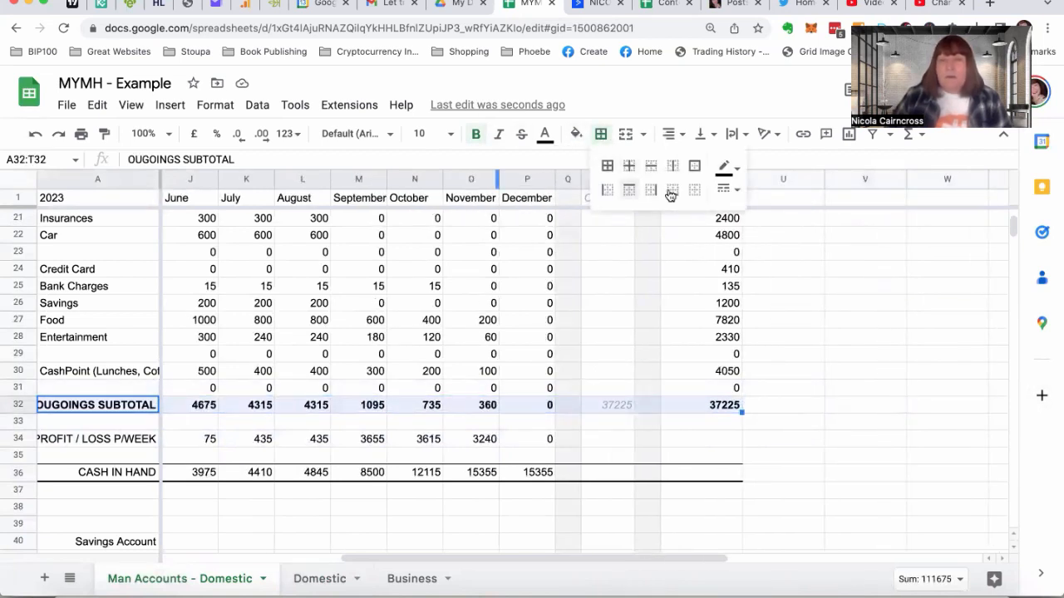
left_click(673, 194)
scroll(438, 356, "left", 5)
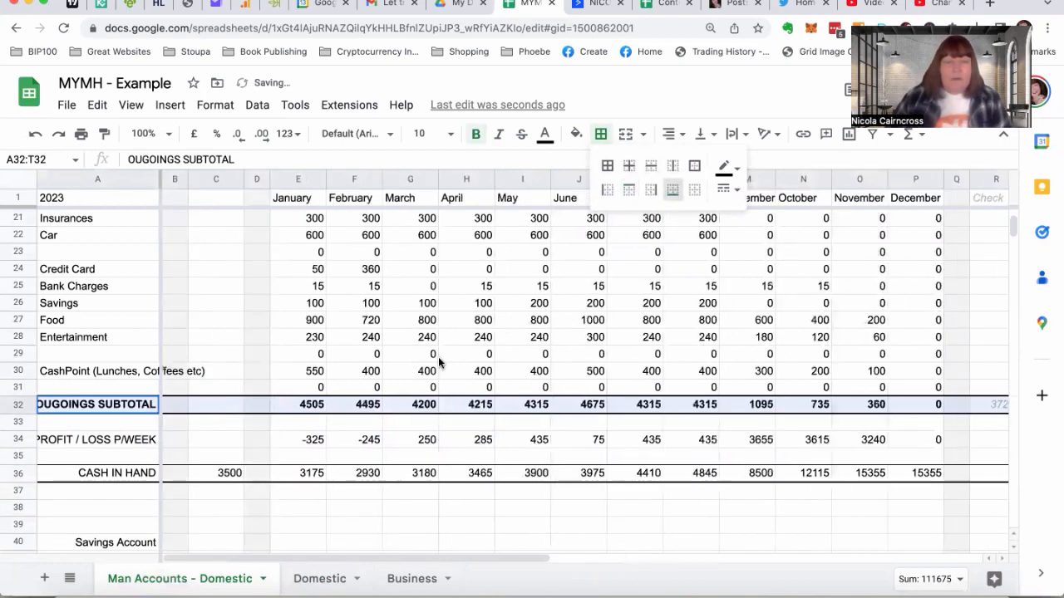
left_click(221, 439)
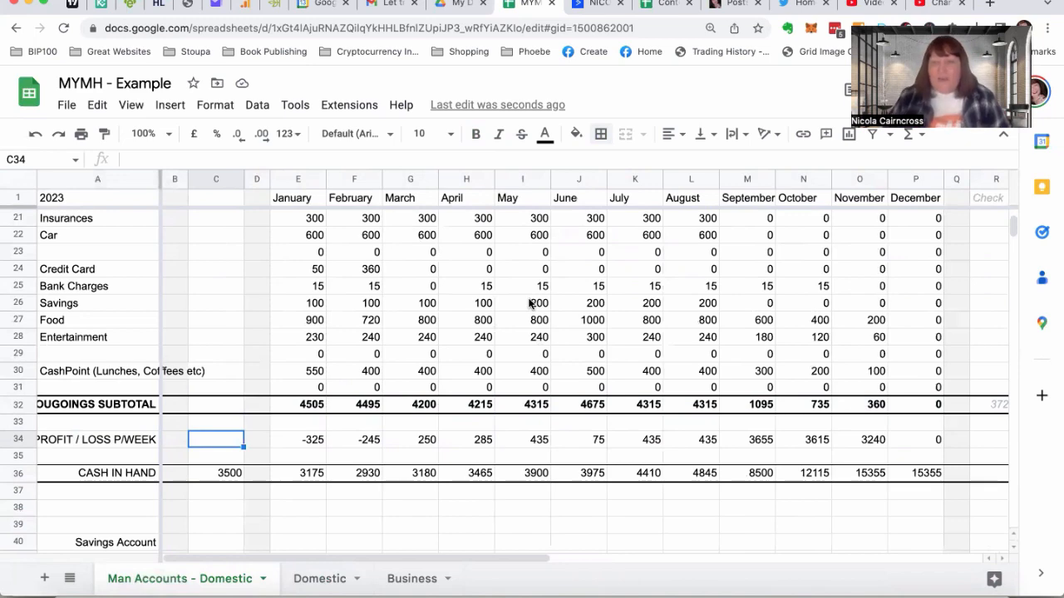
Colour the September to December income figures in M5:P9 light magenta 2
scroll(480, 247, "up", 6)
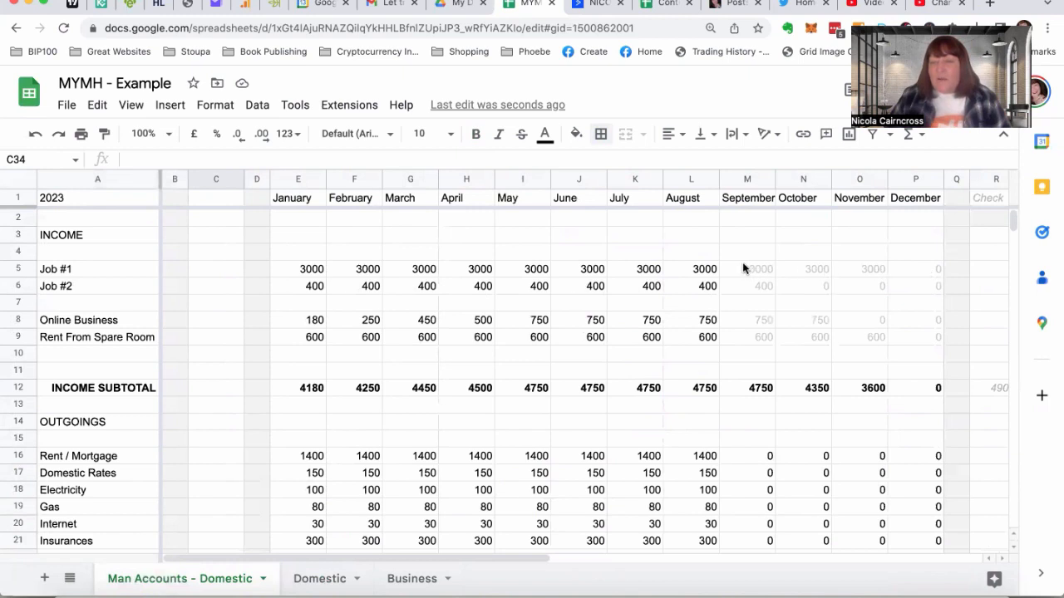
left_click_drag(743, 266, 918, 341)
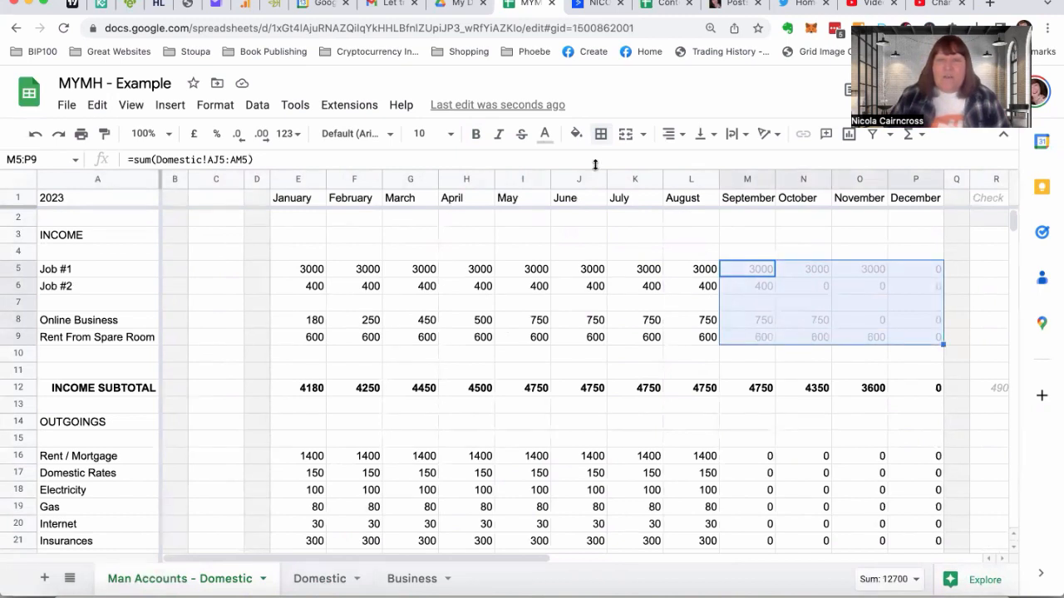
left_click(545, 143)
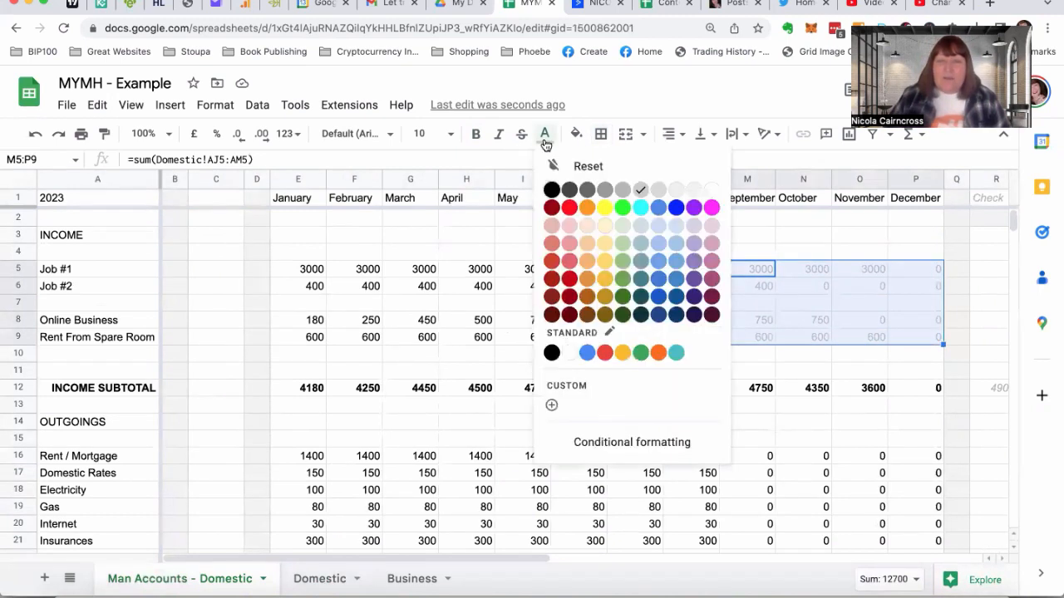
left_click(712, 244)
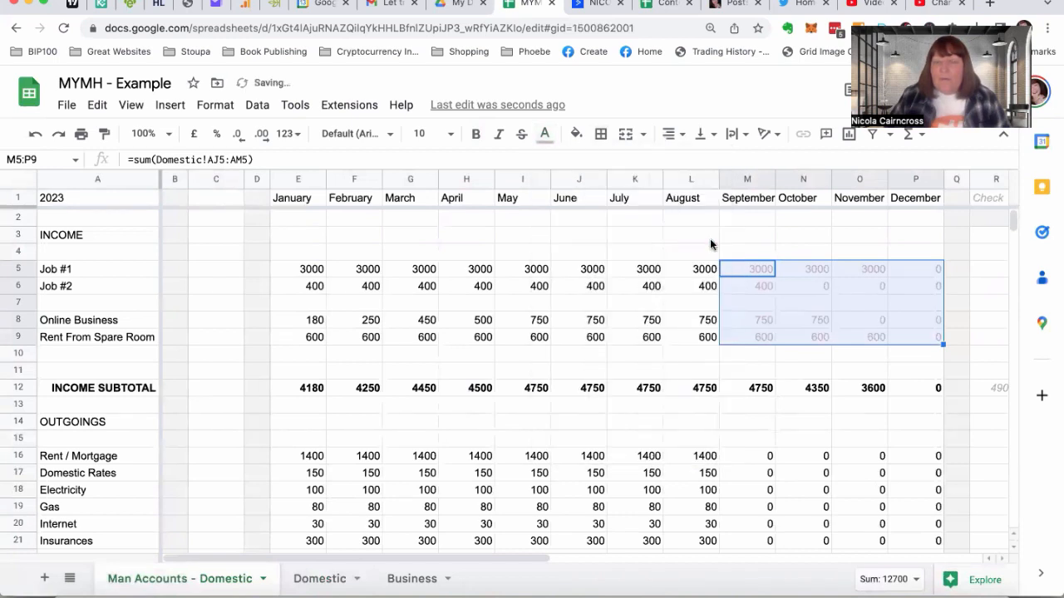
left_click(703, 288)
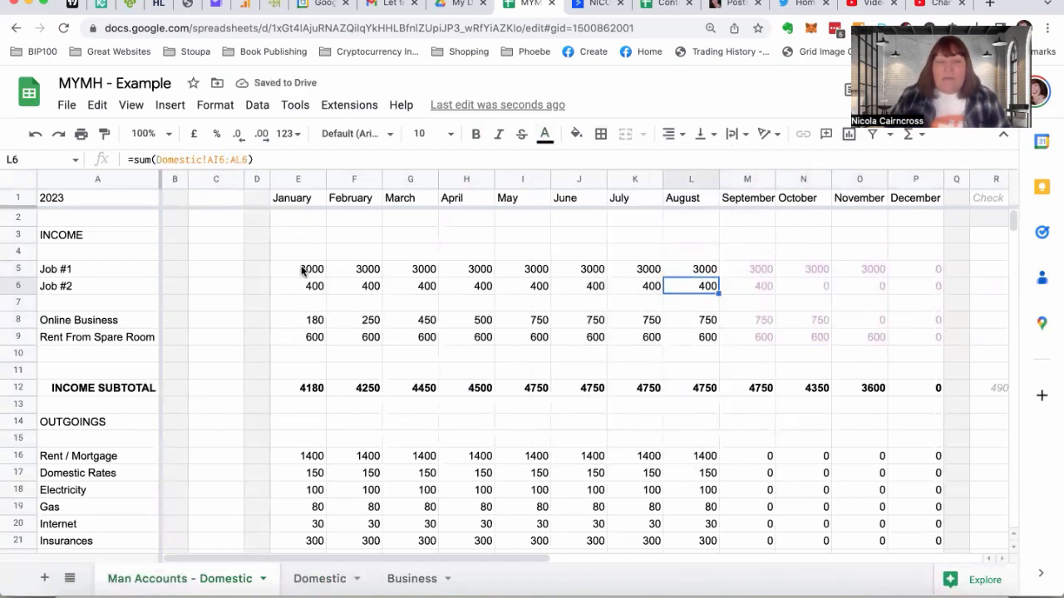
Set the text colour of the January to August figures in E5:L36 to dark grey 2
left_click_drag(303, 270, 698, 524)
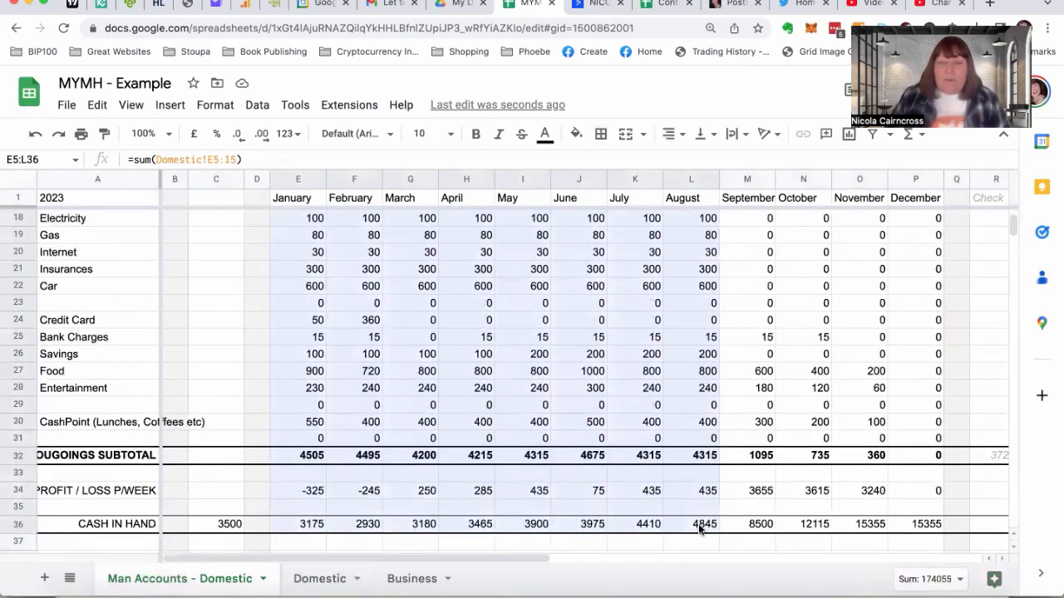
left_click(545, 134)
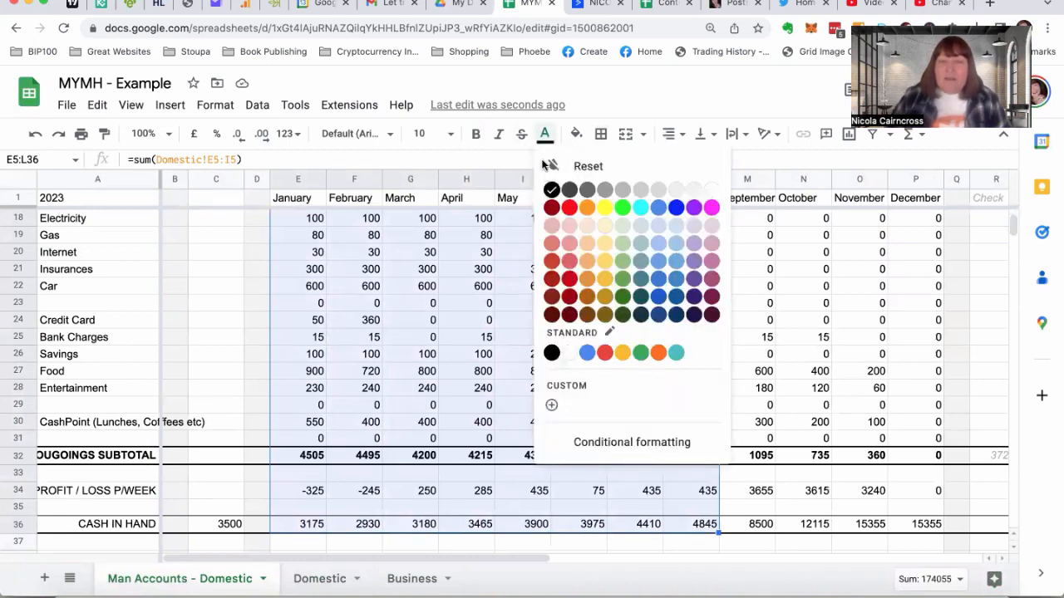
left_click(606, 190)
scroll(803, 264, "up", 5)
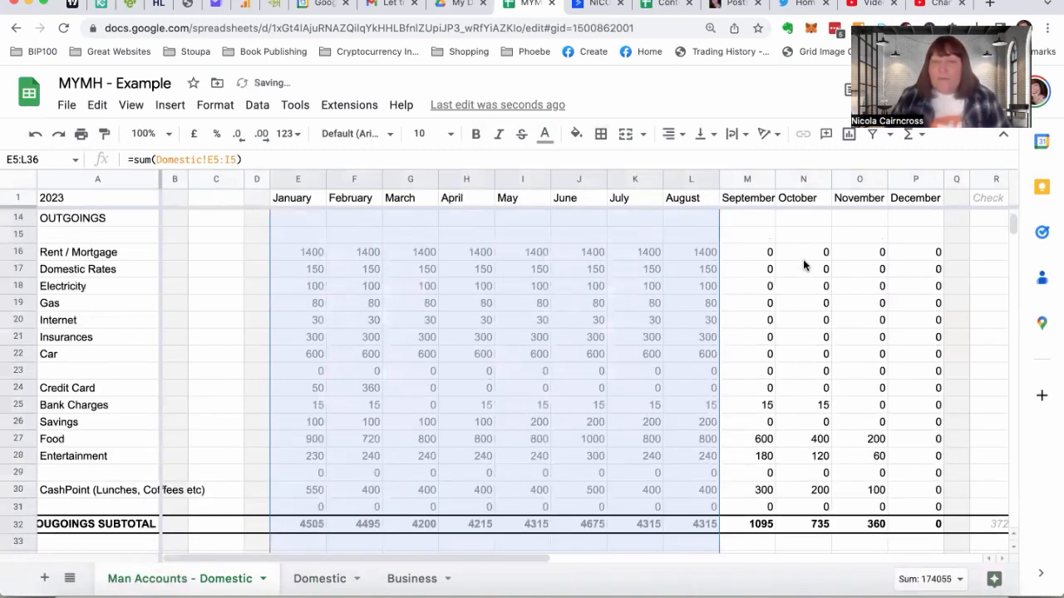
left_click(747, 457)
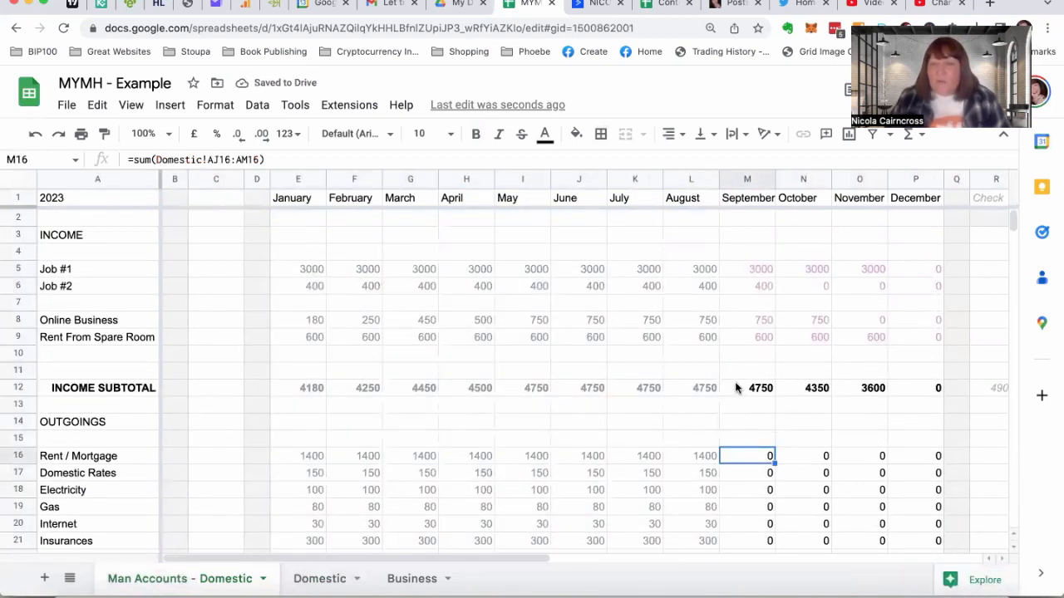
Set the September to December figures from the income subtotal down to cash in hand, M12:P36, to dark grey 2 text
left_click_drag(743, 388, 915, 426)
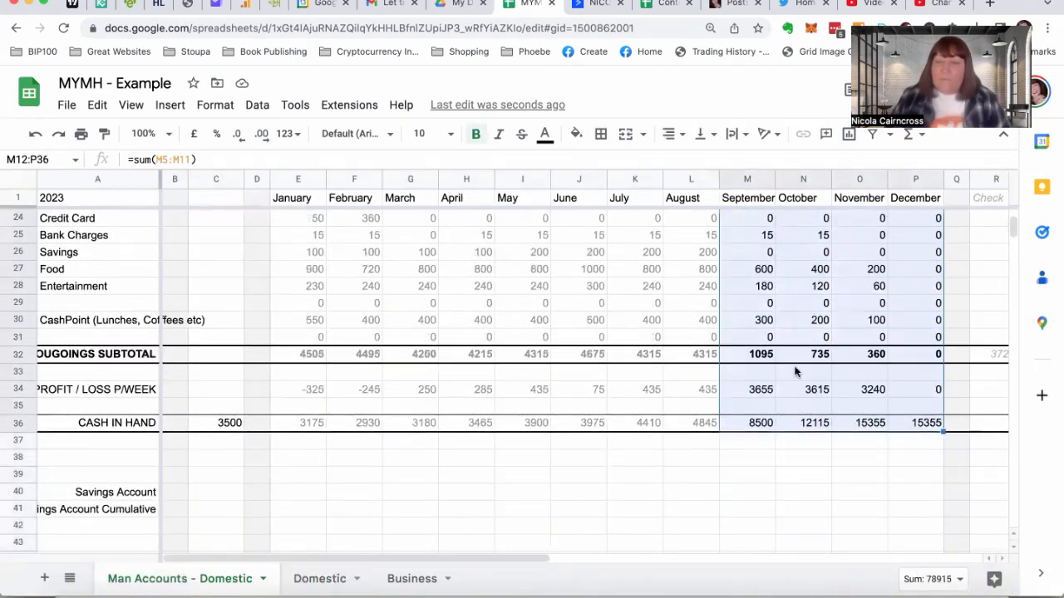
left_click(543, 135)
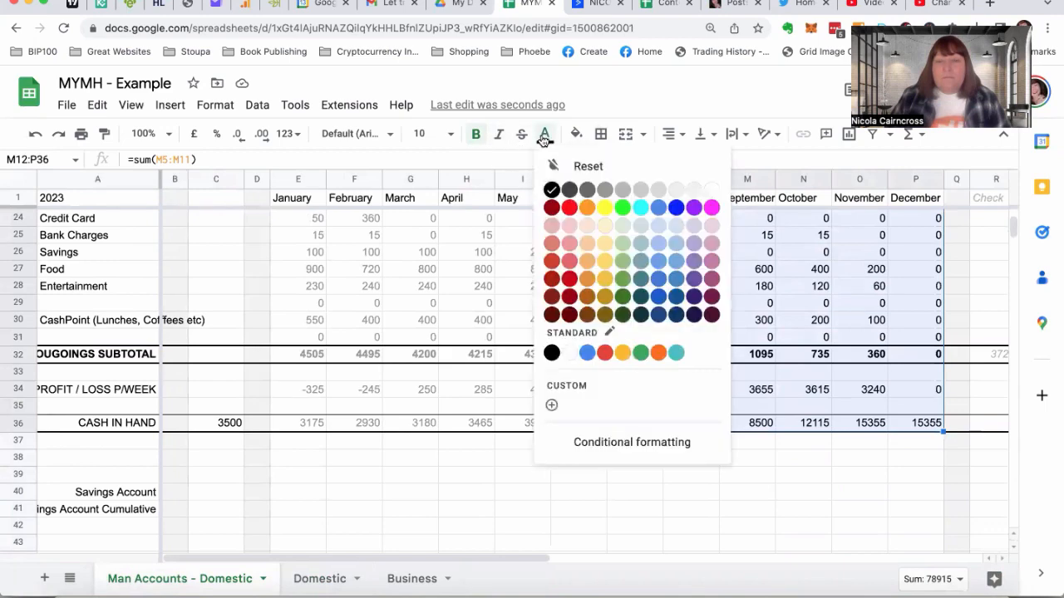
left_click(606, 189)
left_click(793, 338)
Change the text colour of the Totals column figures in T5:T36 to dark grey 2
scroll(794, 339, "right", 3)
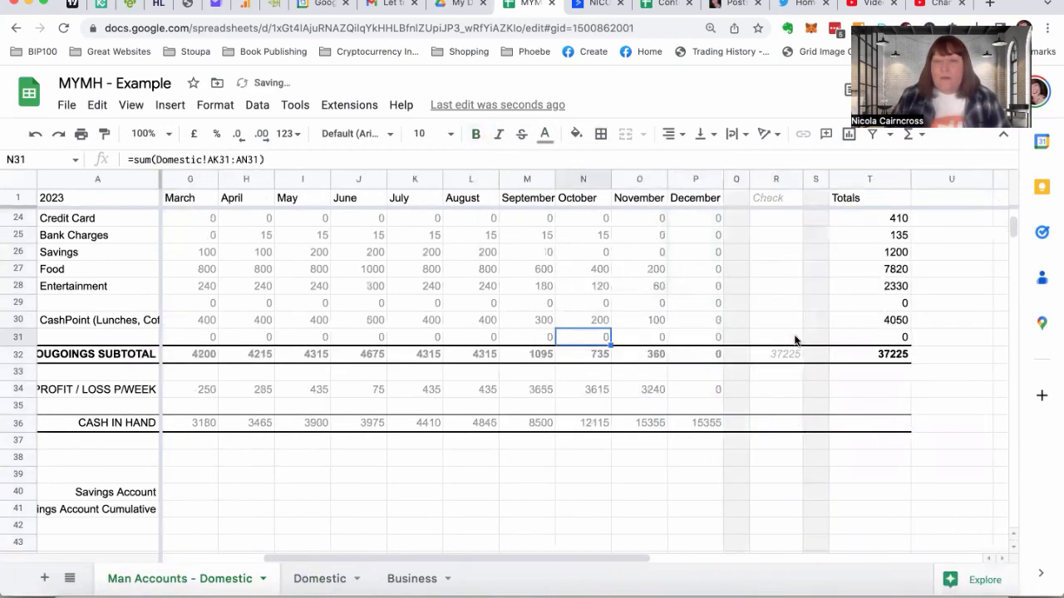
left_click_drag(859, 425, 861, 271)
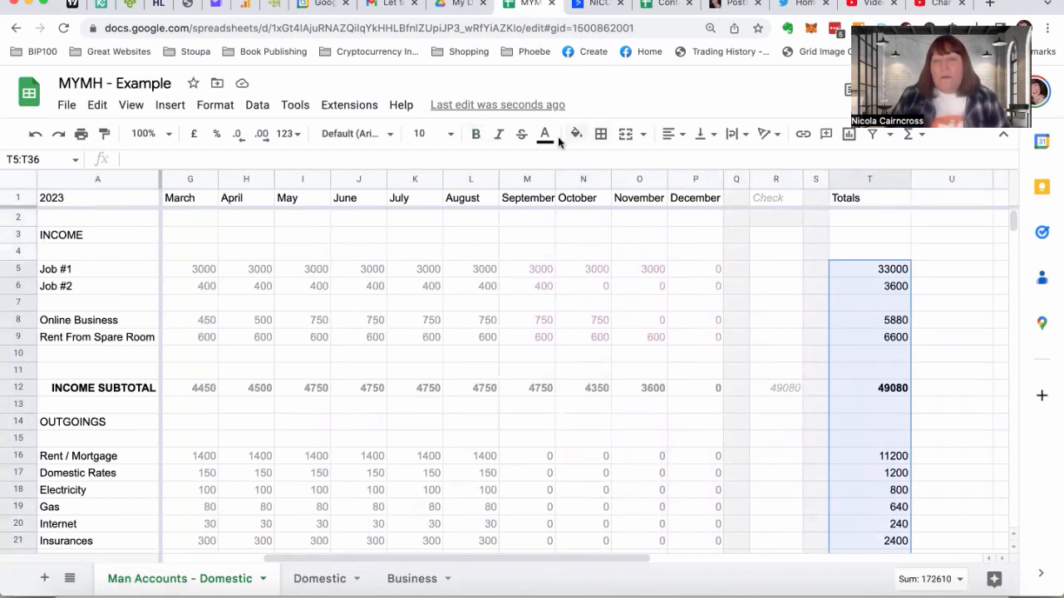
left_click(546, 136)
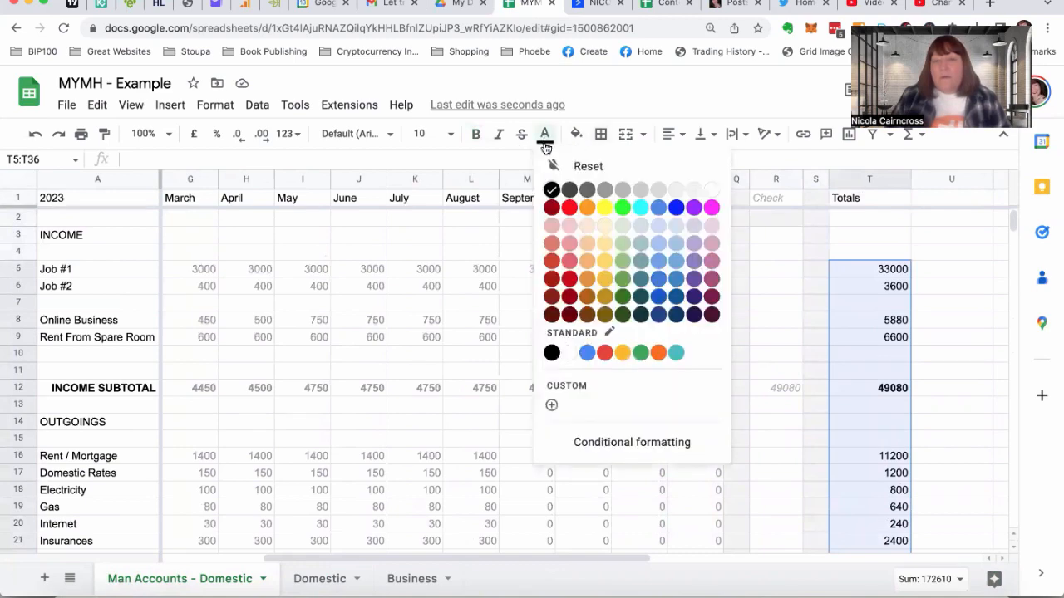
left_click(608, 190)
left_click(671, 288)
scroll(630, 290, "left", 1)
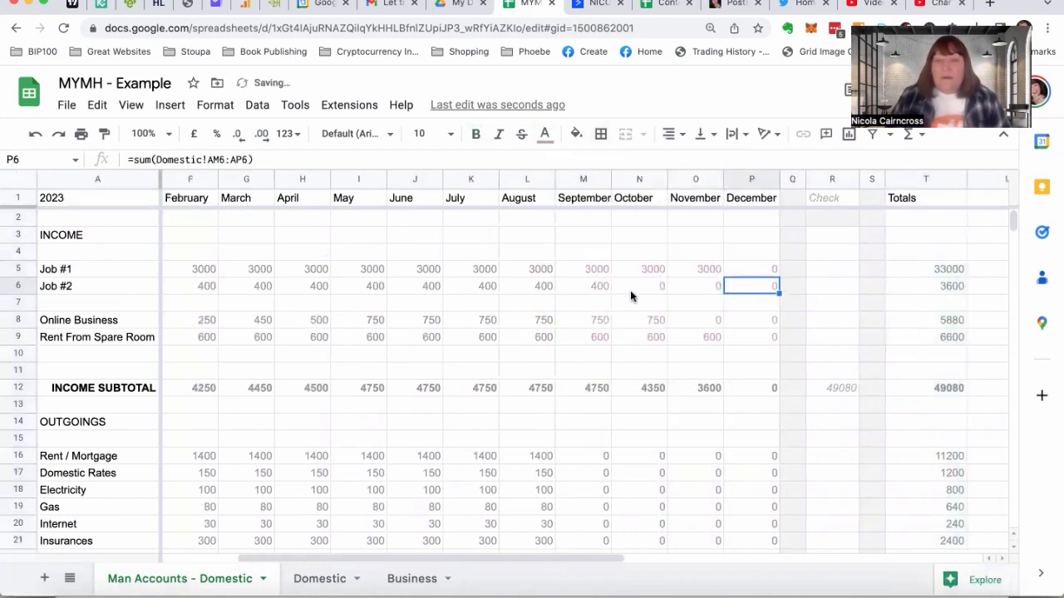
scroll(630, 290, "left", 3)
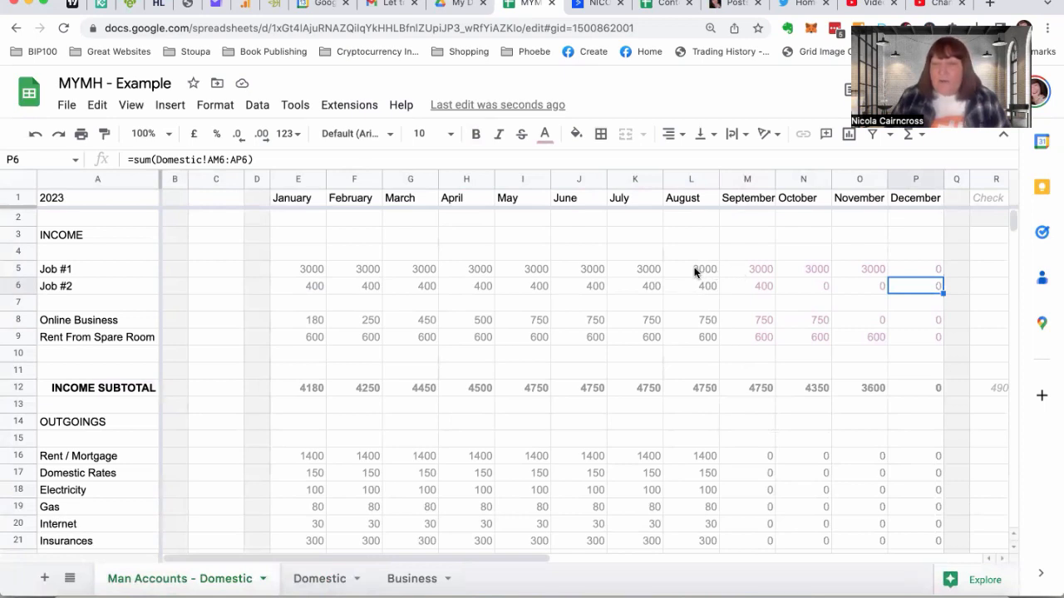
Review the monthly income, outgoings, subtotal, profit/loss and cash in hand figures from January through to the Check and Totals columns
left_click(734, 271)
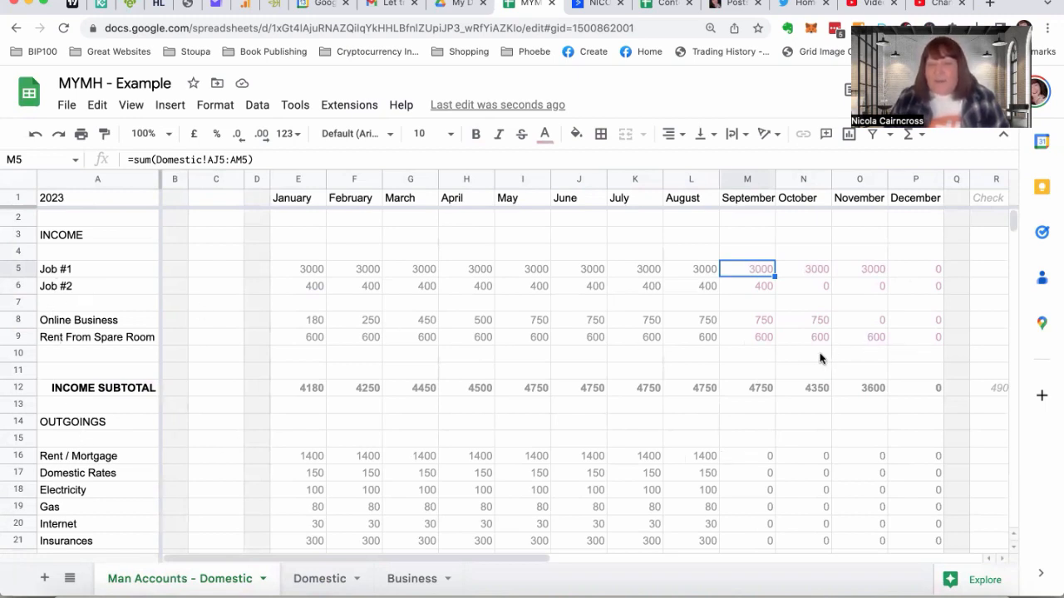
left_click(291, 392)
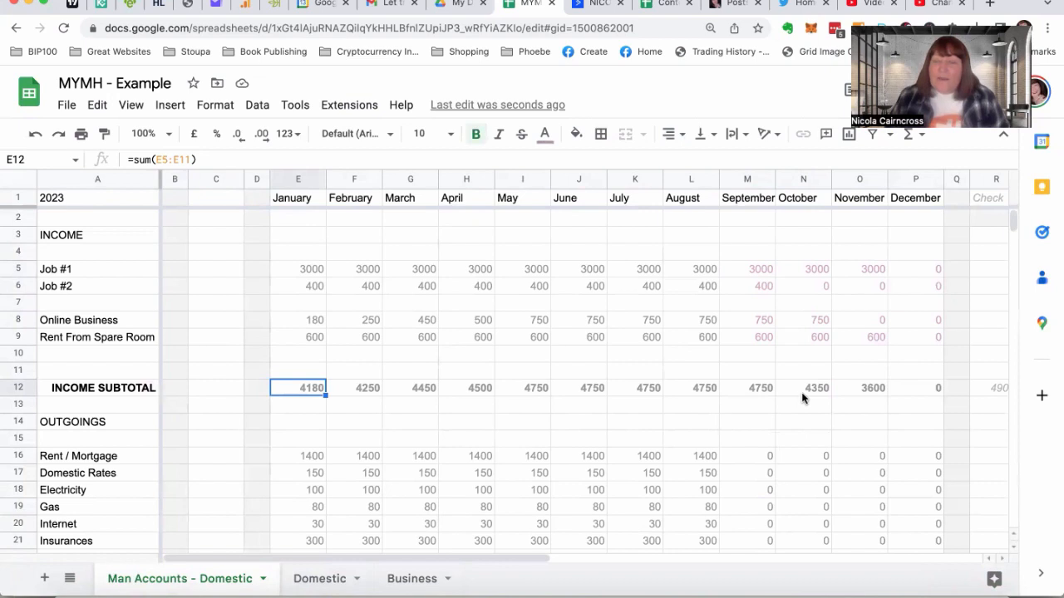
scroll(802, 399, "down", 5)
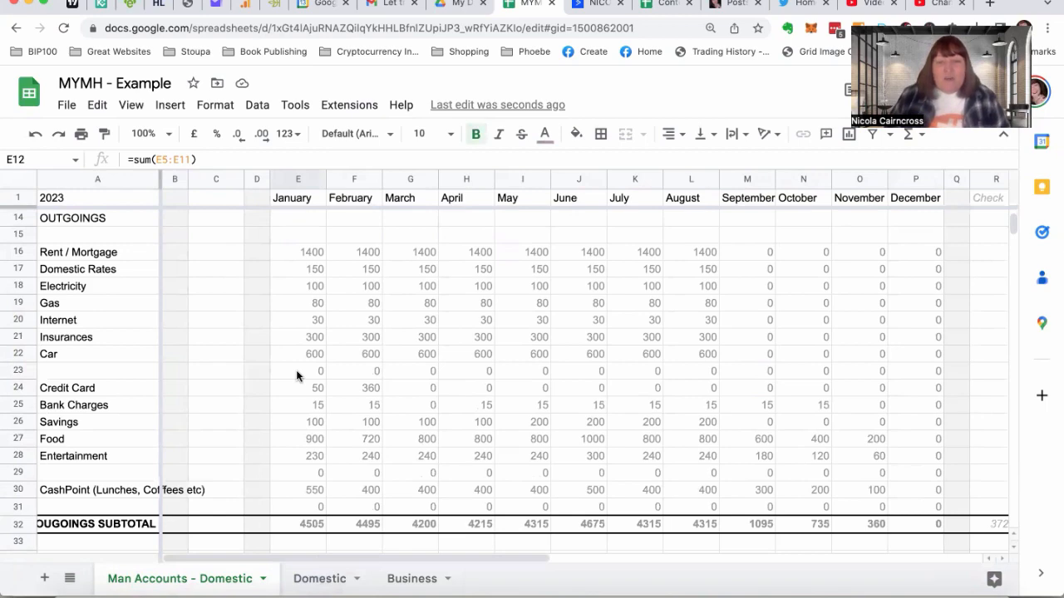
scroll(296, 375, "down", 4)
scroll(296, 375, "up", 1)
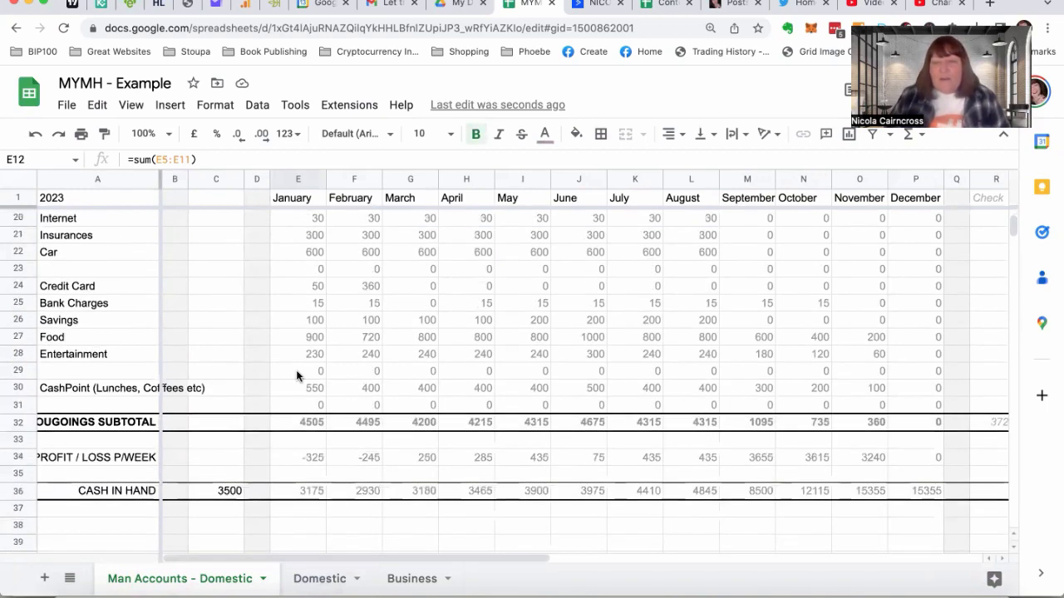
scroll(825, 459, "right", 10)
scroll(825, 458, "left", 5)
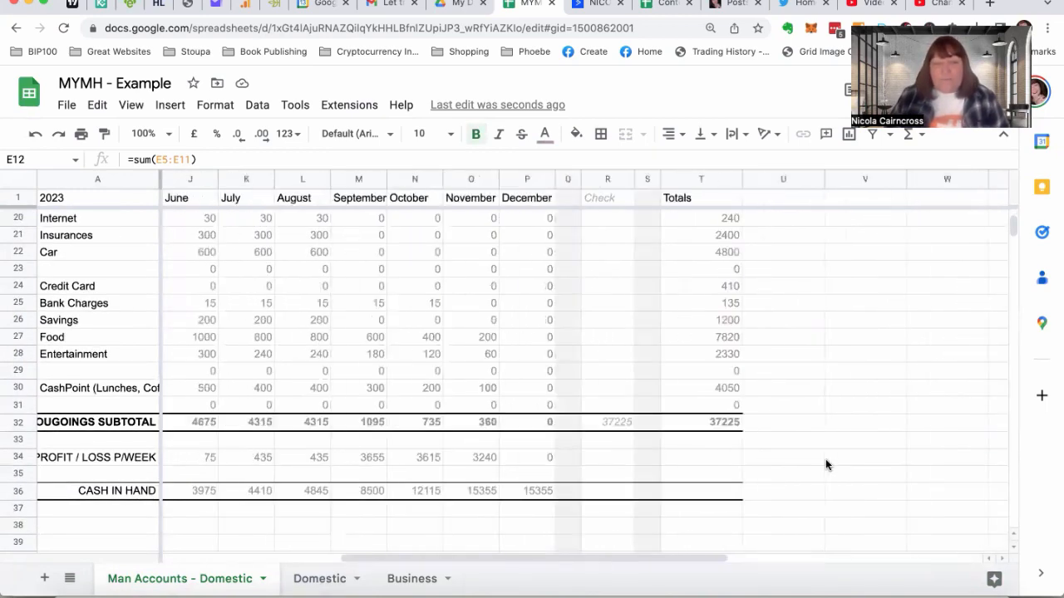
scroll(825, 459, "left", 6)
scroll(883, 418, "up", 6)
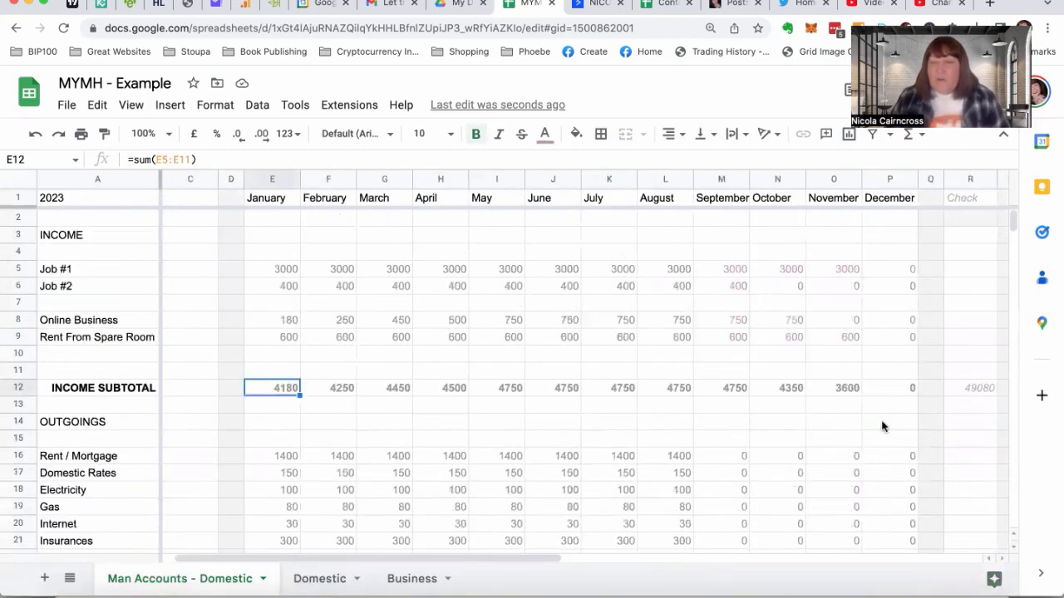
scroll(882, 427, "right", 4)
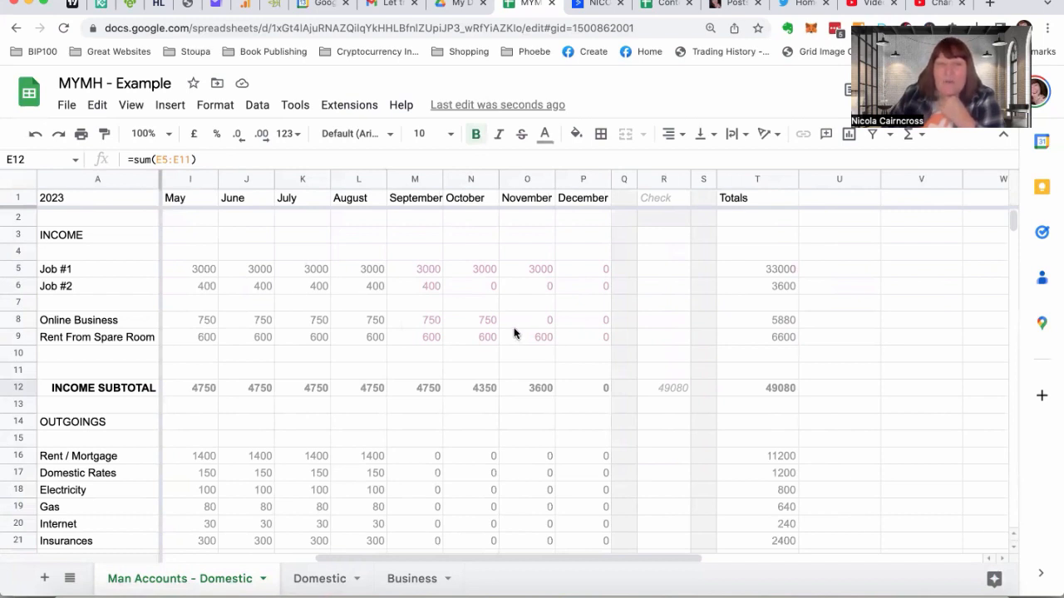
scroll(515, 331, "left", 5)
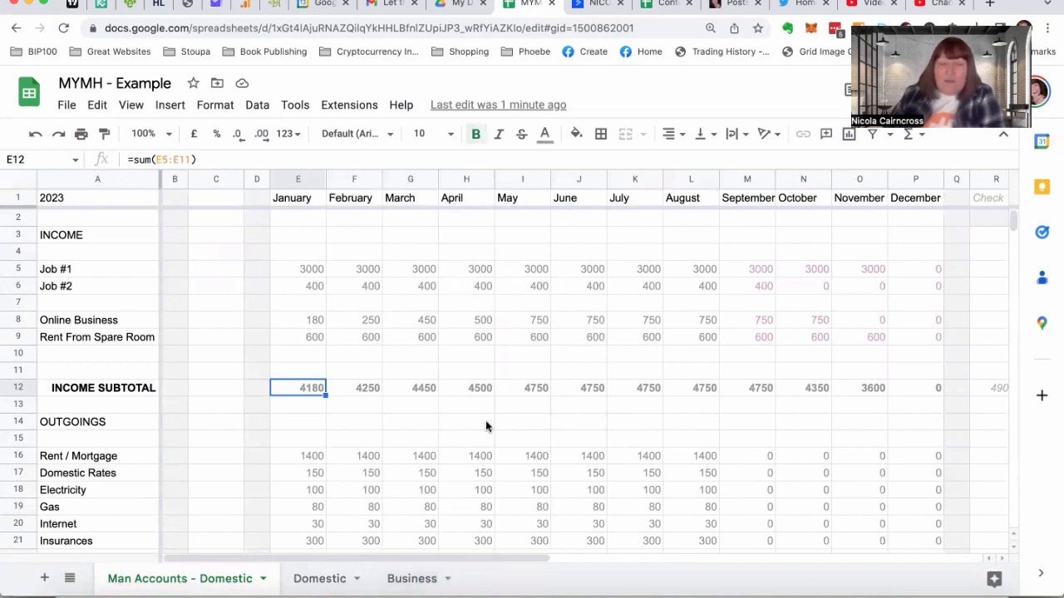
scroll(485, 425, "down", 4)
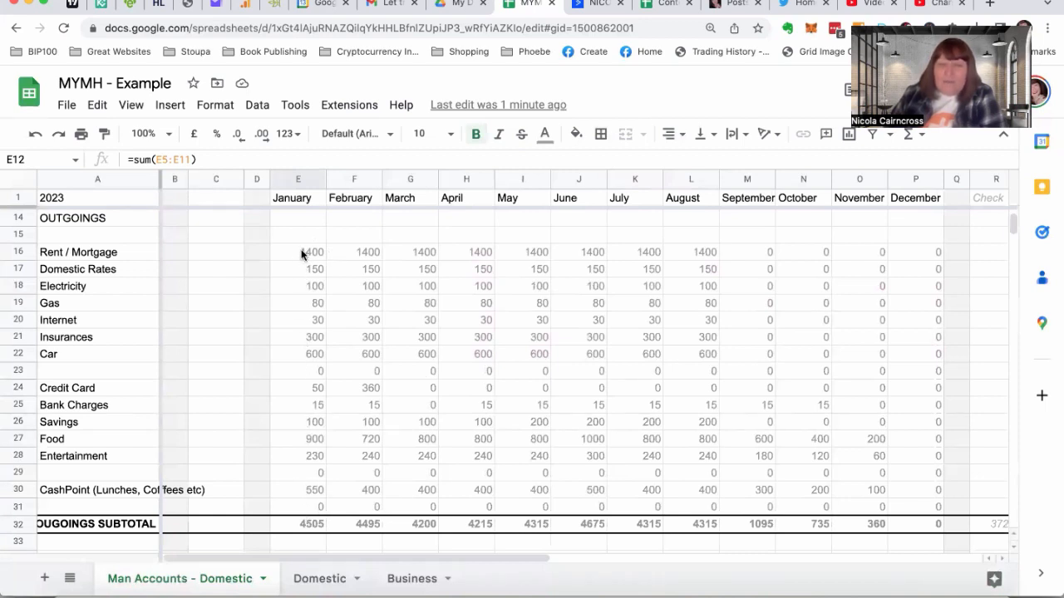
Move the "Man Accounts - Domestic" sheet to directly after the "Domestic" sheet, and look at both sheets in their new order
left_click(318, 579)
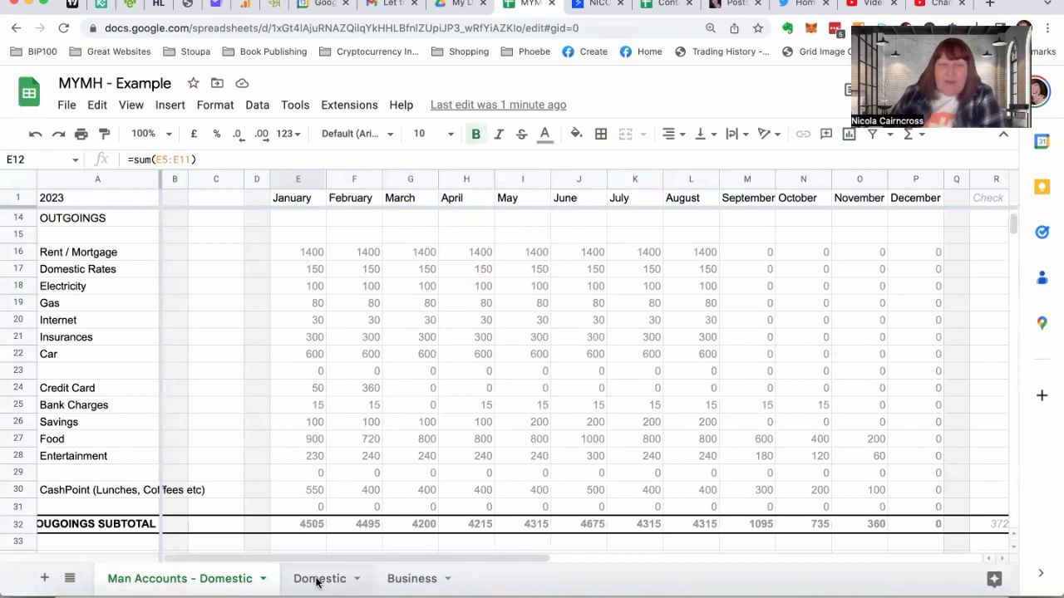
left_click_drag(209, 582, 347, 581)
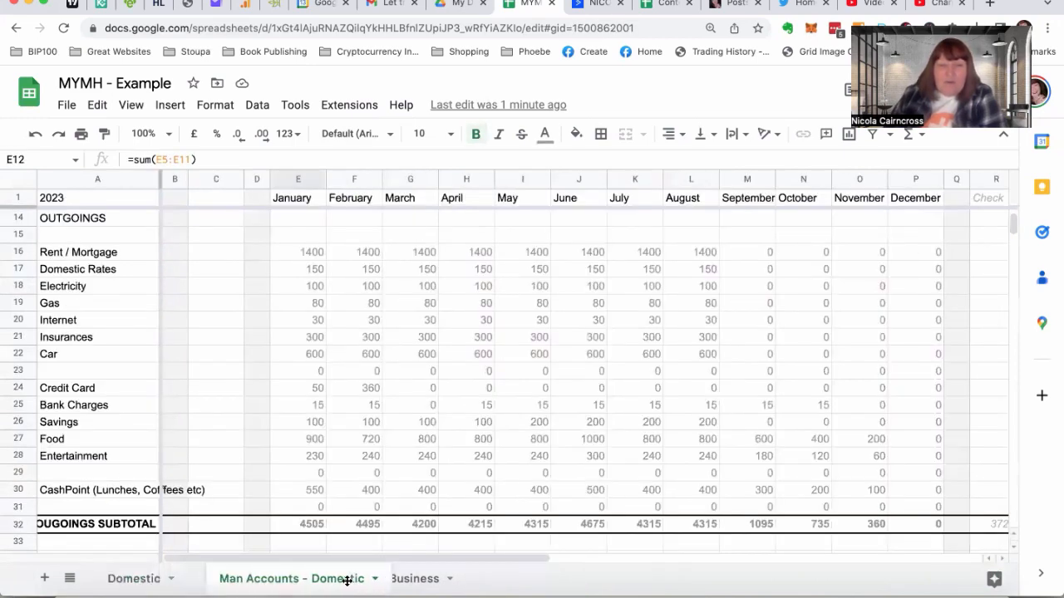
left_click(137, 580)
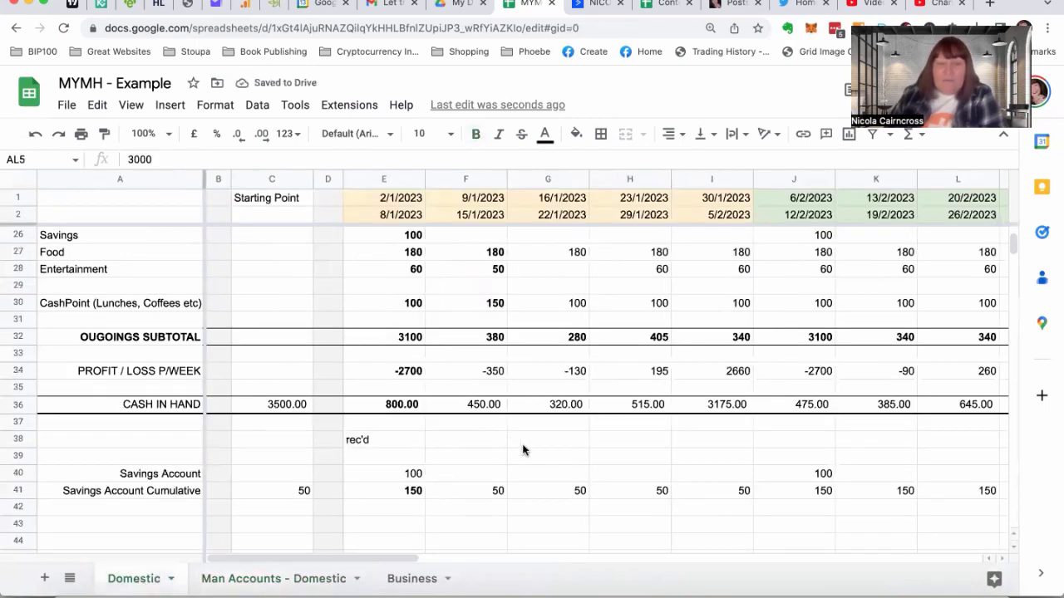
left_click(278, 579)
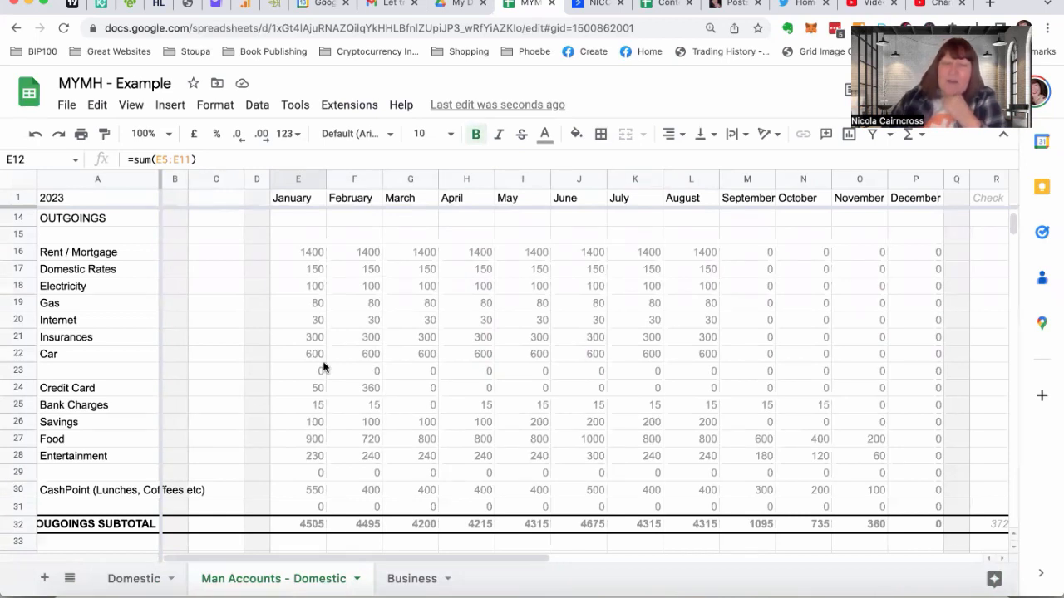
Copy the December profit/loss formula from P34 into the Totals column at T34
scroll(324, 367, "up", 5)
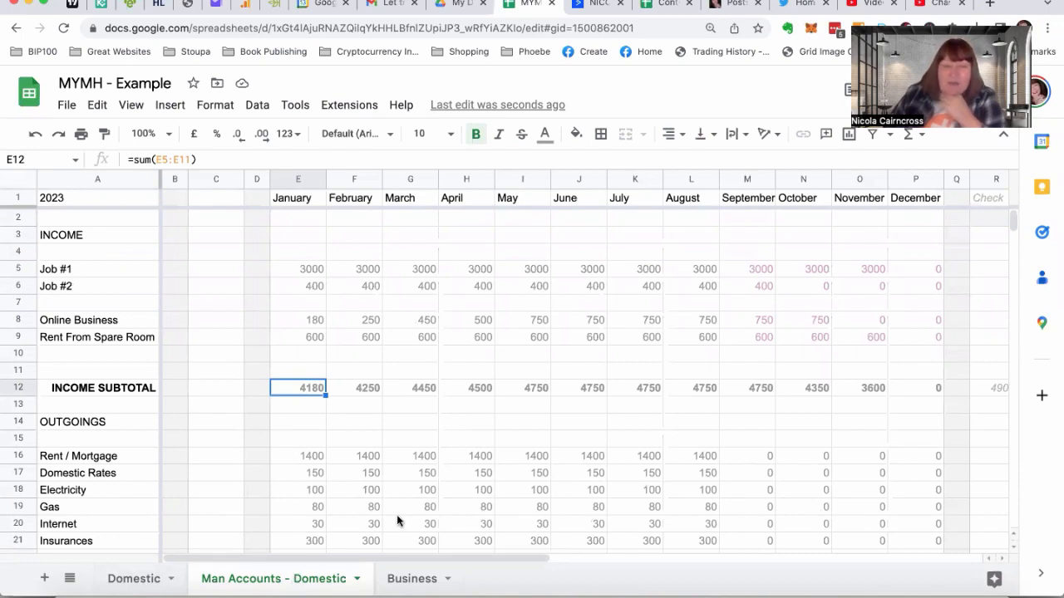
scroll(589, 506, "down", 5)
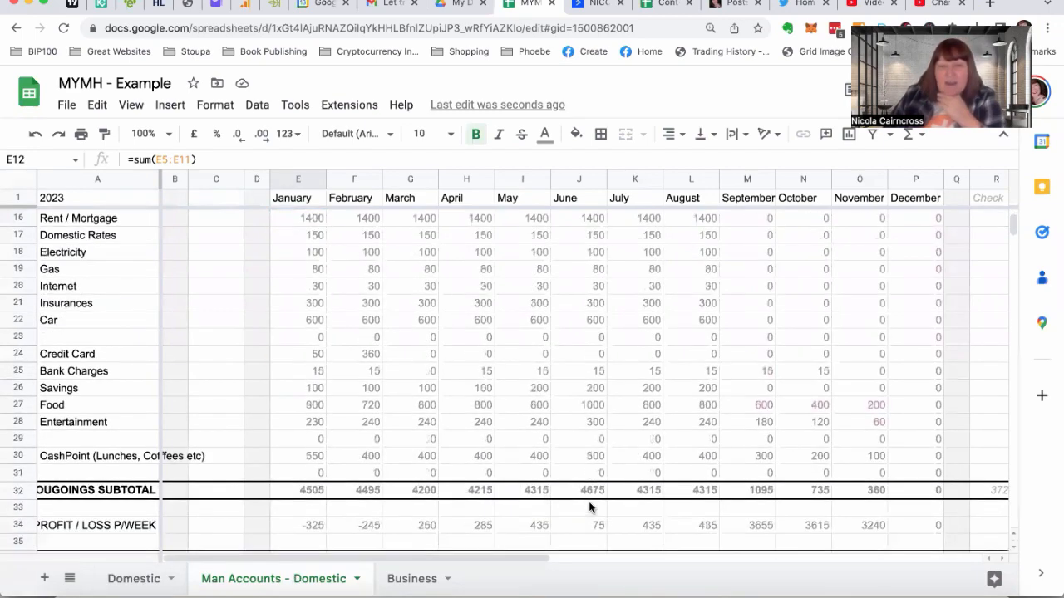
scroll(589, 506, "up", 1)
scroll(589, 506, "right", 3)
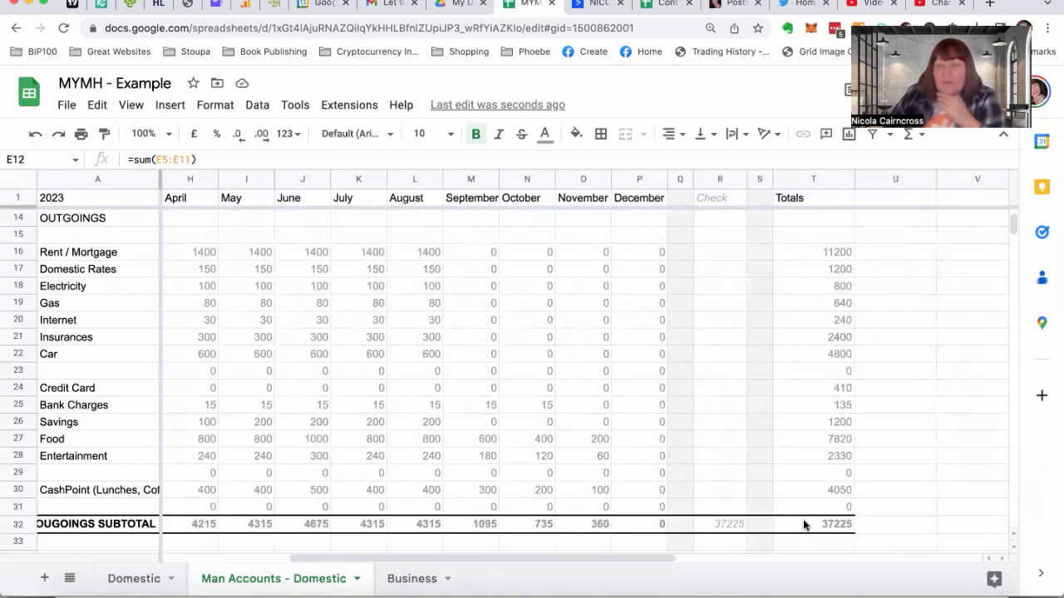
scroll(803, 525, "down", 3)
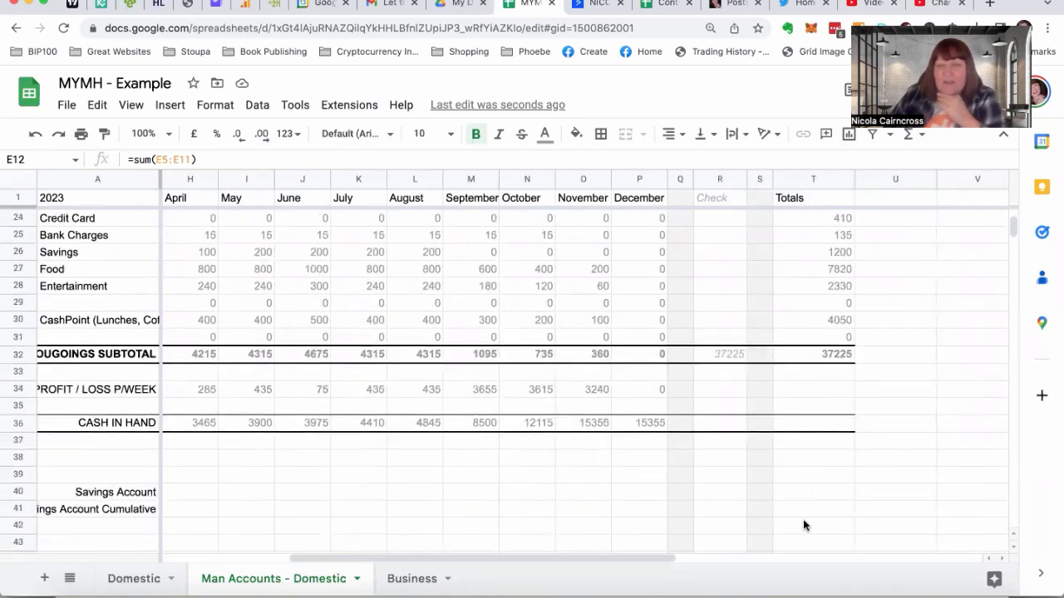
left_click(647, 391)
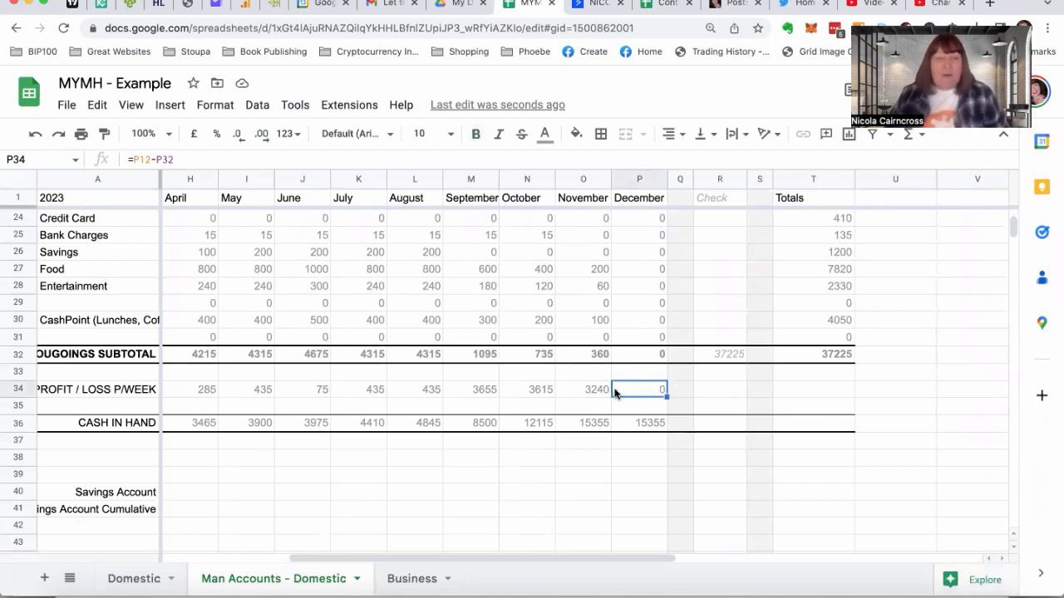
left_click(812, 391)
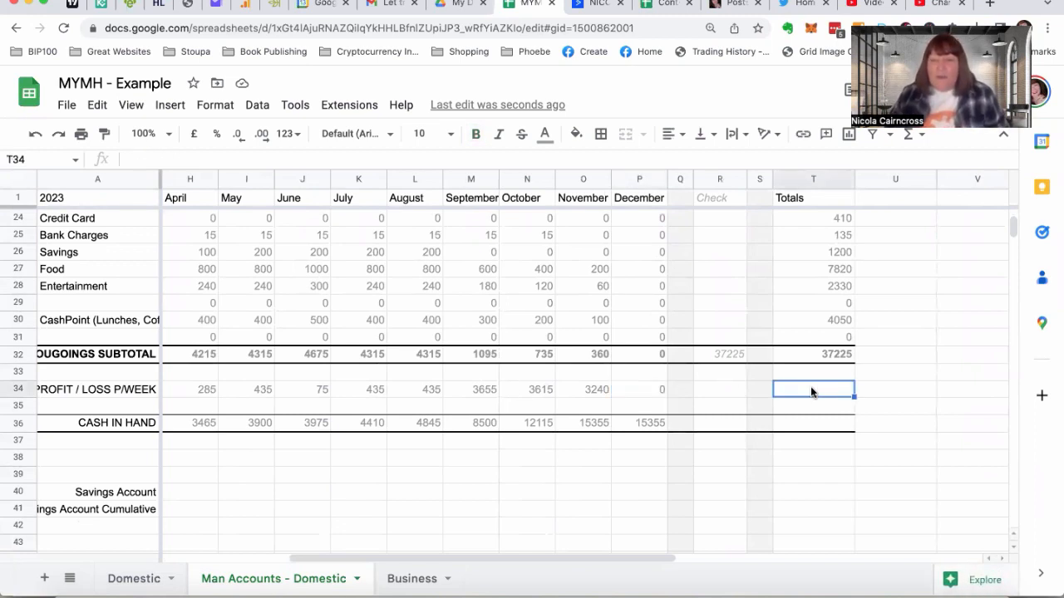
left_click(624, 389)
key("ctrl+c")
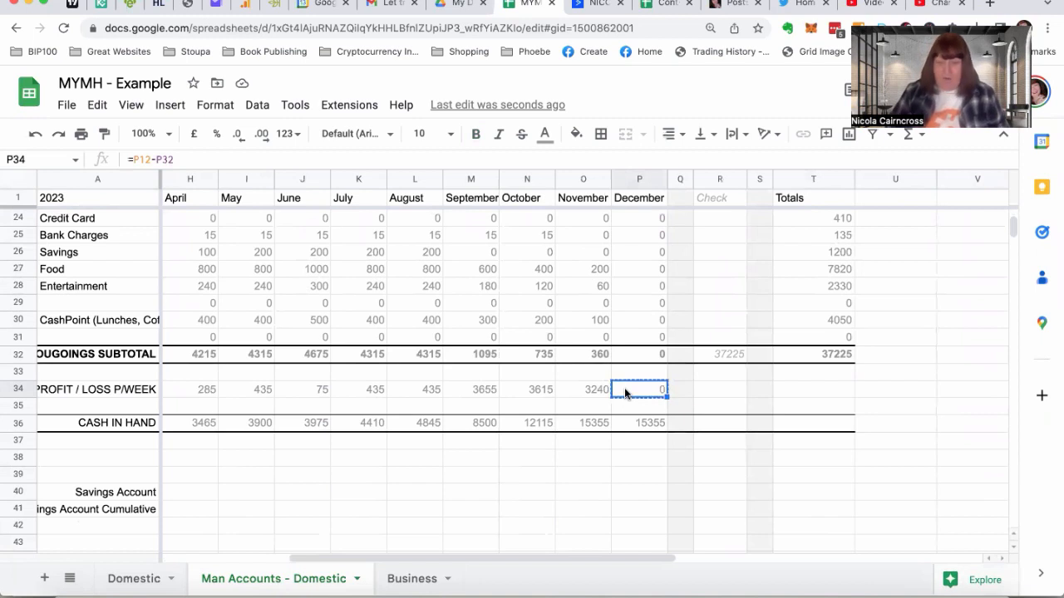
left_click(795, 390)
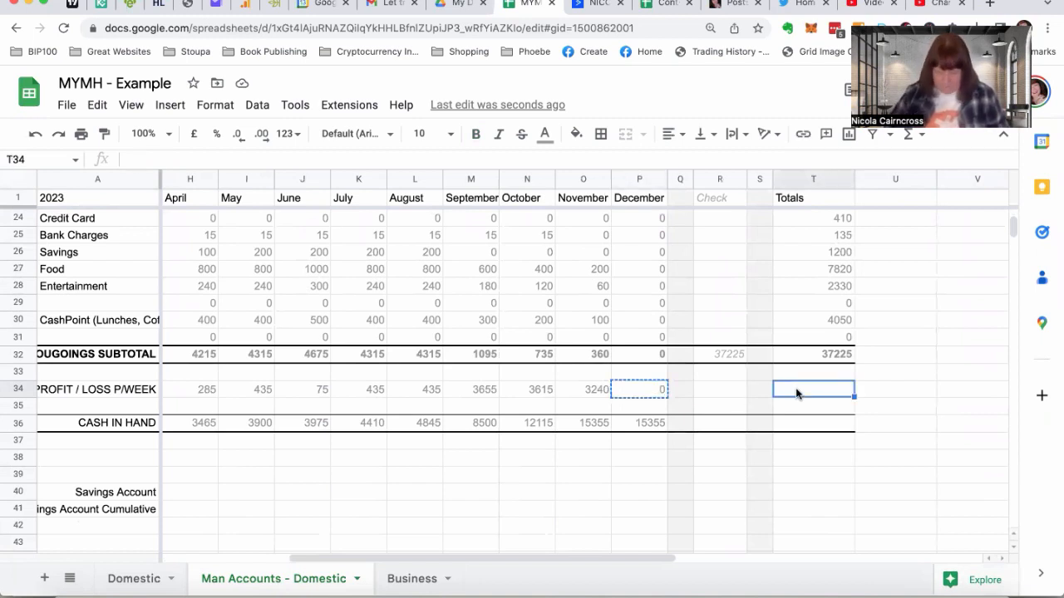
key("ctrl+v")
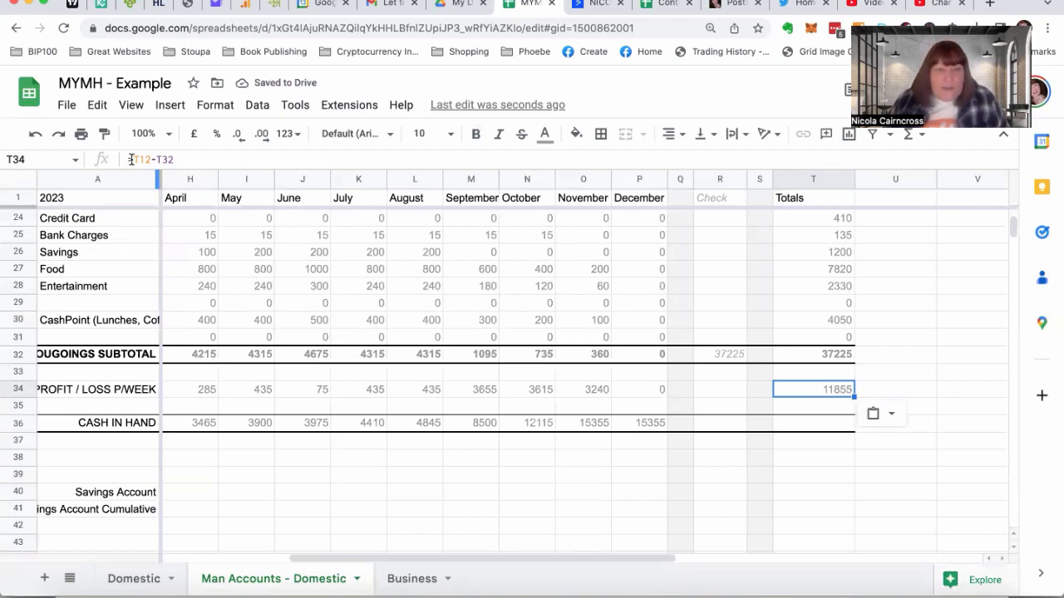
Check the Totals column's profit/loss formula in T34 against the income subtotal in T12 and outgoings subtotal in T32
scroll(800, 304, "up", 3)
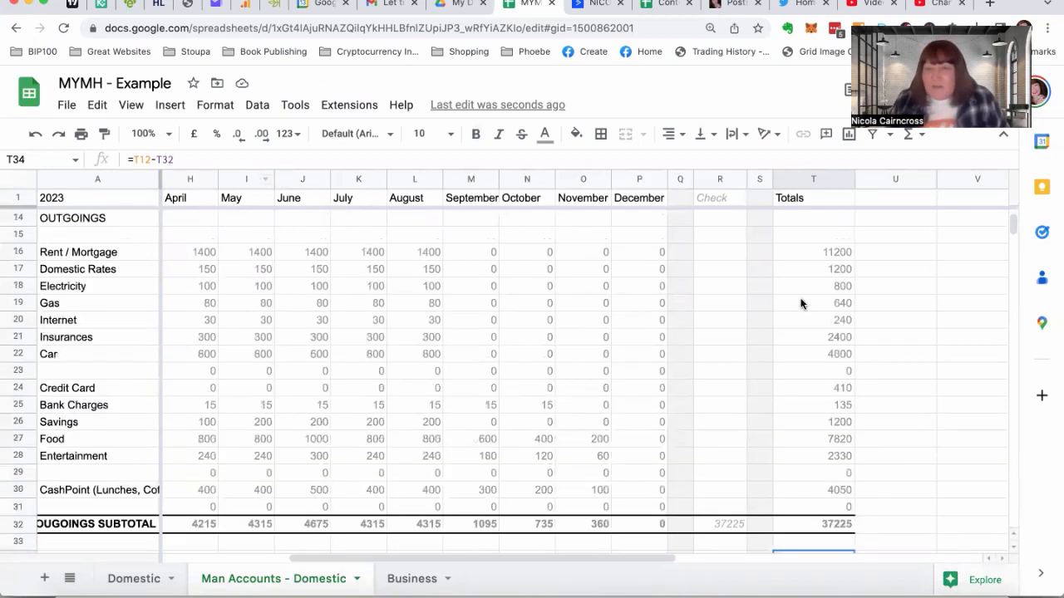
scroll(801, 304, "up", 4)
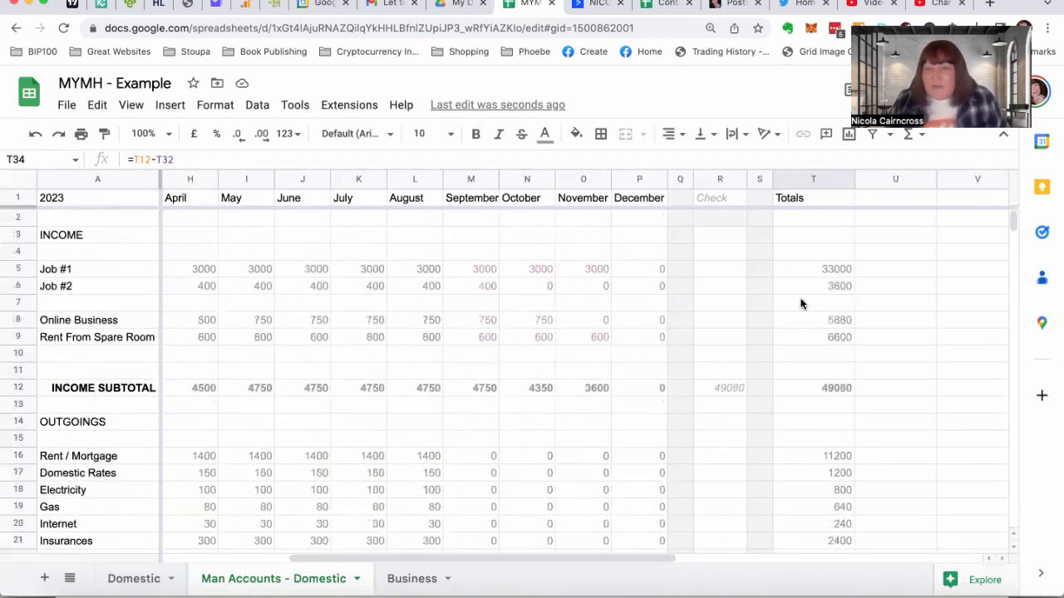
left_click(808, 387)
scroll(808, 390, "down", 5)
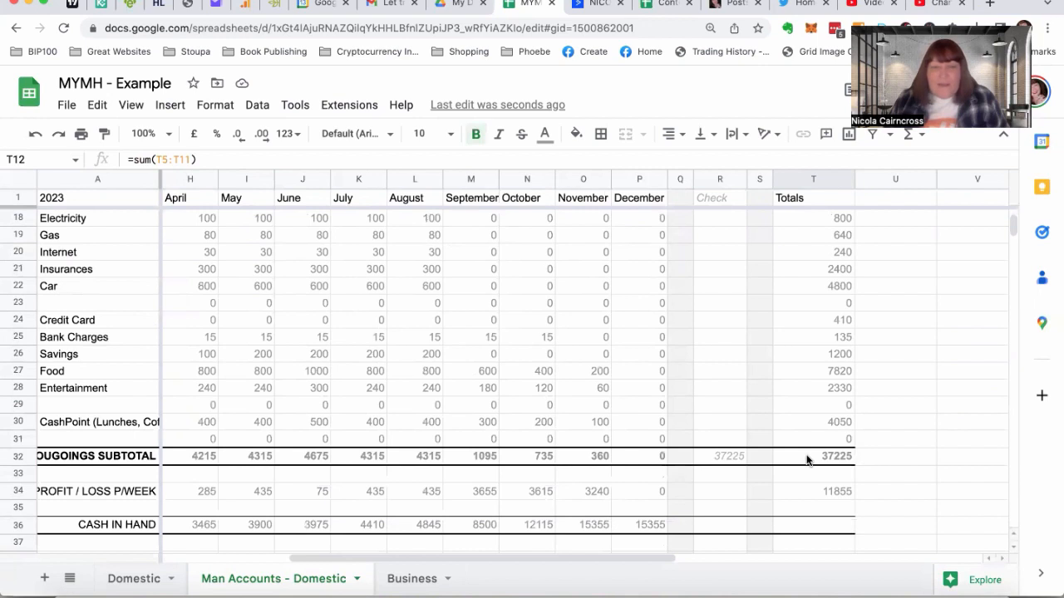
scroll(807, 460, "down", 2)
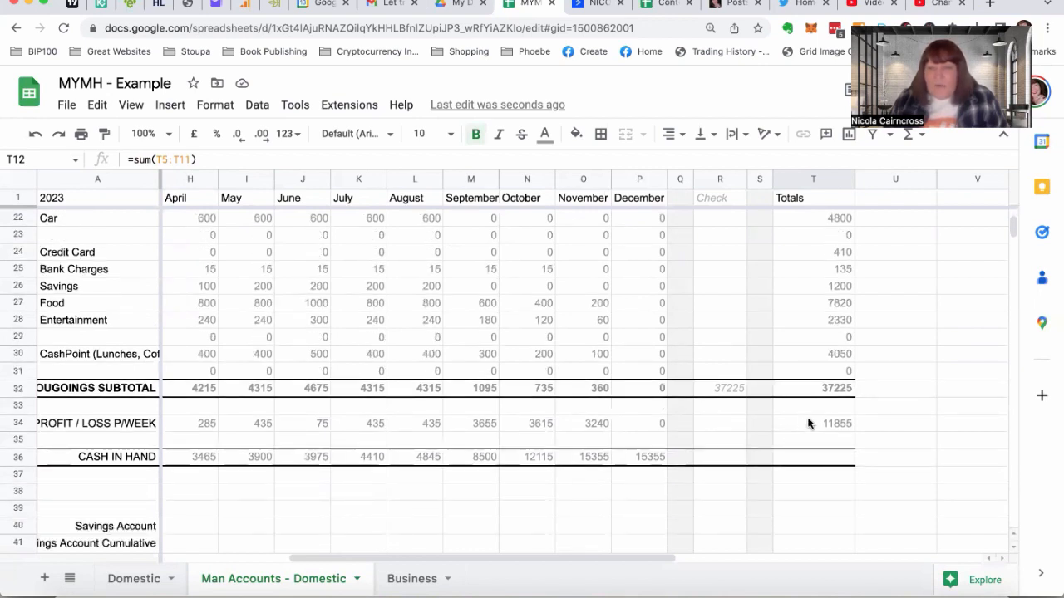
left_click(808, 423)
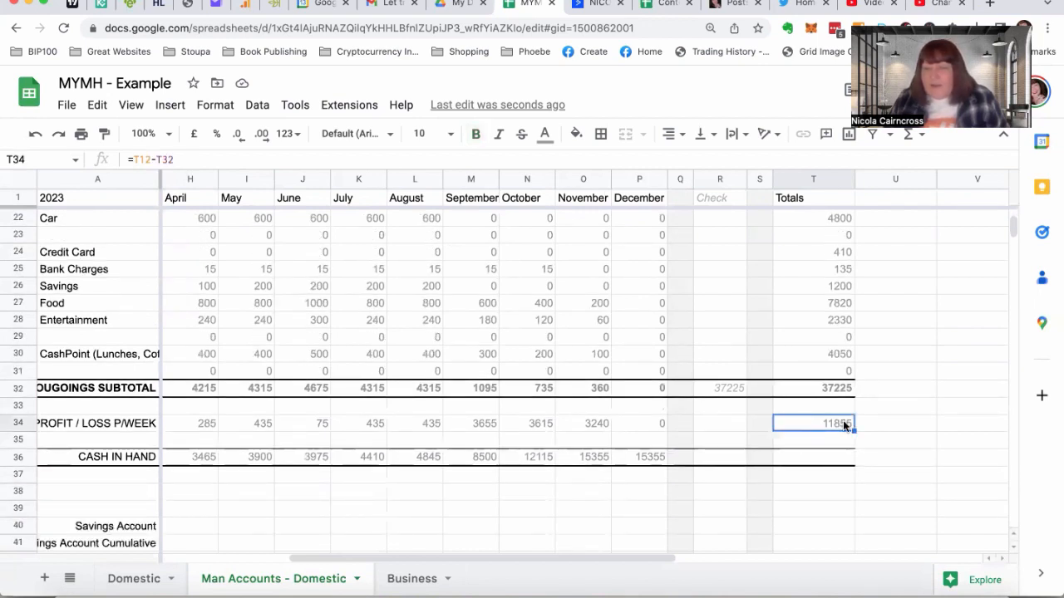
Enter =sum(E34:P34) in R34 of the Check column to cross-check the yearly profit/loss total
left_click(723, 389)
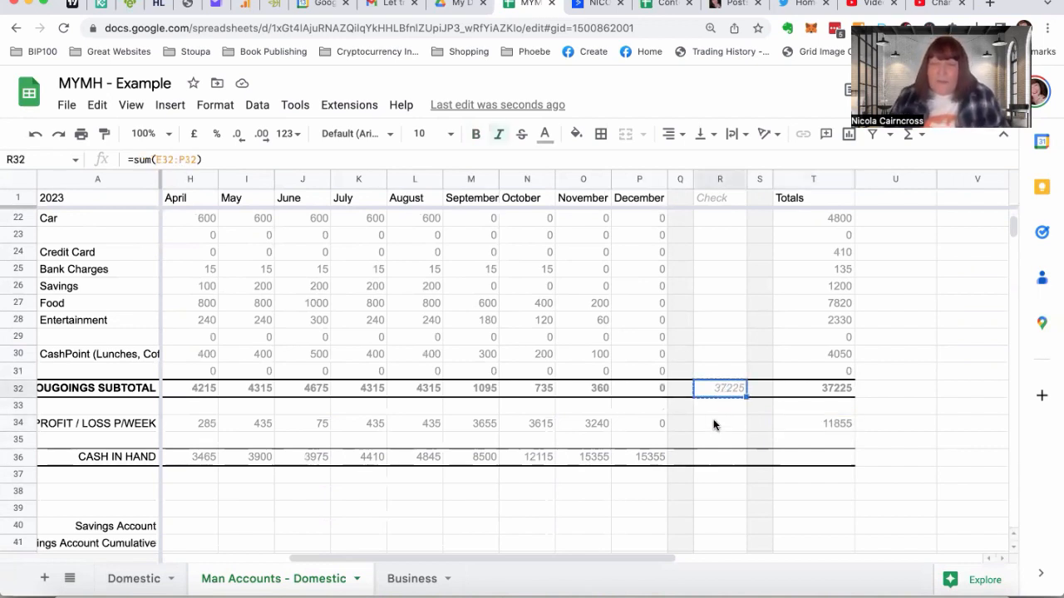
key("ctrl+c")
left_click(713, 424)
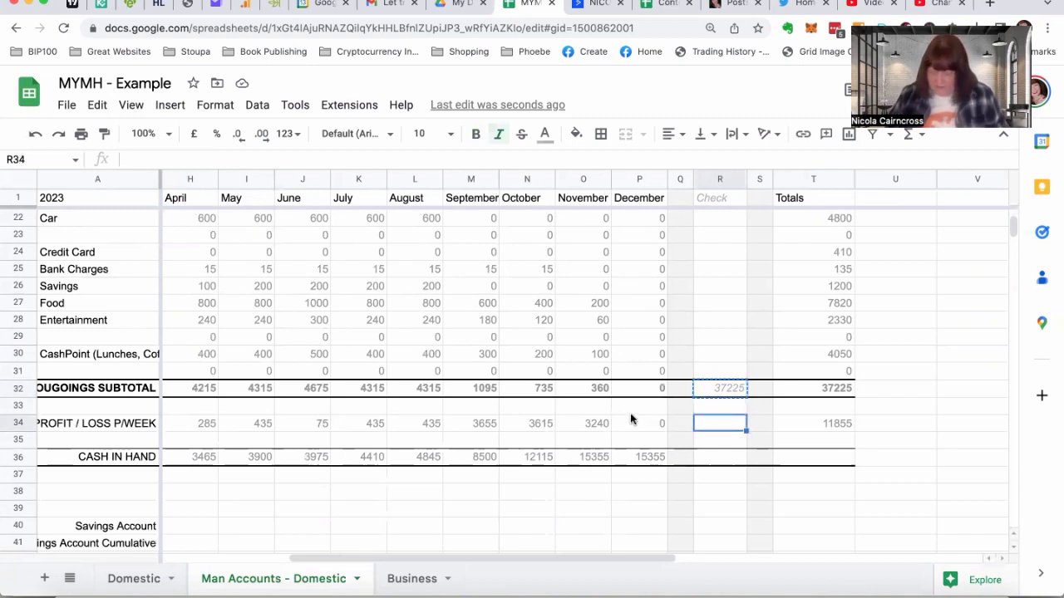
type("=sum")
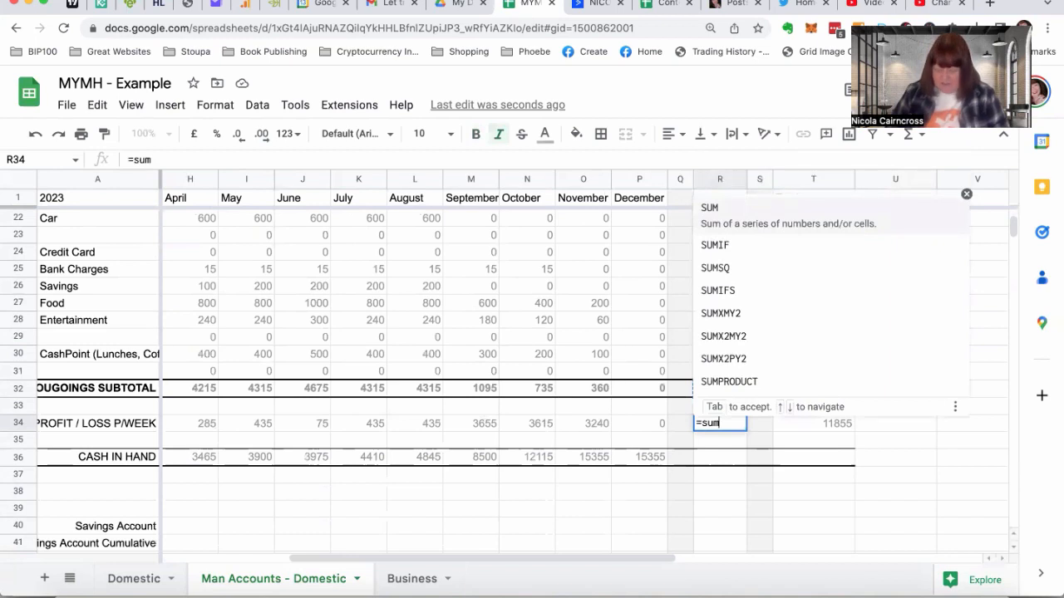
type("(")
scroll(427, 420, "left", 5)
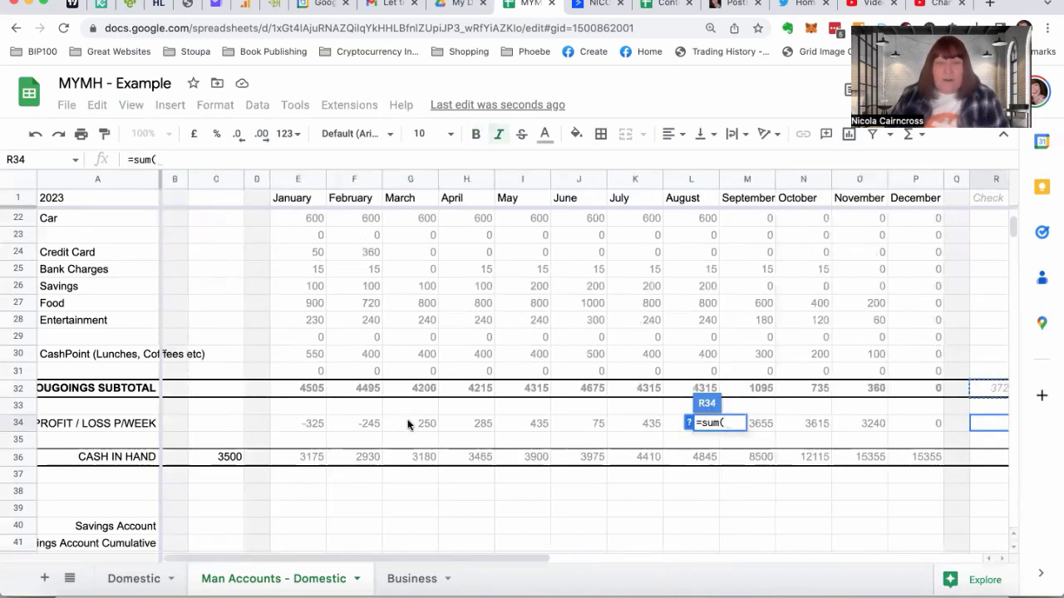
left_click_drag(316, 424, 923, 423)
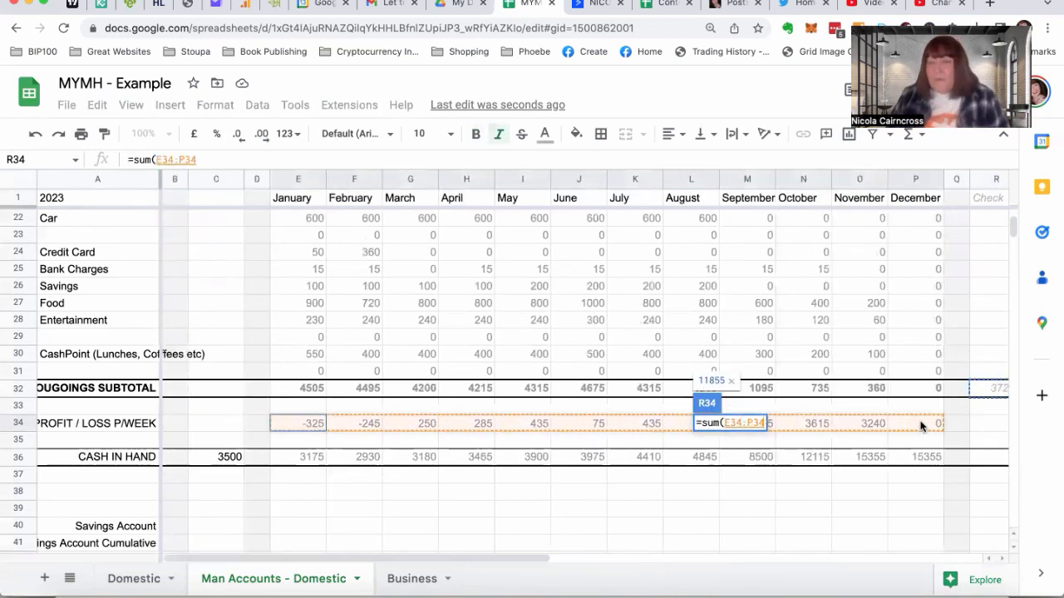
key("Return")
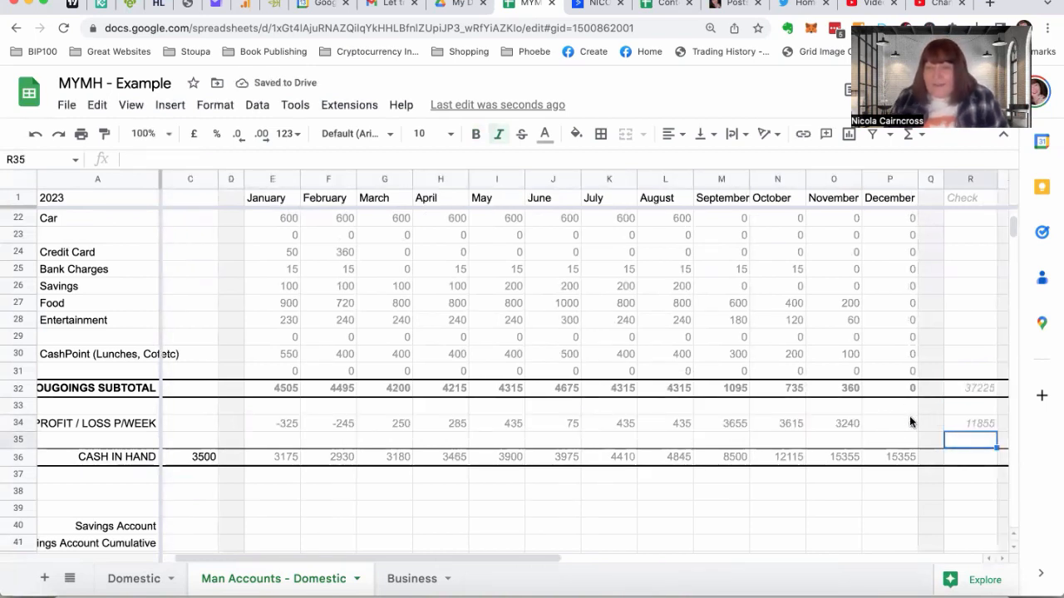
left_click_drag(527, 560, 611, 556)
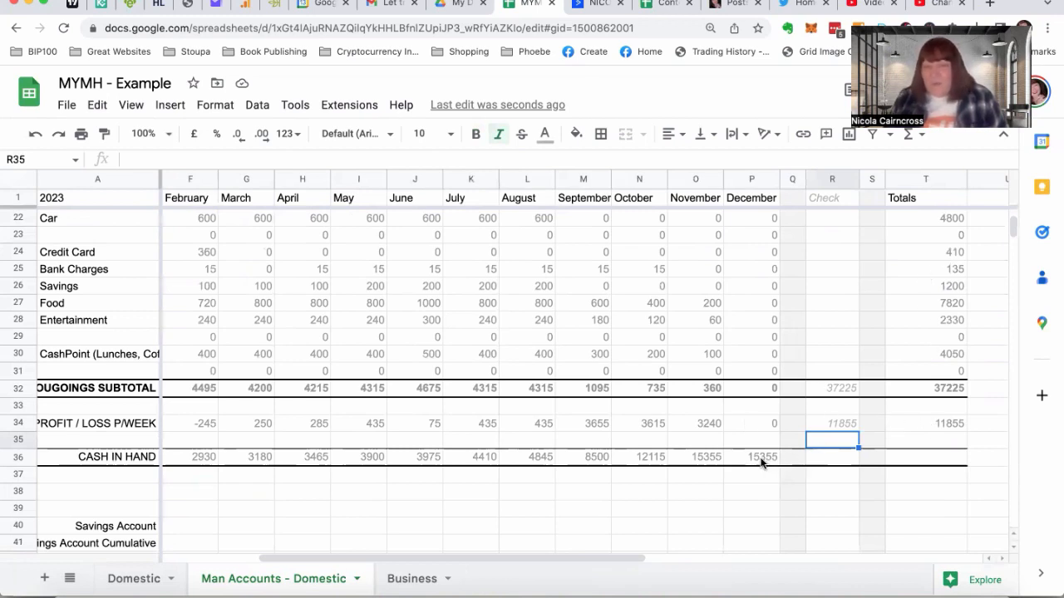
scroll(325, 477, "left", 4)
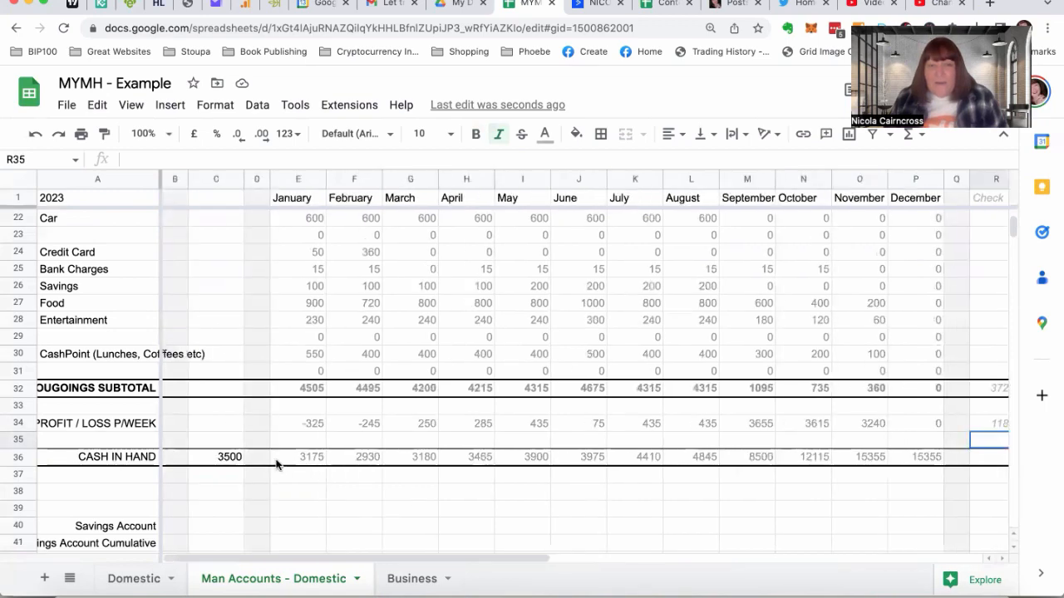
Enter 50 as the Savings Account starting balance in C40, matching the starting figure on the "Domestic" sheet
scroll(906, 454, "right", 1)
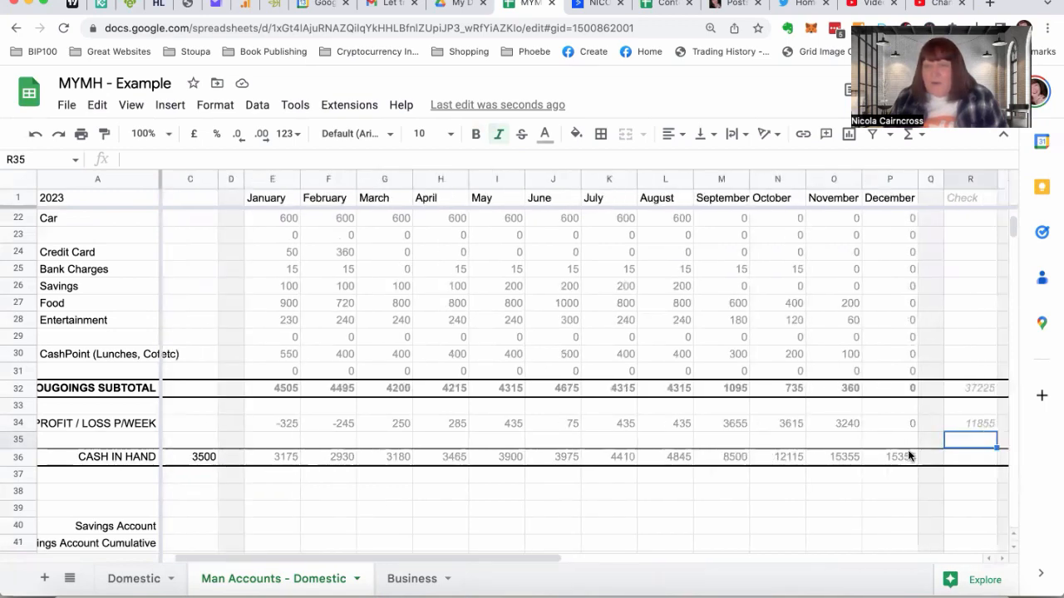
scroll(907, 453, "right", 5)
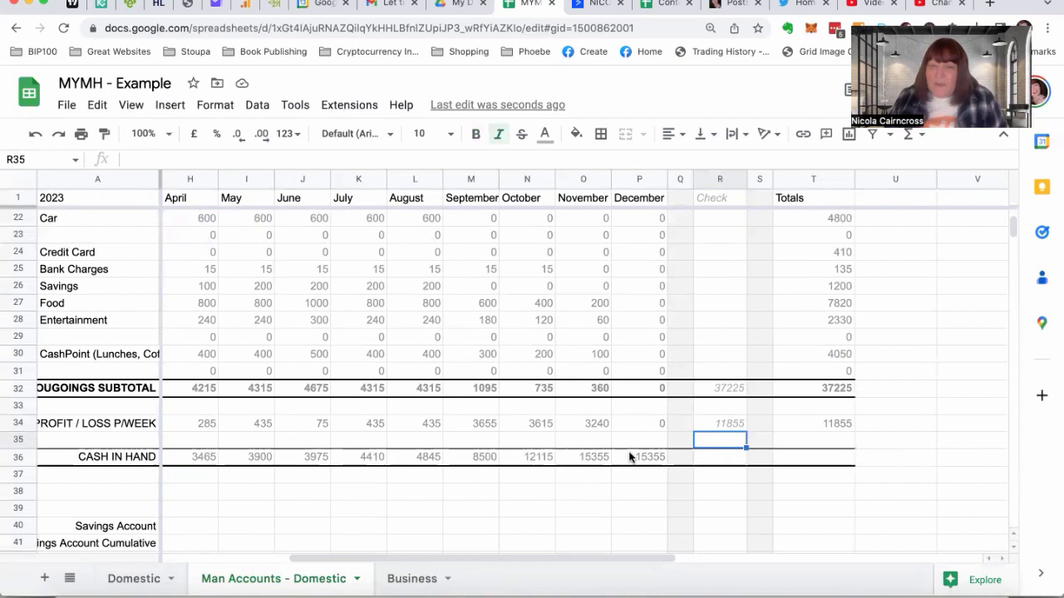
scroll(391, 399, "left", 6)
scroll(390, 399, "down", 3)
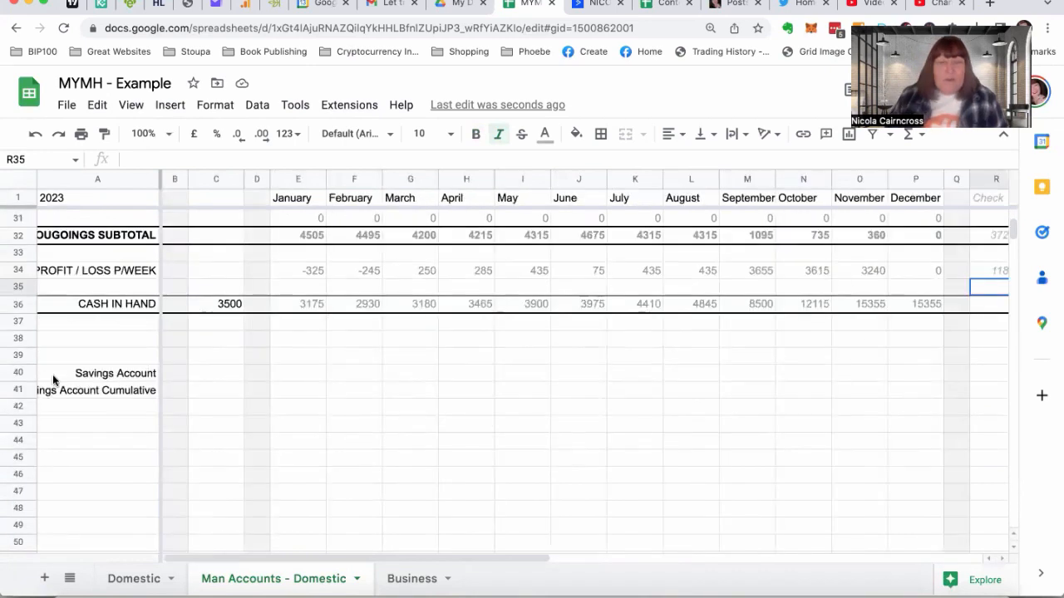
left_click(208, 374)
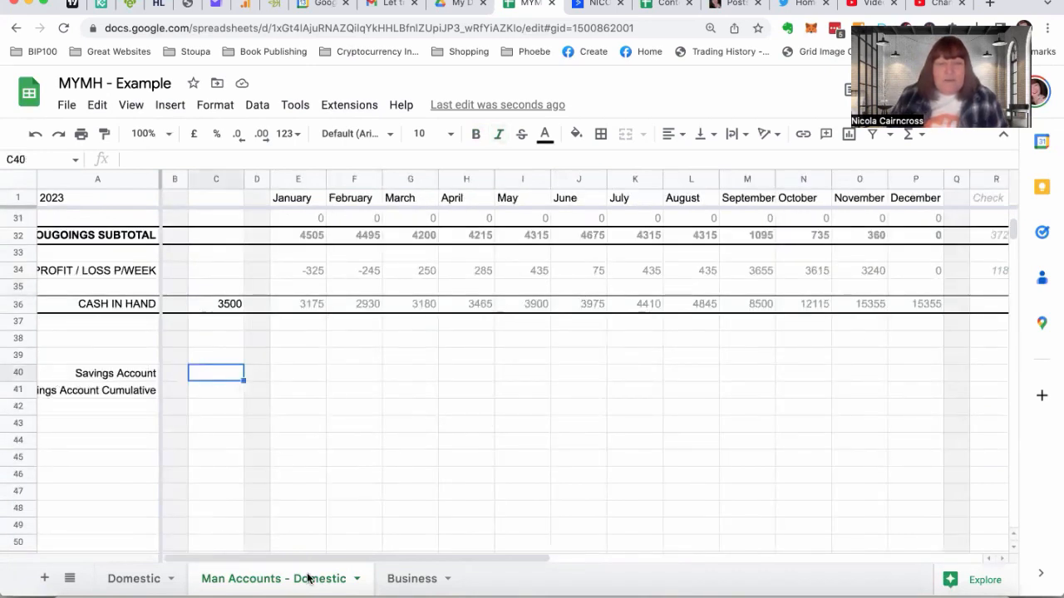
left_click(136, 579)
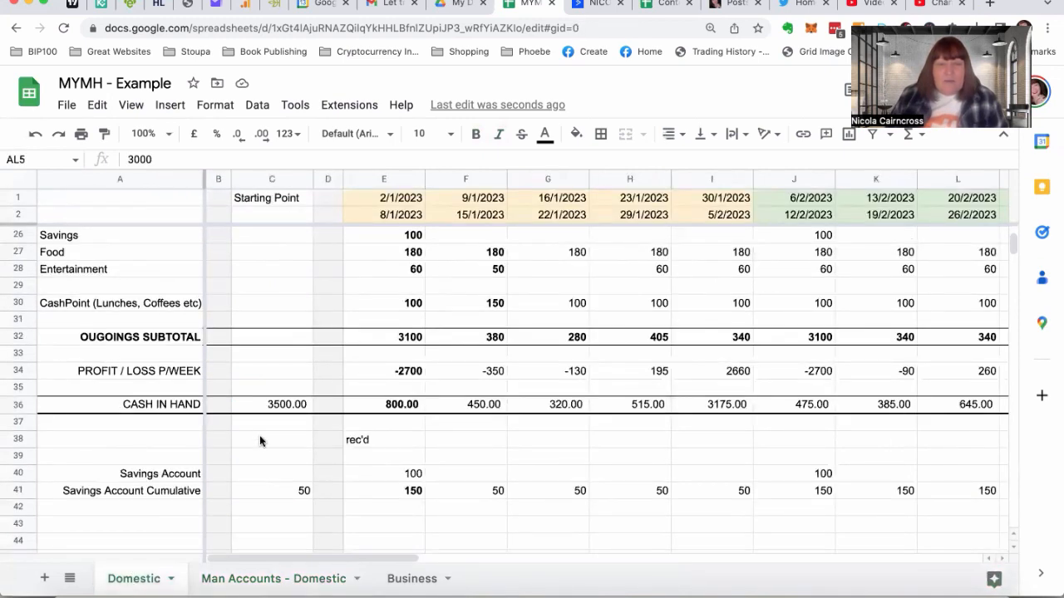
left_click(212, 577)
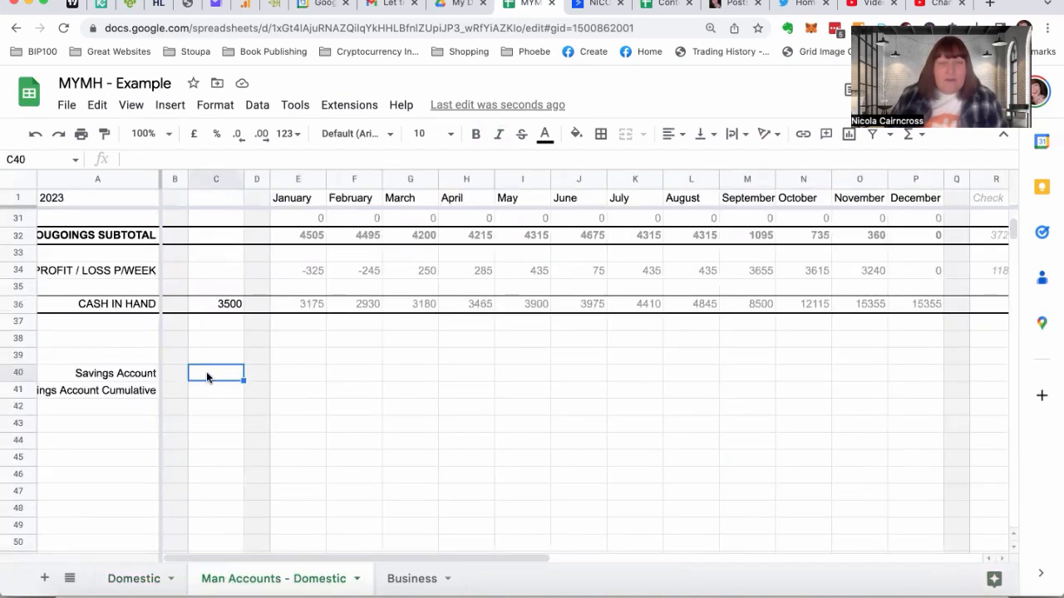
type("50")
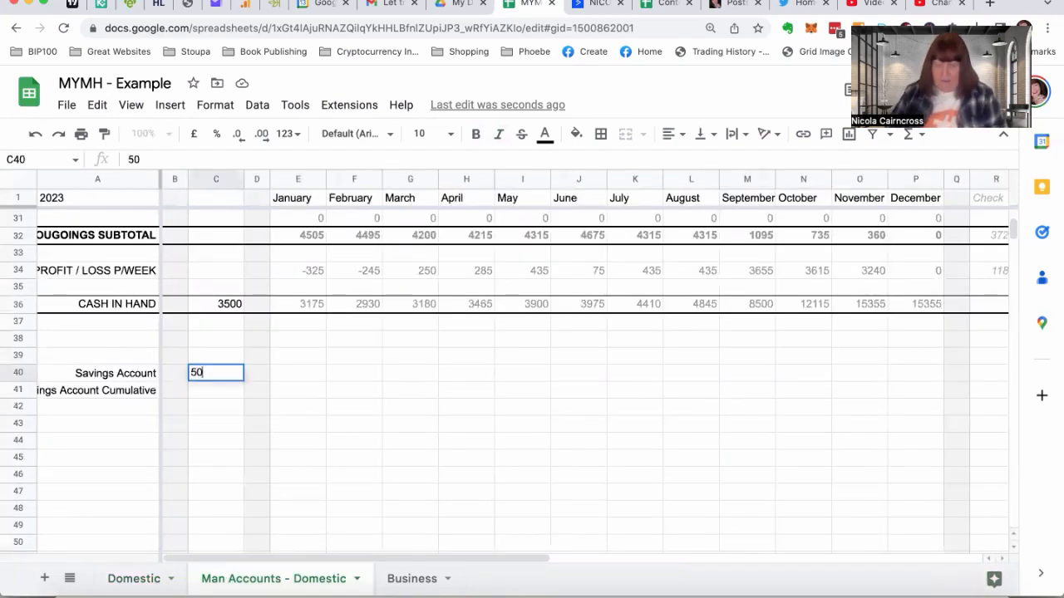
key("Return")
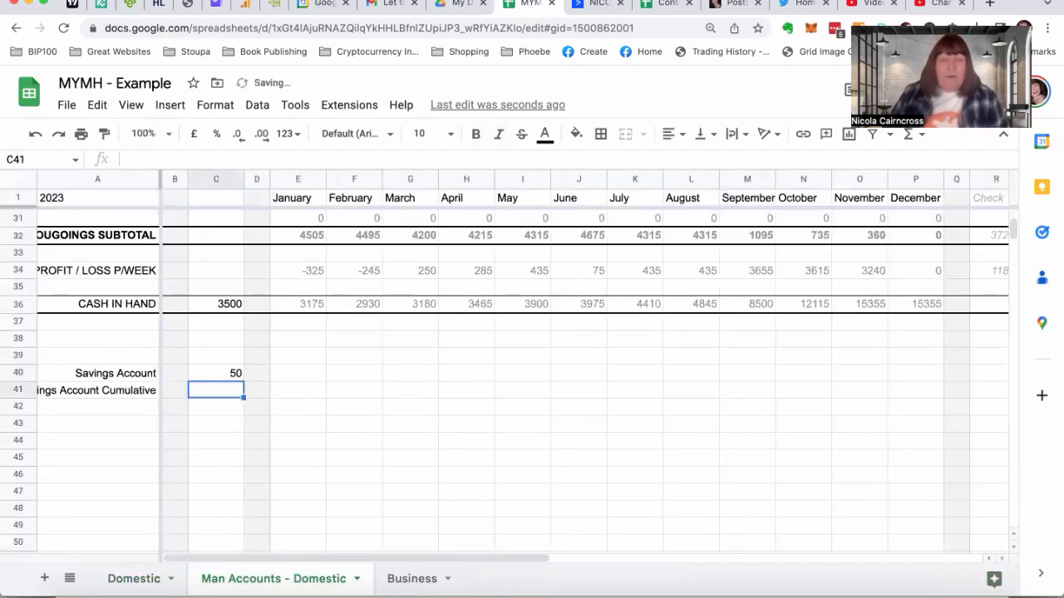
Copy the monthly CashPoint formulas from E30:P30 into the Savings Account row at E40:P40
left_click(313, 374)
scroll(314, 366, "up", 3)
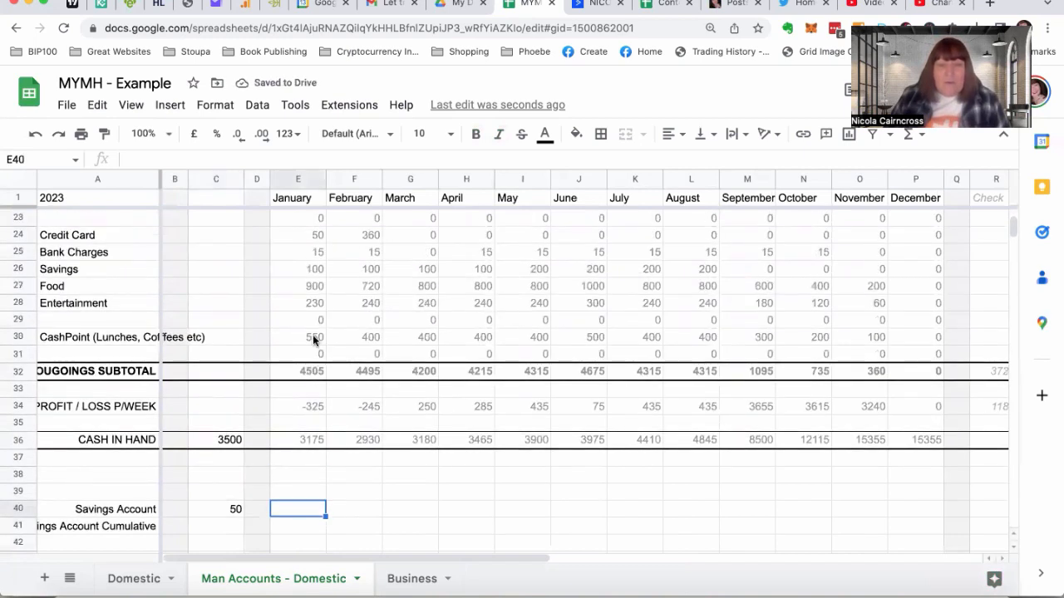
left_click(314, 339)
left_click_drag(497, 342, 911, 339)
key("ctrl+c")
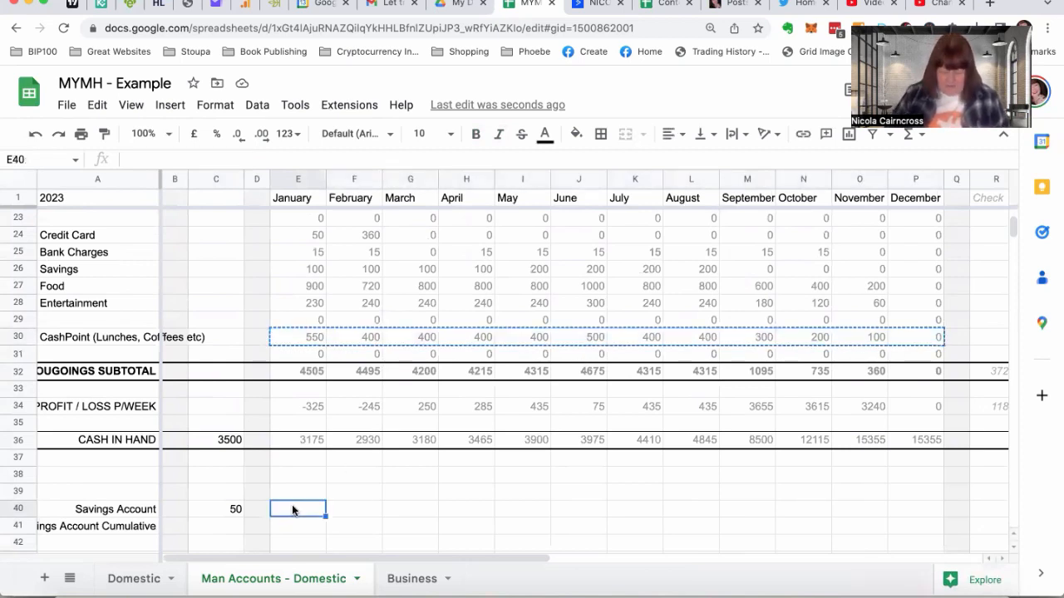
key("ctrl+v")
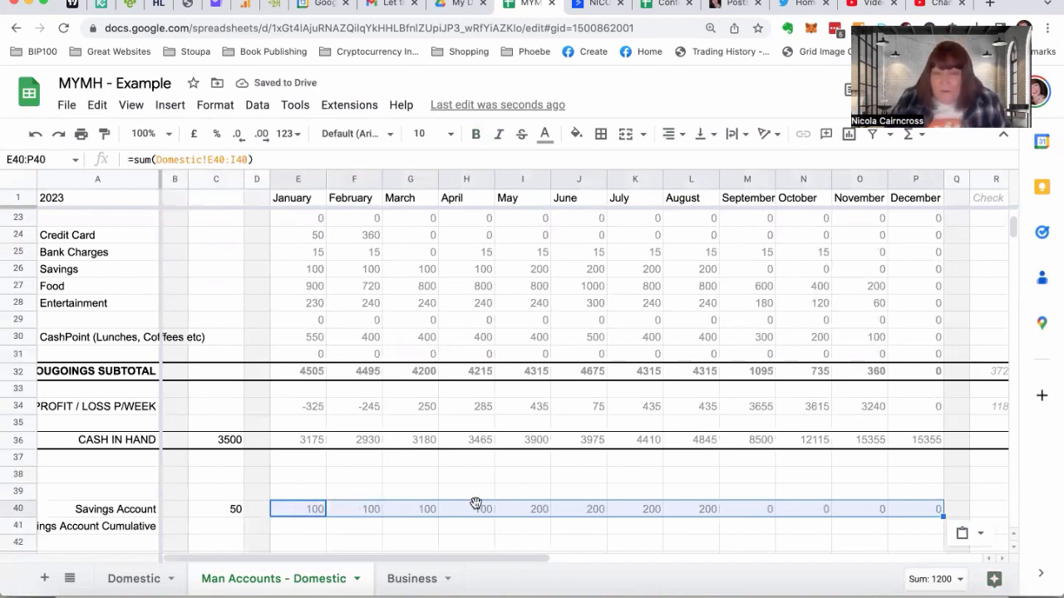
Check the January savings formula in E40 against the Savings Account rows on the "Domestic" sheet
left_click(297, 509)
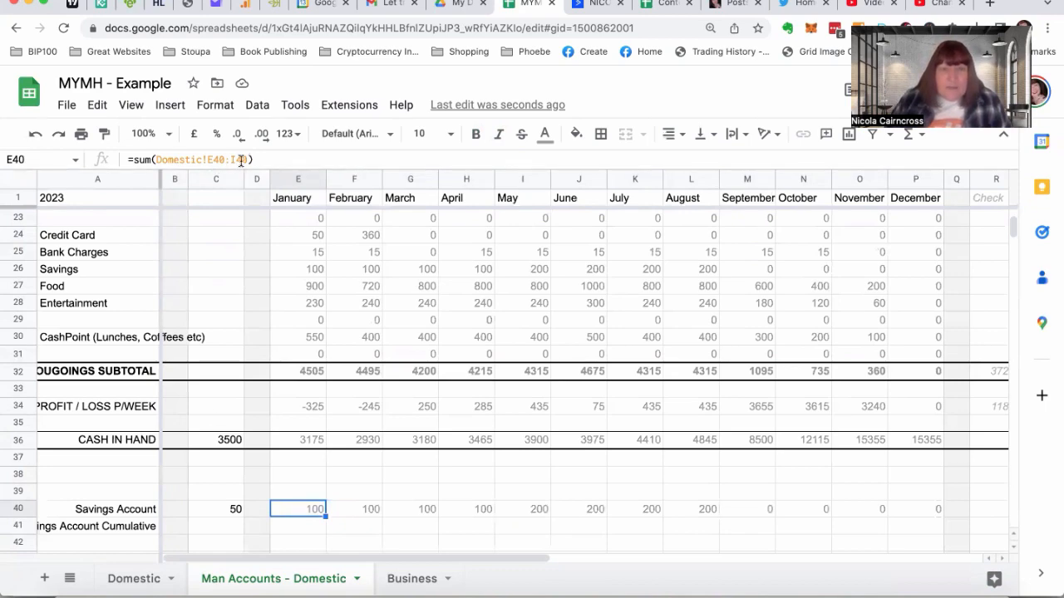
left_click(154, 579)
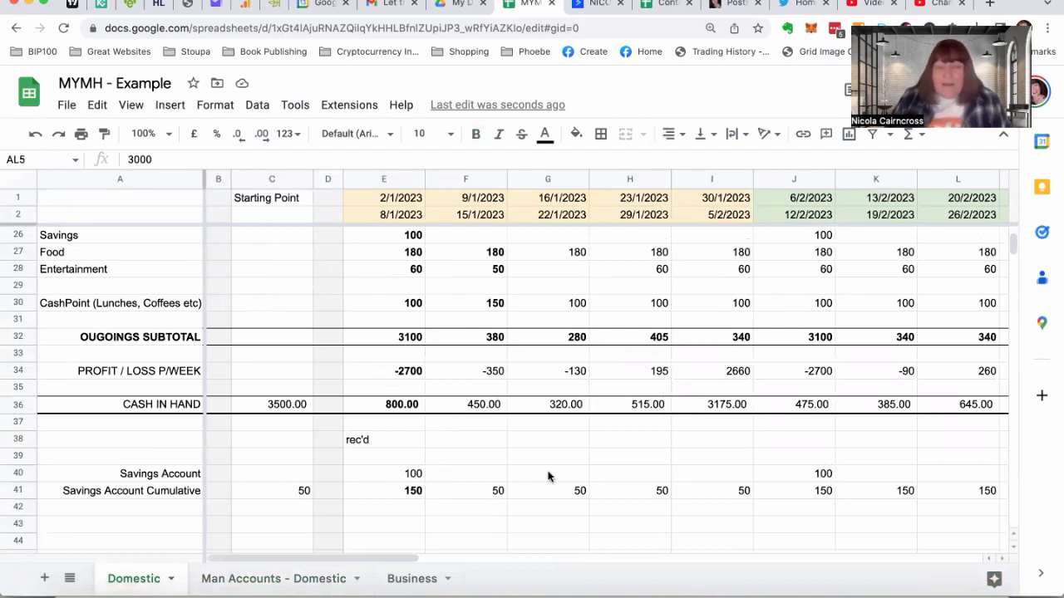
scroll(548, 476, "right", 15)
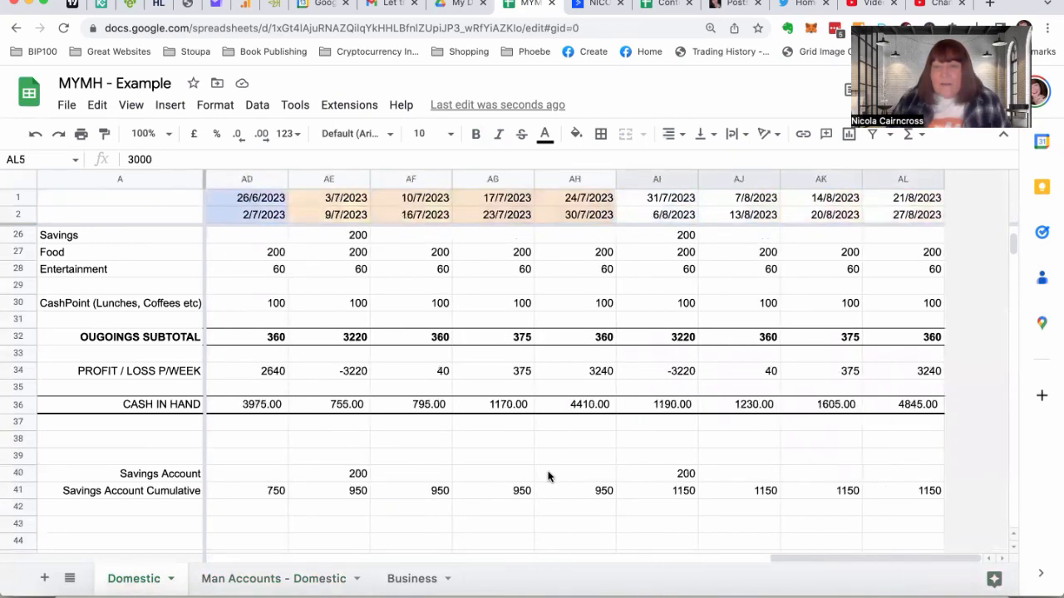
scroll(548, 476, "left", 15)
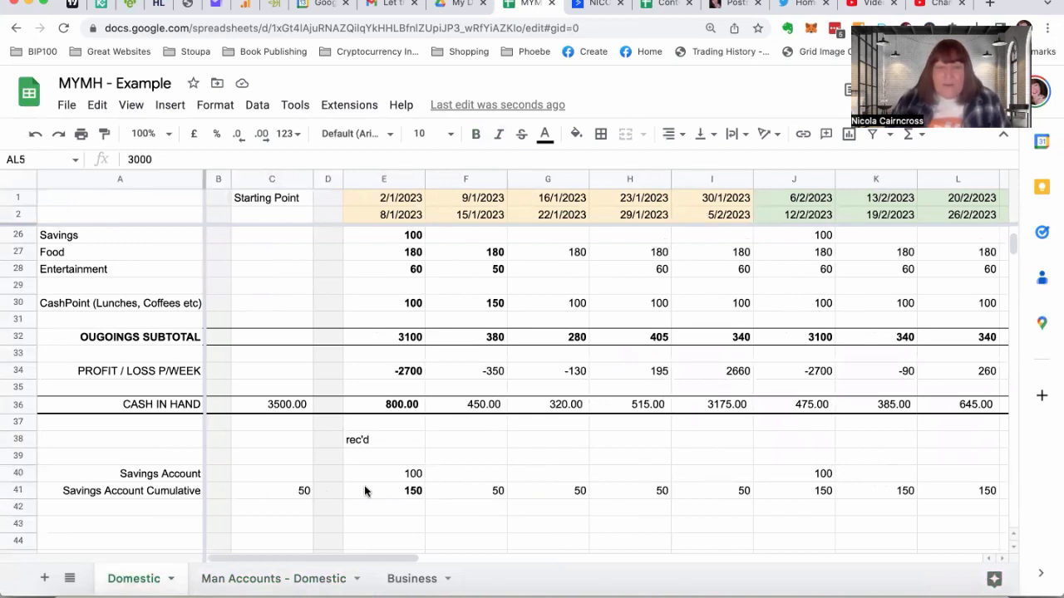
left_click(216, 579)
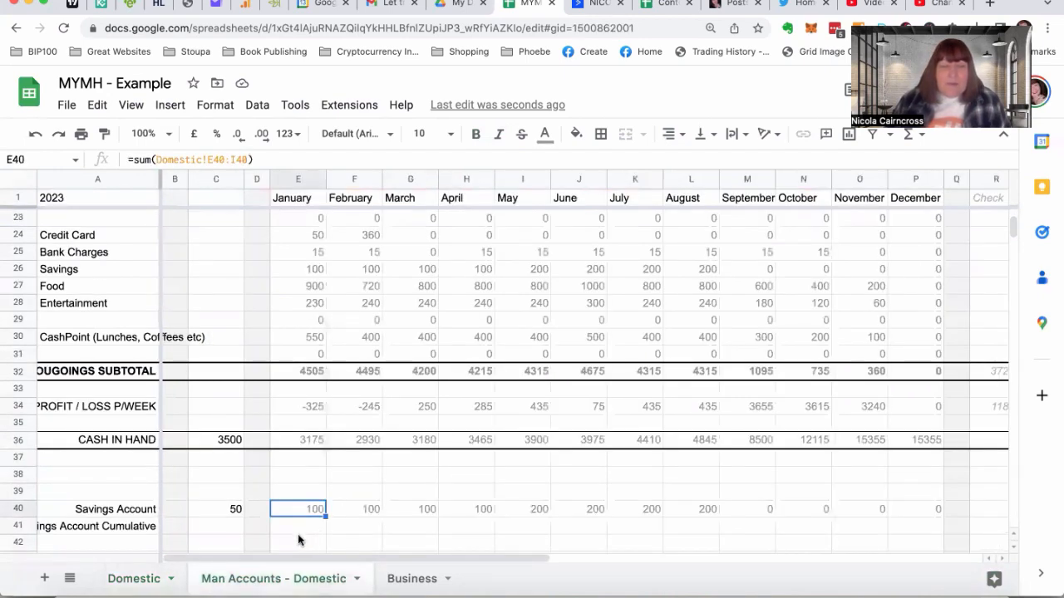
Enter =C40+E40 in E41 to calculate January's cumulative savings from the starting balance
left_click(303, 527)
type("=")
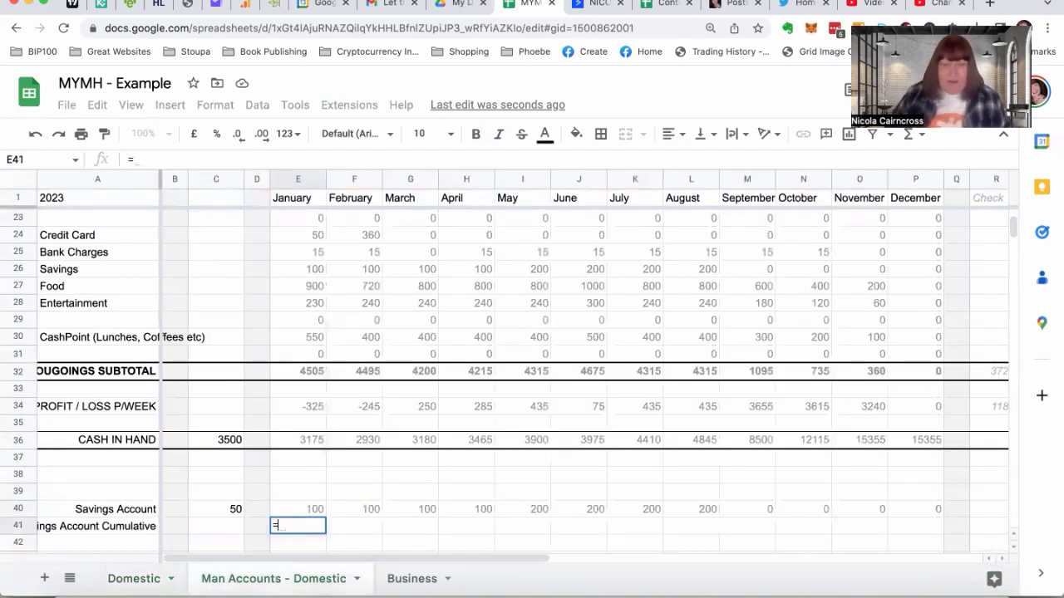
left_click(211, 512)
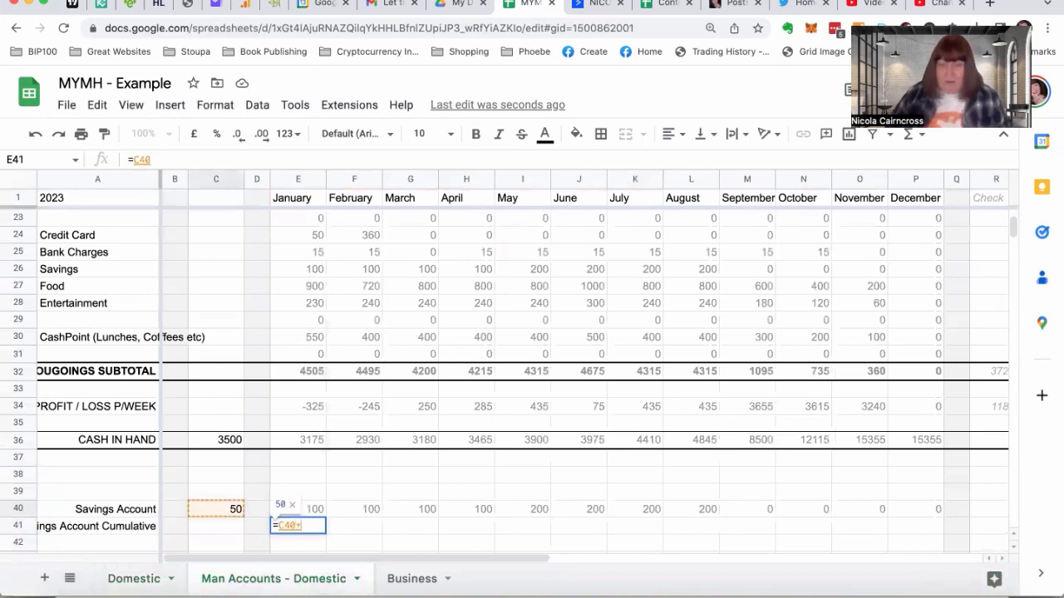
type("+")
left_click(283, 507)
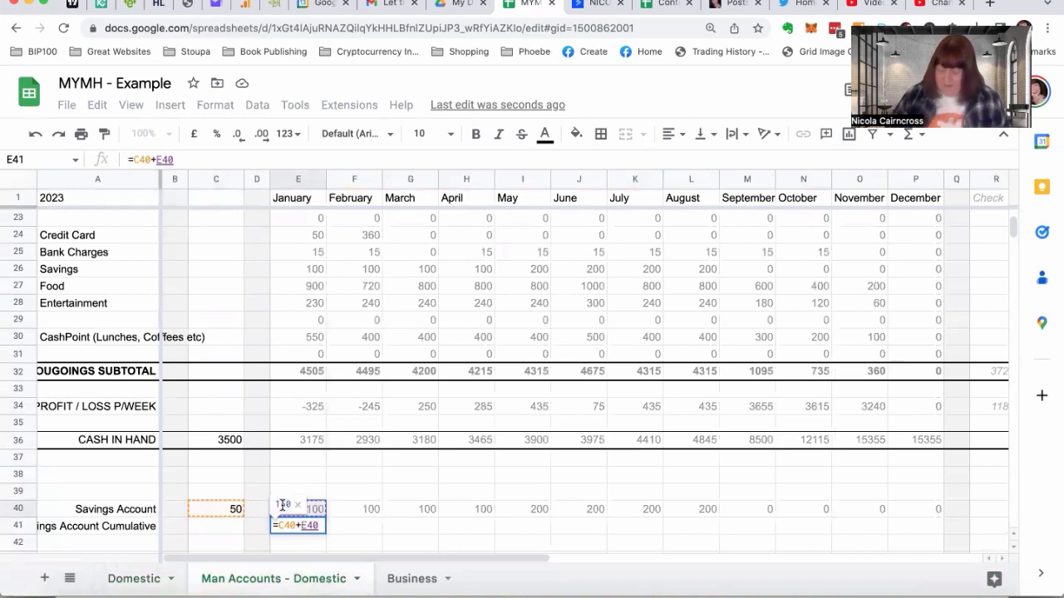
key("Return")
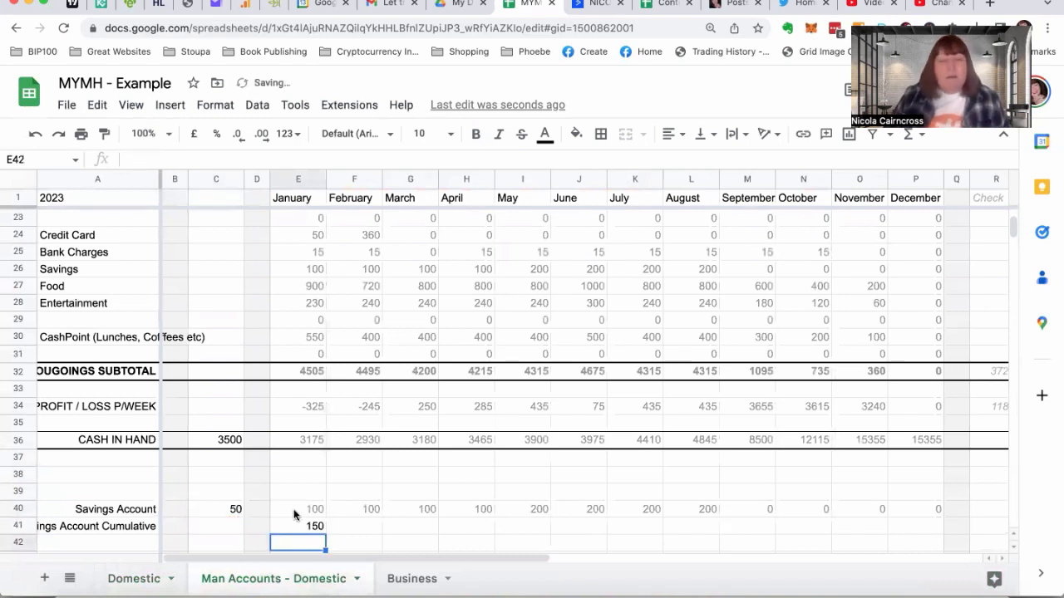
Enter =E41+F40 in F41 for February's cumulative savings and fill the formula across to December in P41
left_click(360, 526)
type("=")
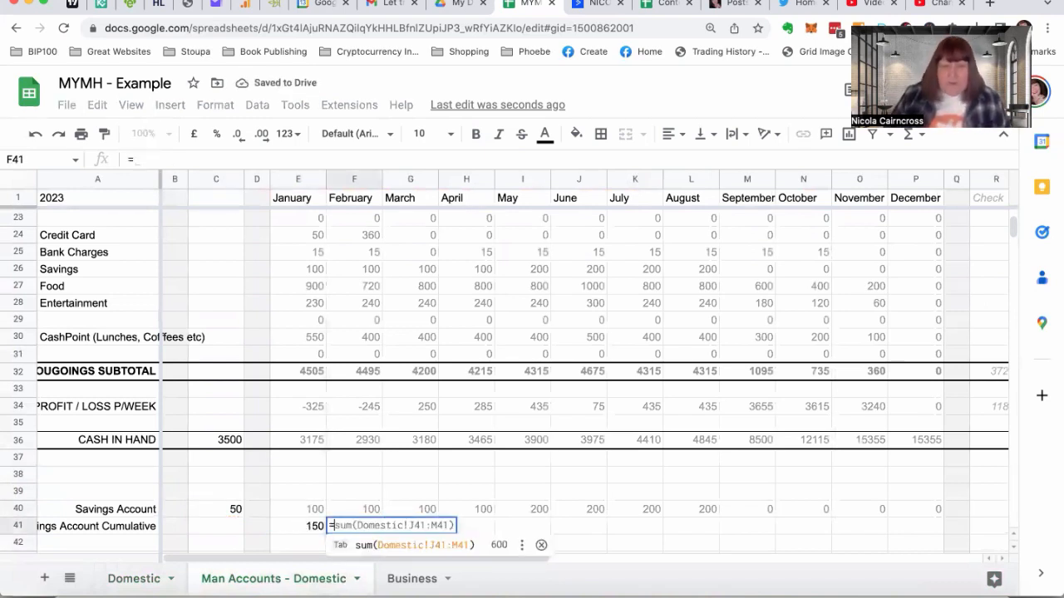
left_click(280, 527)
type("+")
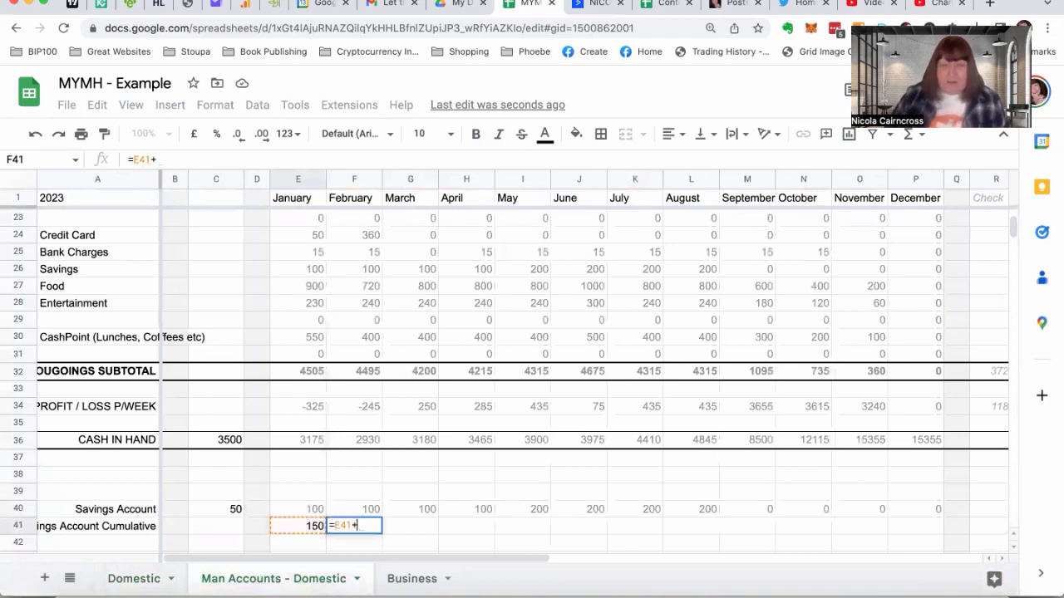
left_click(362, 509)
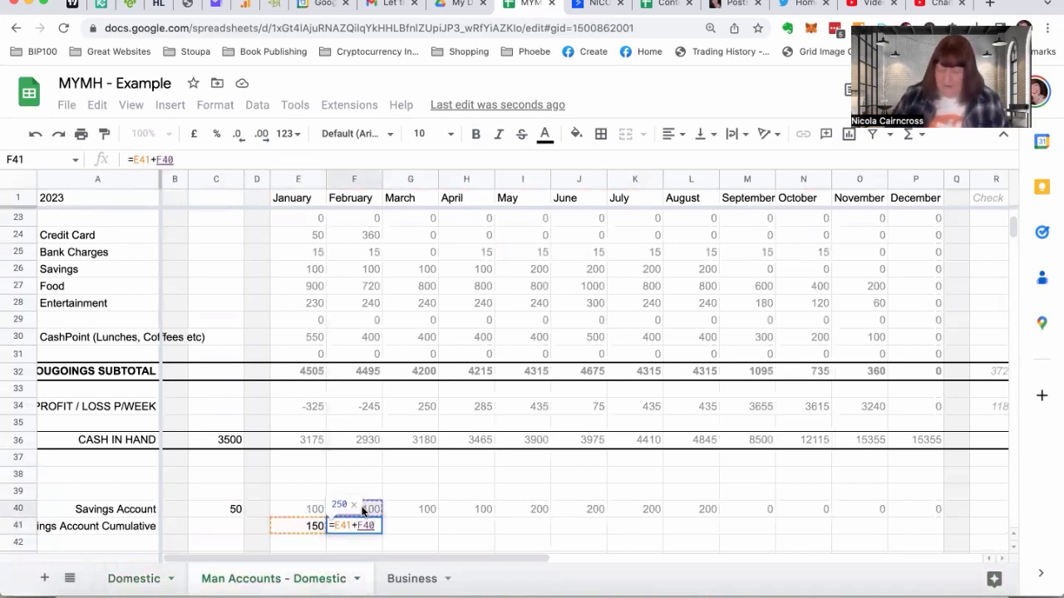
key("Return")
left_click(345, 520)
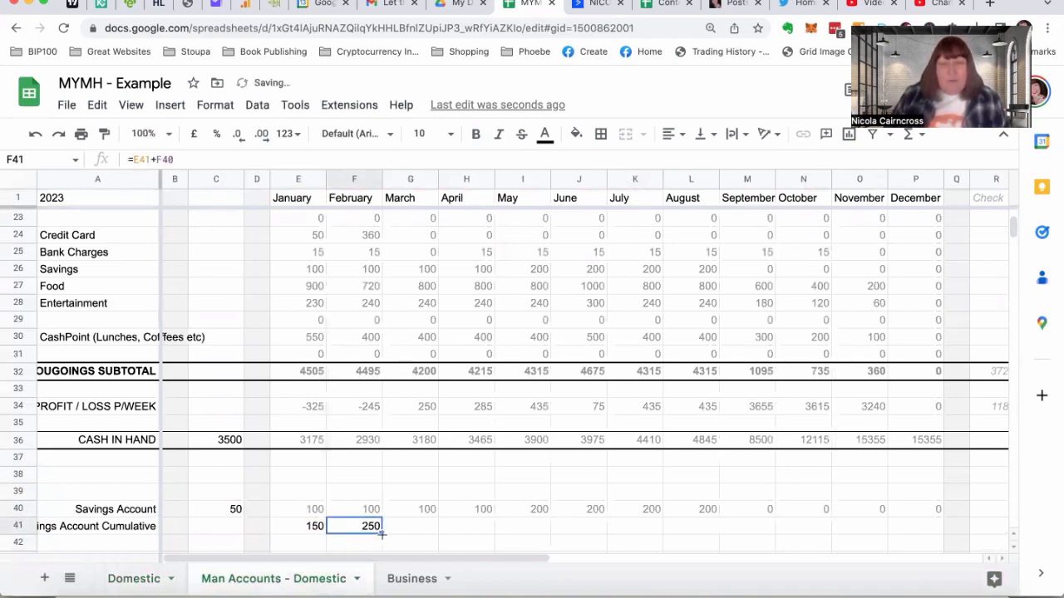
left_click_drag(382, 533, 906, 528)
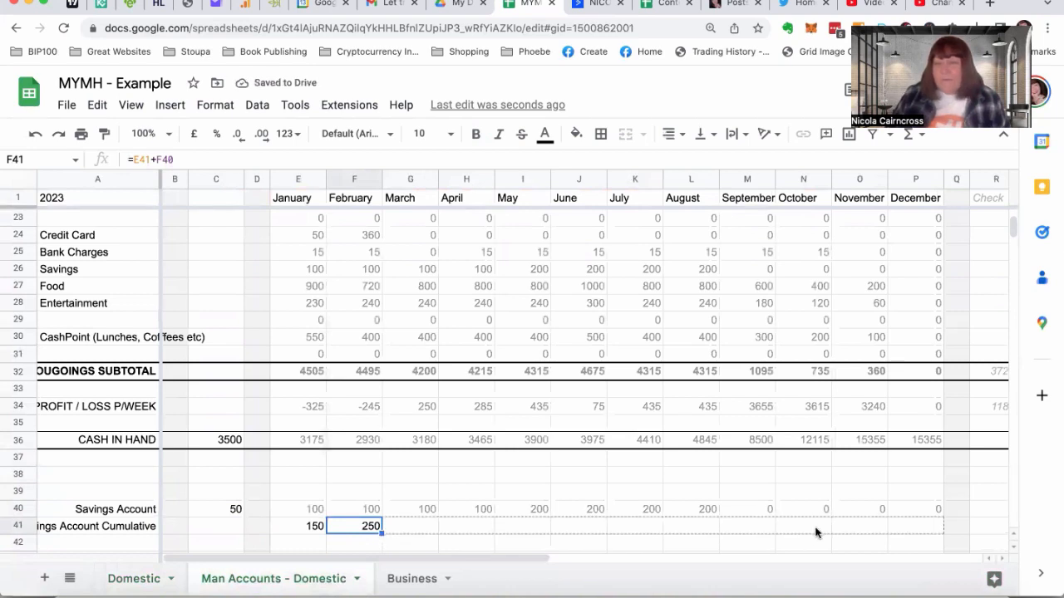
Set the text colour of C36:P41, from Cash in Hand to Savings Account Cumulative, to grey
left_click(213, 508)
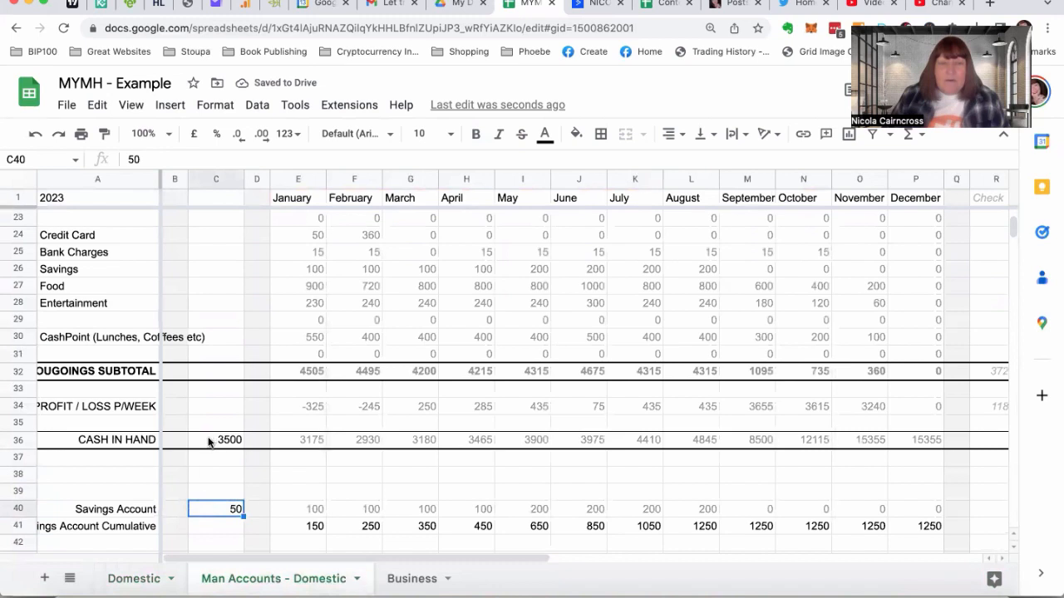
left_click_drag(212, 441, 954, 442)
left_click_drag(933, 496, 933, 527)
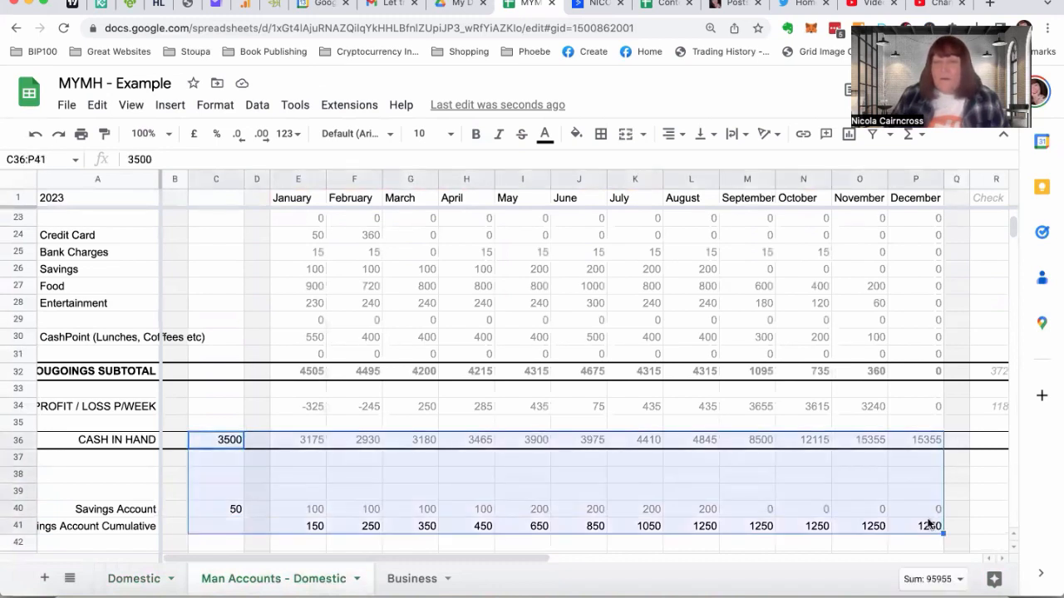
left_click(544, 134)
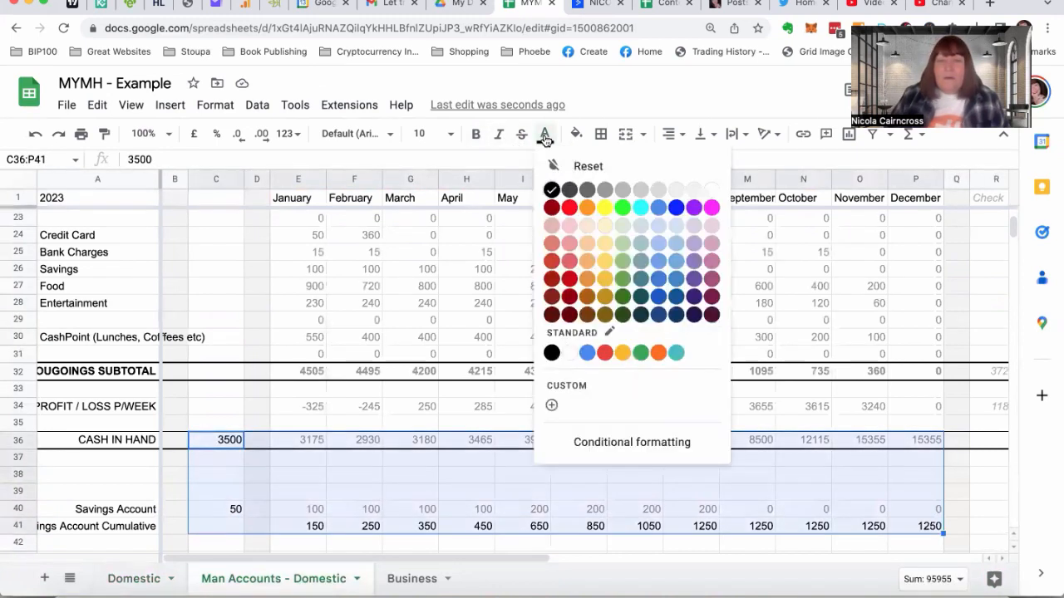
left_click(609, 192)
left_click(682, 462)
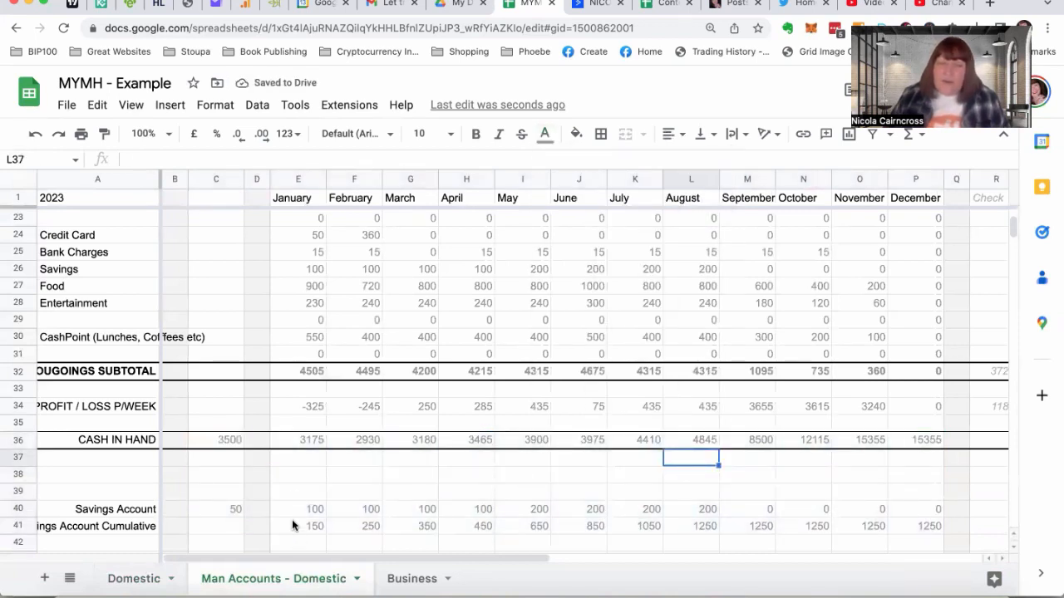
Review the January weeks on the "Domestic" sheet, and set the January figures in E5:E41 of "Man Accounts - Domestic" to black text
left_click(131, 579)
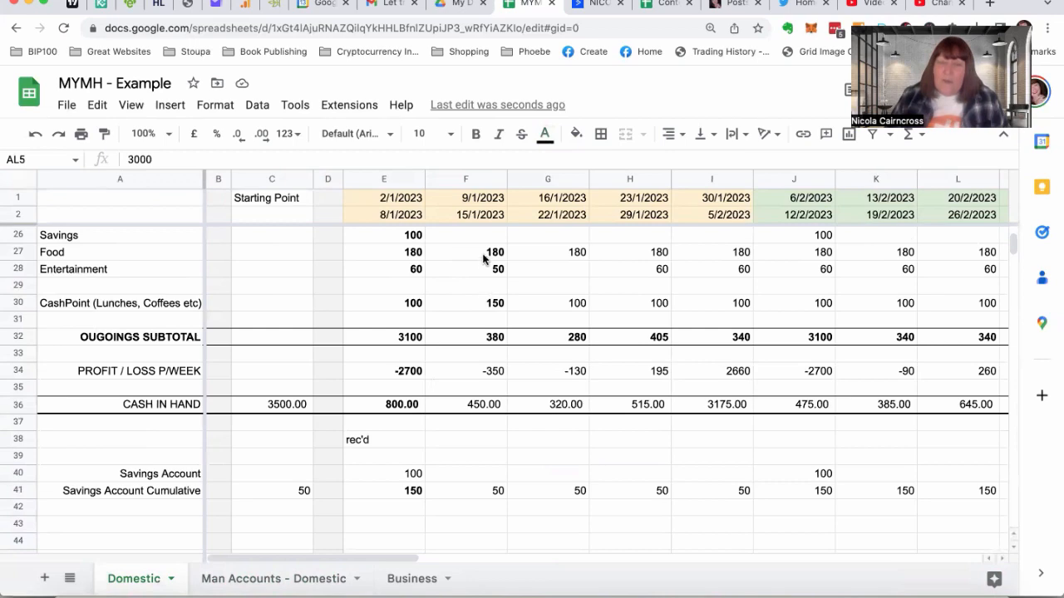
scroll(483, 259, "up", 5)
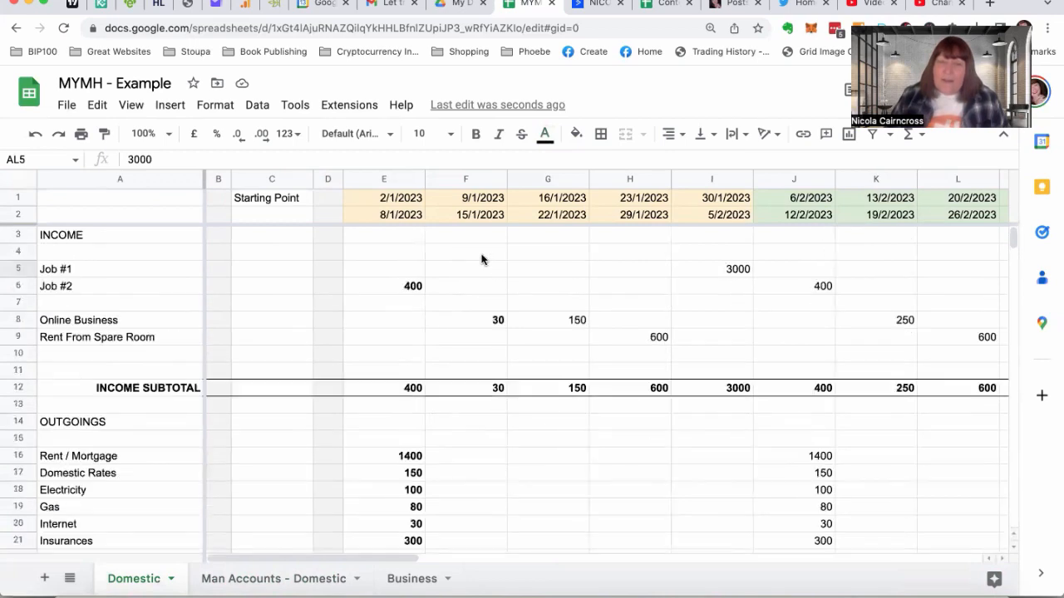
left_click(230, 585)
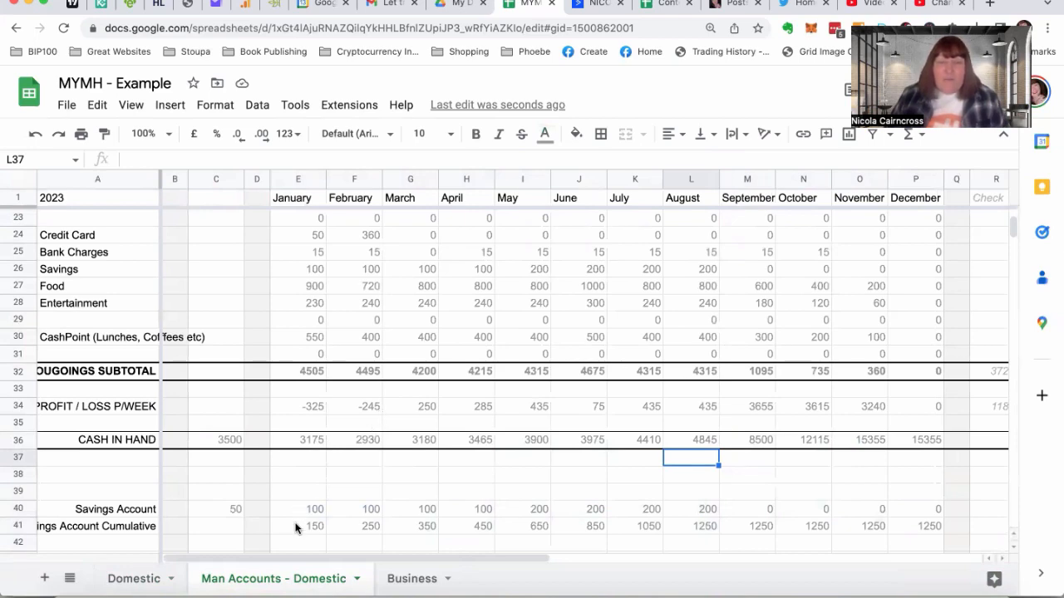
left_click_drag(295, 528, 293, 264)
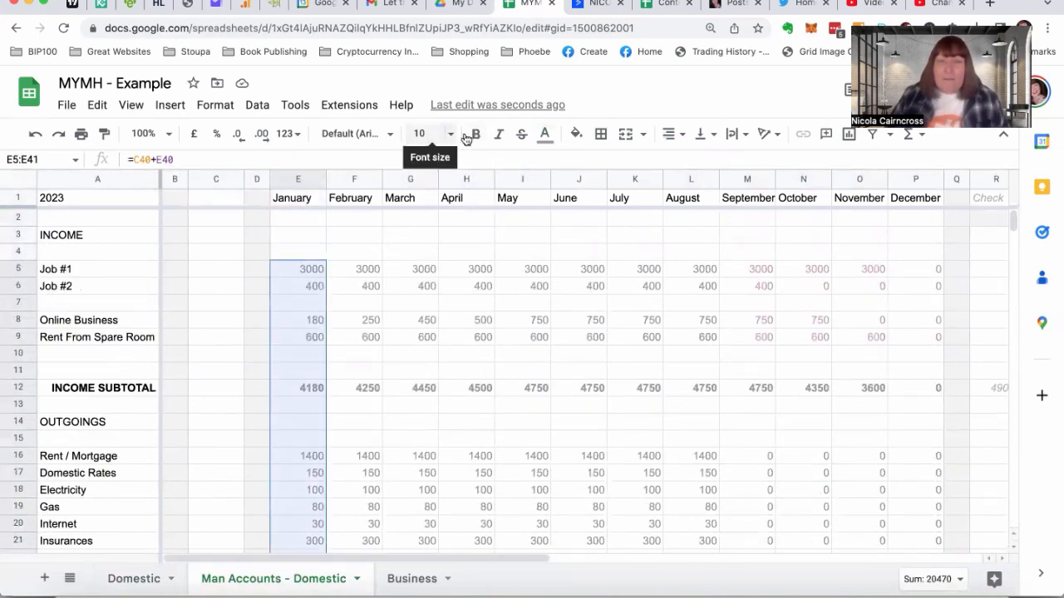
left_click(543, 137)
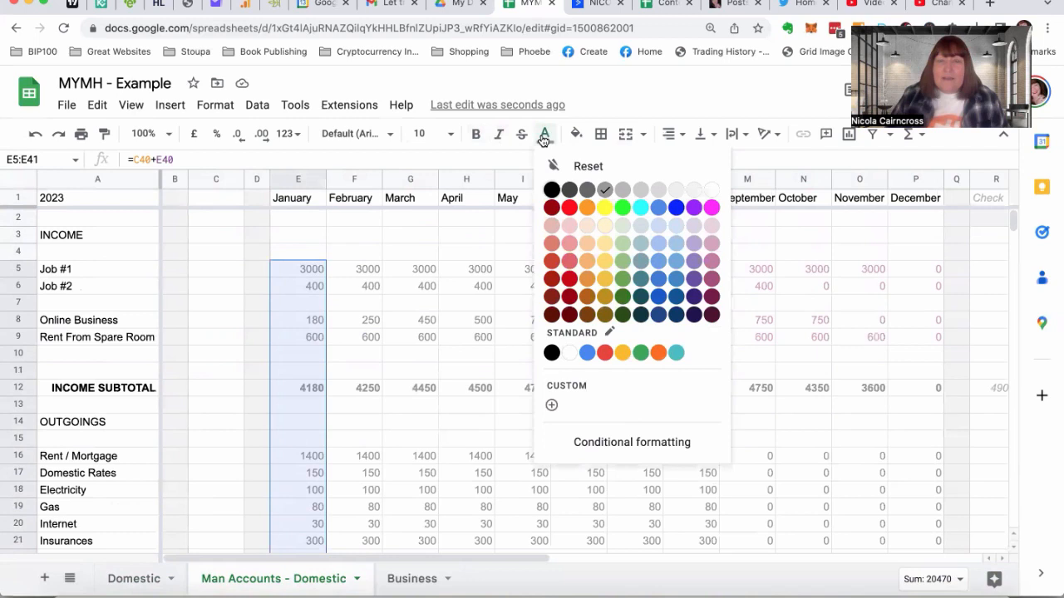
left_click(551, 190)
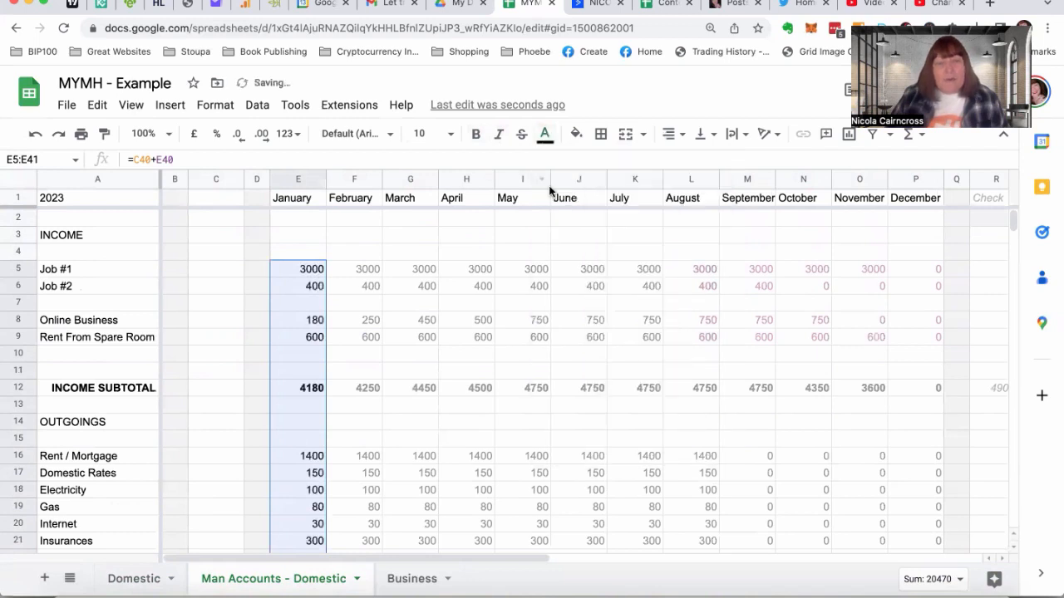
Try bold text on the January figures in E5:E41, and return them to regular weight
left_click(475, 134)
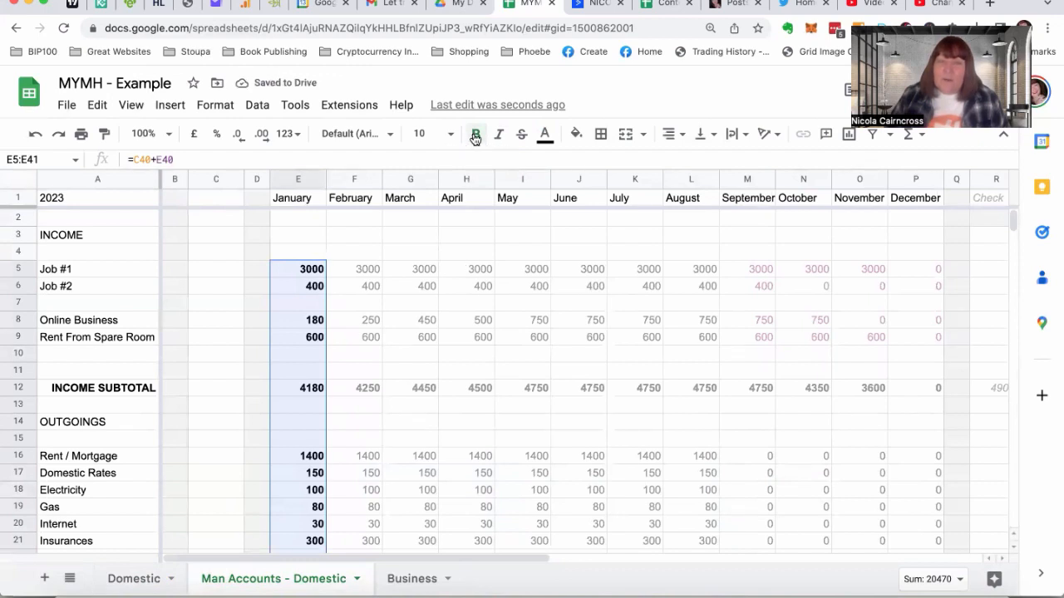
left_click(359, 307)
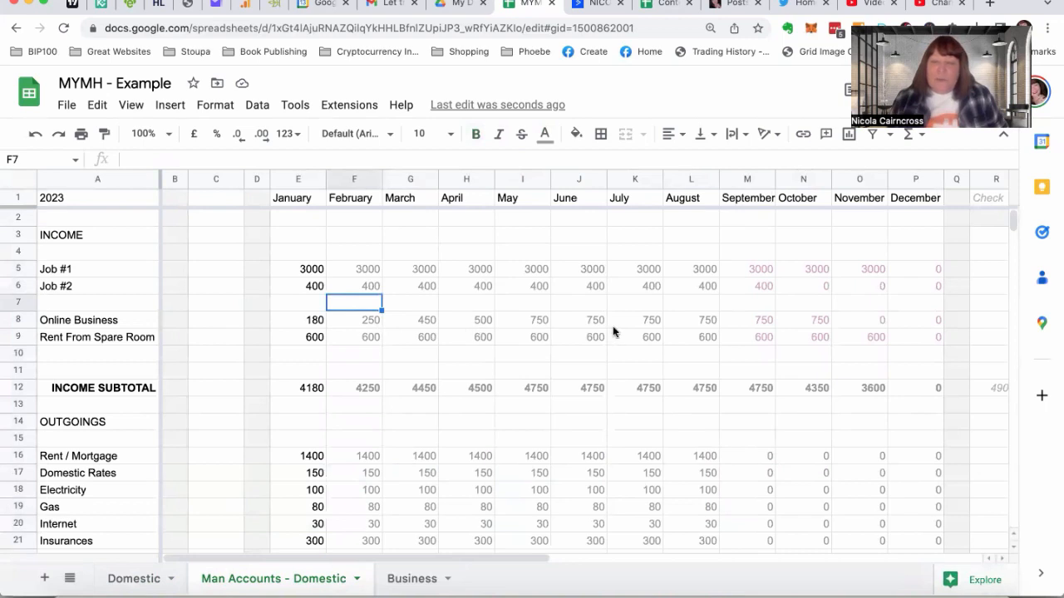
Review the monthly income, outgoings, profit/loss and cash in hand from January to December, along with the Check and Totals columns
scroll(767, 330, "right", 4)
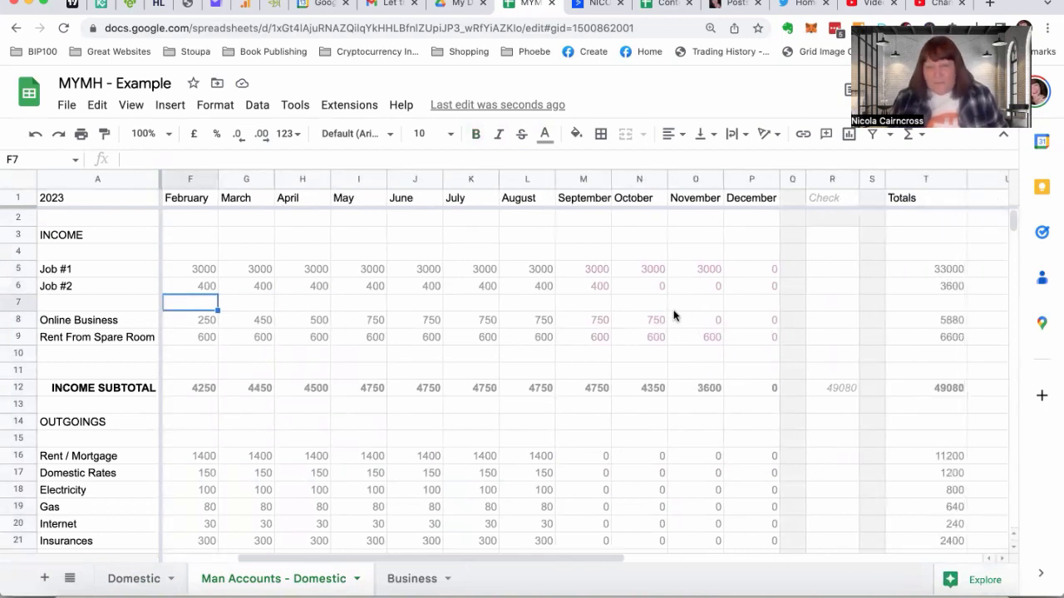
scroll(549, 327, "left", 4)
scroll(548, 327, "down", 2)
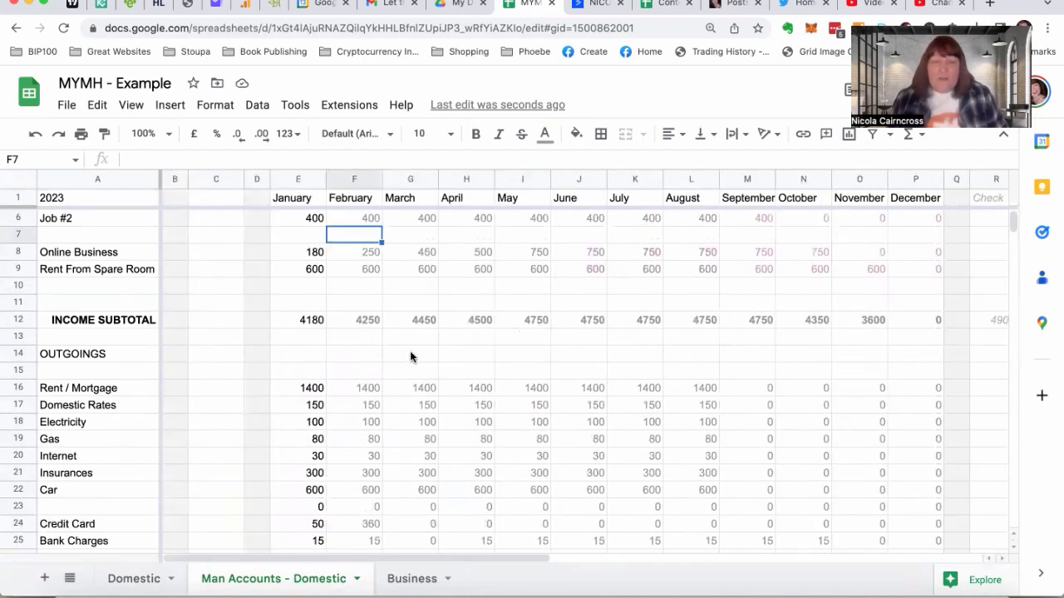
scroll(410, 356, "down", 2)
scroll(410, 356, "down", 3)
scroll(410, 356, "up", 2)
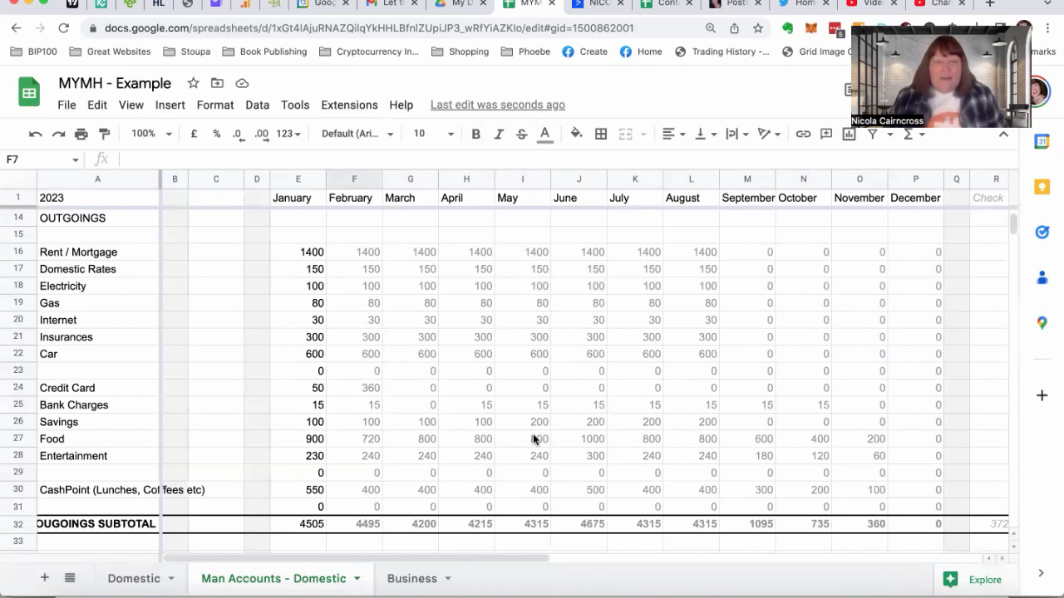
scroll(535, 439, "down", 2)
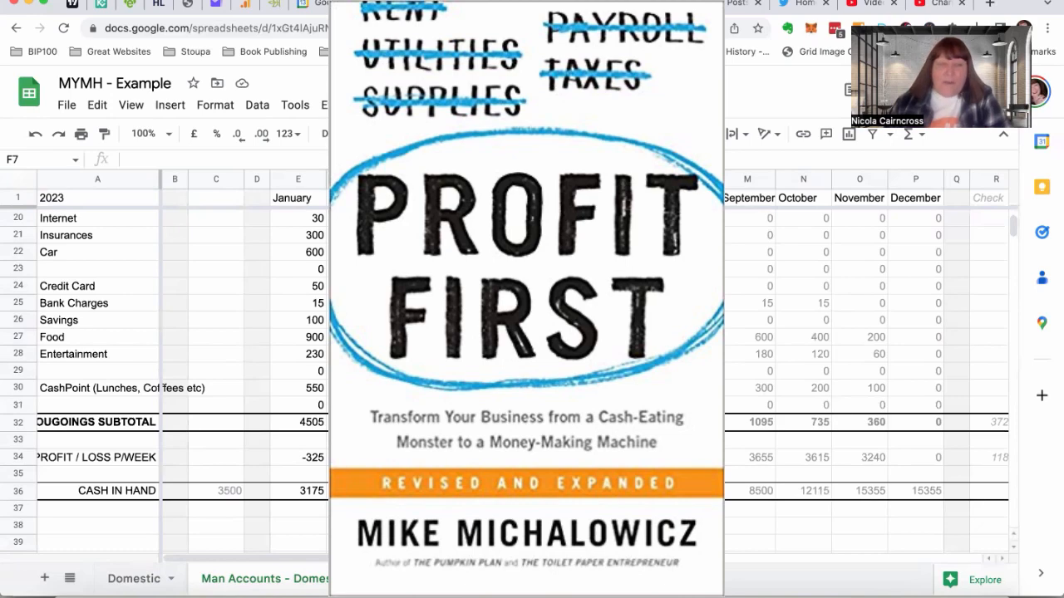
scroll(182, 374, "up", 1)
scroll(504, 429, "up", 5)
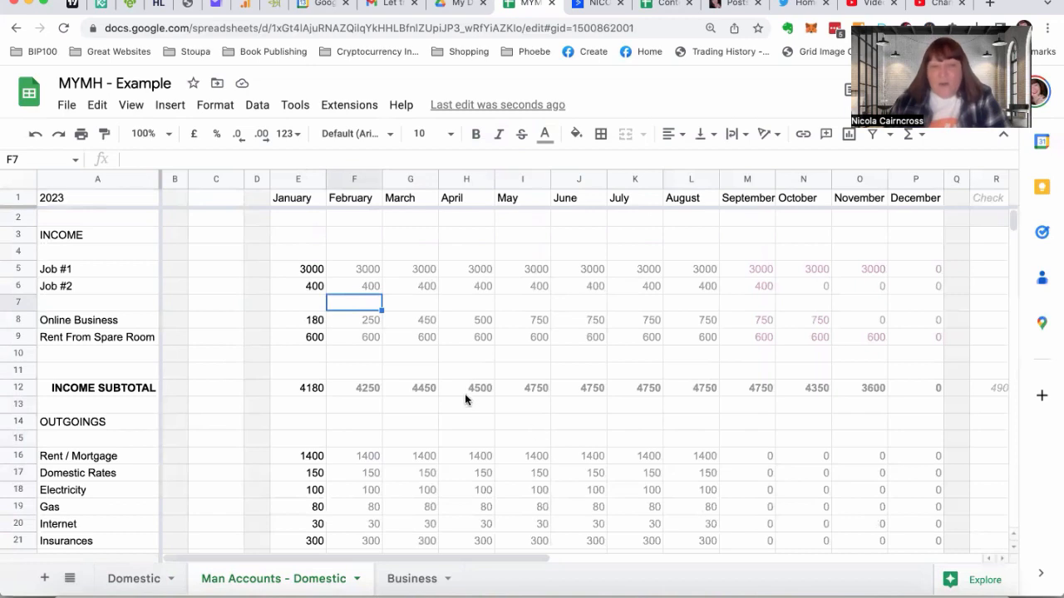
scroll(452, 408, "down", 5)
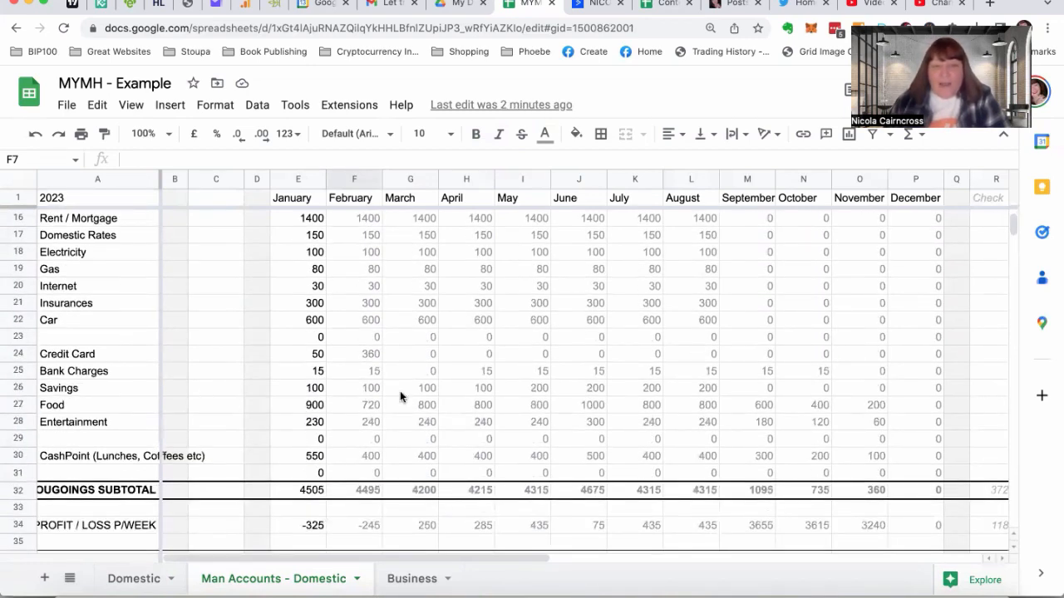
scroll(403, 392, "up", 5)
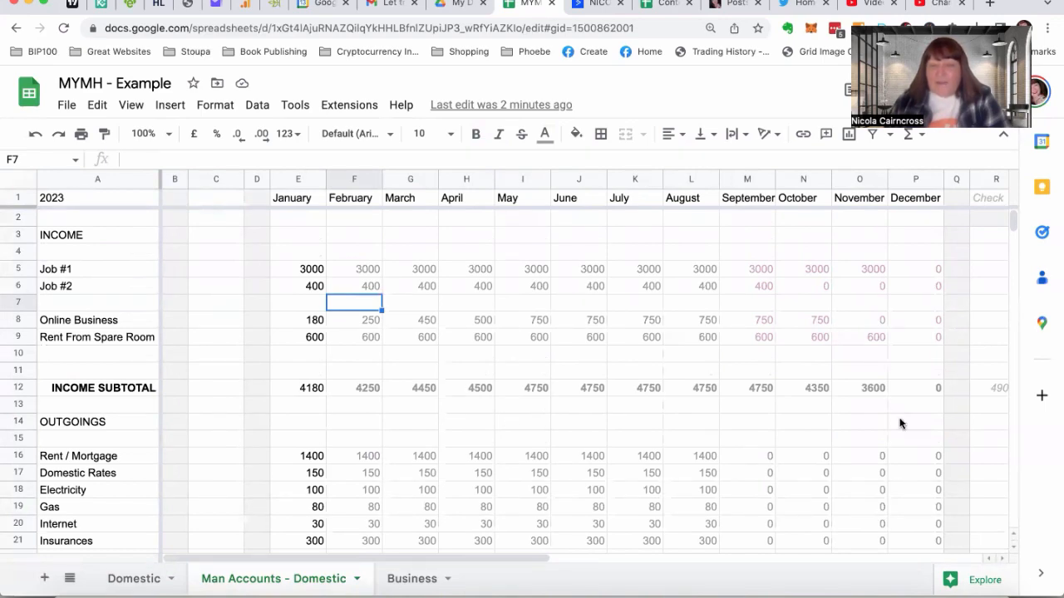
scroll(900, 424, "down", 5)
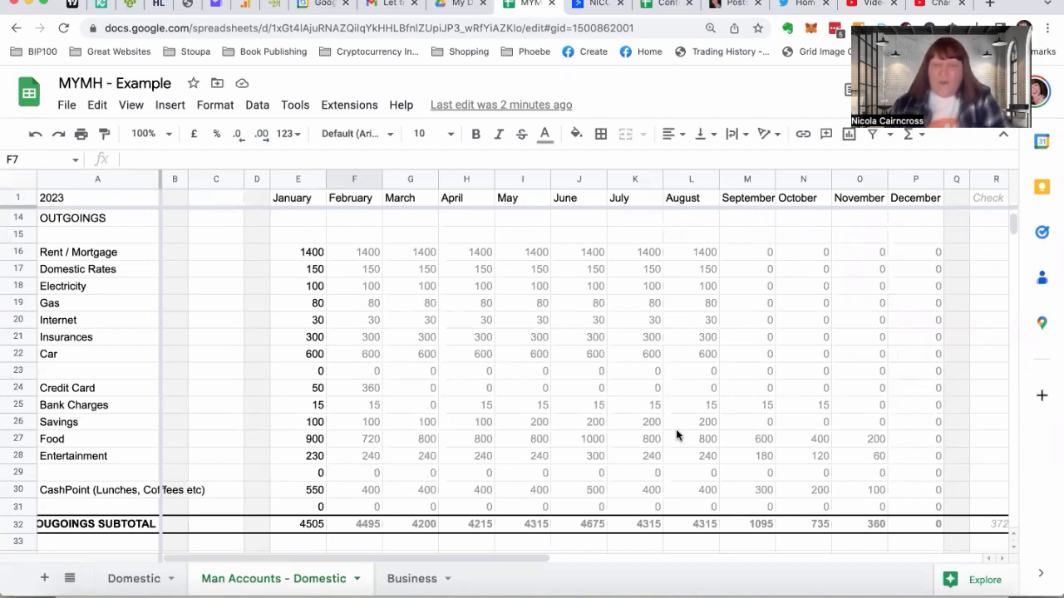
scroll(679, 413, "up", 4)
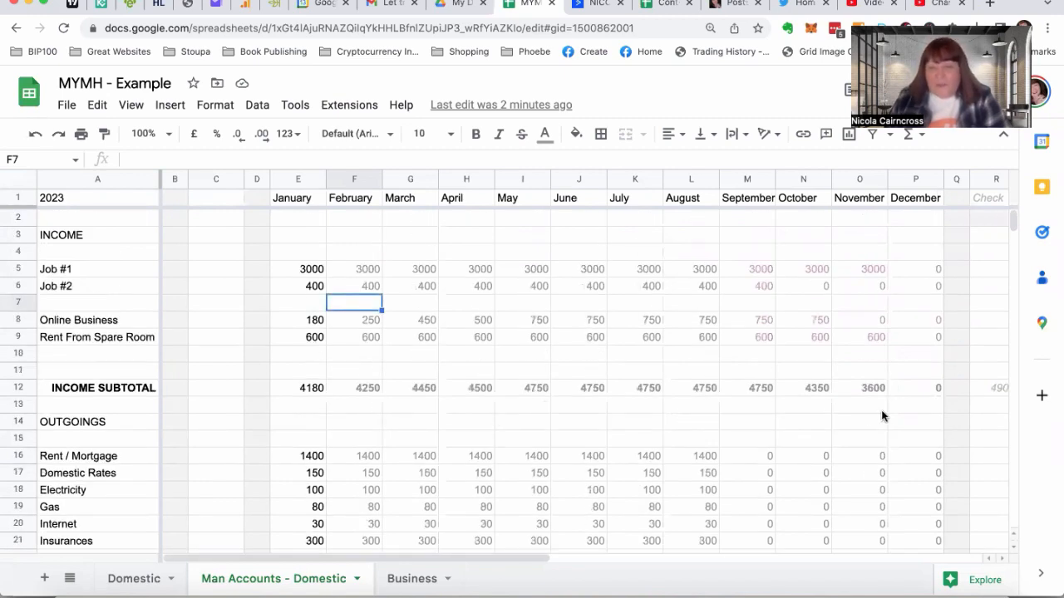
scroll(508, 424, "down", 5)
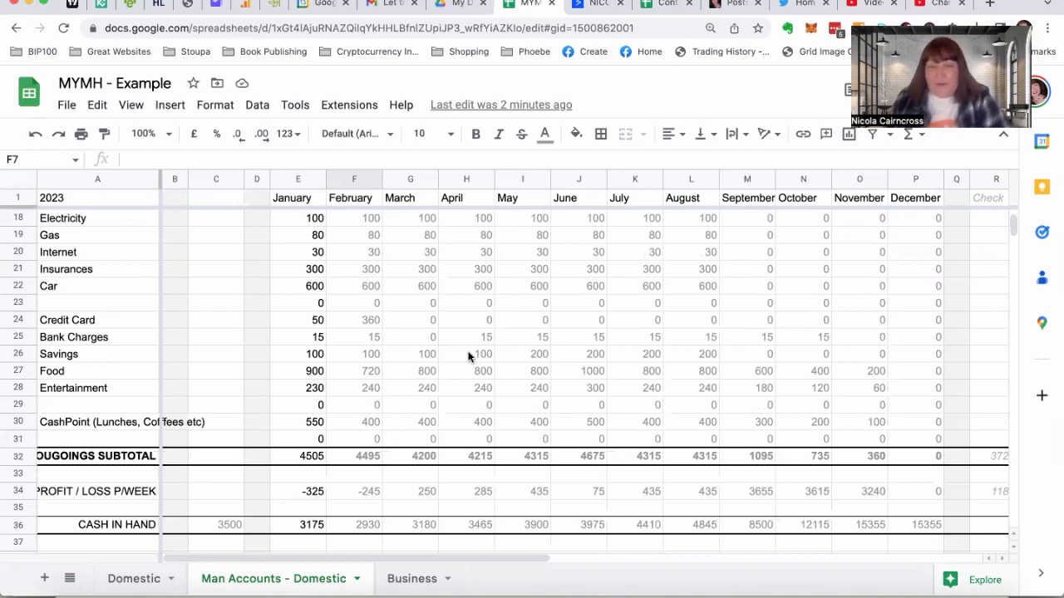
scroll(468, 355, "up", 6)
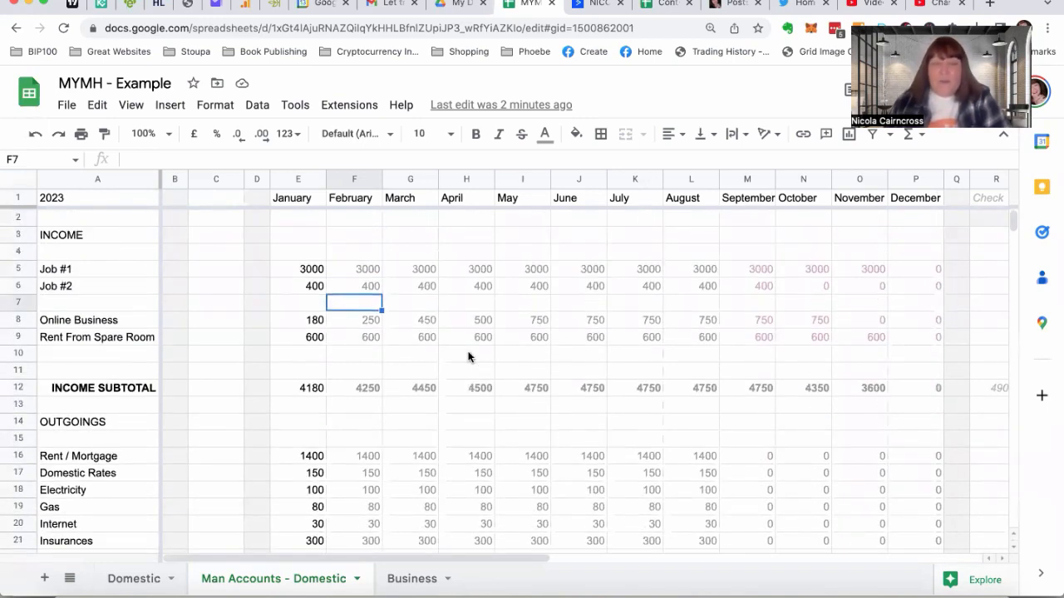
left_click(451, 421)
scroll(452, 421, "down", 3)
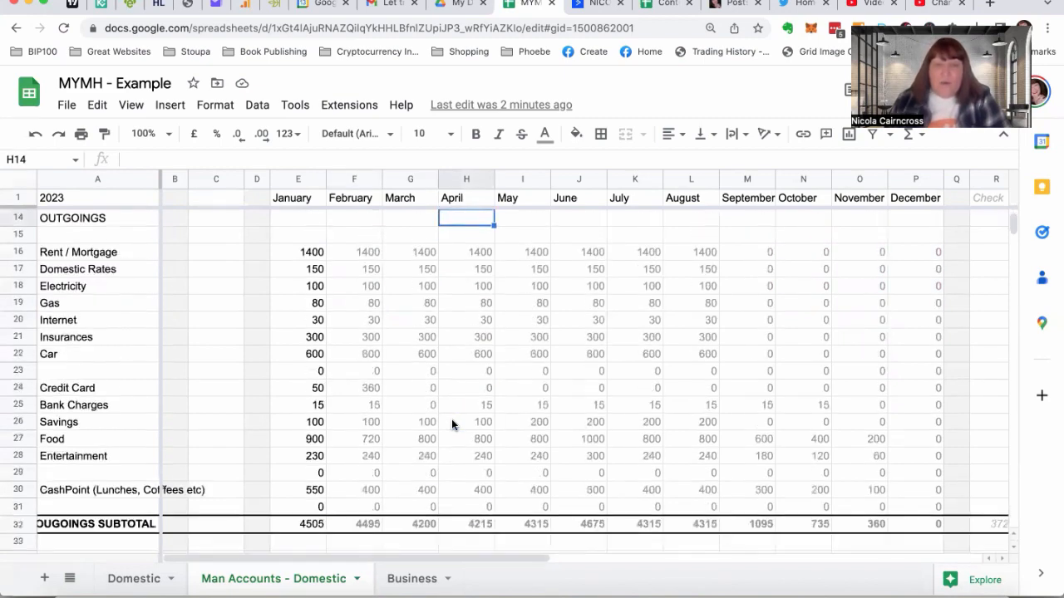